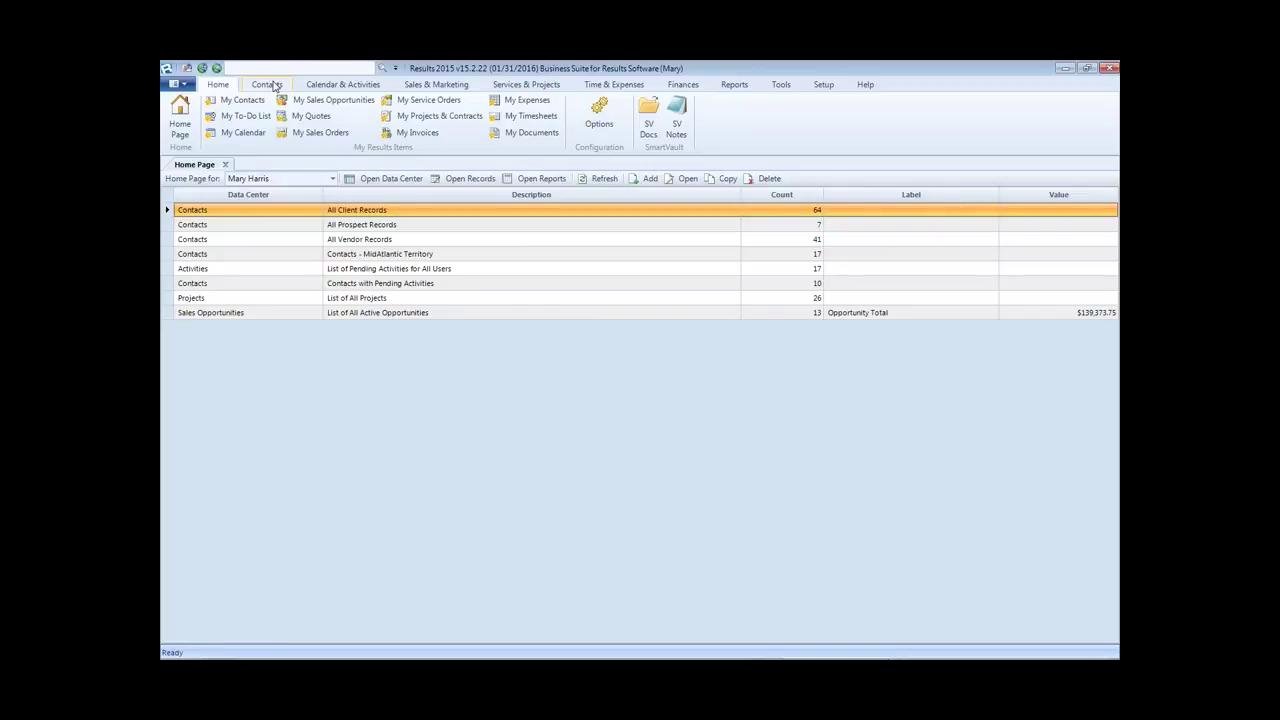
Step: Open the Contacts Data Management Center to list all contact records
left_click(272, 85)
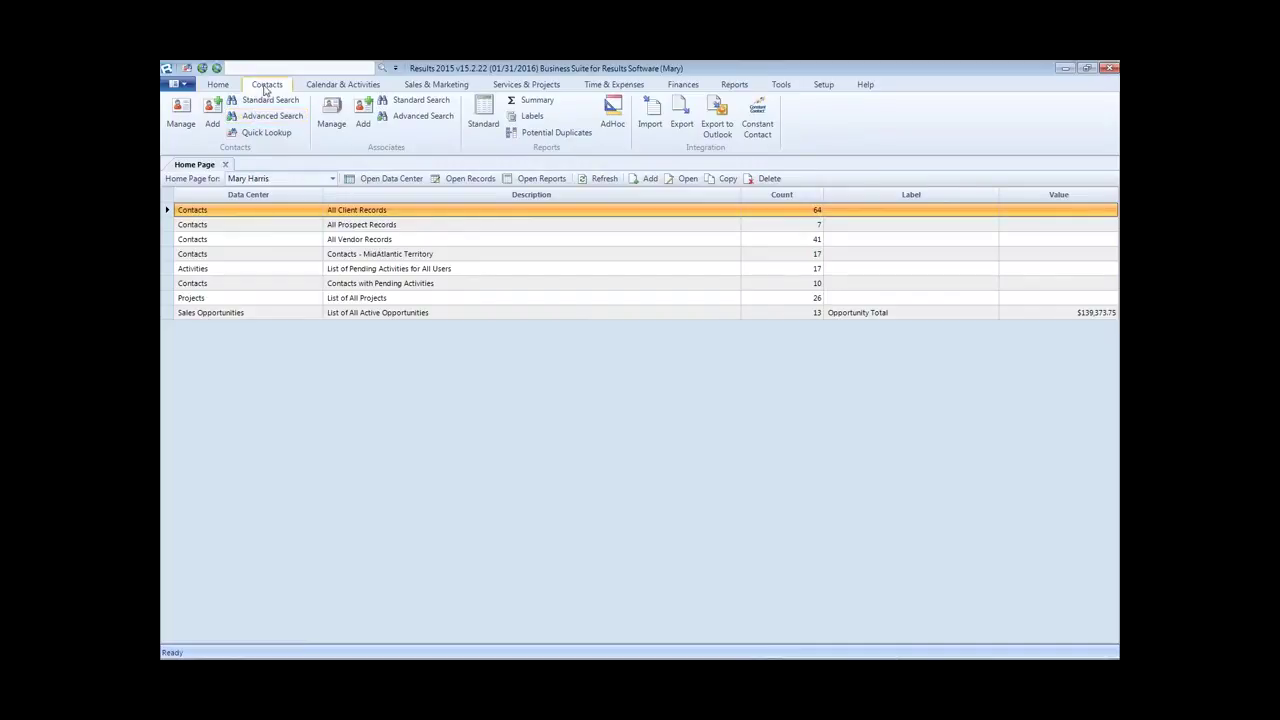
left_click(422, 86)
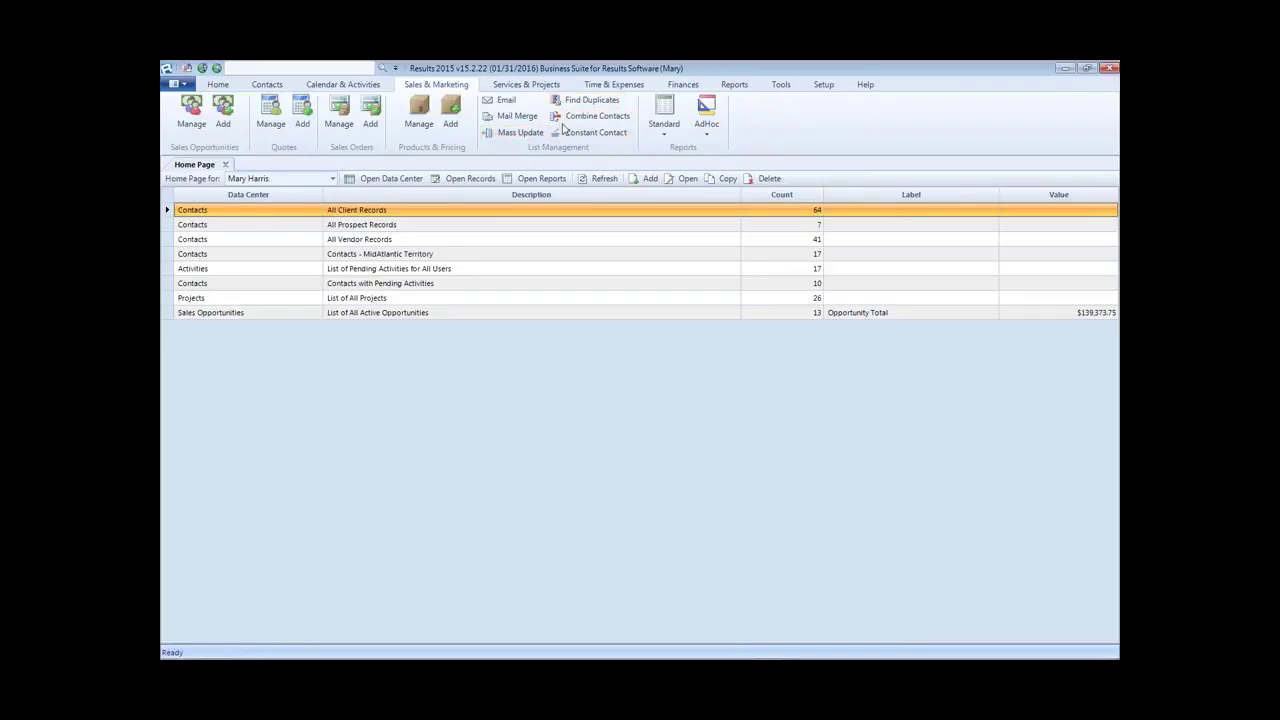
left_click(268, 85)
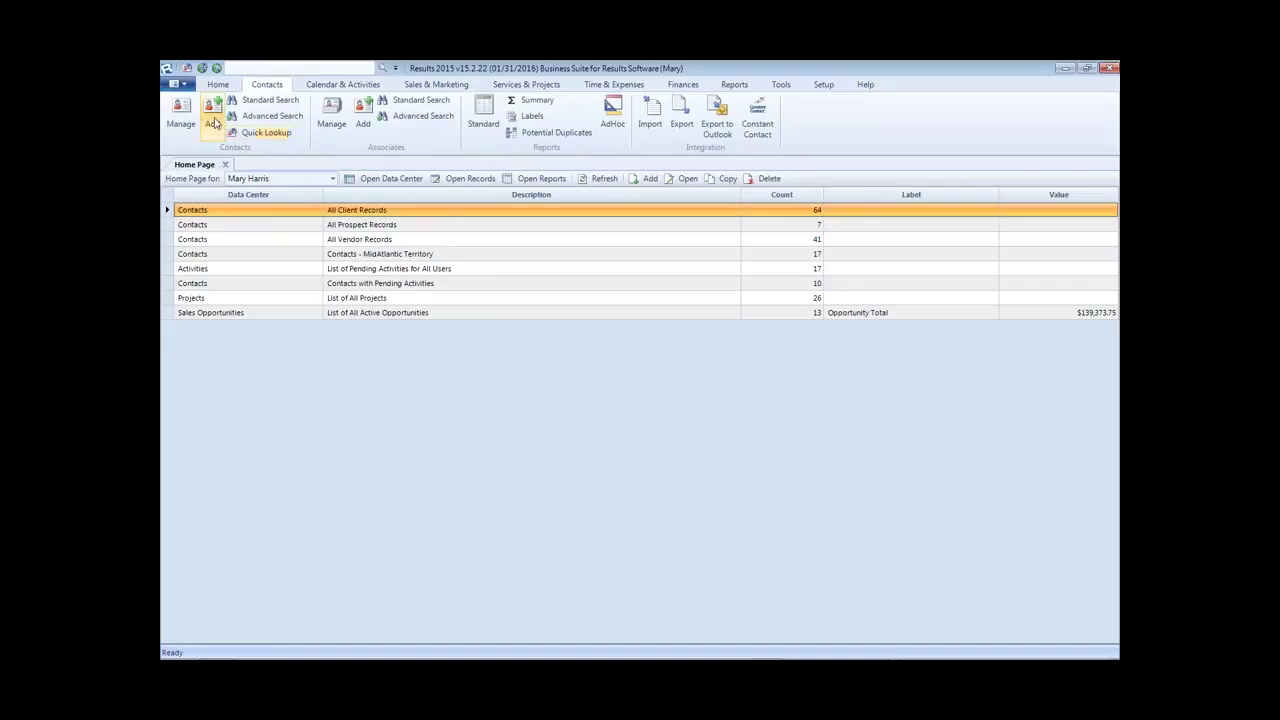
left_click(181, 113)
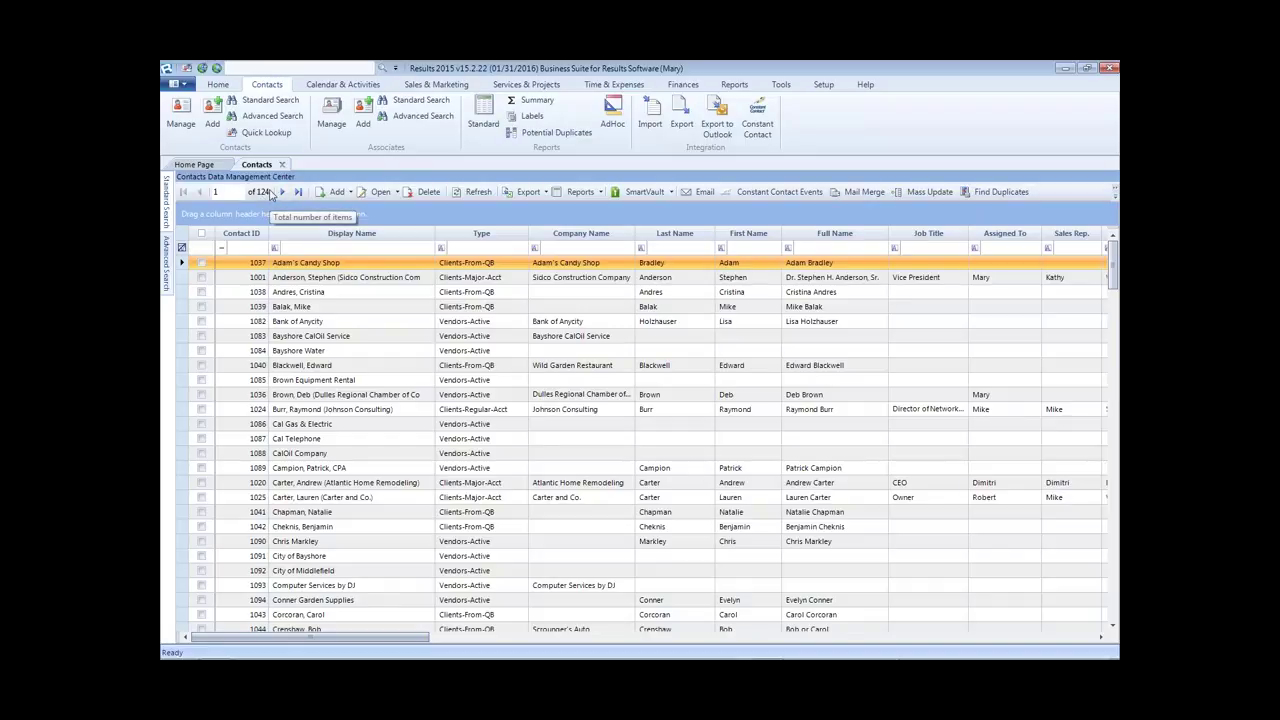
left_click(992, 196)
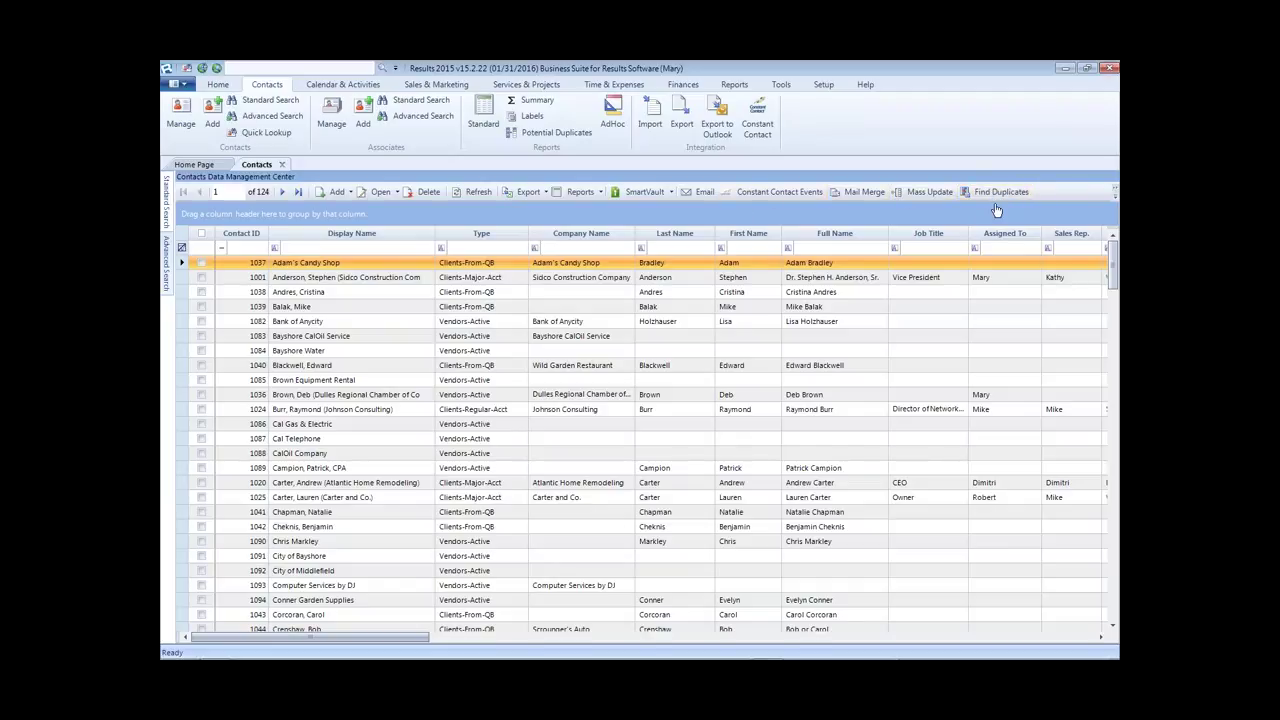
left_click(1115, 196)
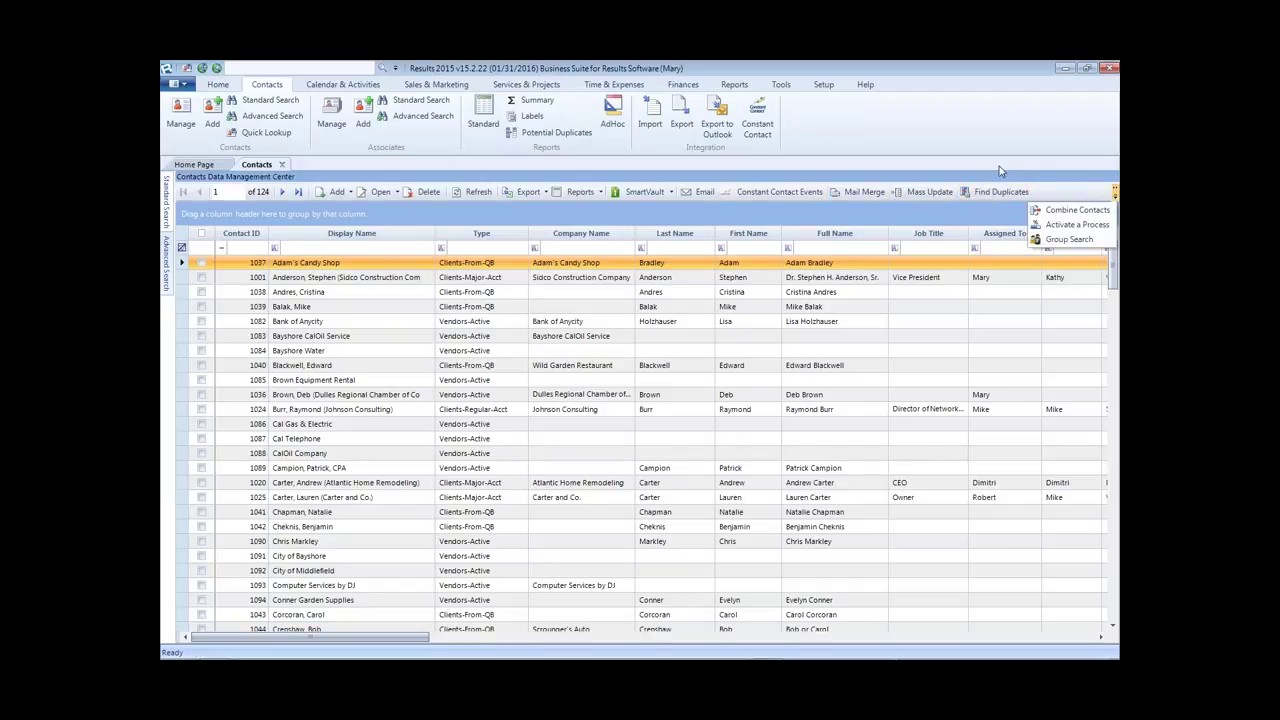
left_click(1000, 194)
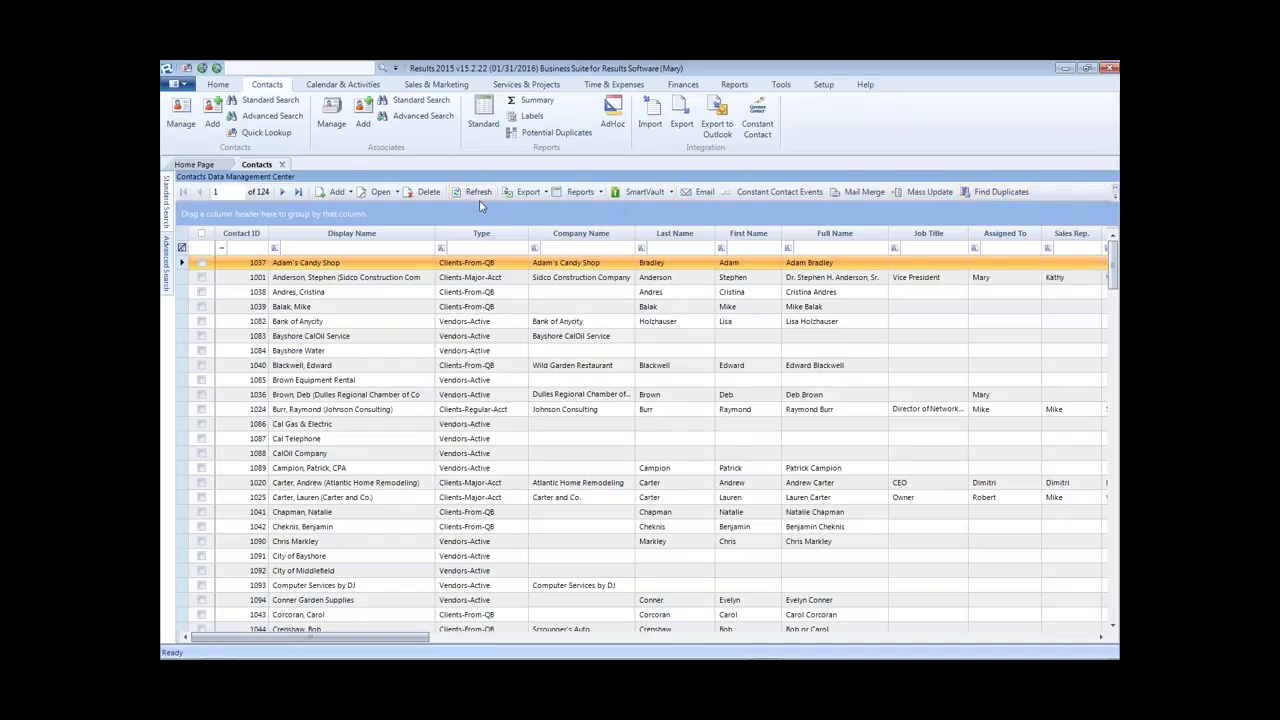
left_click(1114, 196)
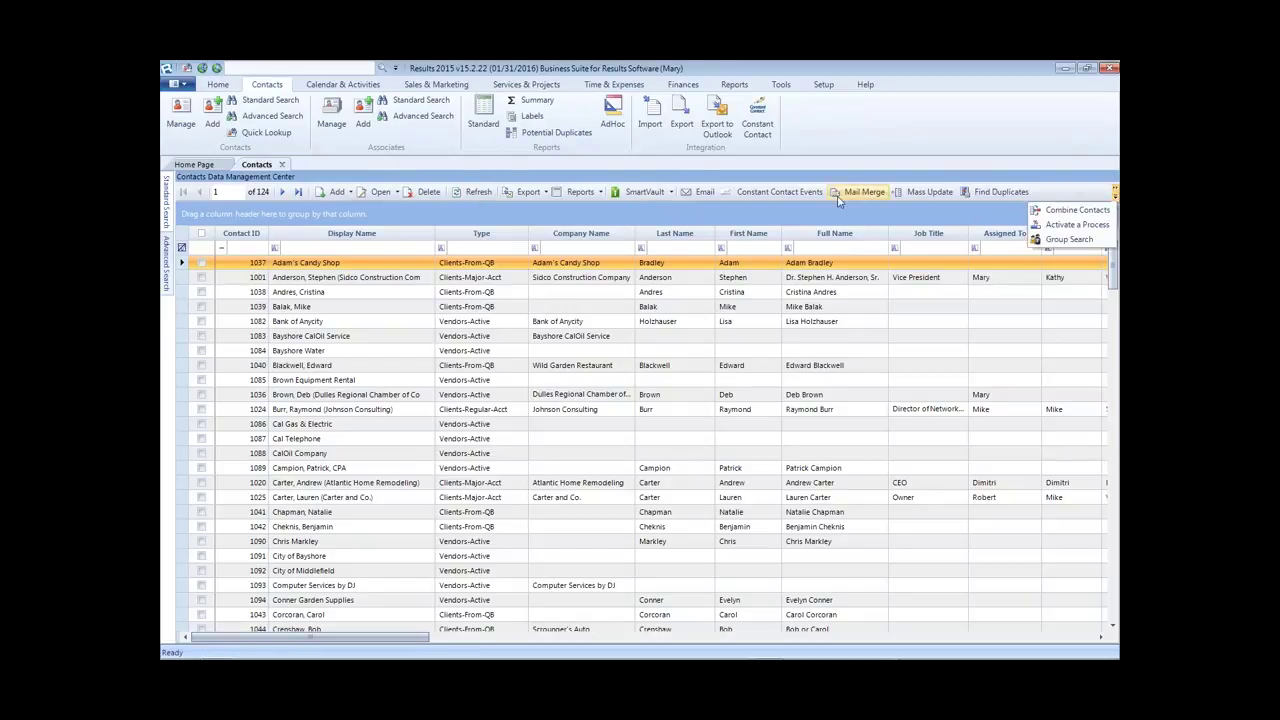
left_click(808, 265)
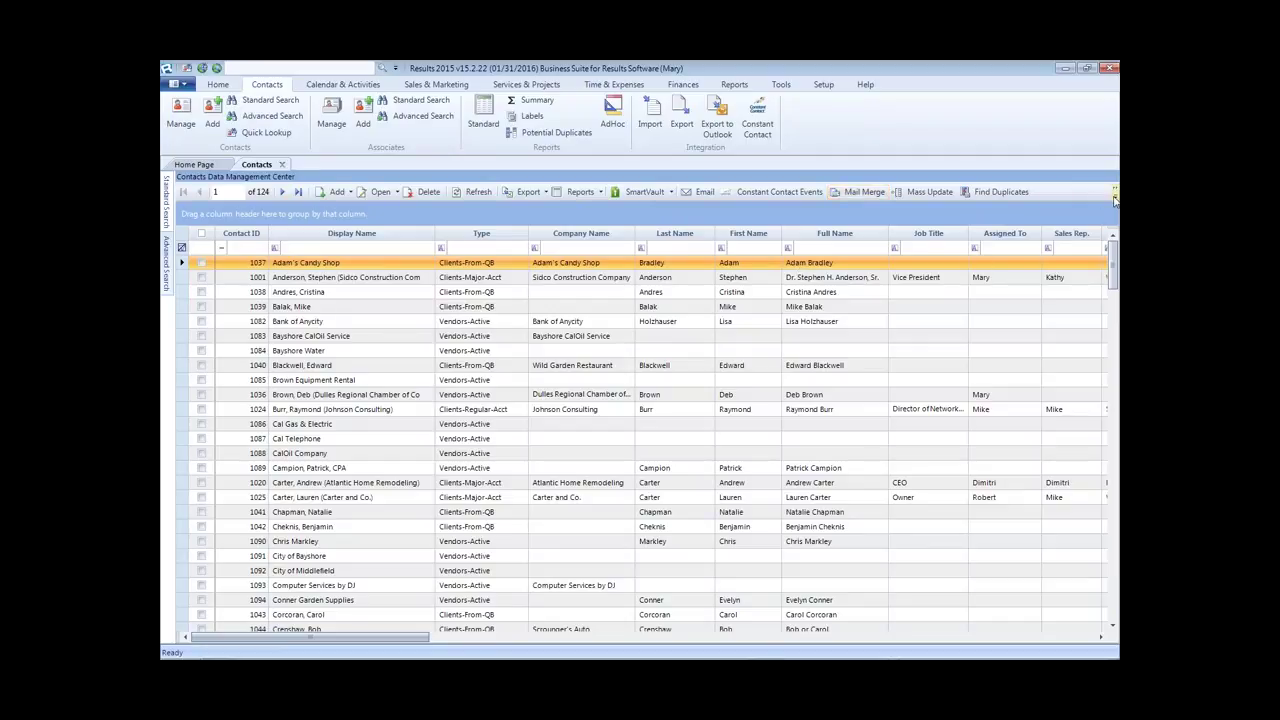
left_click(1115, 197)
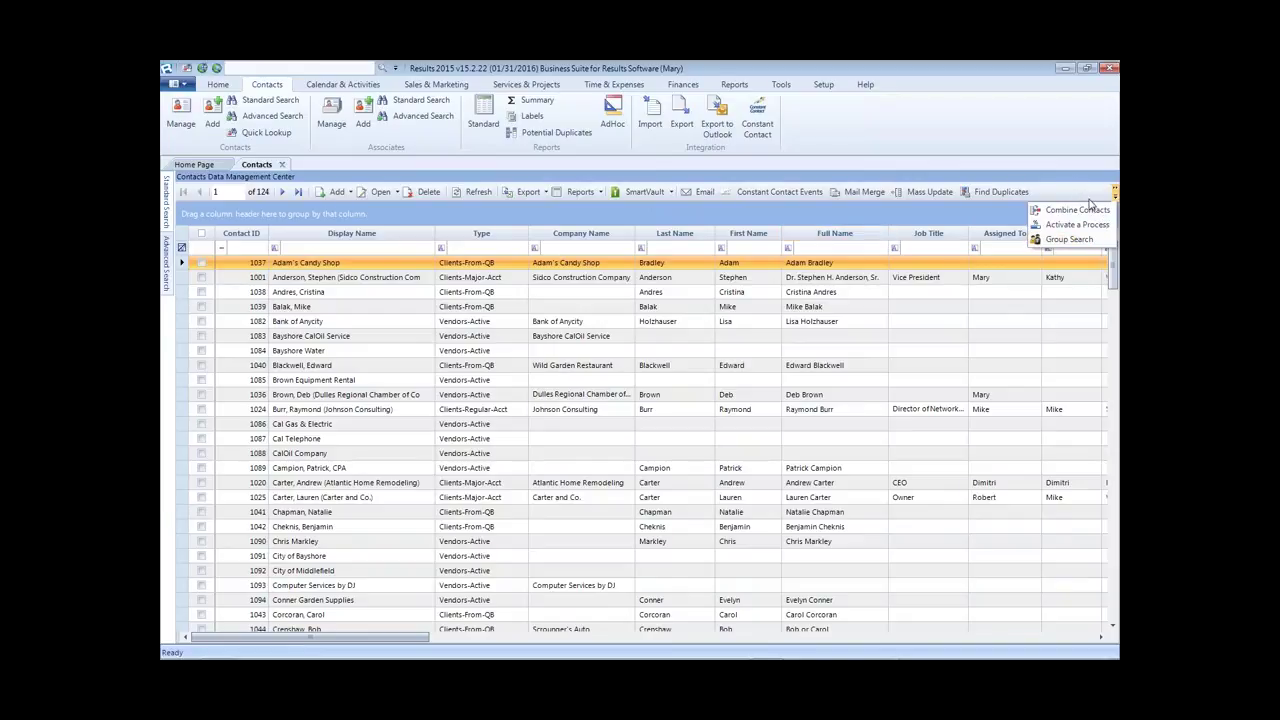
left_click(1005, 190)
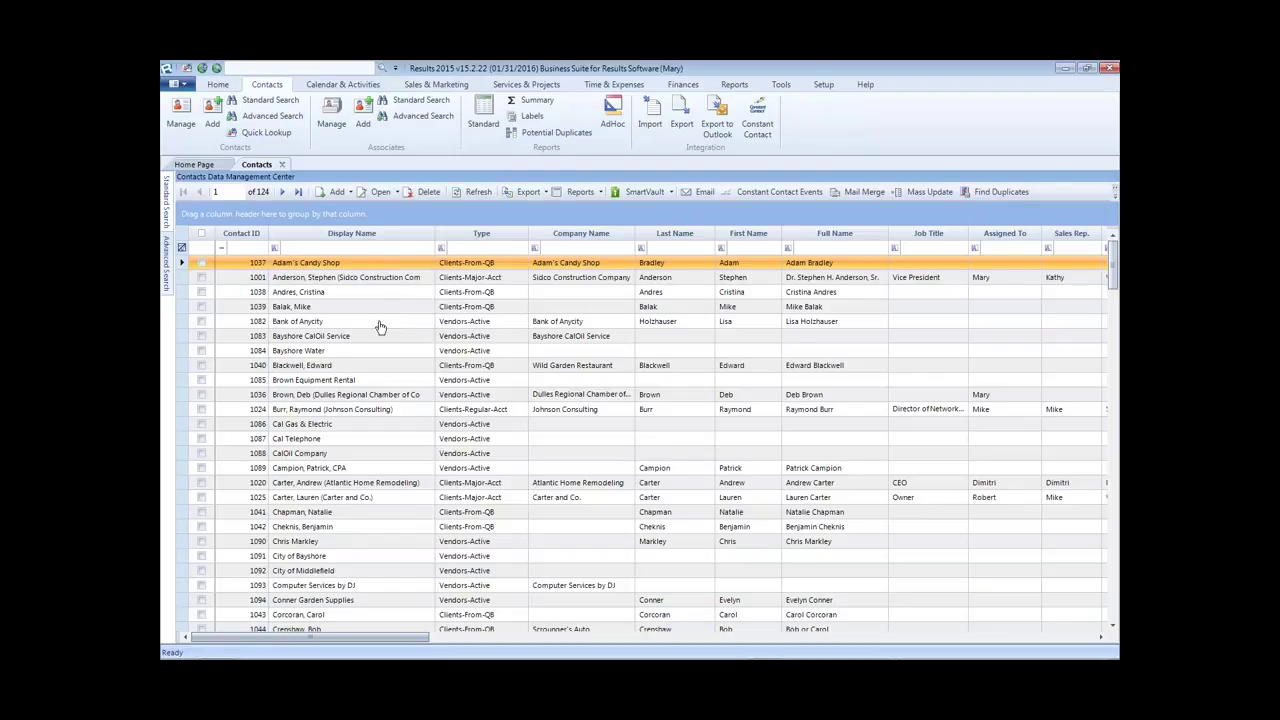
Step: Start a new contact record, enter the contact's full name and set the contact type to Clients: Active Regular Accounts
left_click(337, 192)
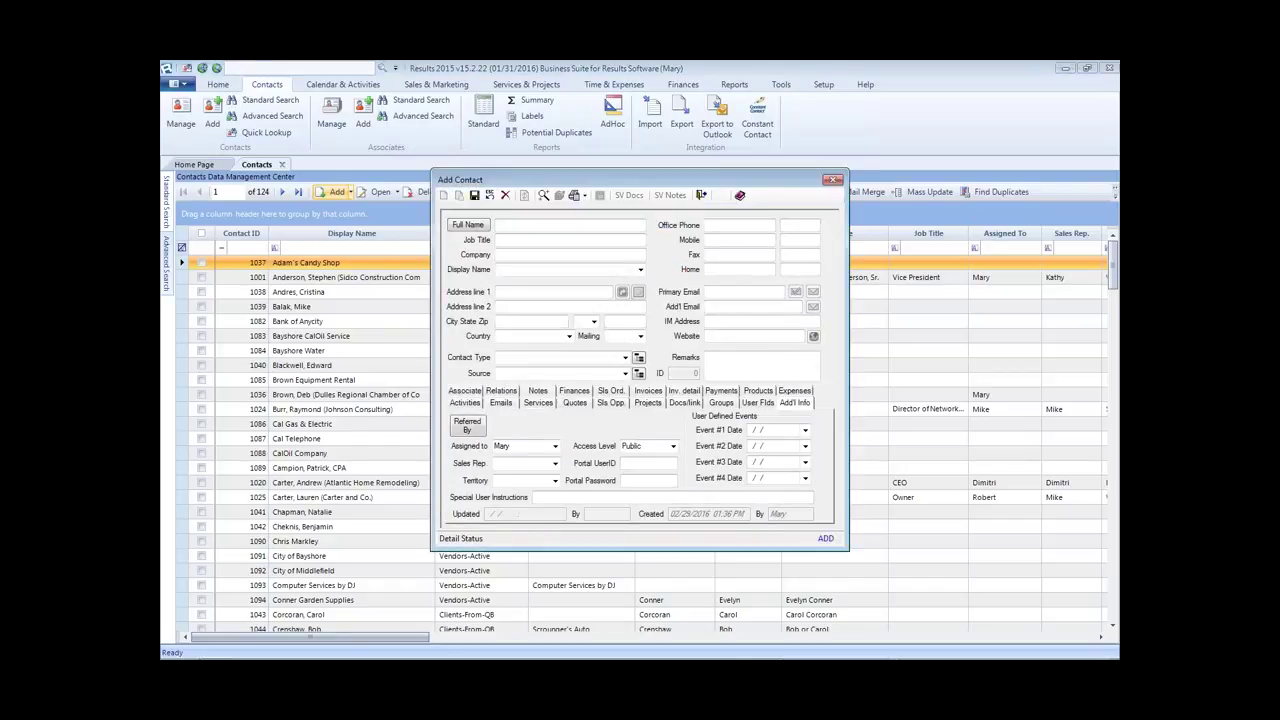
left_click(513, 226)
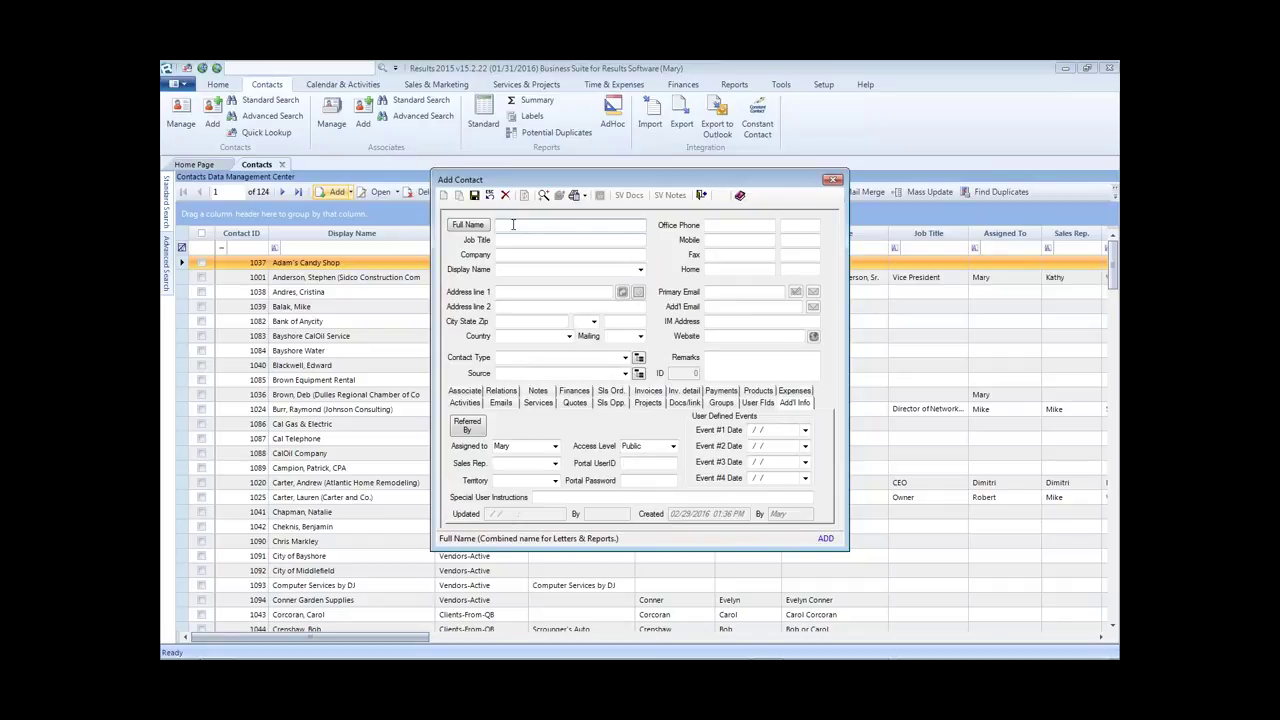
type("Harold Smi")
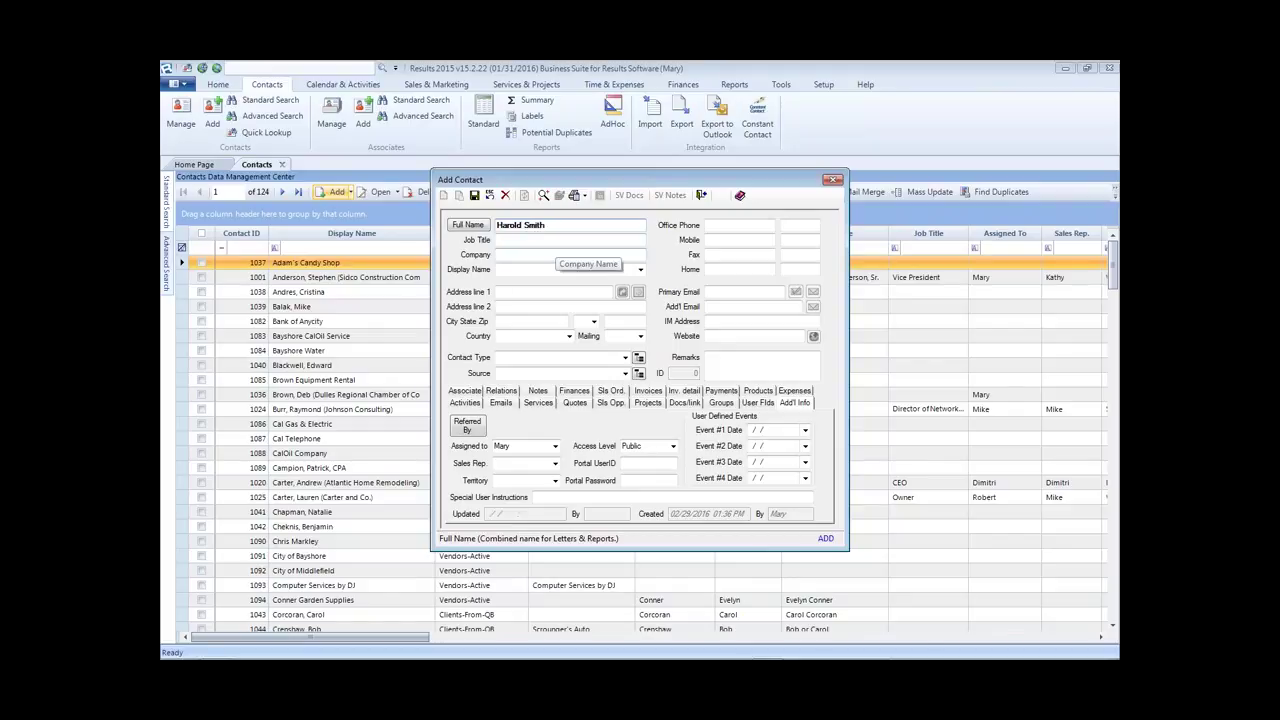
type("th")
key("Tab")
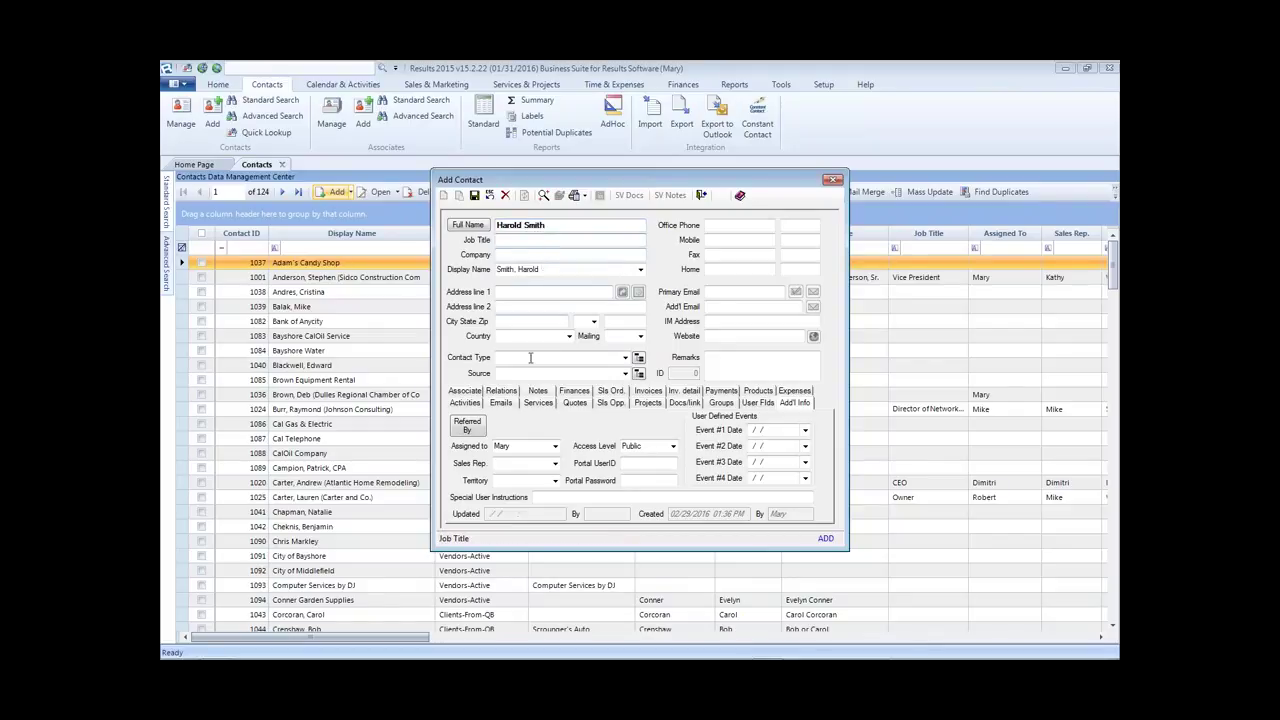
left_click(625, 358)
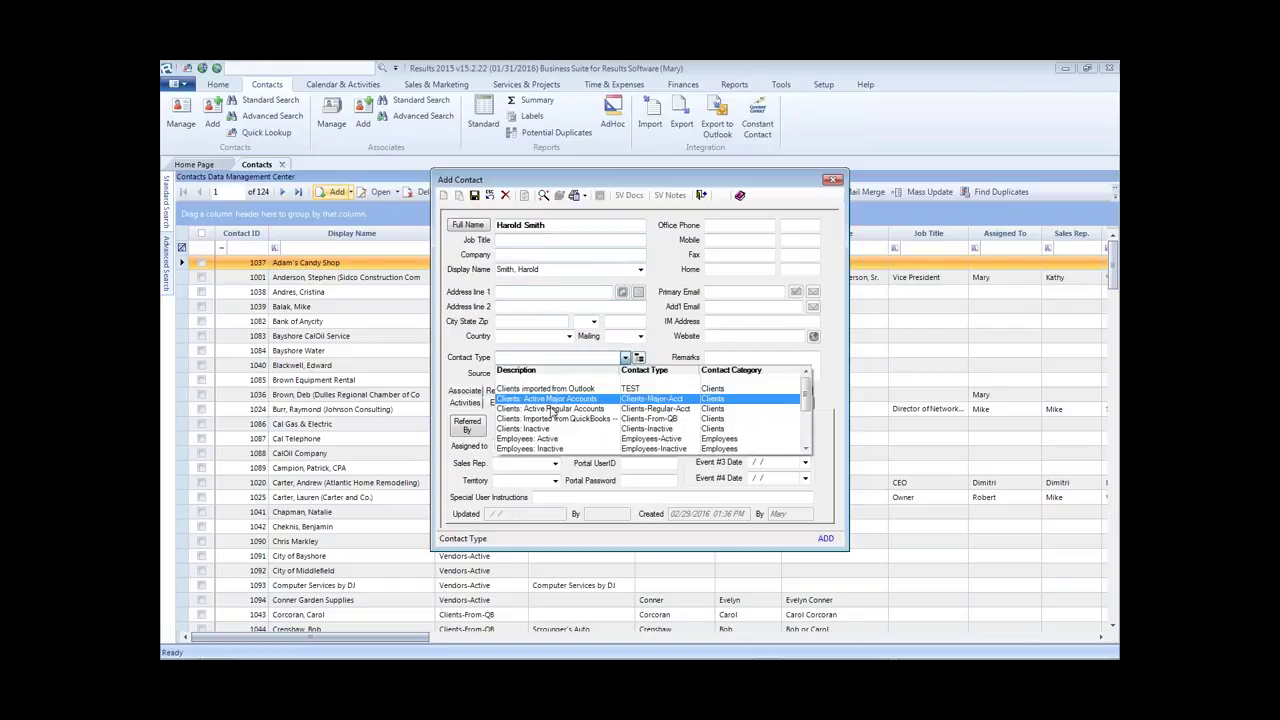
left_click(551, 410)
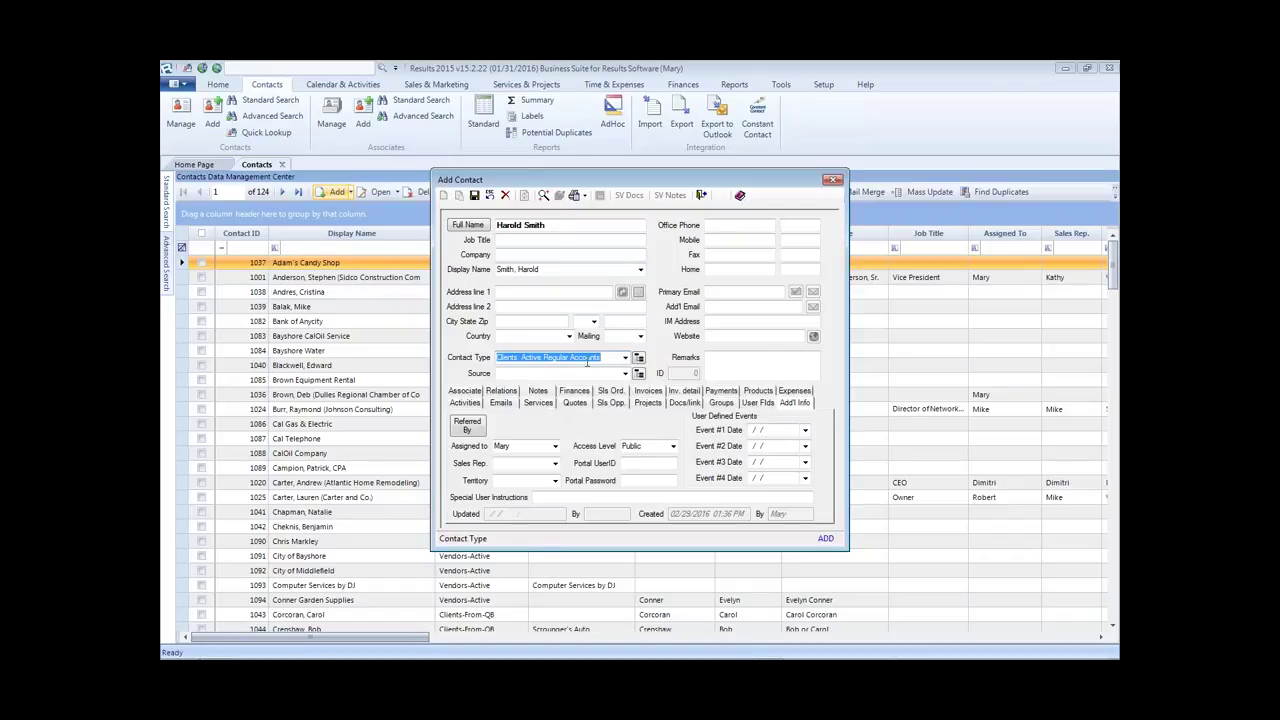
Step: Save the new contact as a separate record despite the potential duplicate and close the contact form
left_click(474, 196)
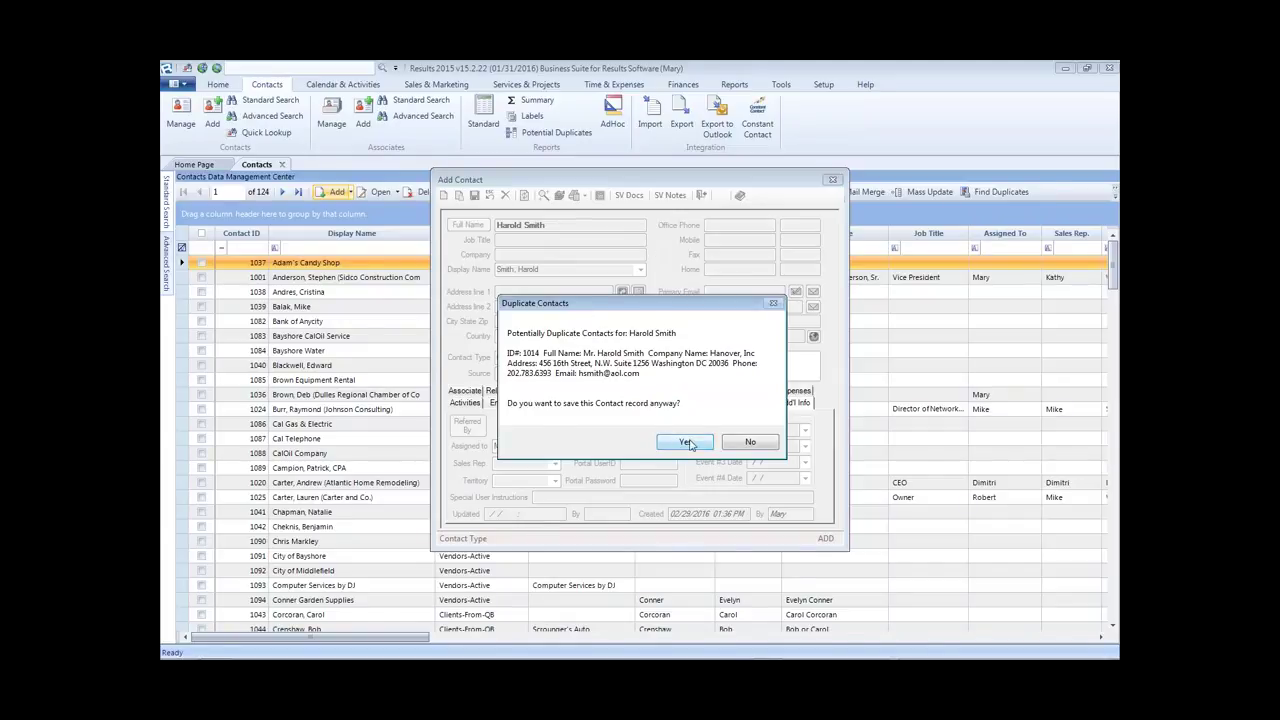
left_click(686, 443)
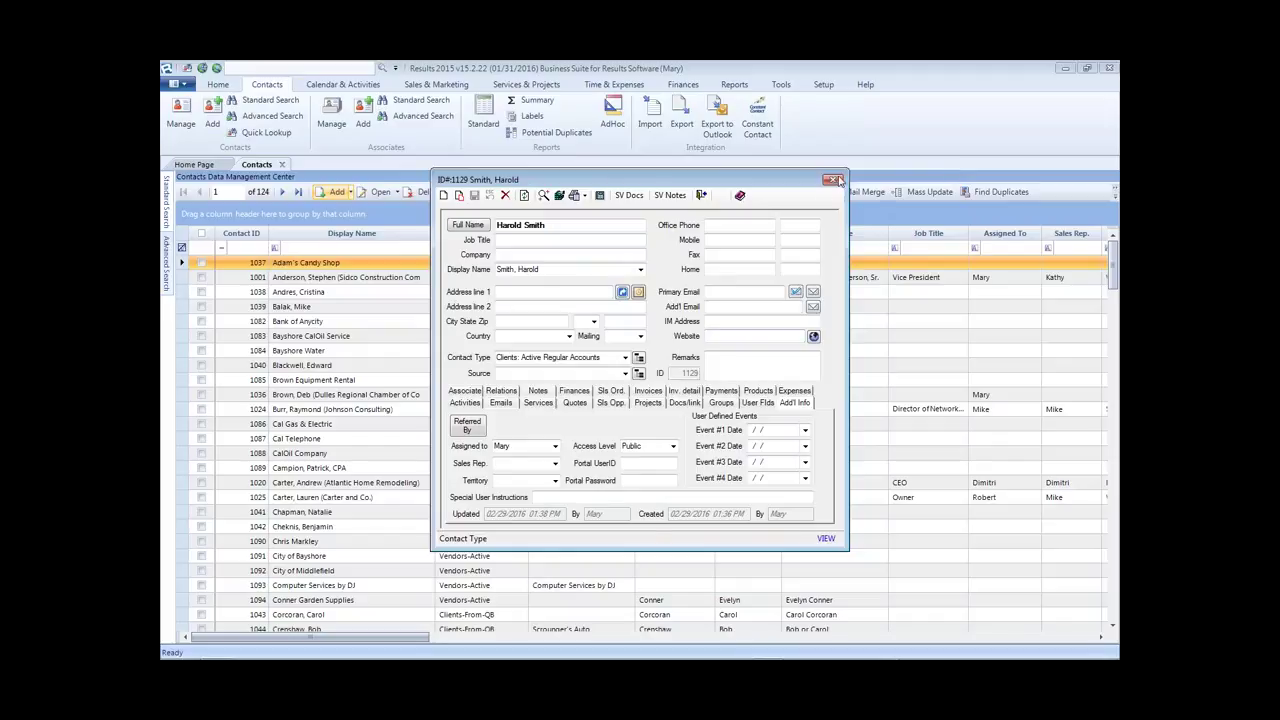
left_click(834, 179)
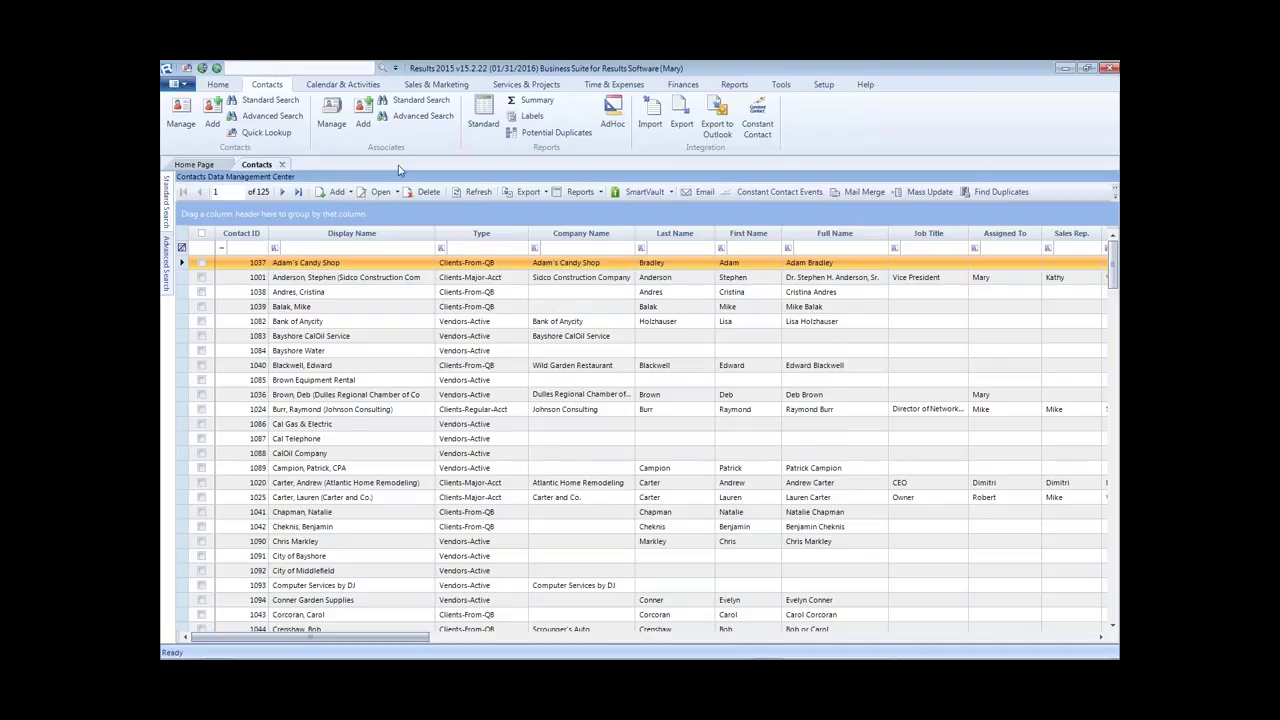
Step: Run a standard contact search for the new contact's last name
left_click(270, 101)
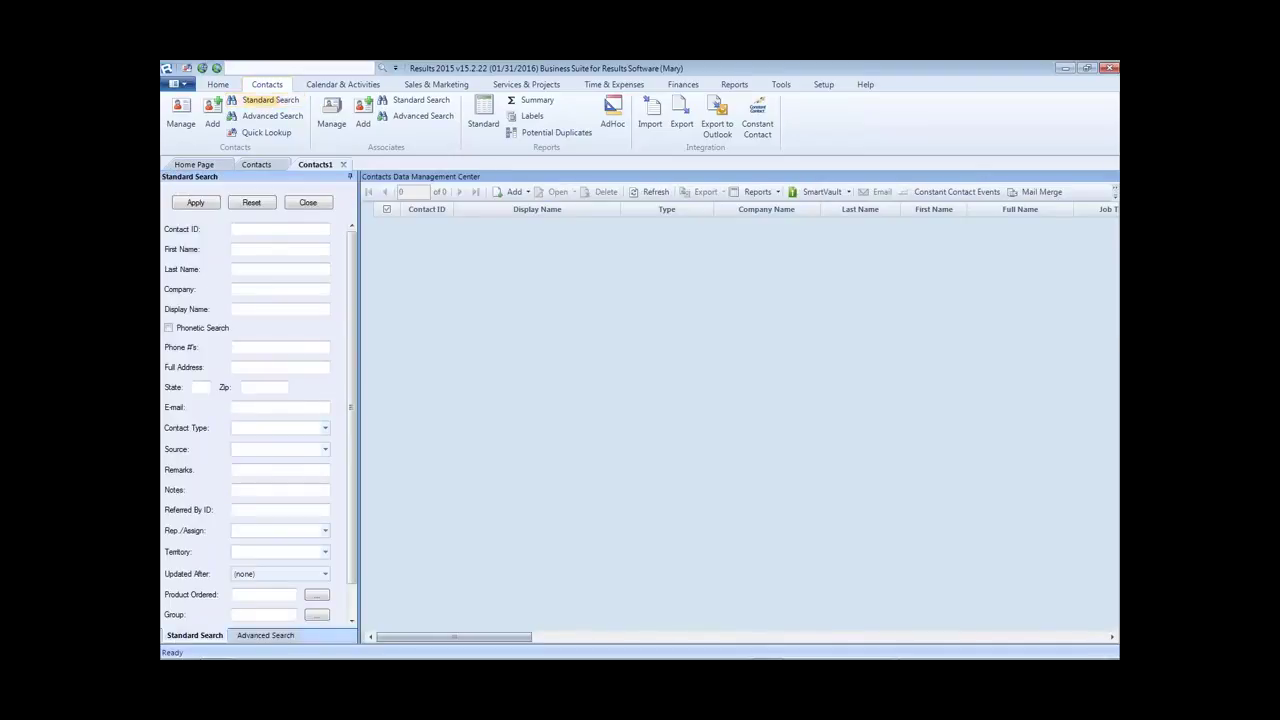
left_click(262, 268)
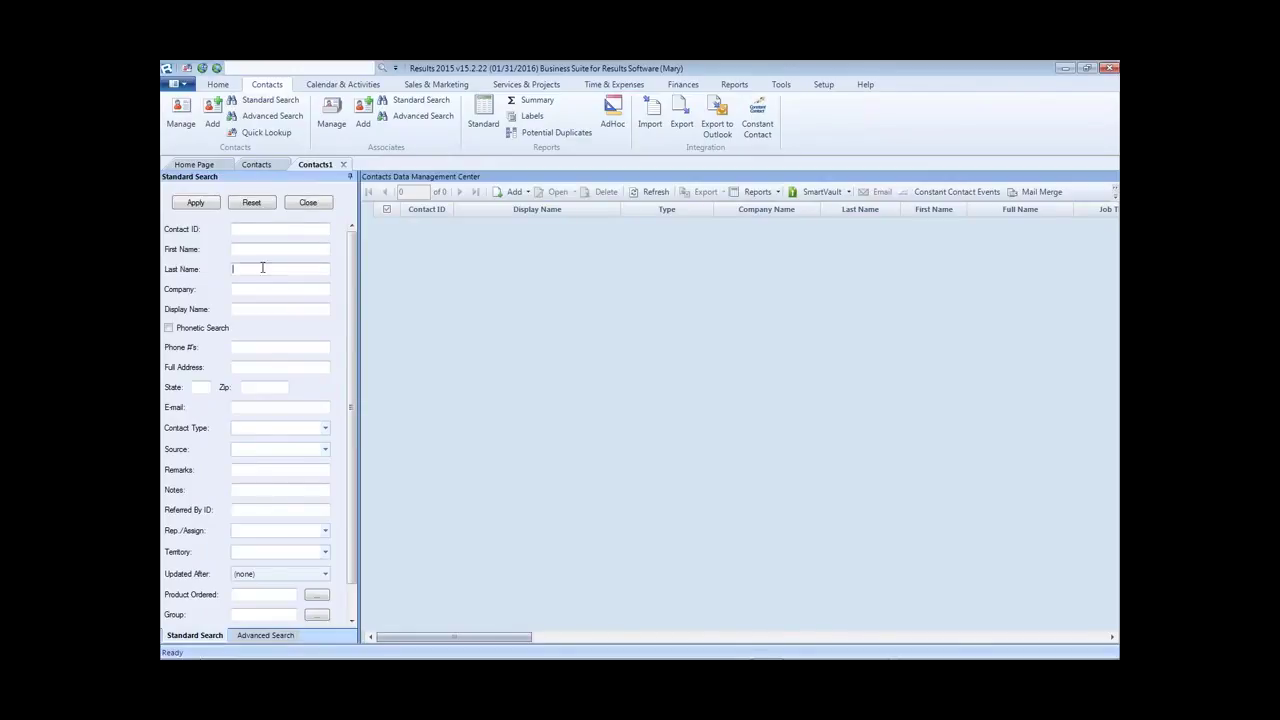
type("smith")
left_click(195, 203)
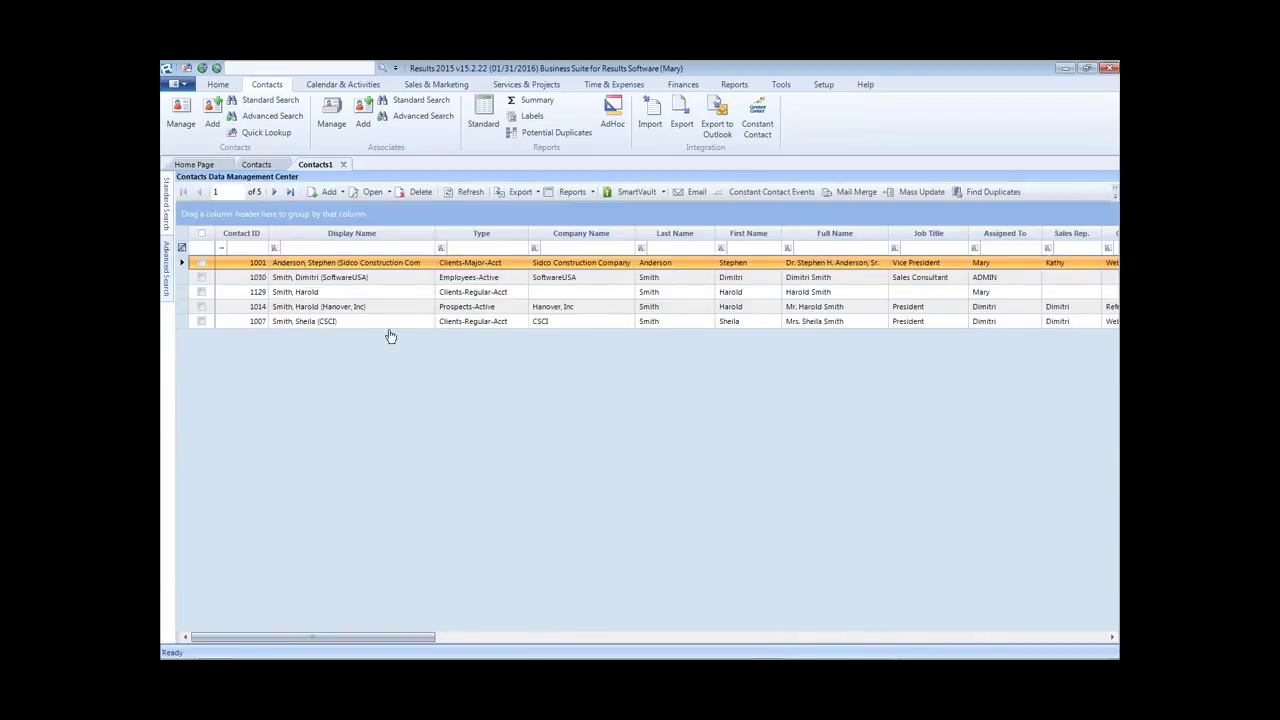
Step: Compare the new contact with the same-named Hanover, Inc record, and close the search results and the contacts list
left_click(315, 294)
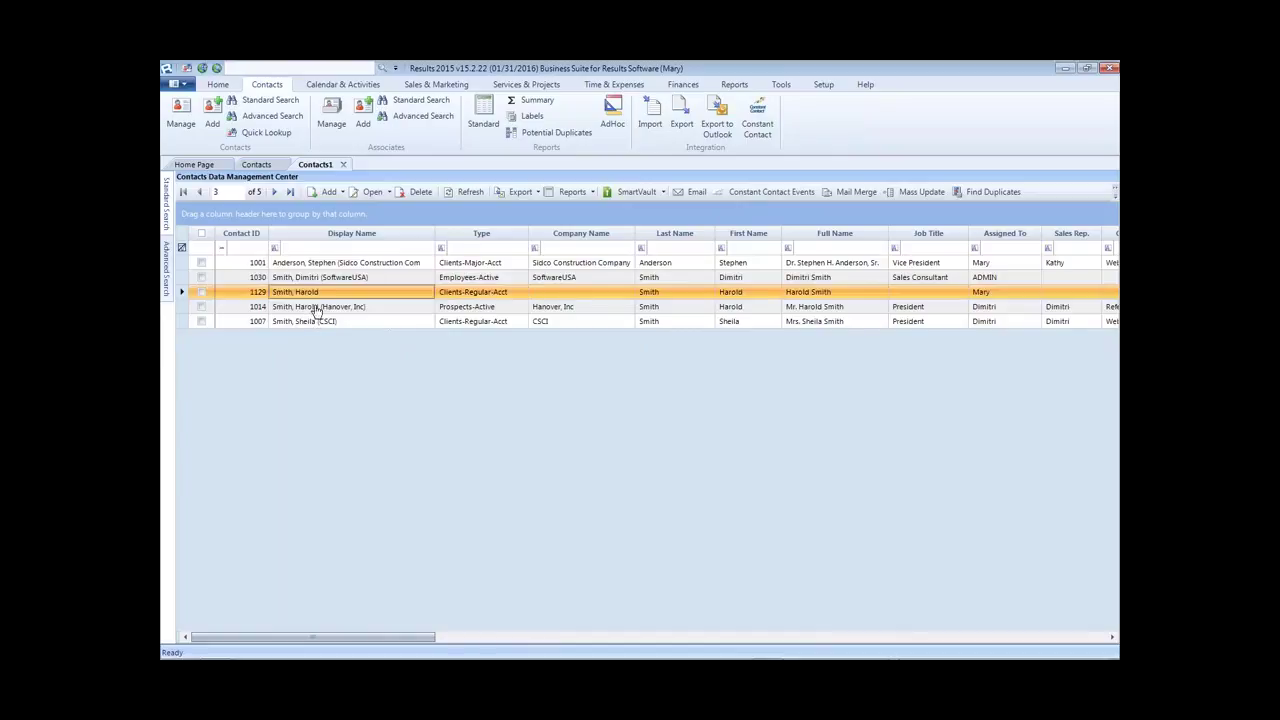
left_click(315, 308)
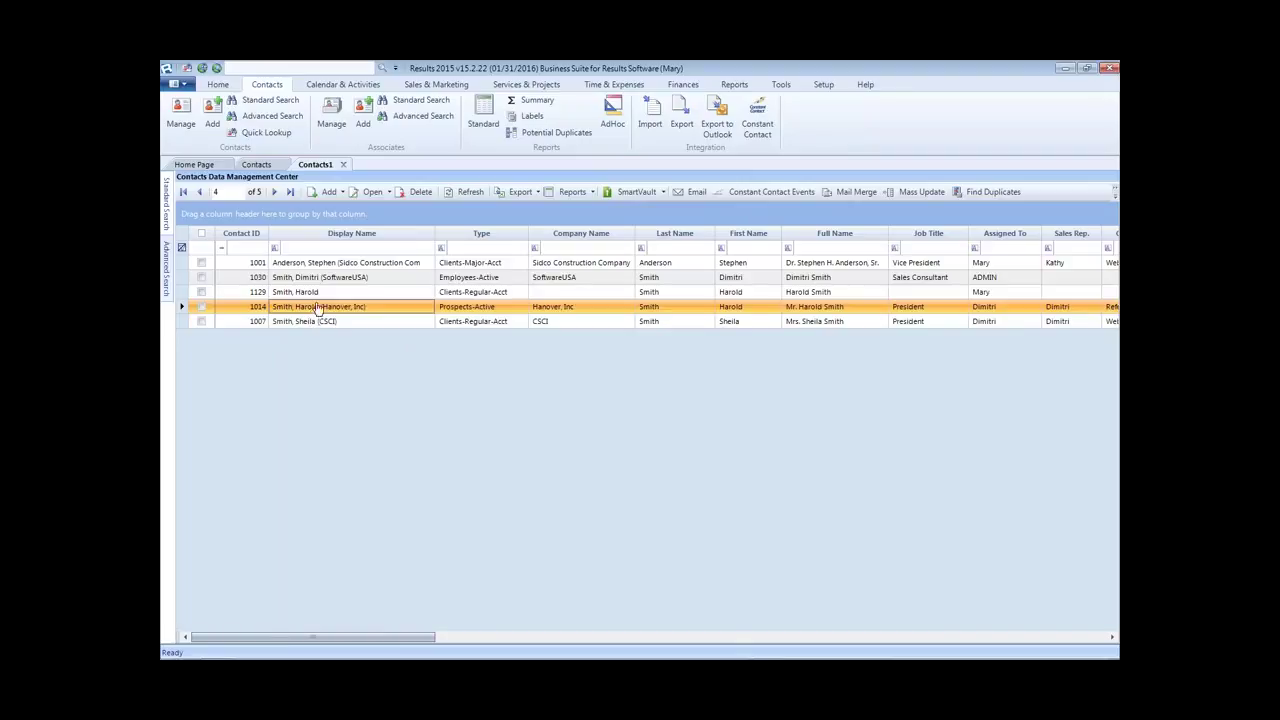
left_click(318, 295)
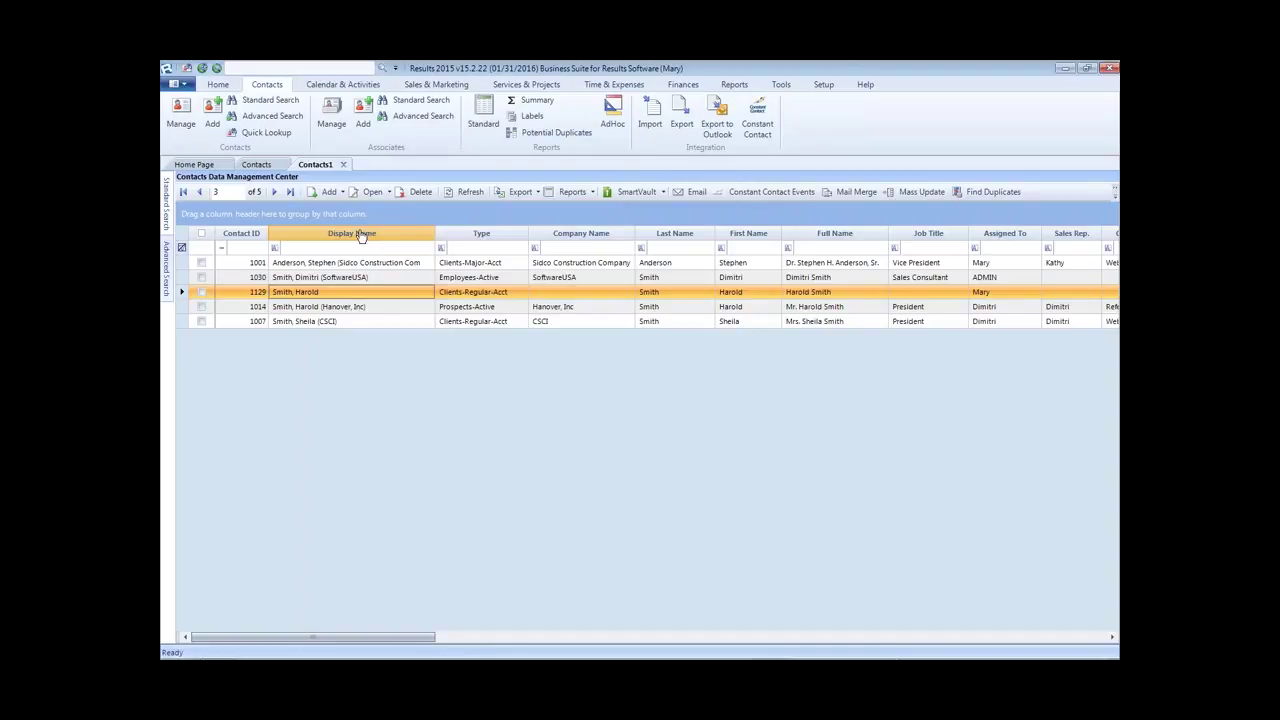
left_click(345, 166)
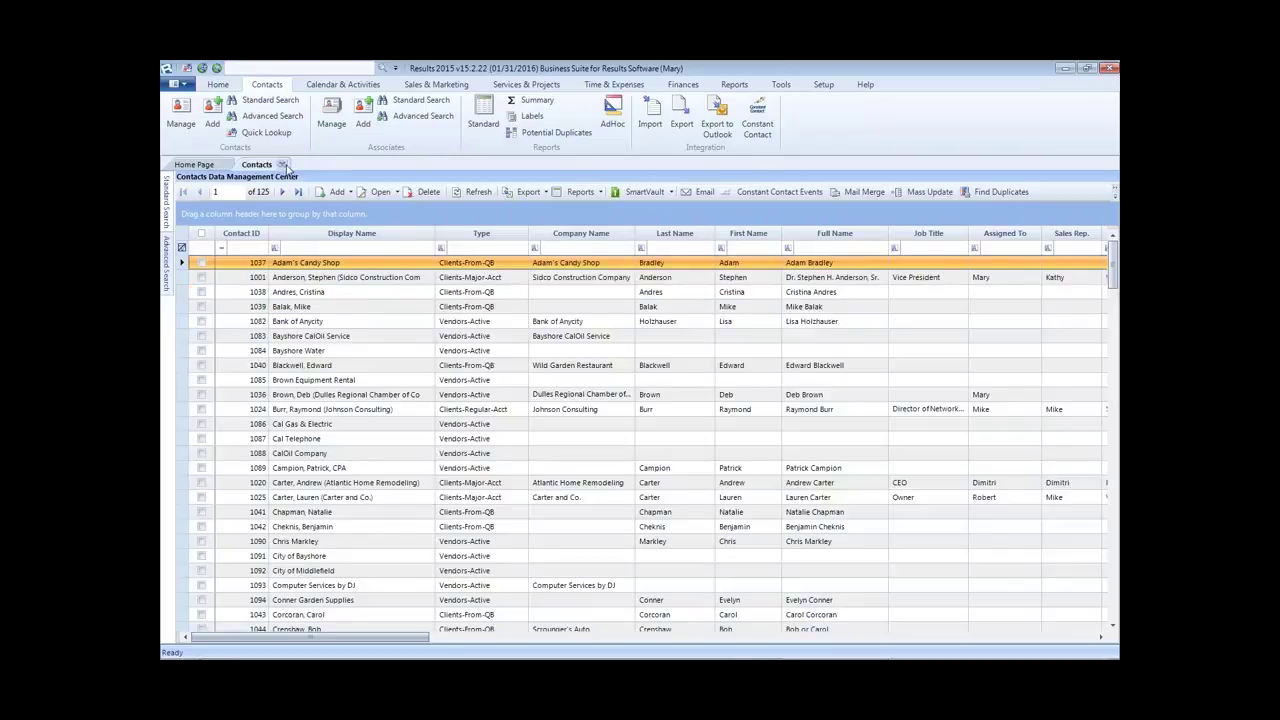
left_click(289, 165)
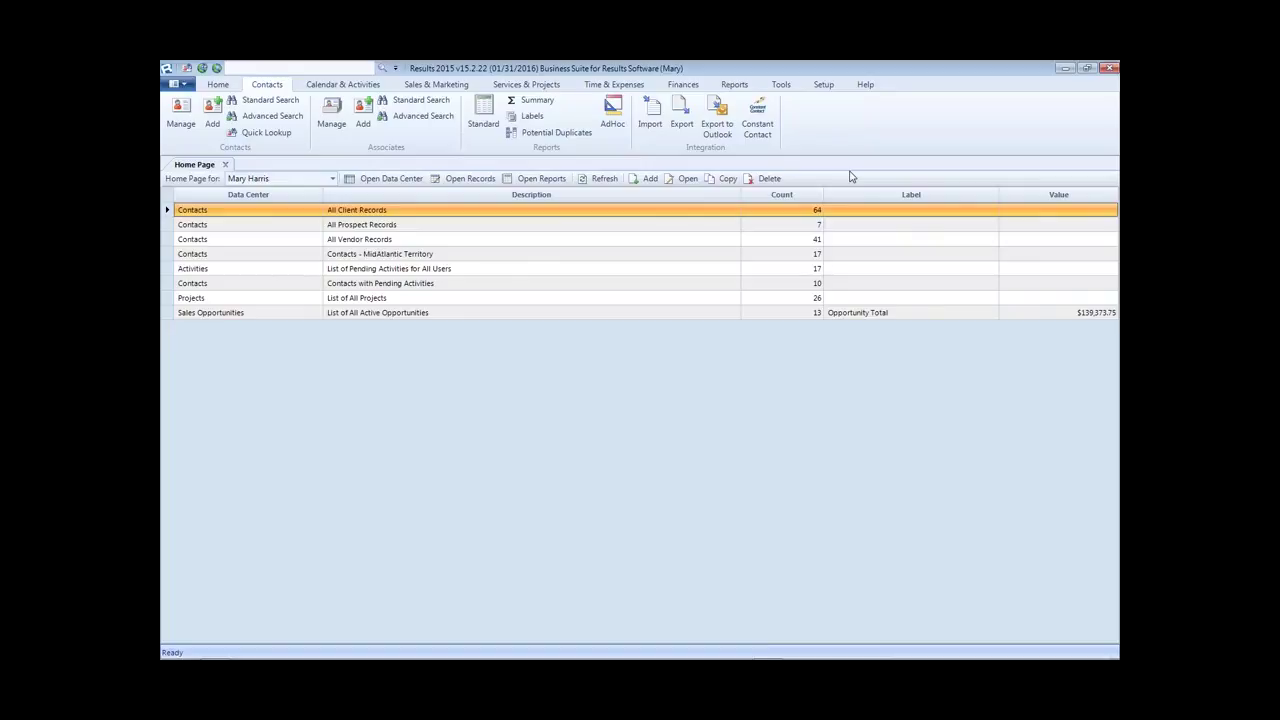
Step: Switch to the Microsoft Outlook contacts folder and maximize its window
key("alt+Tab")
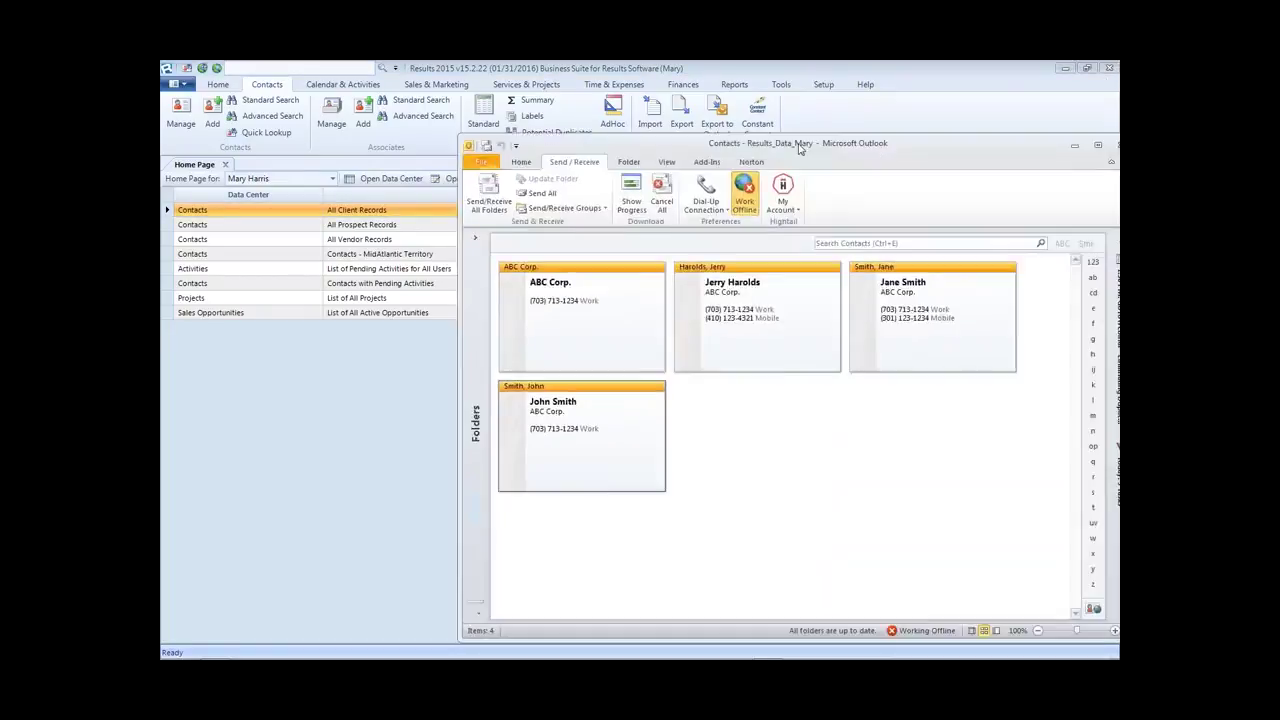
left_click_drag(809, 141, 617, 62)
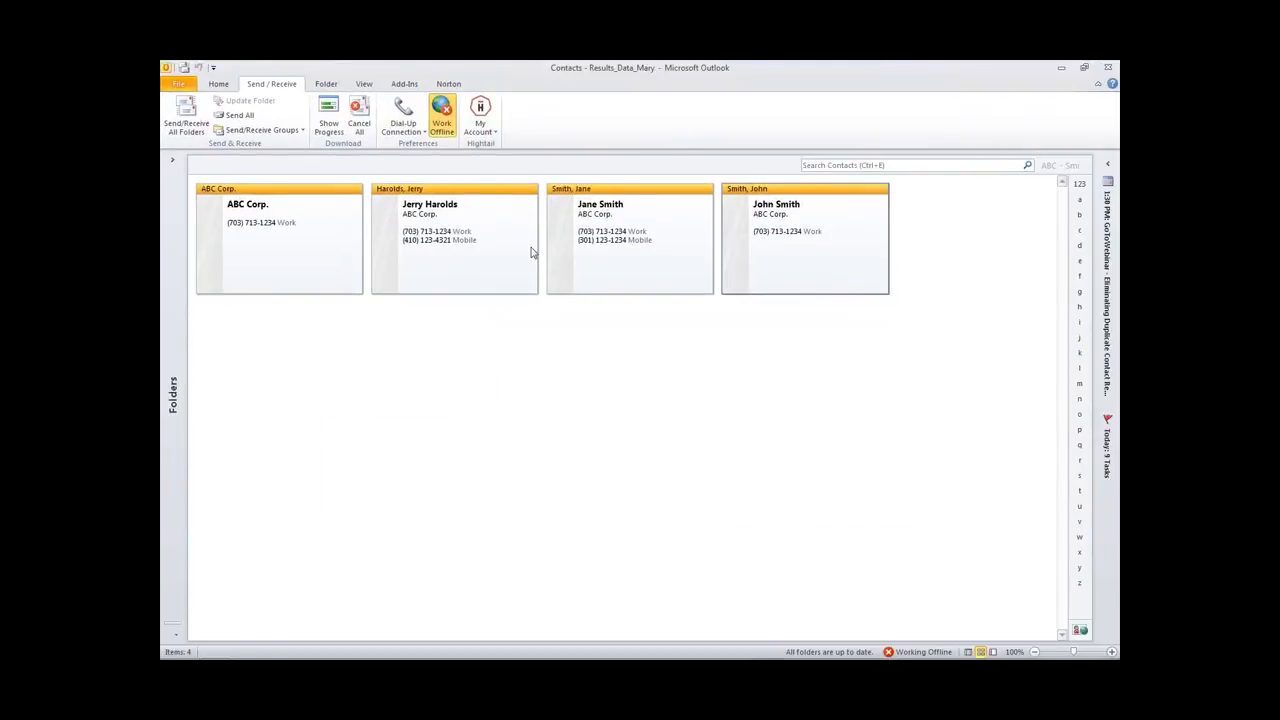
Step: Select the ABC Corp. contact together with the three individual contacts from the same company
left_click(325, 285)
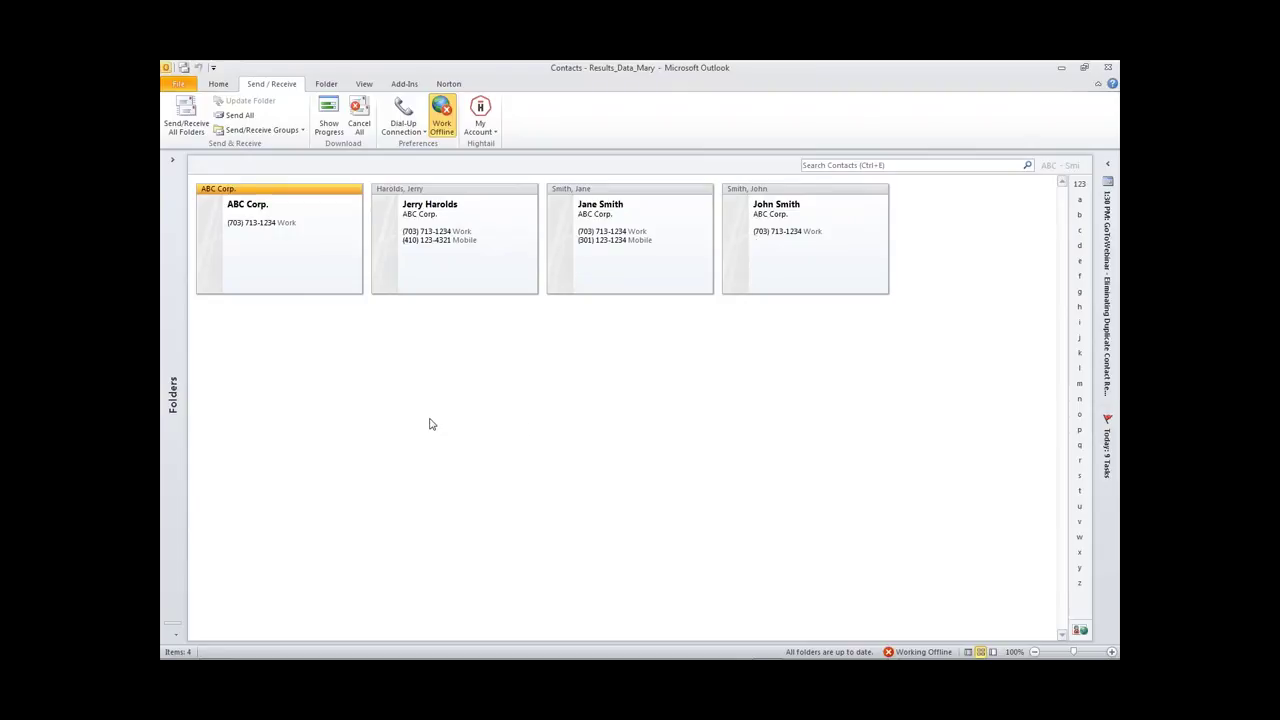
left_click(220, 84)
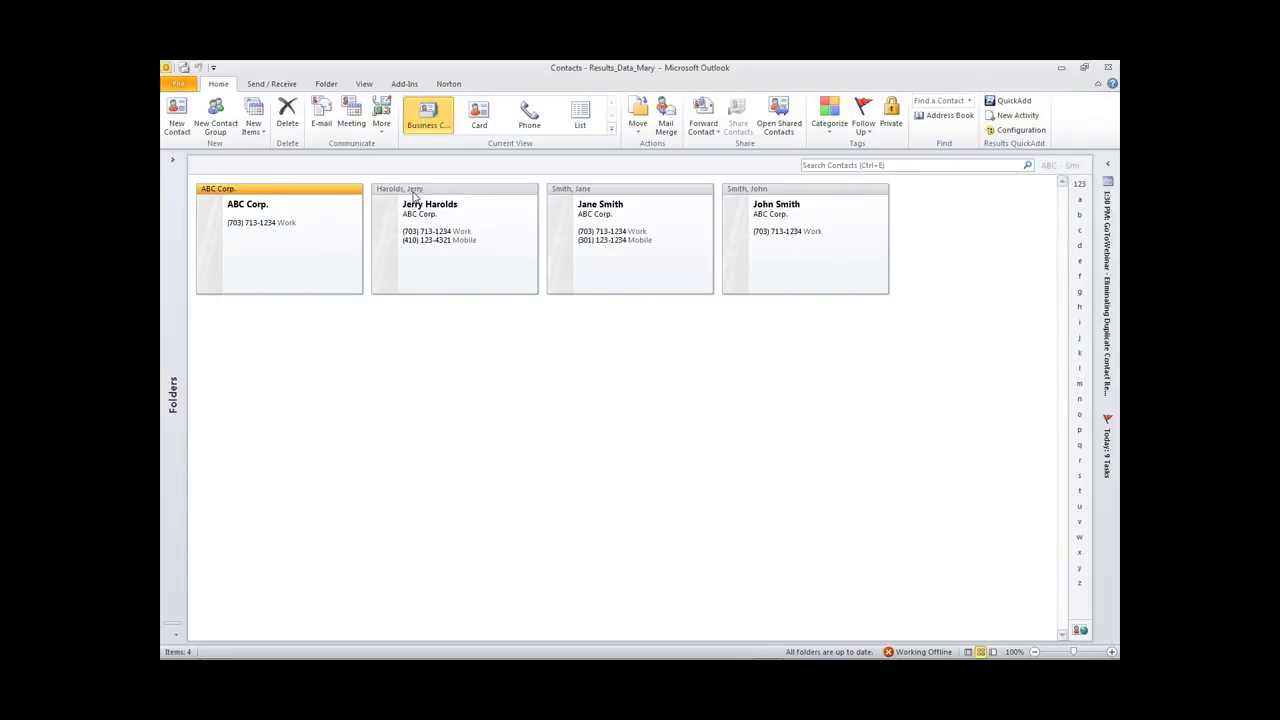
left_click(499, 198, "ctrl")
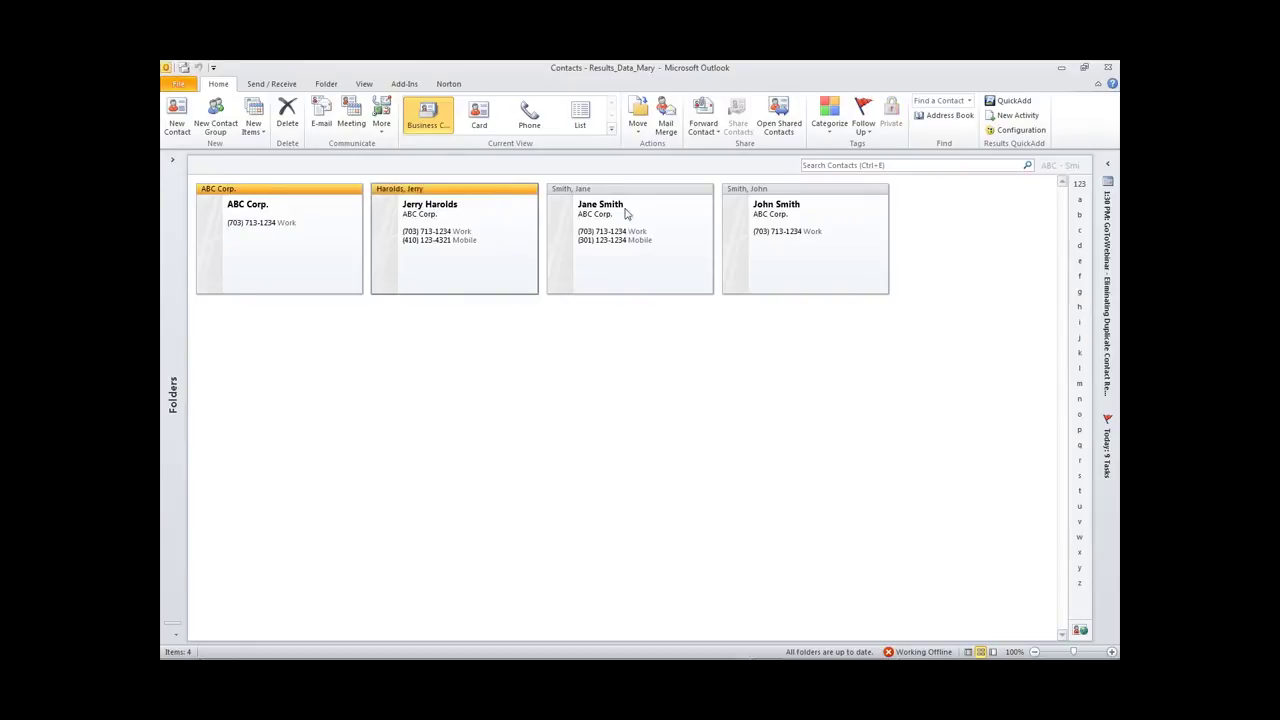
left_click(652, 193, "ctrl")
left_click(789, 197, "ctrl")
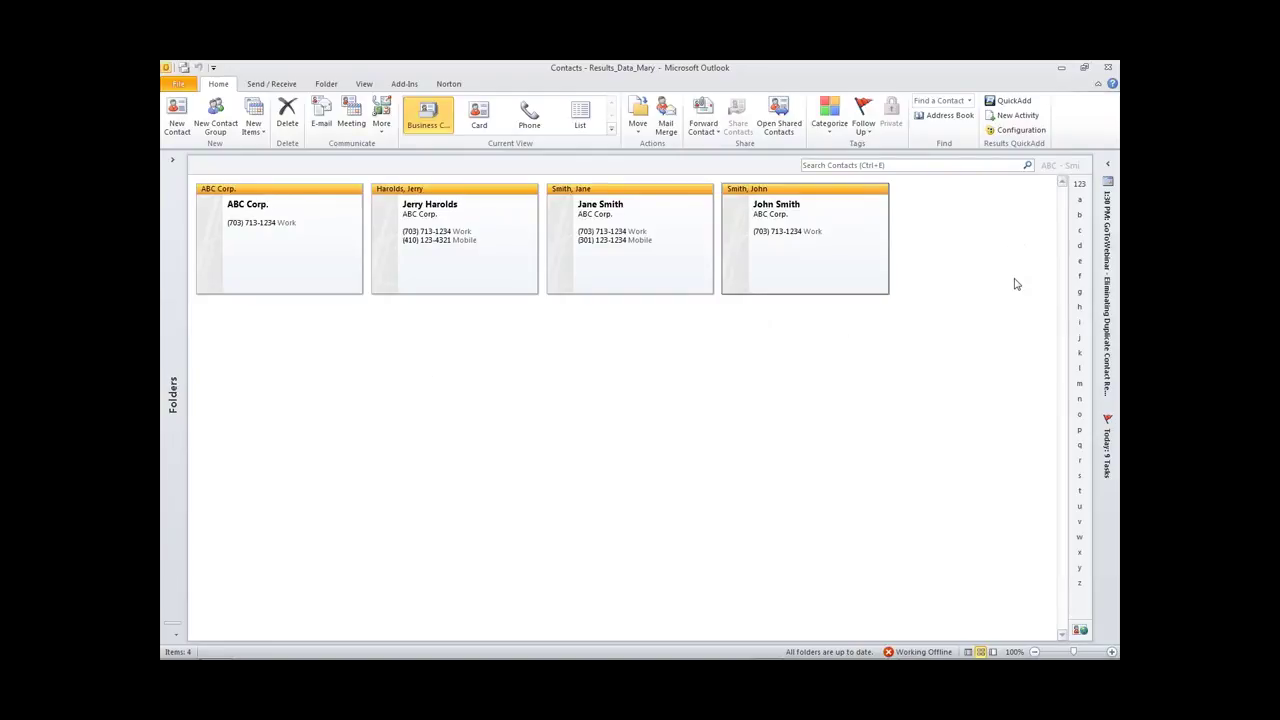
Step: Transfer the four selected Outlook contacts into Results with QuickAdd and continue to the transferred records
left_click(1017, 103)
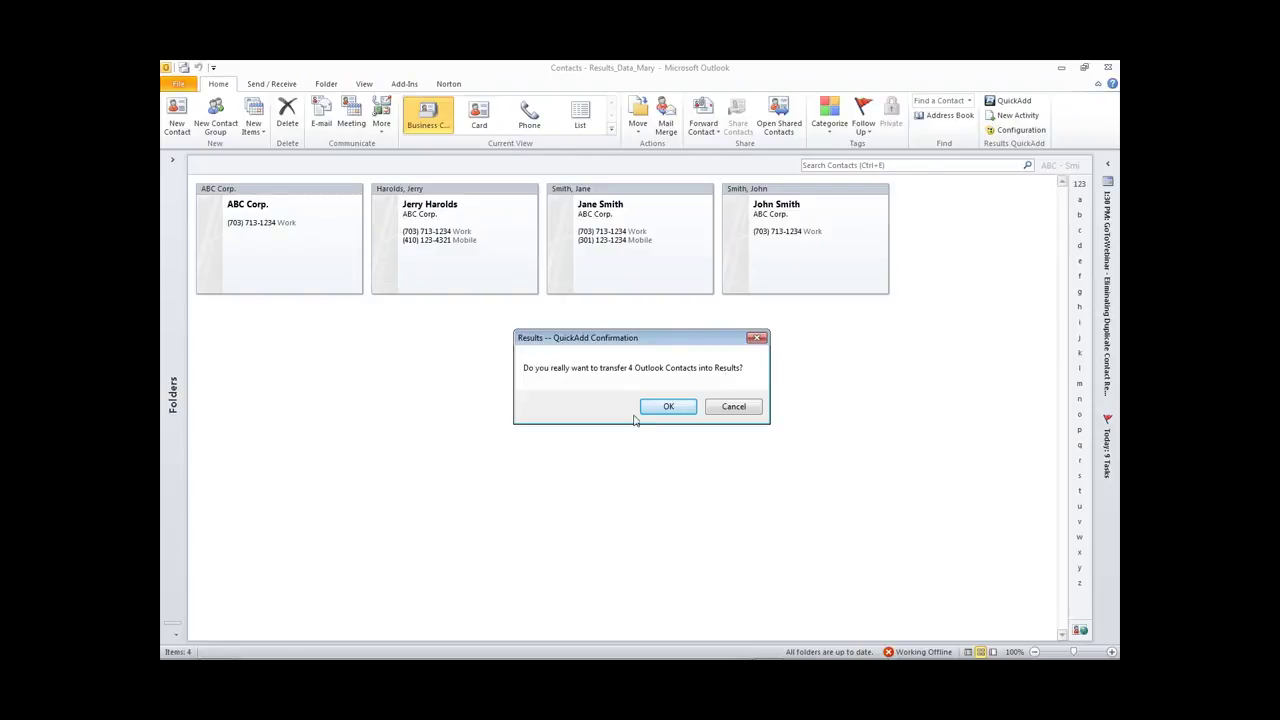
left_click(676, 408)
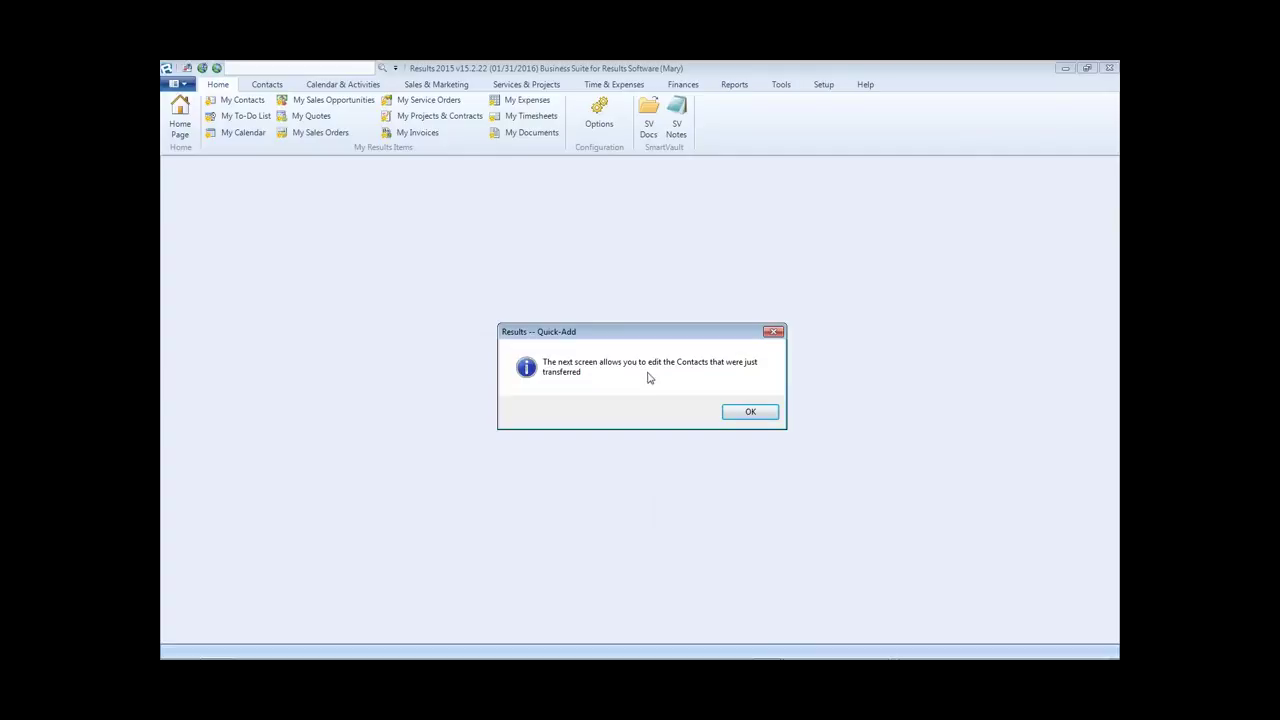
left_click(760, 414)
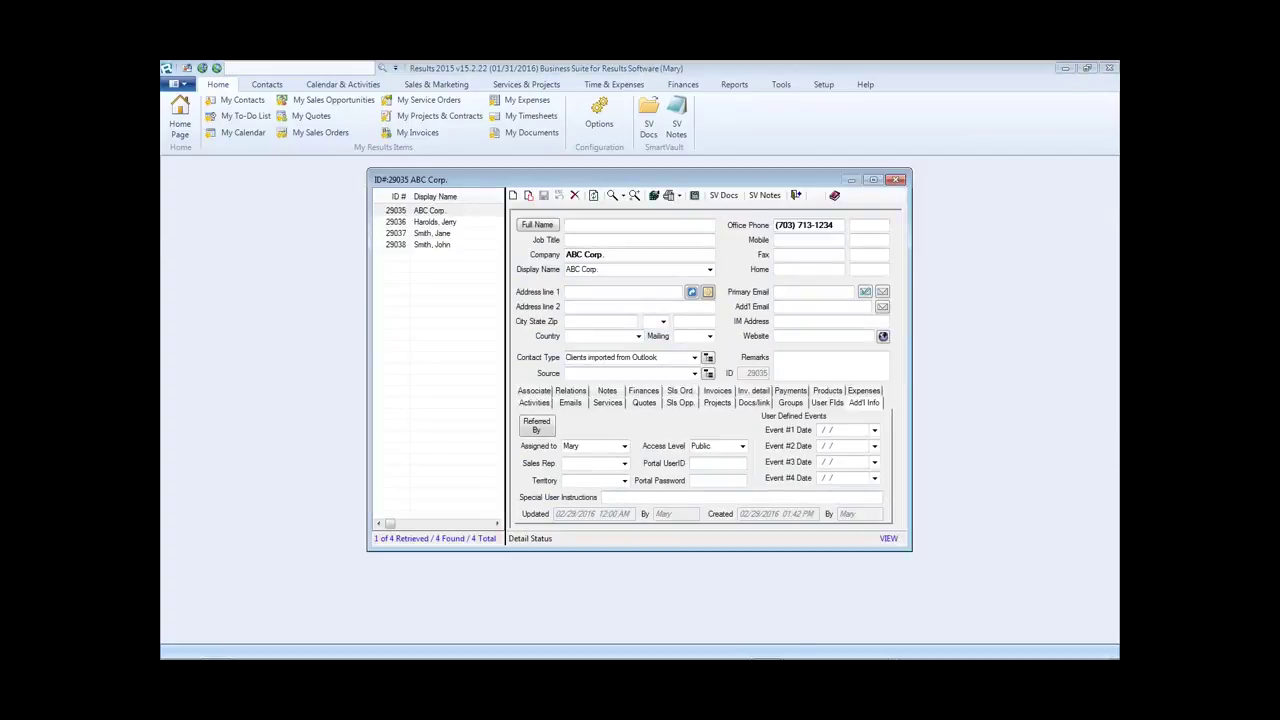
Step: Review the details of each of the four transferred contact records, including their phone numbers, and close the form
left_click(437, 233)
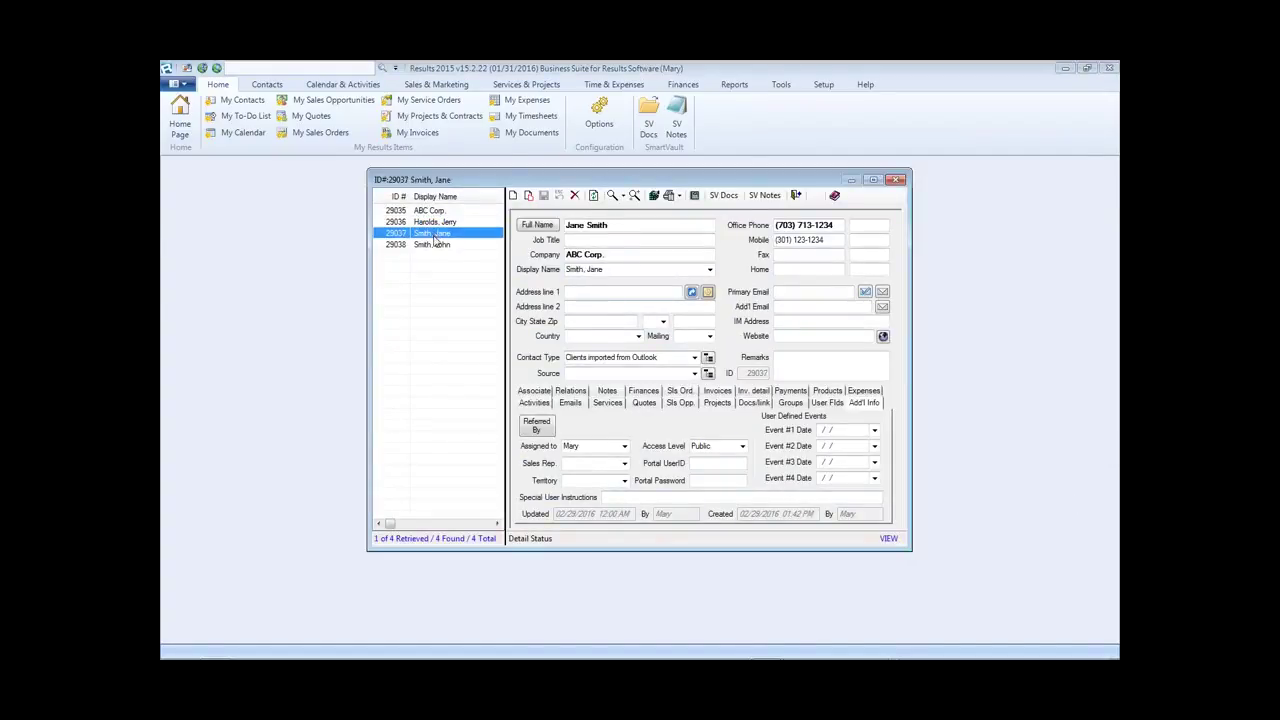
left_click(434, 244)
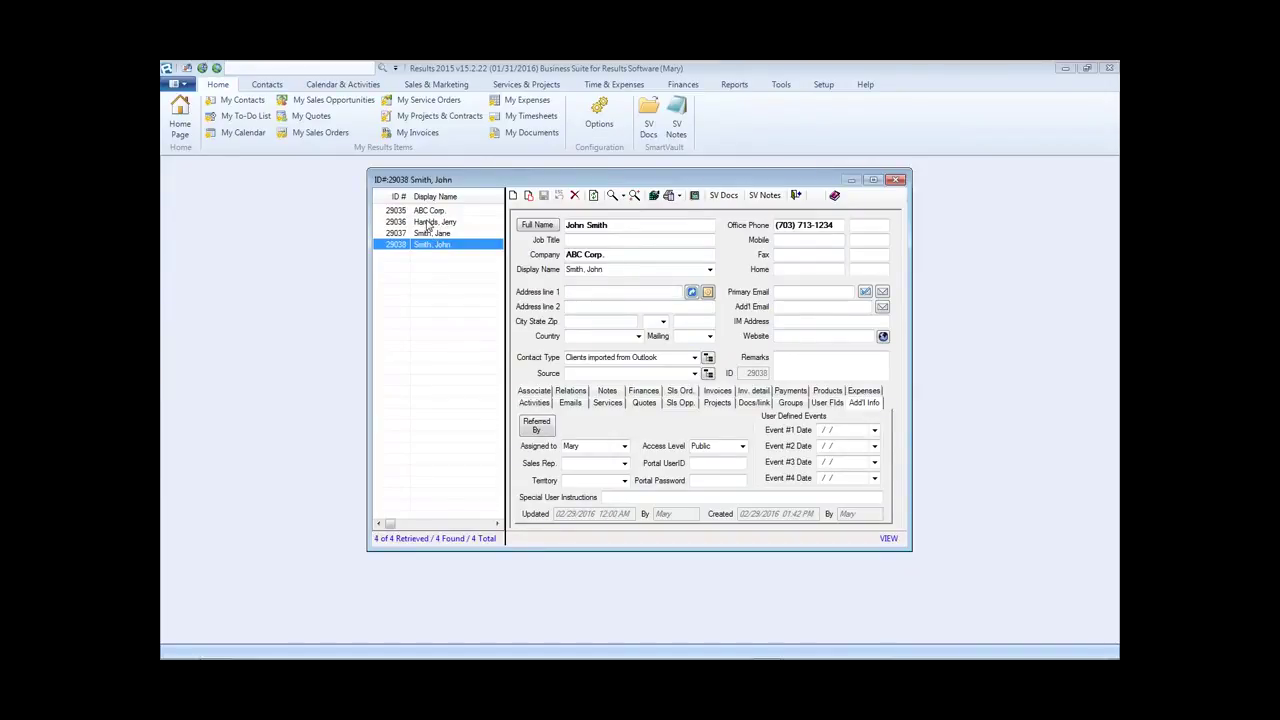
left_click(430, 211)
left_click(430, 222)
left_click(428, 234)
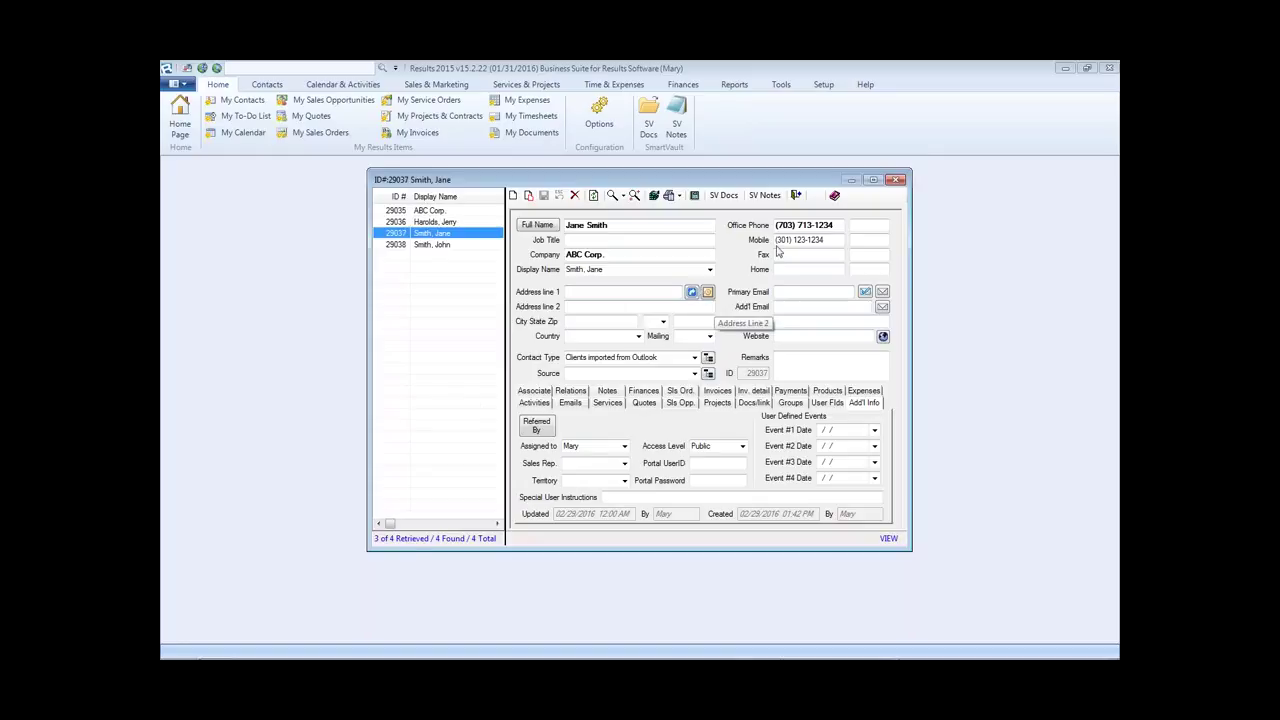
left_click(426, 245)
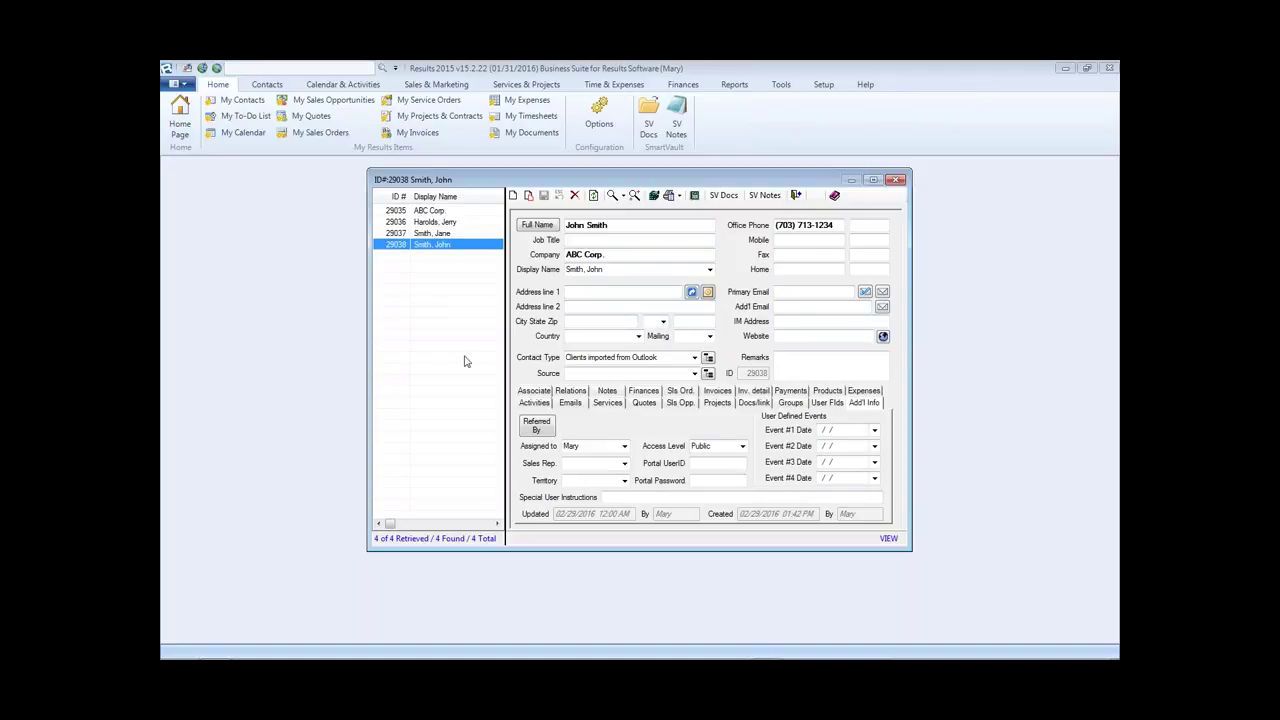
left_click(430, 222)
left_click(431, 211)
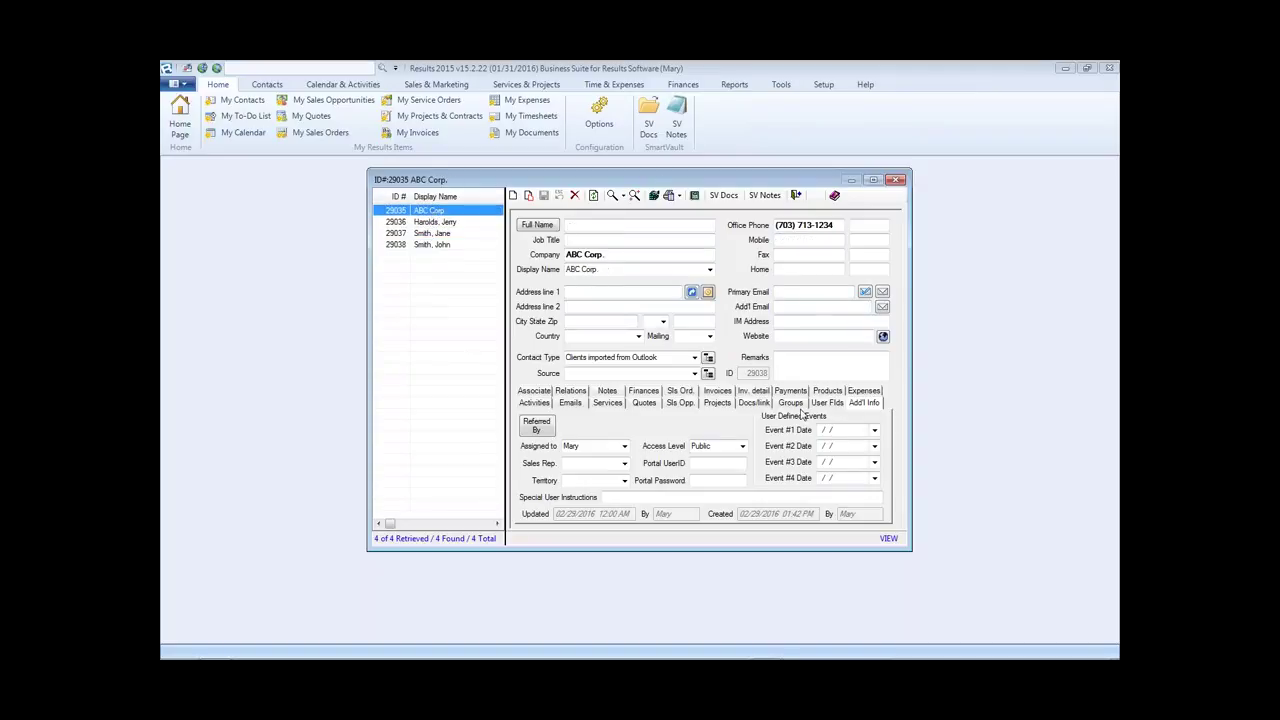
left_click(896, 181)
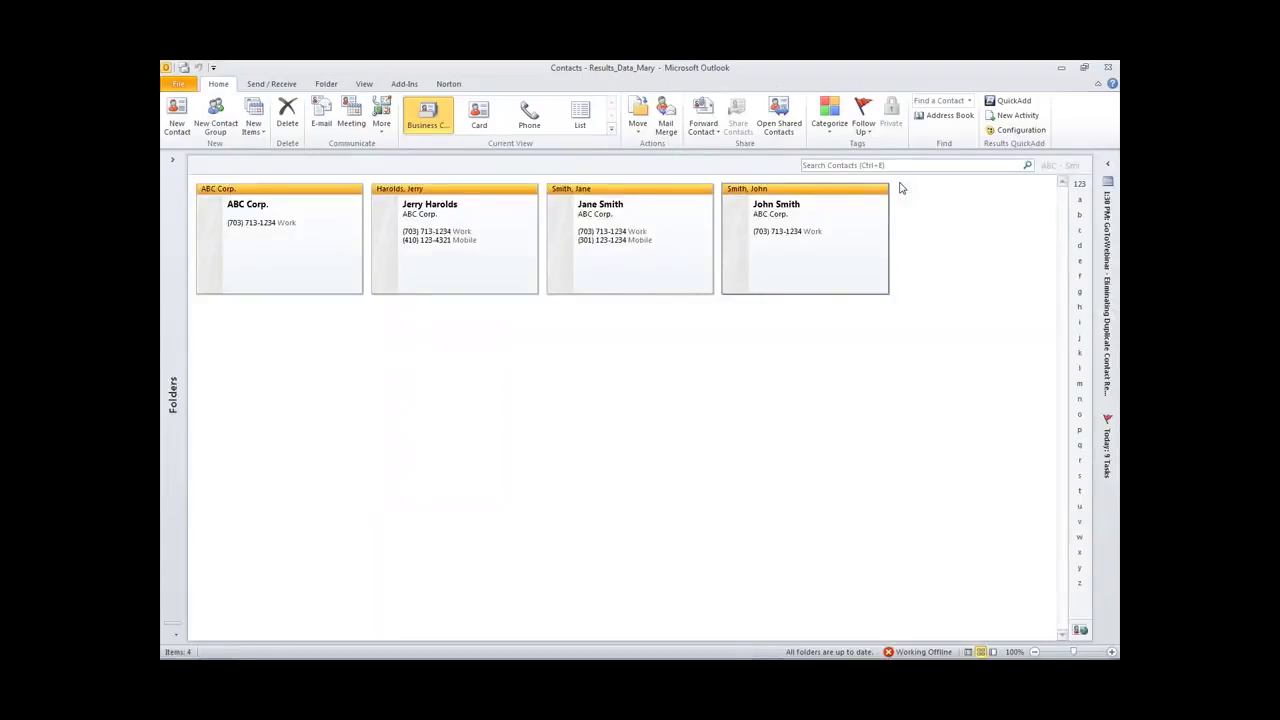
Step: Switch to the main Results window and search for "abc corp"
double_click(743, 77)
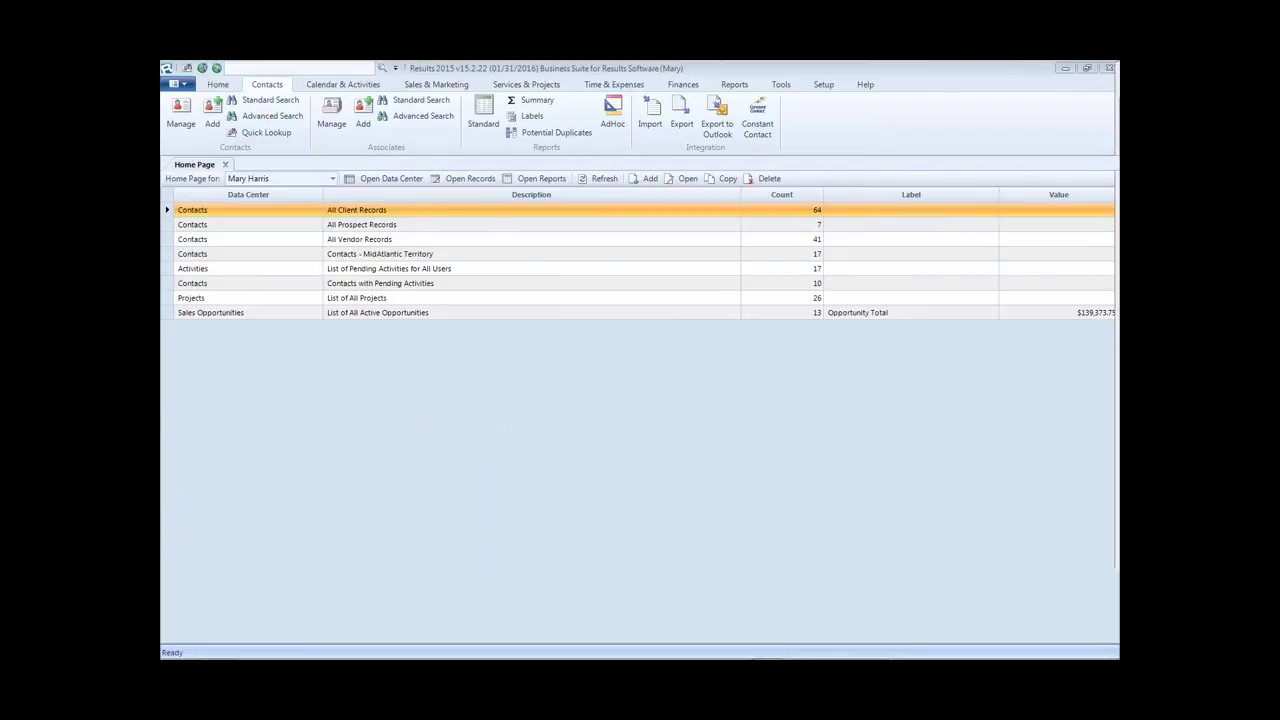
mouse_move(163, 657)
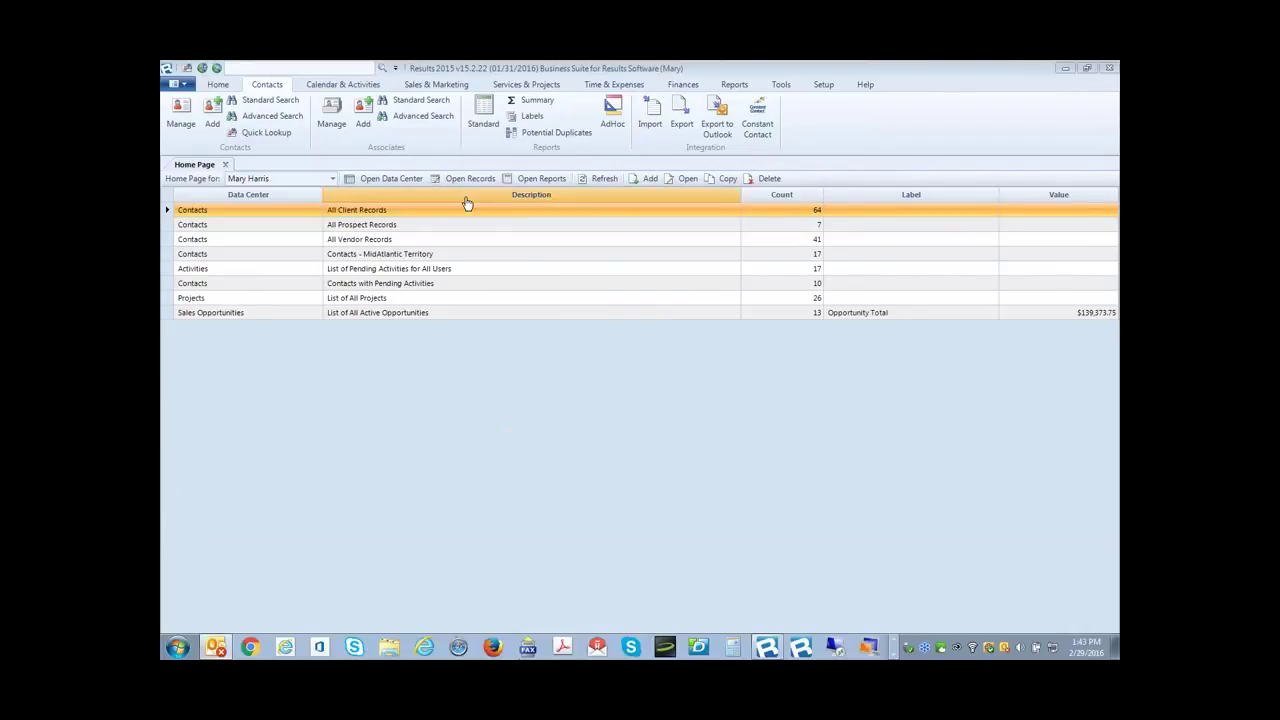
left_click(298, 70)
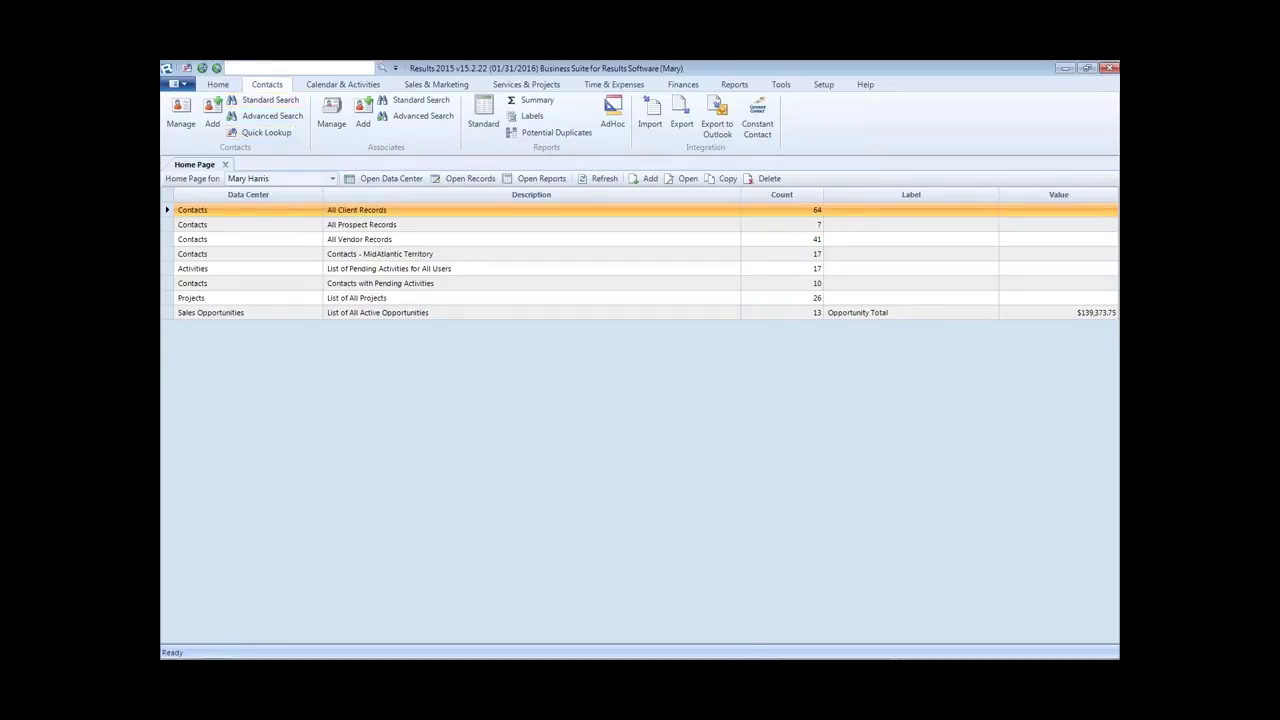
left_click(250, 72)
type("abc corp")
key("Return")
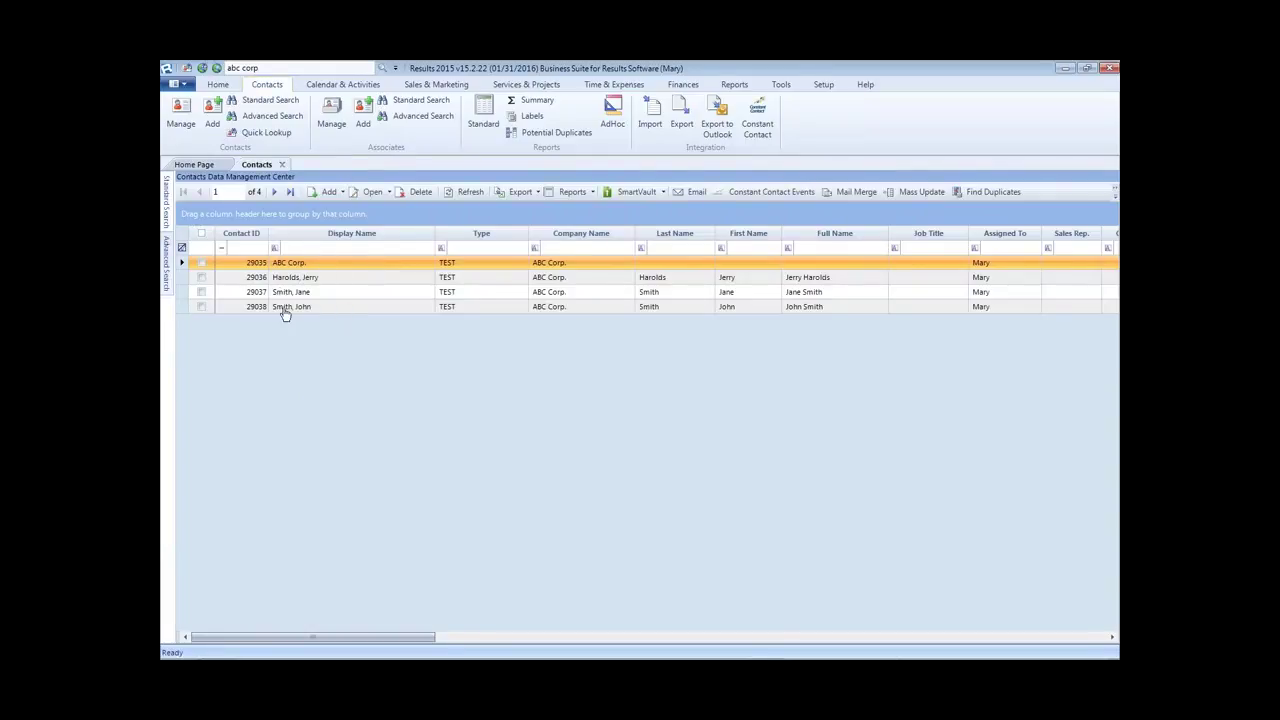
Step: Check the contact type on the ABC Corp. company record, close it, and go through the three individual contacts in the list
double_click(453, 265)
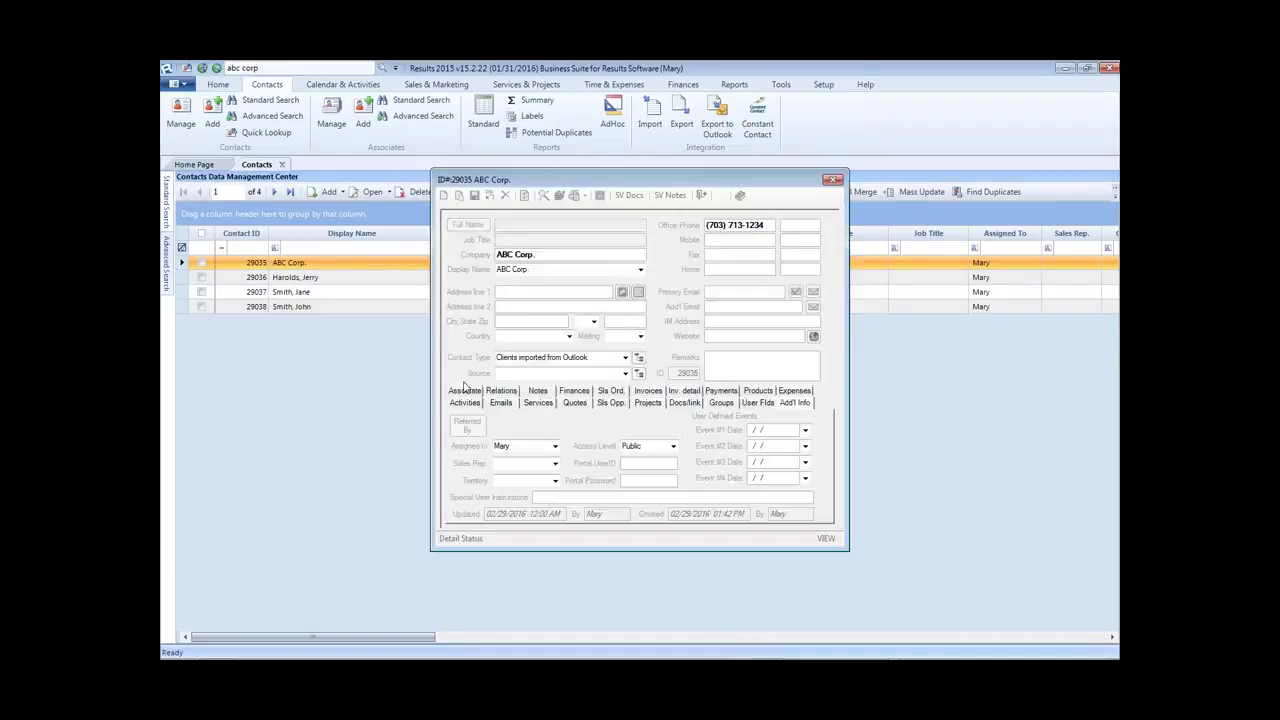
left_click(515, 360)
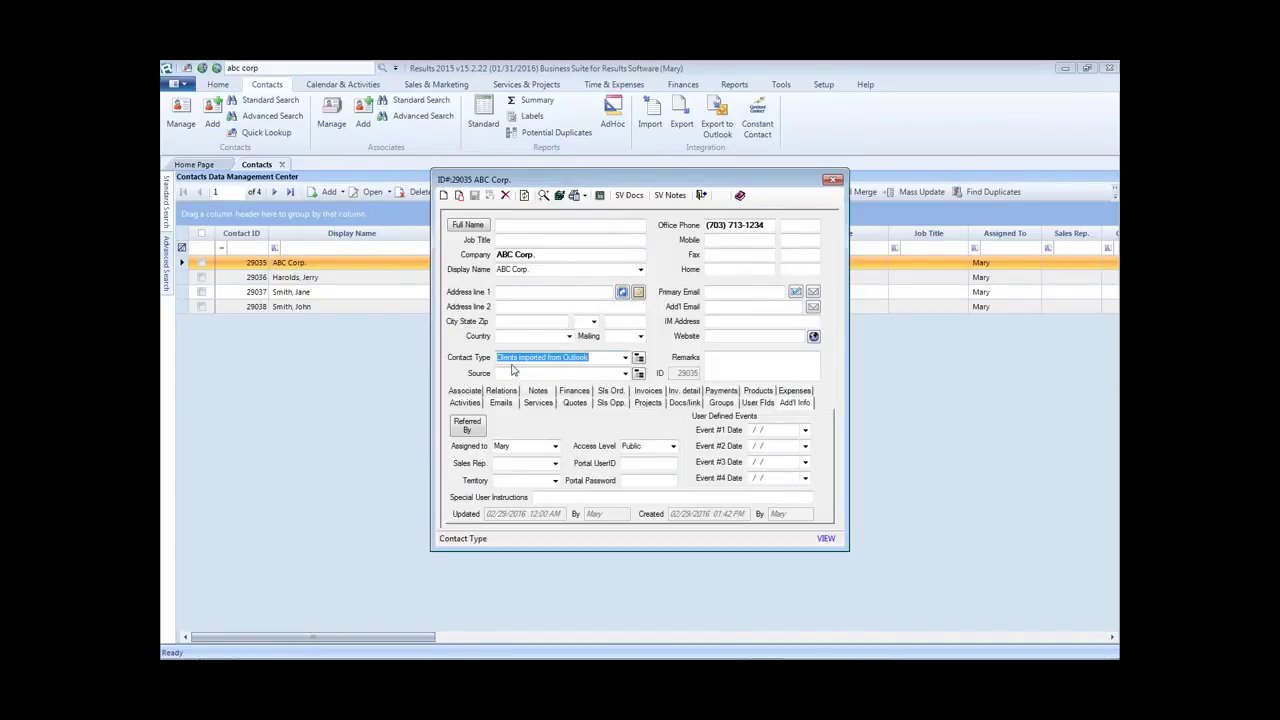
left_click(832, 179)
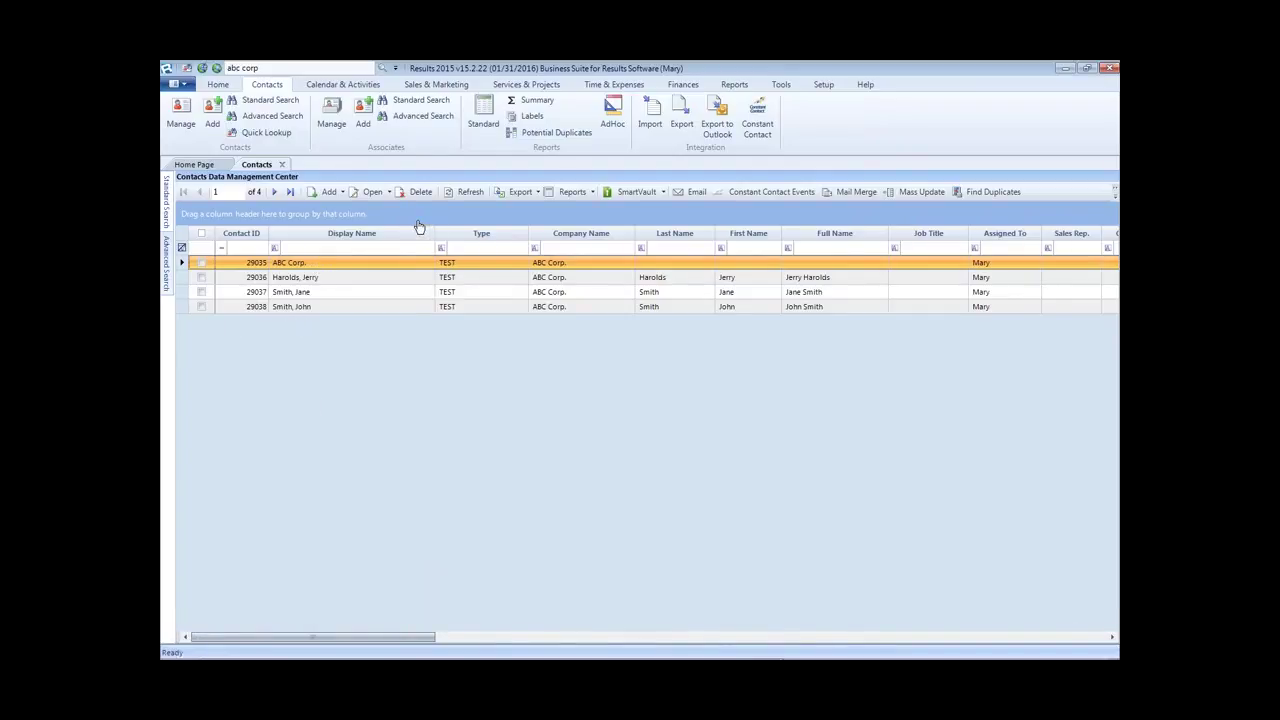
left_click(336, 279)
left_click(333, 293)
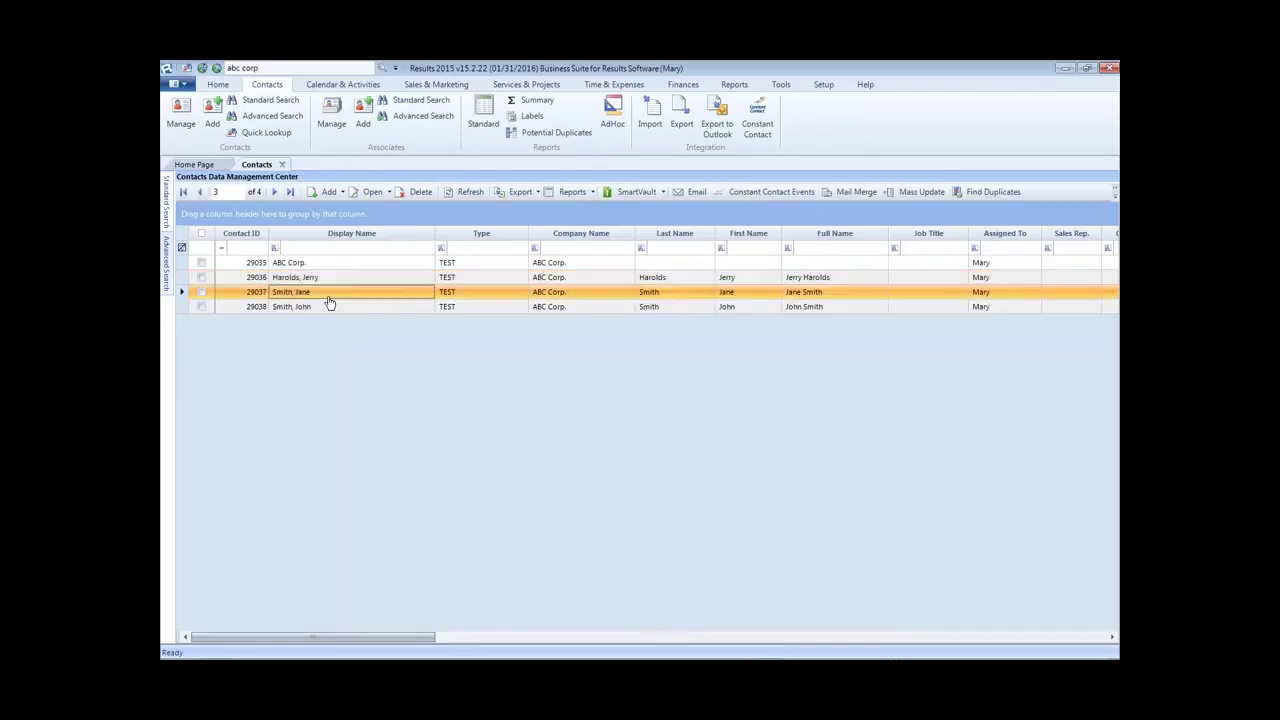
left_click(335, 307)
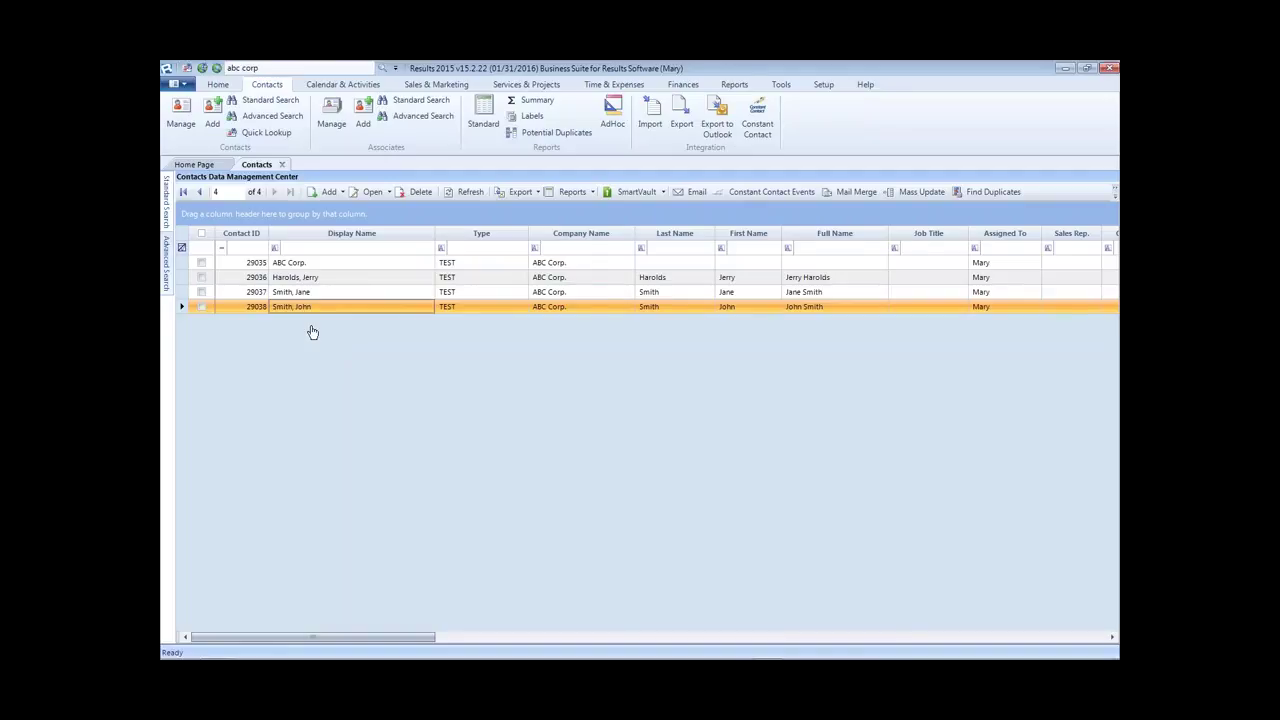
Step: Examine the associates list of the ABC Corp. company record against the contacts list, and close the record
left_click(307, 265)
double_click(306, 263)
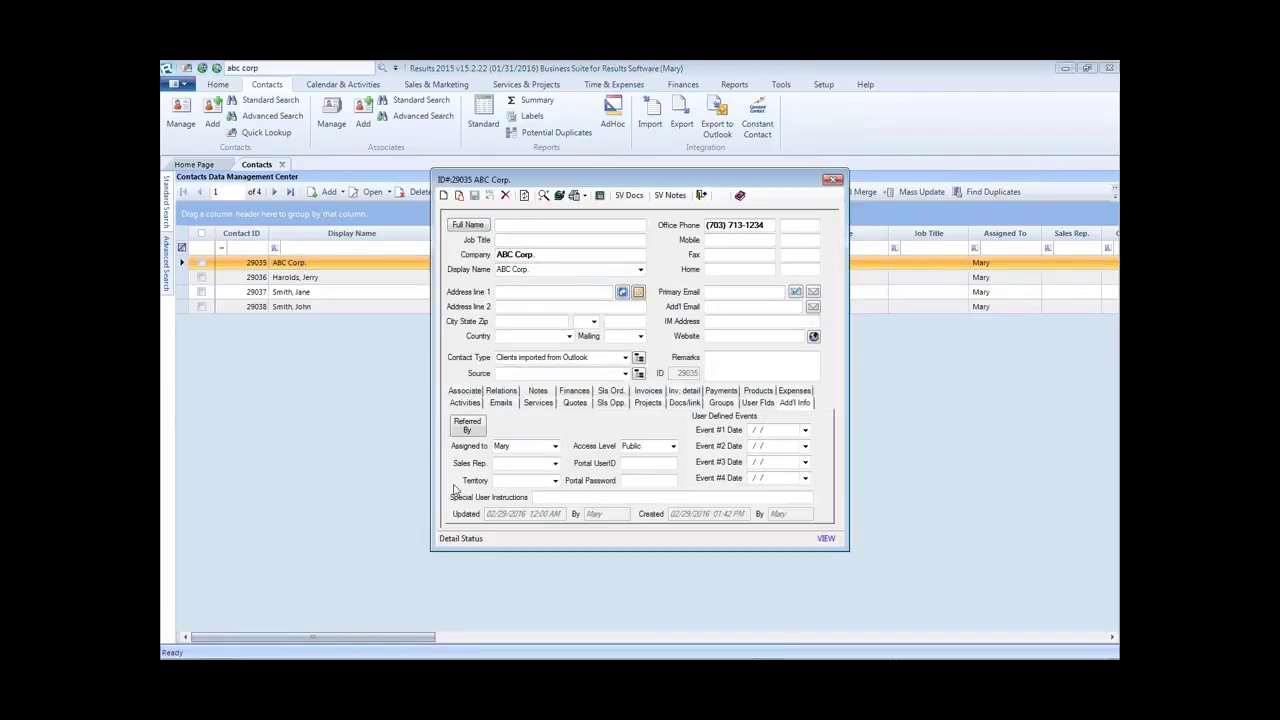
left_click(474, 391)
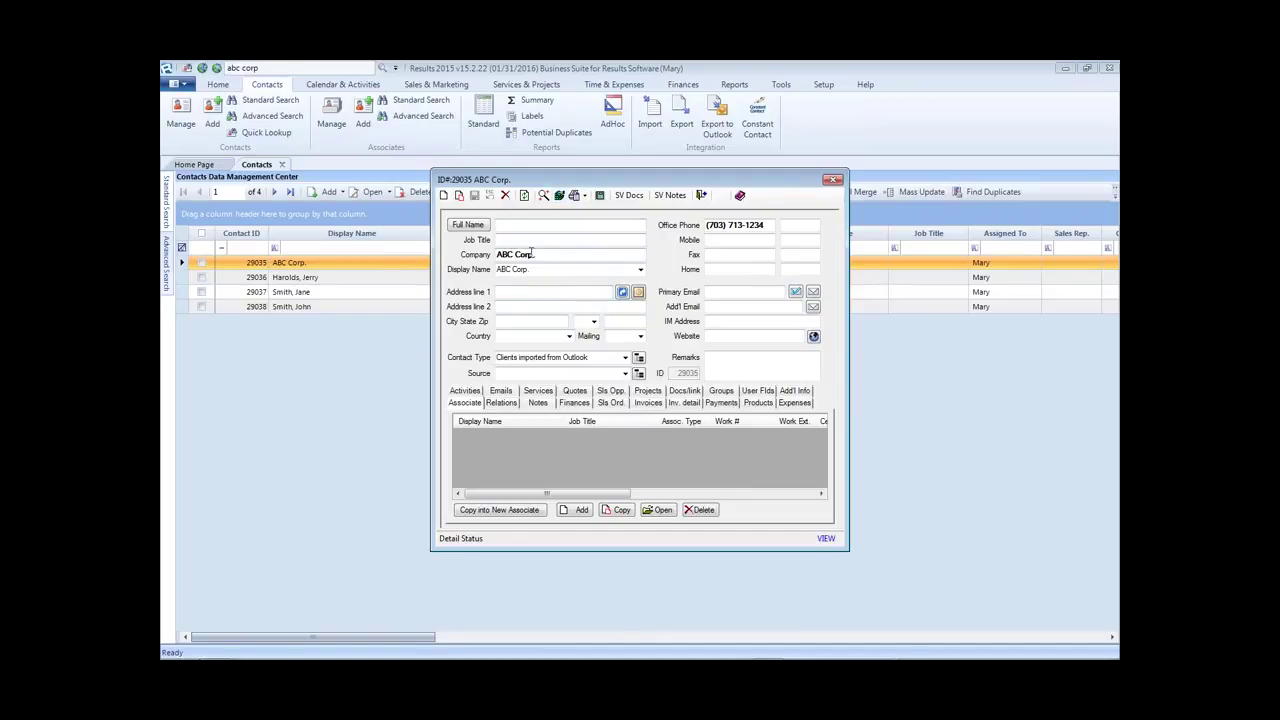
left_click_drag(577, 185, 749, 329)
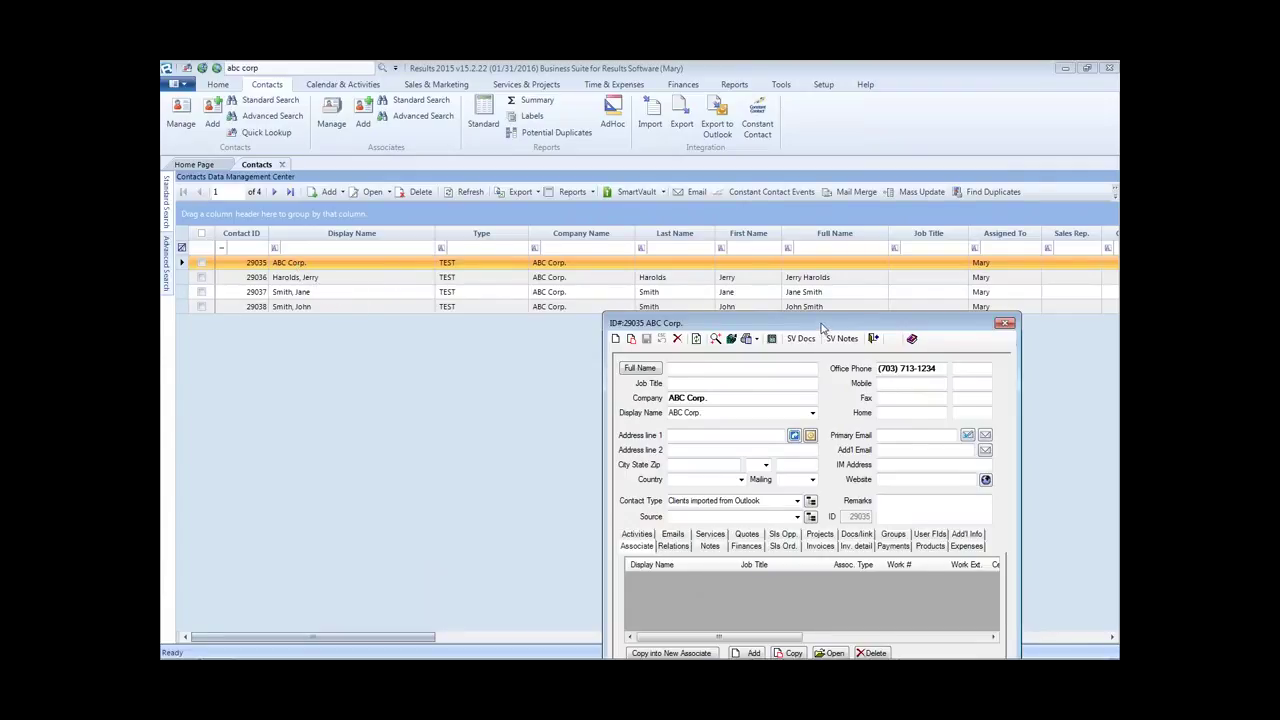
left_click_drag(822, 328, 670, 186)
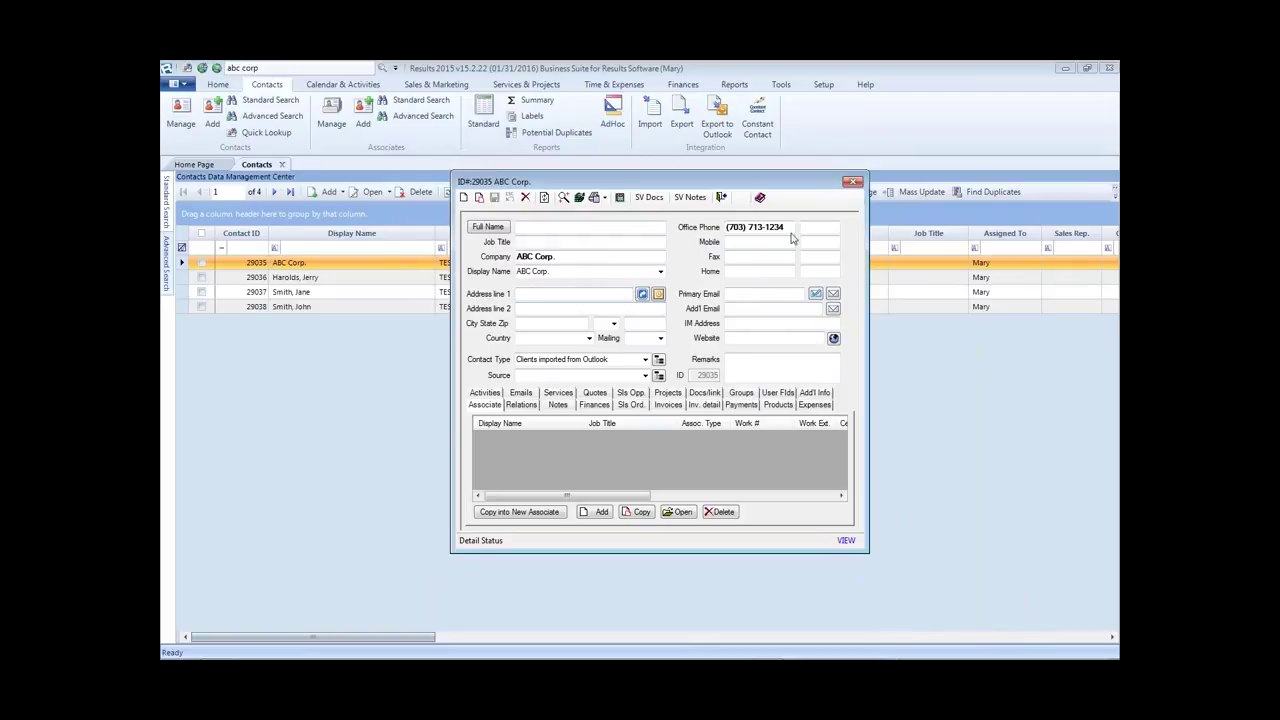
left_click(852, 182)
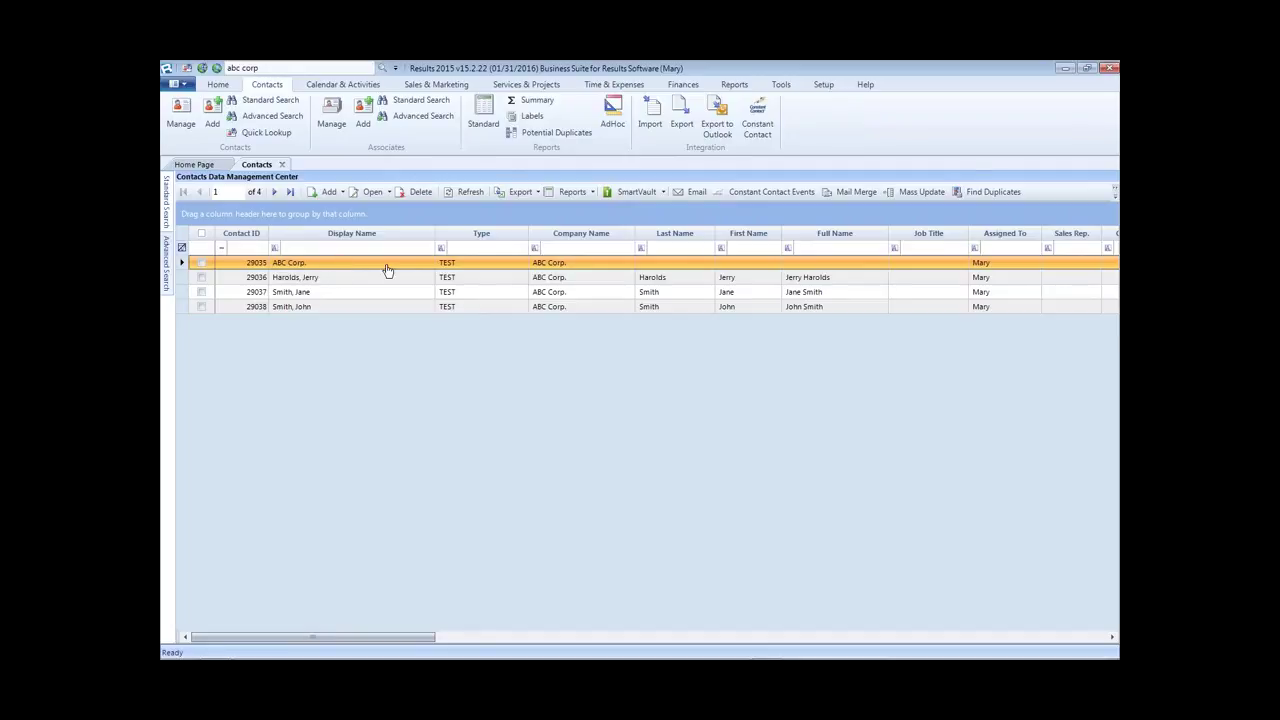
Step: Select all four ABC Corp. contacts, open them for combining, and enlarge the Combine Contacts window to show more fields
left_click(201, 234)
left_click(1114, 197)
left_click(1065, 212)
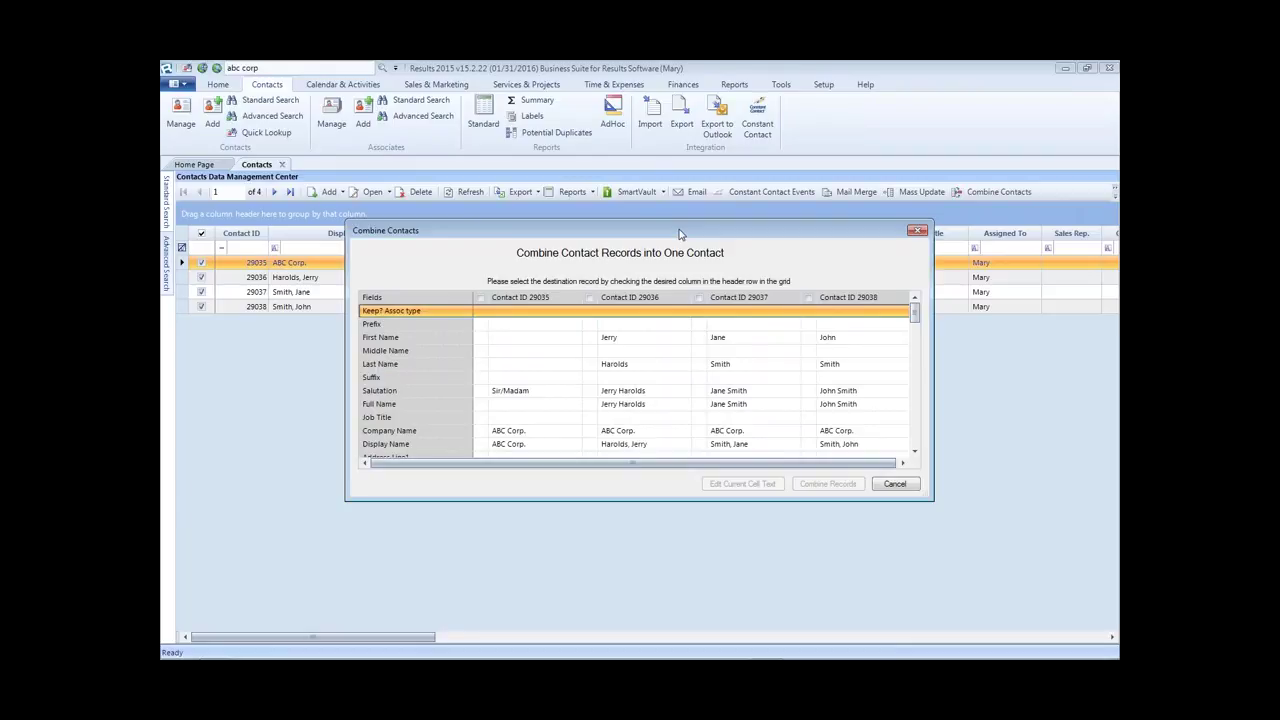
left_click_drag(679, 234, 661, 194)
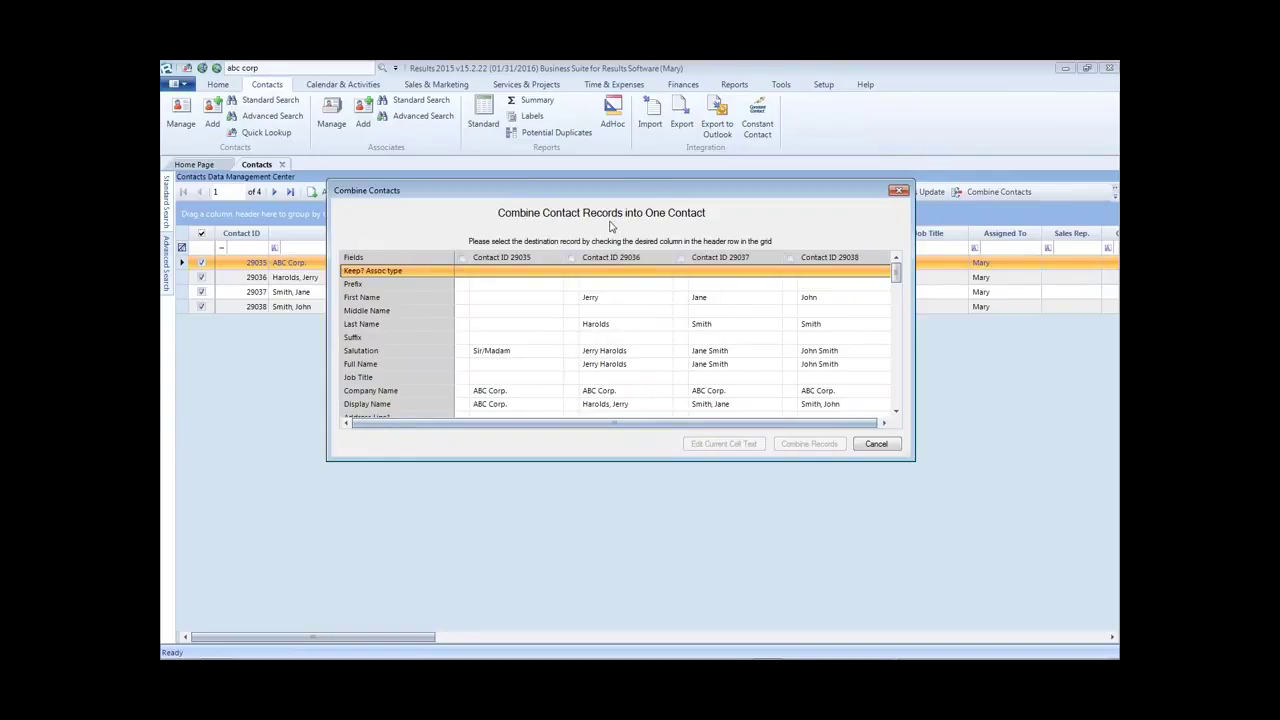
left_click_drag(623, 192, 594, 78)
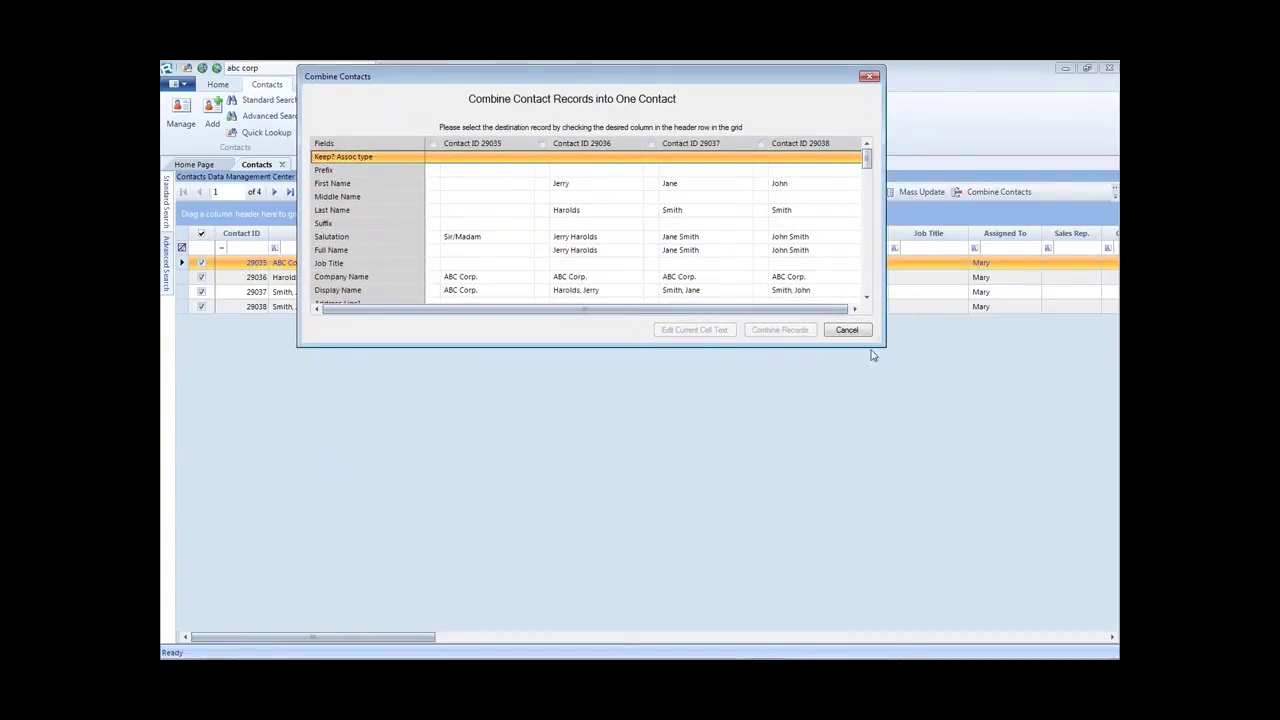
left_click_drag(884, 346, 1018, 650)
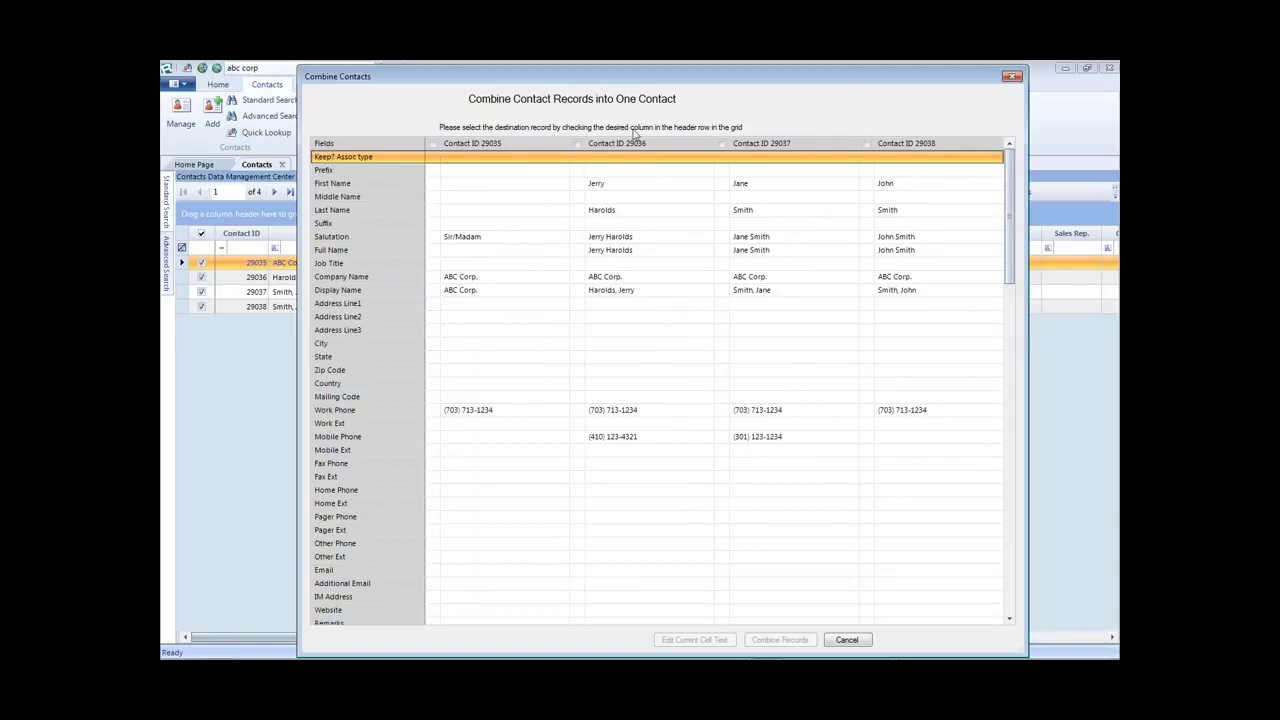
Step: Make the ABC Corp. company record the merge destination and keep the other three contacts as associates of type Staff
left_click(432, 143)
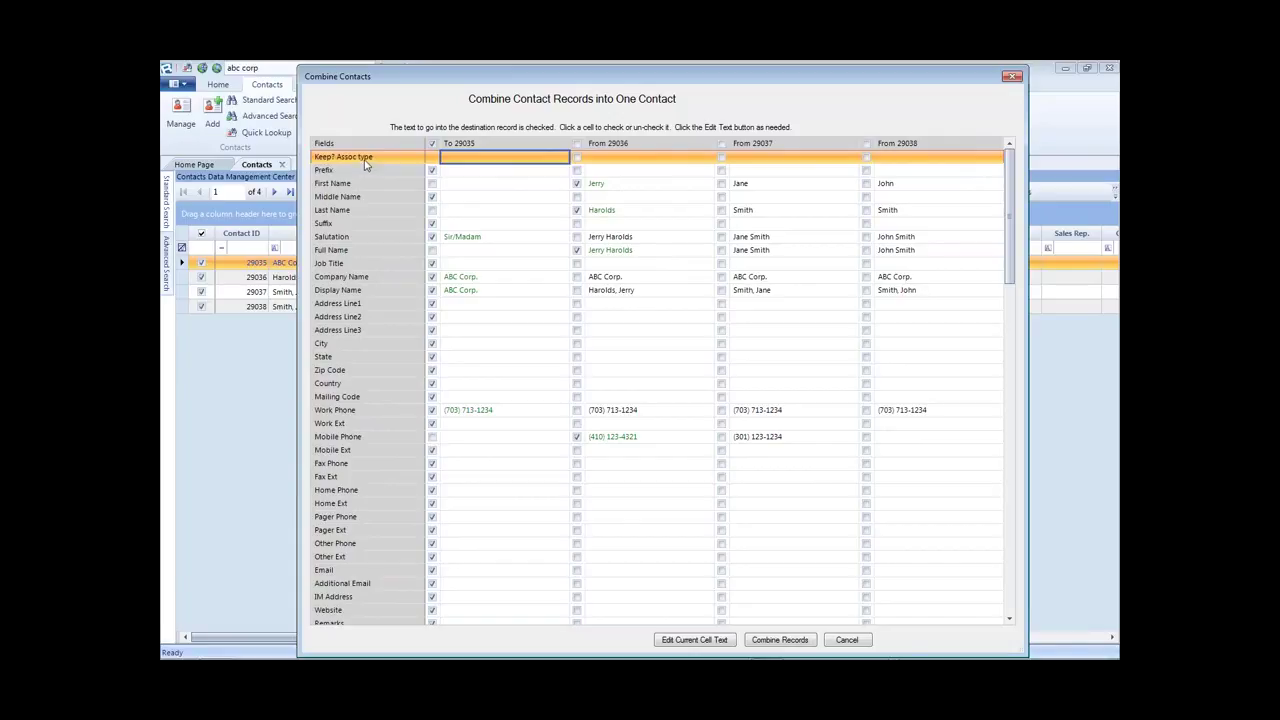
left_click(577, 159)
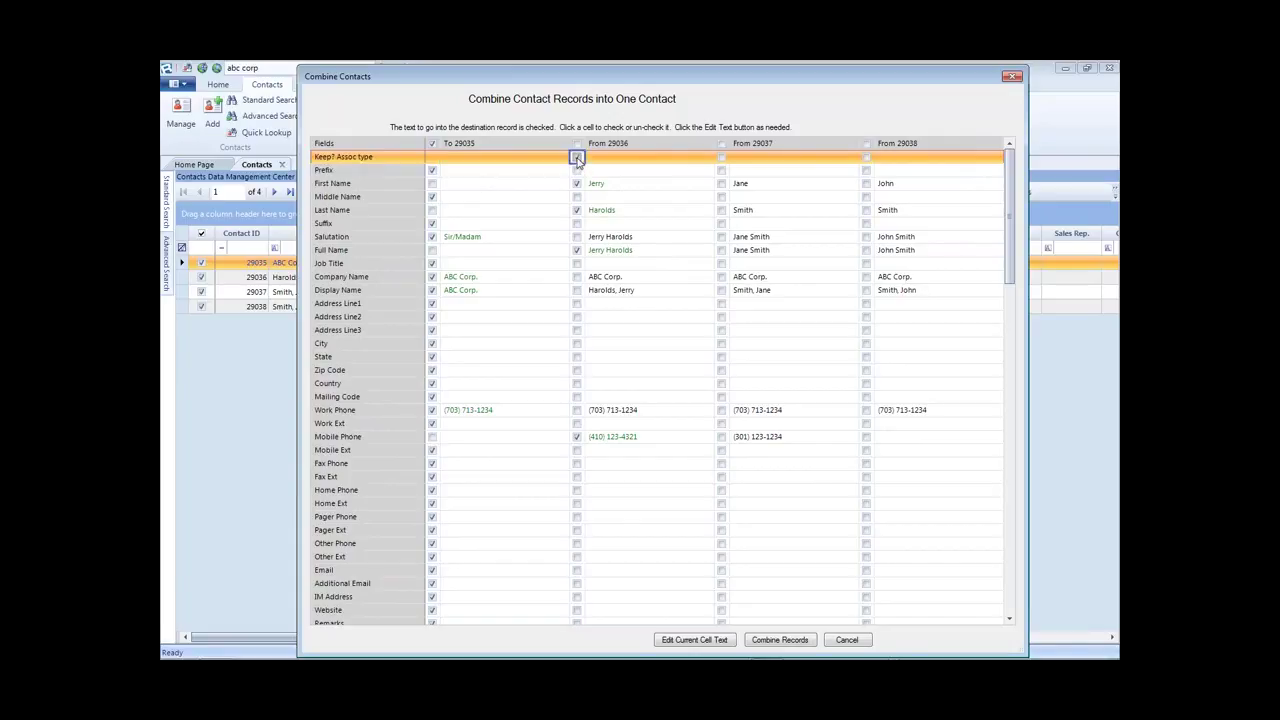
left_click(577, 159)
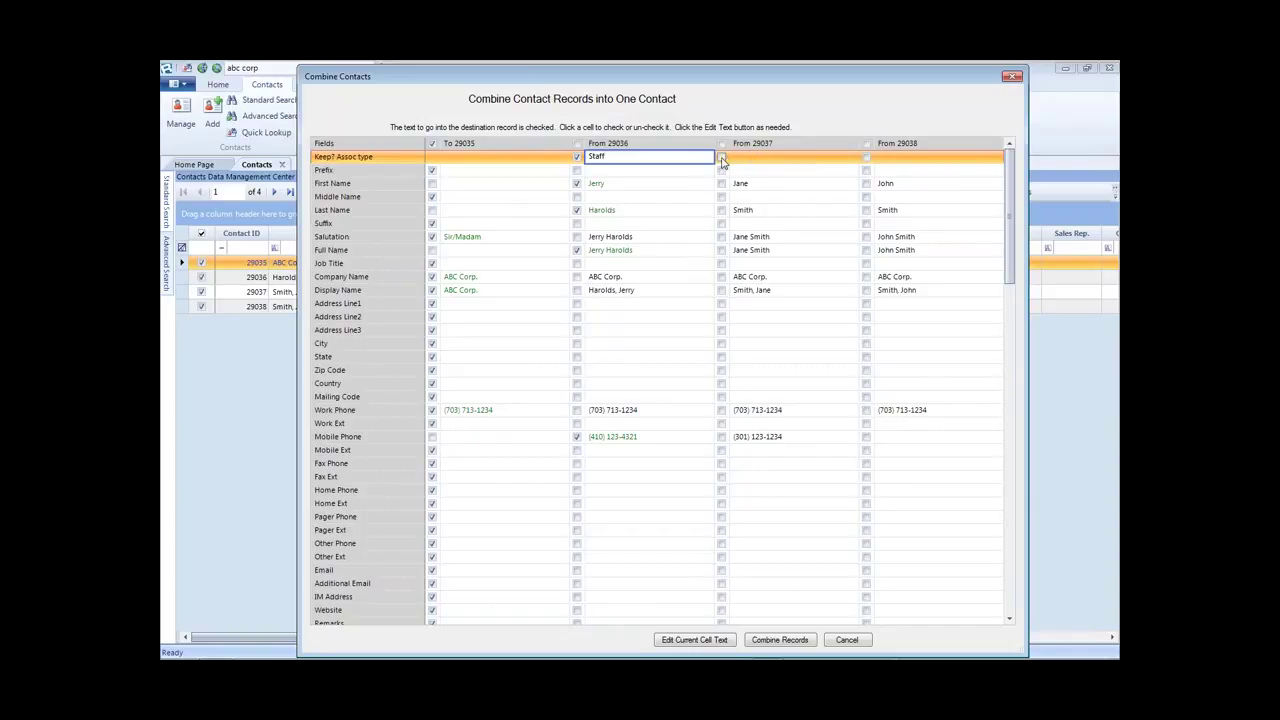
left_click(721, 158)
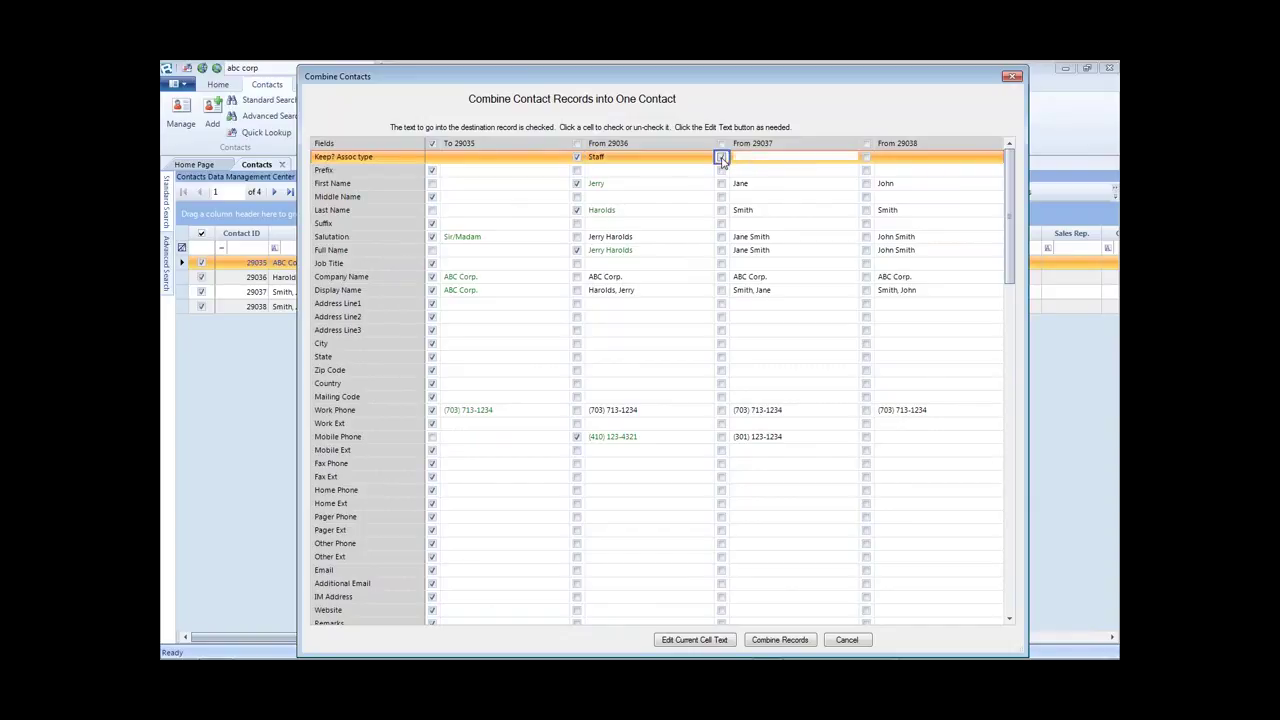
left_click(866, 158)
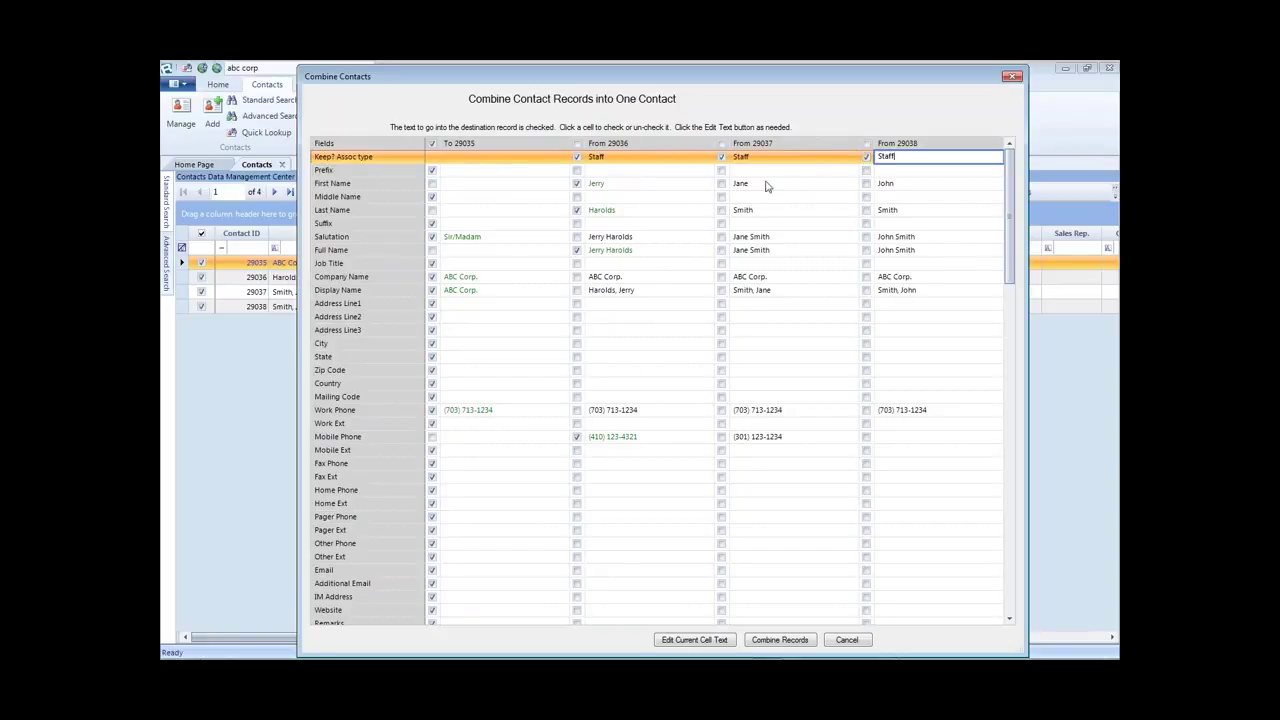
left_click(826, 171)
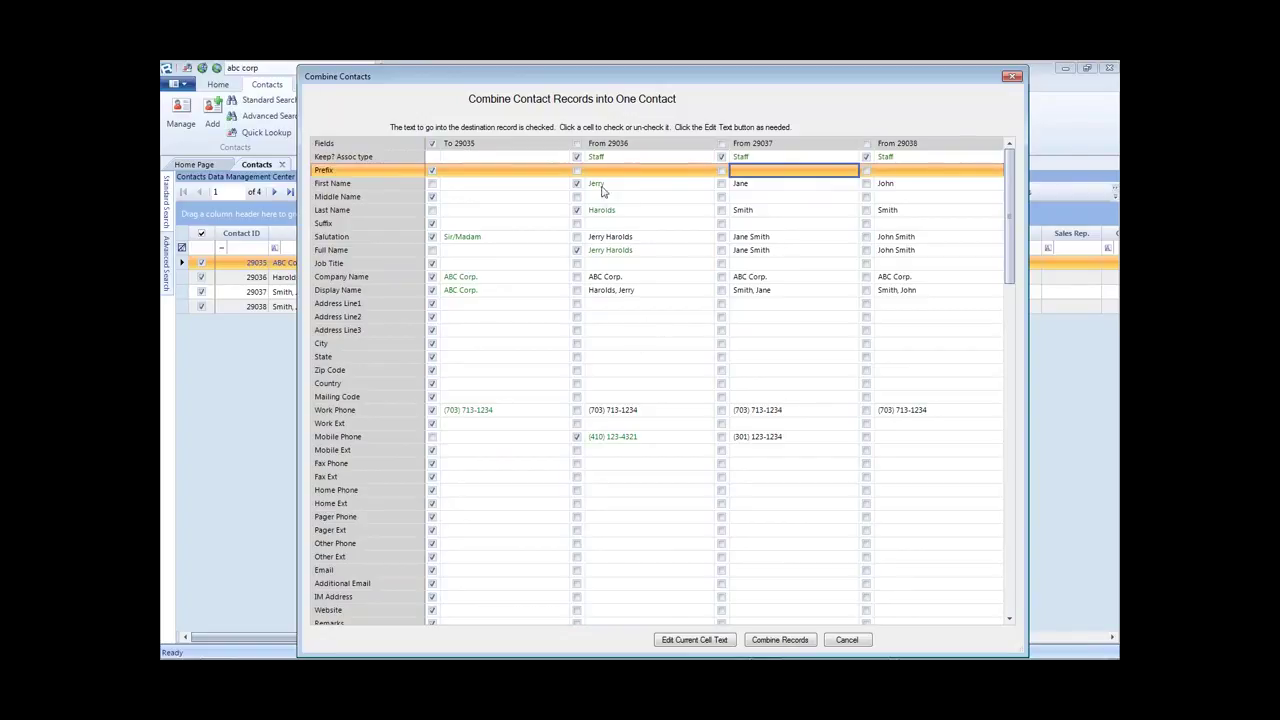
left_click(866, 158)
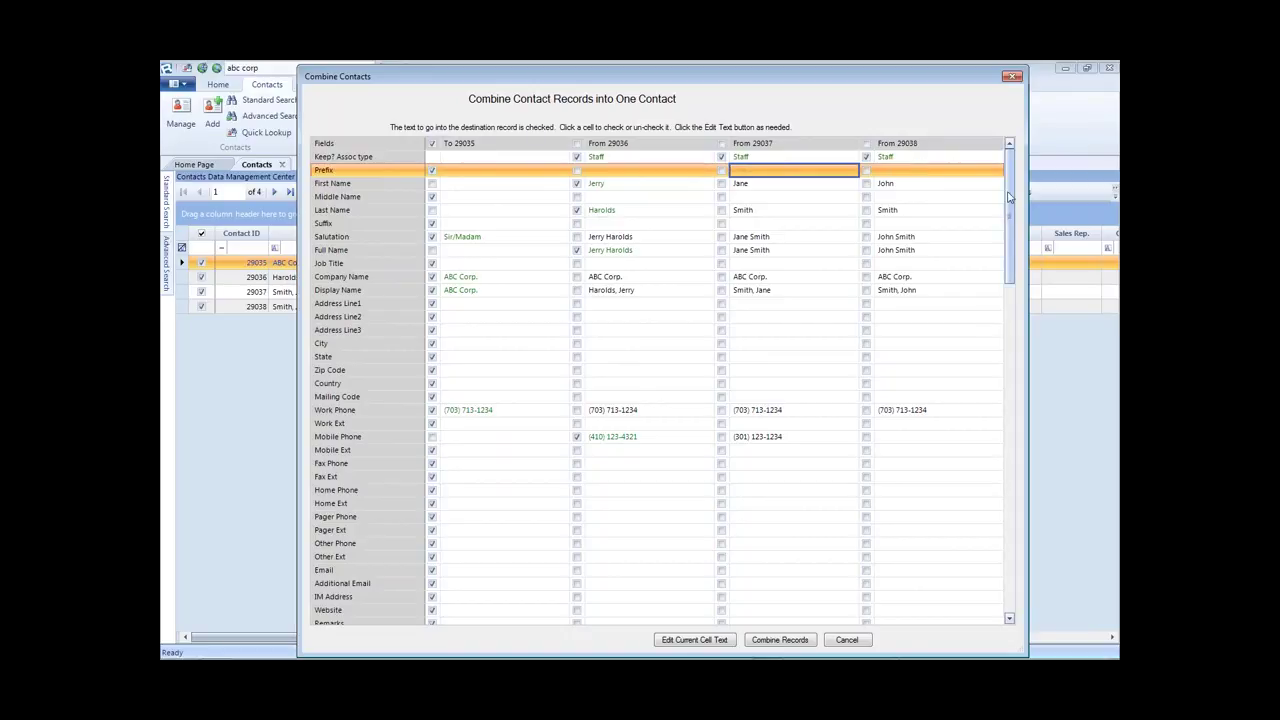
Step: Check the remaining fields of the four records and combine them into the ABC Corp. company contact
left_click_drag(1011, 196, 1018, 338)
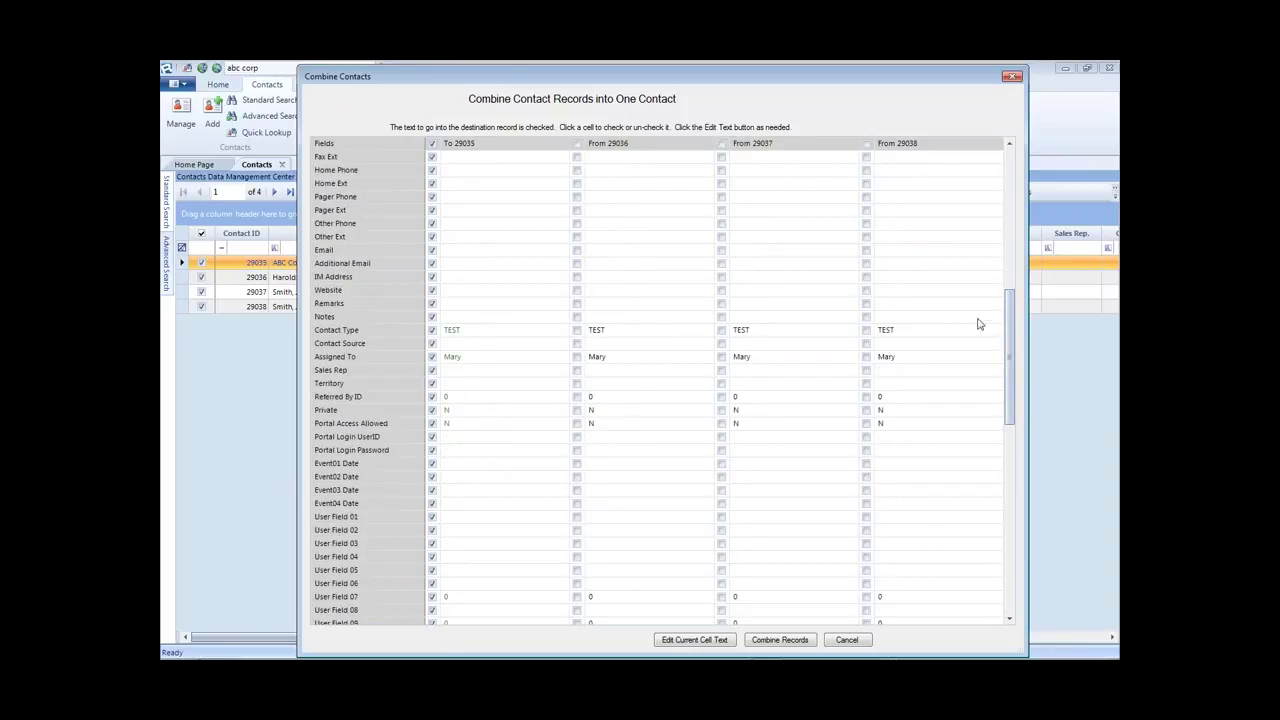
left_click_drag(1019, 308, 1008, 548)
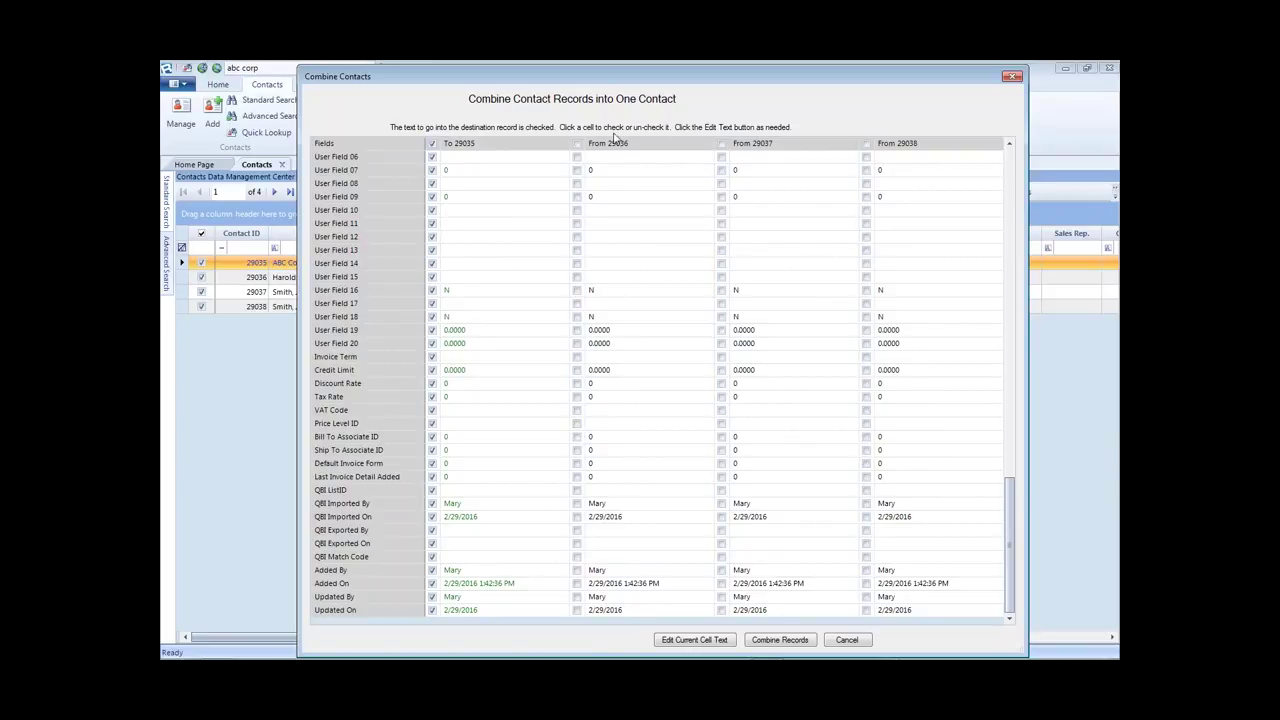
left_click_drag(1010, 573, 1008, 506)
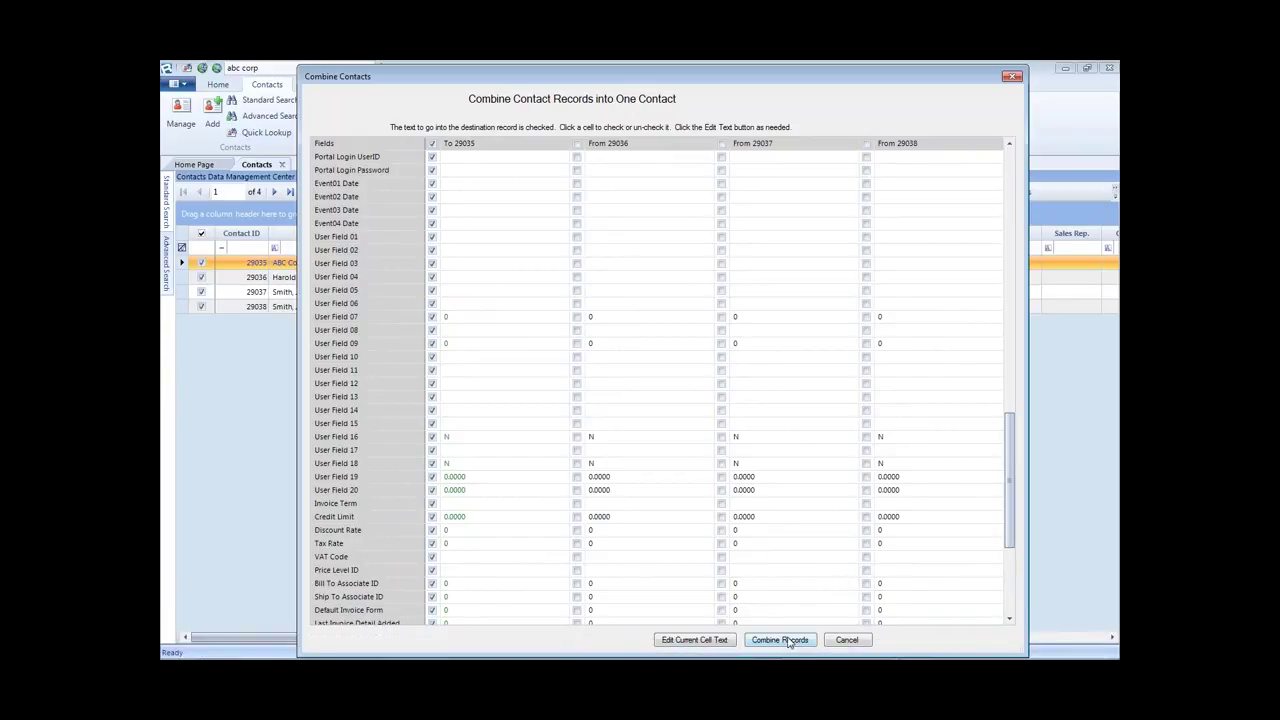
left_click(785, 640)
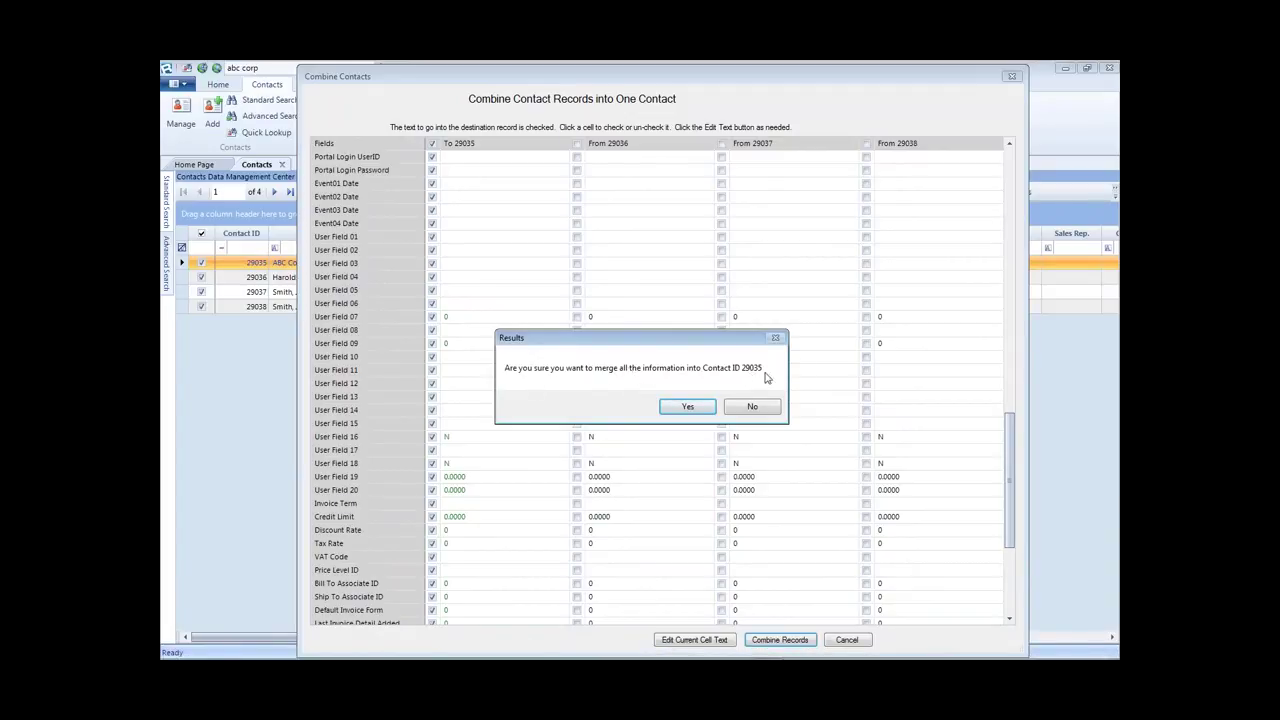
left_click(691, 406)
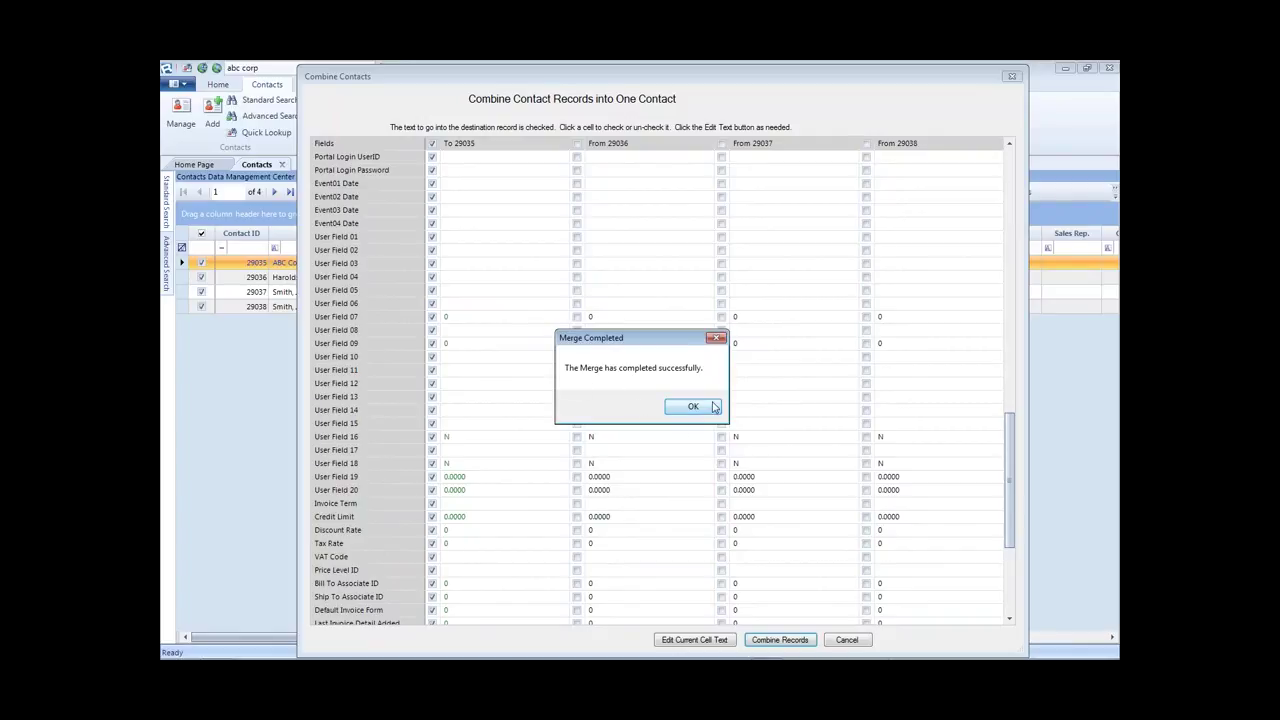
left_click(693, 406)
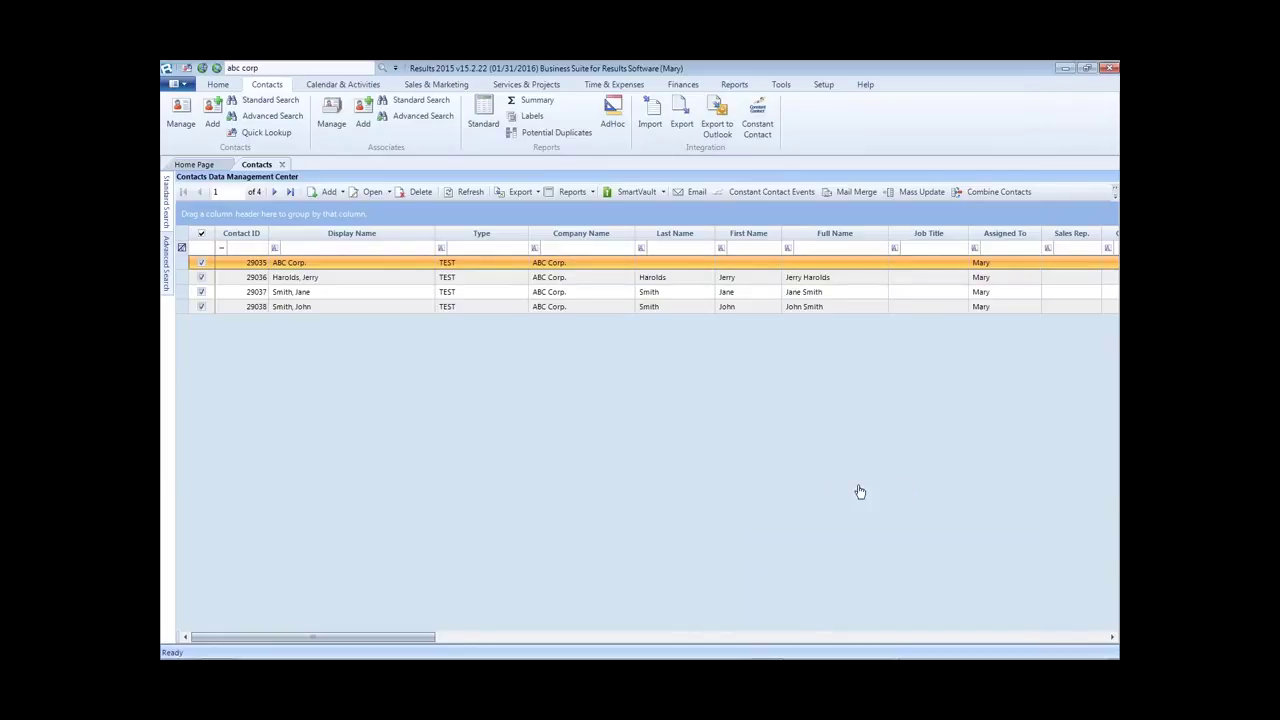
Step: Refresh and close the contacts list, and search for "abc corp" again
left_click(468, 191)
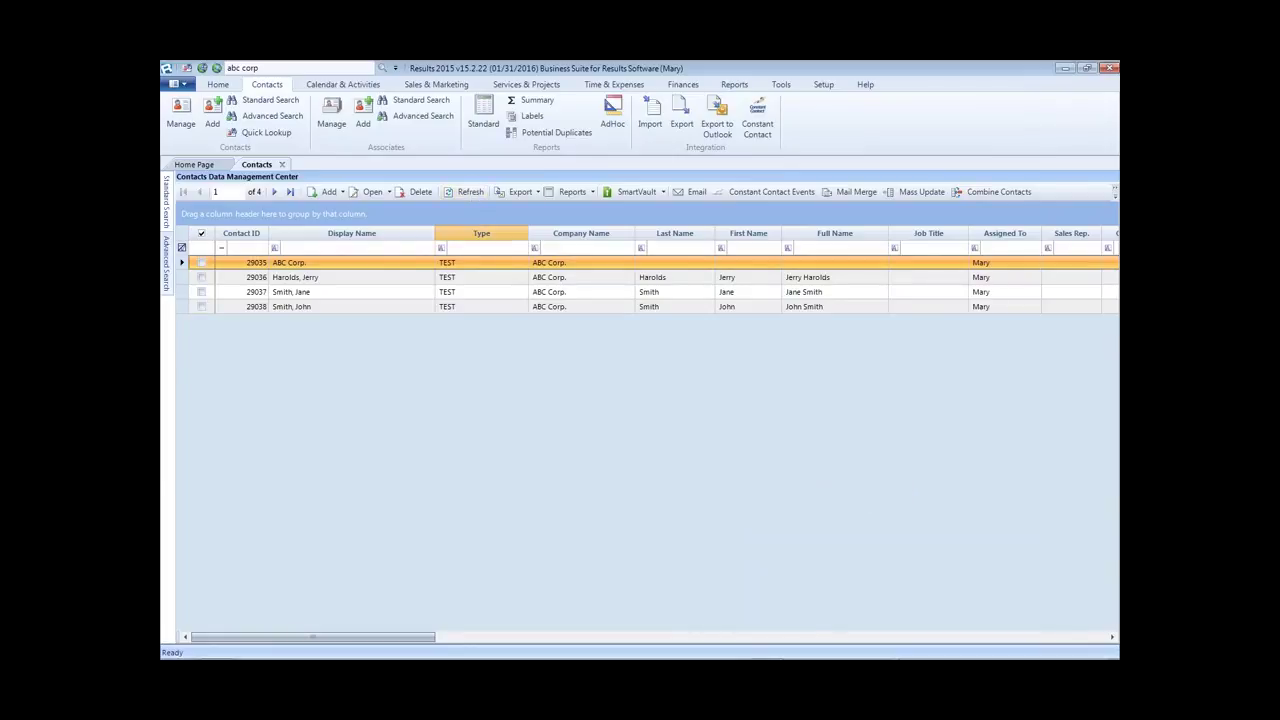
left_click(282, 165)
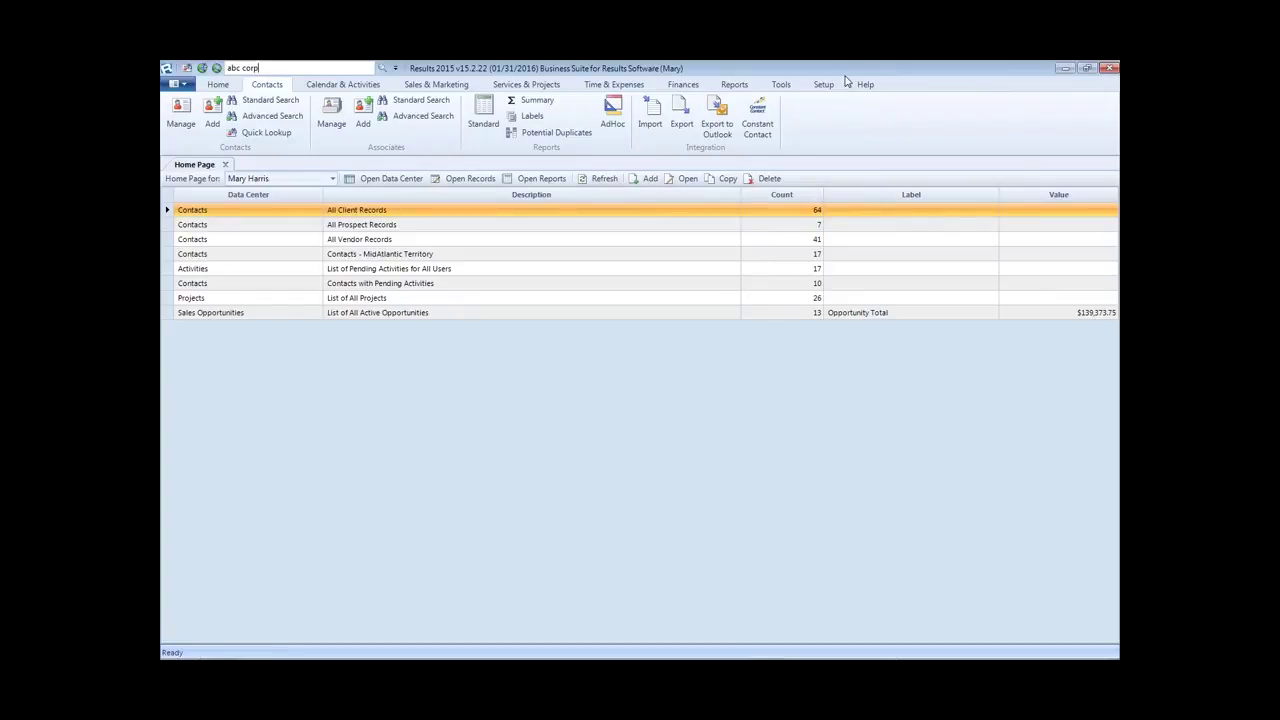
key("Return")
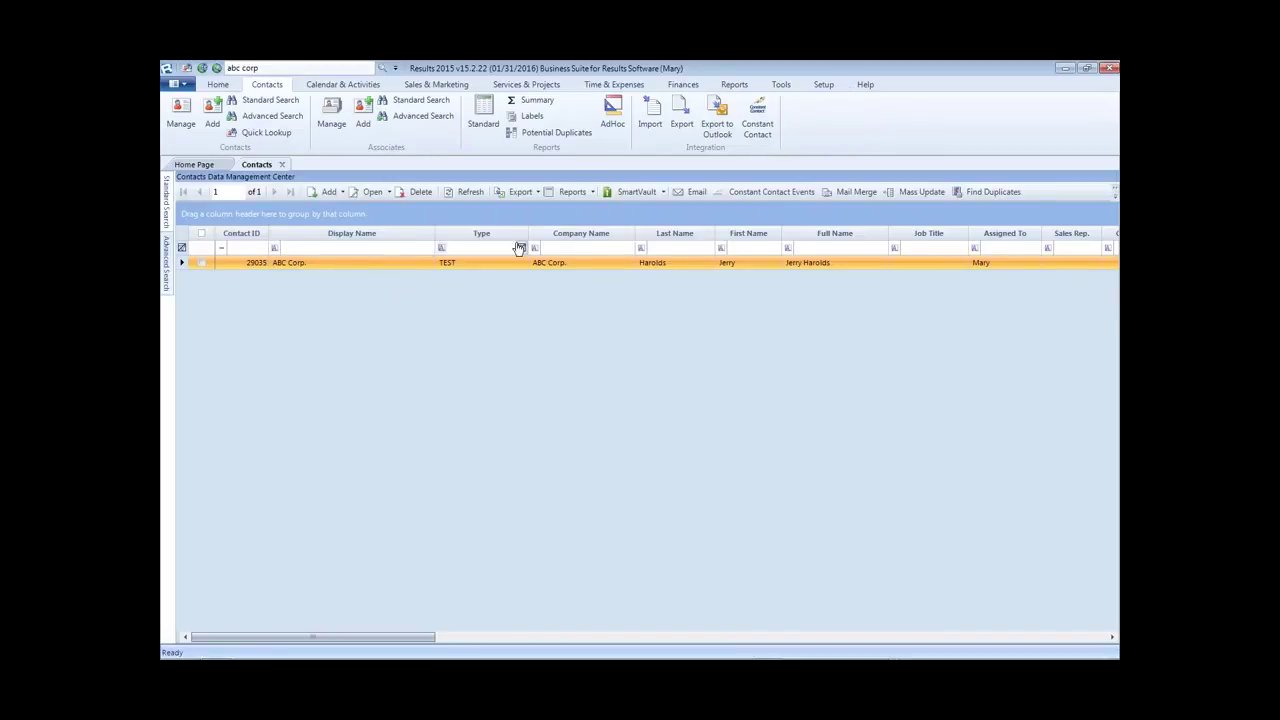
Step: Open the merged ABC Corp. record, show its associates, and open the first associate
double_click(329, 266)
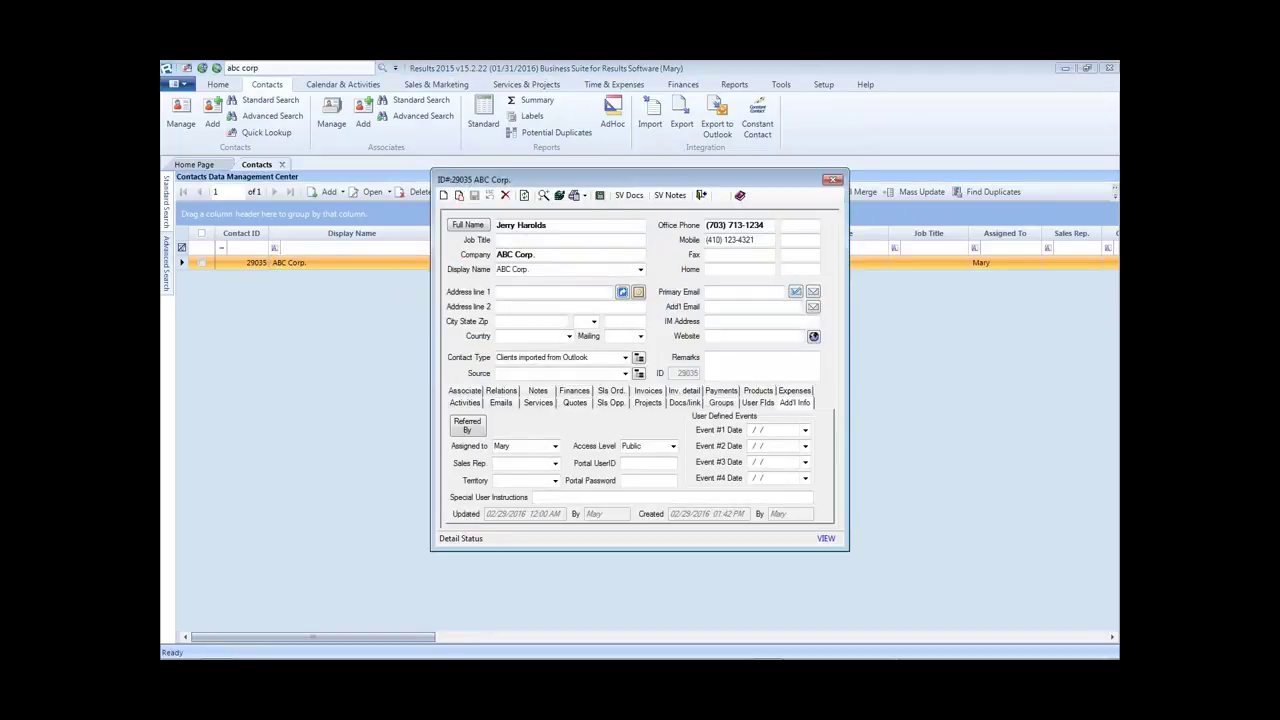
left_click(466, 391)
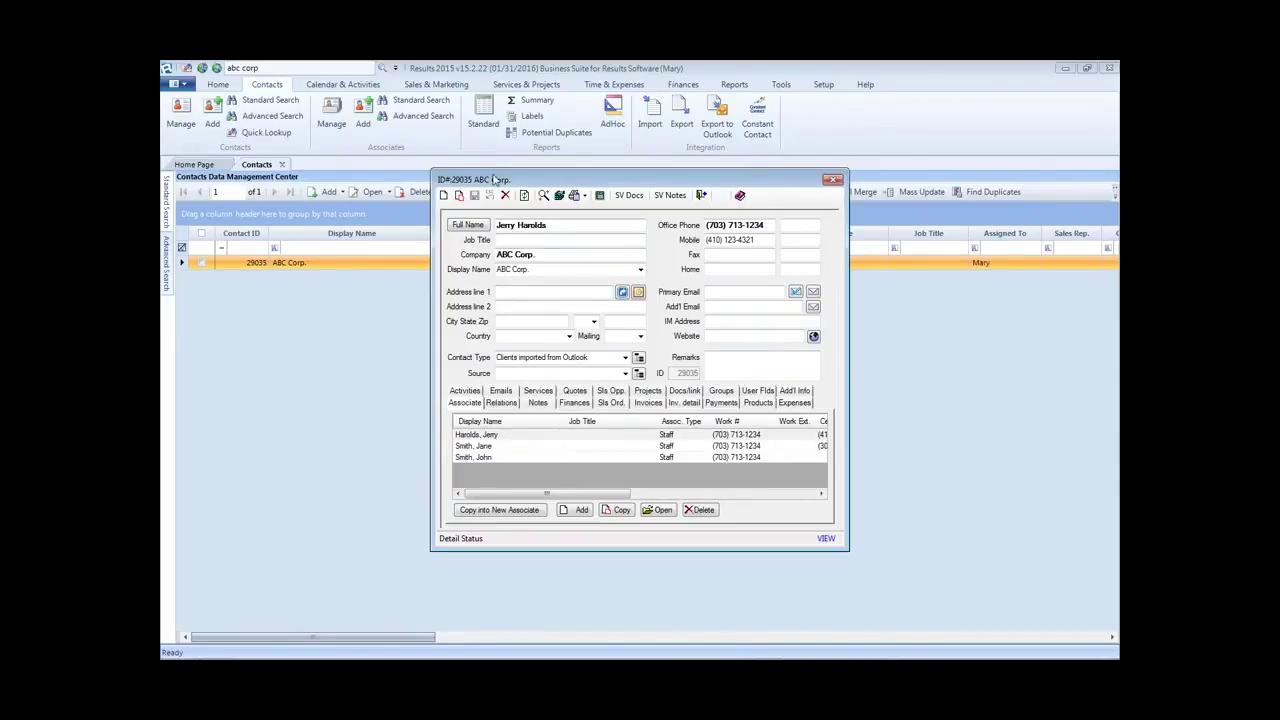
left_click(510, 437)
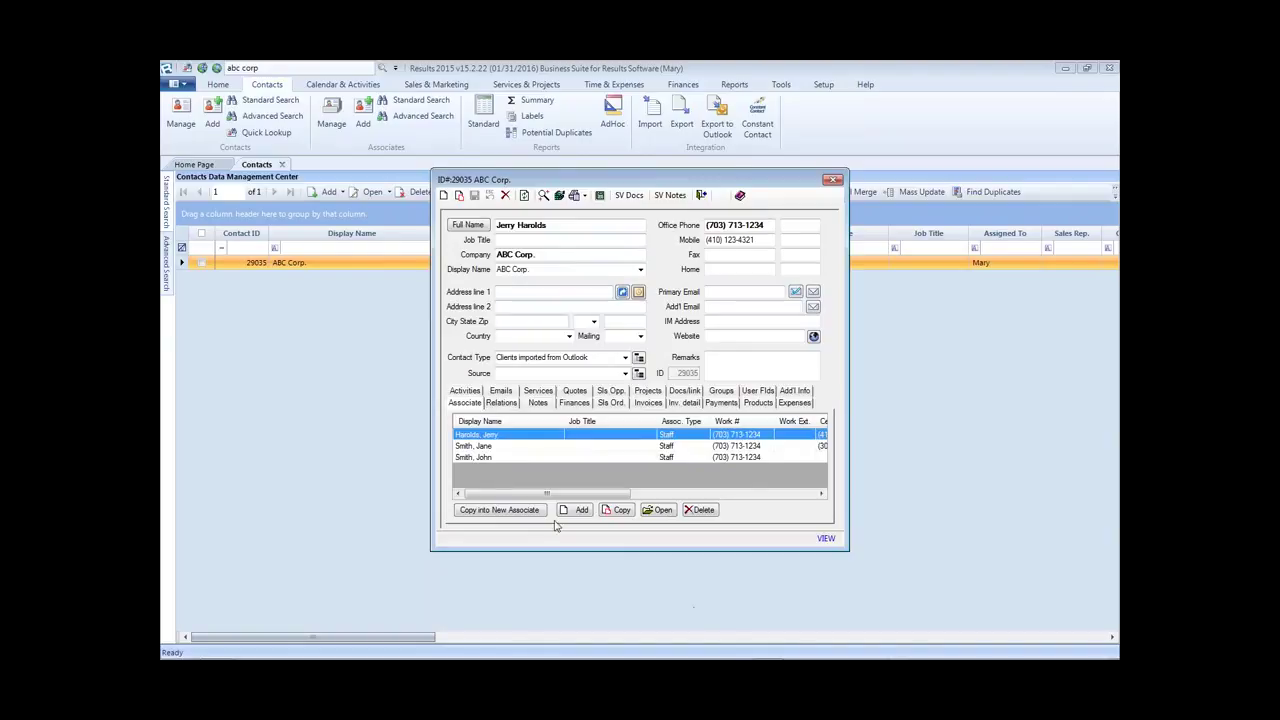
left_click(664, 512)
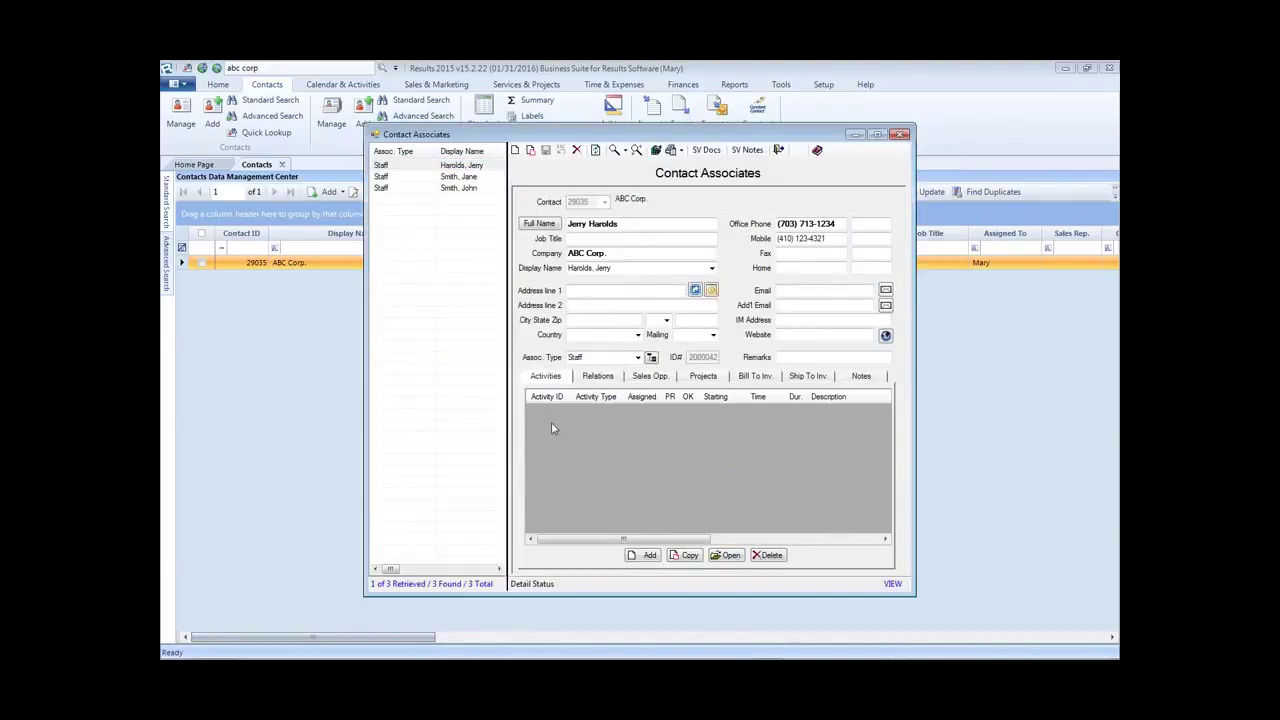
Step: Compare the names and phone fields of the three Staff associates of ABC Corp., and close the Contact Associates window
left_click(387, 177)
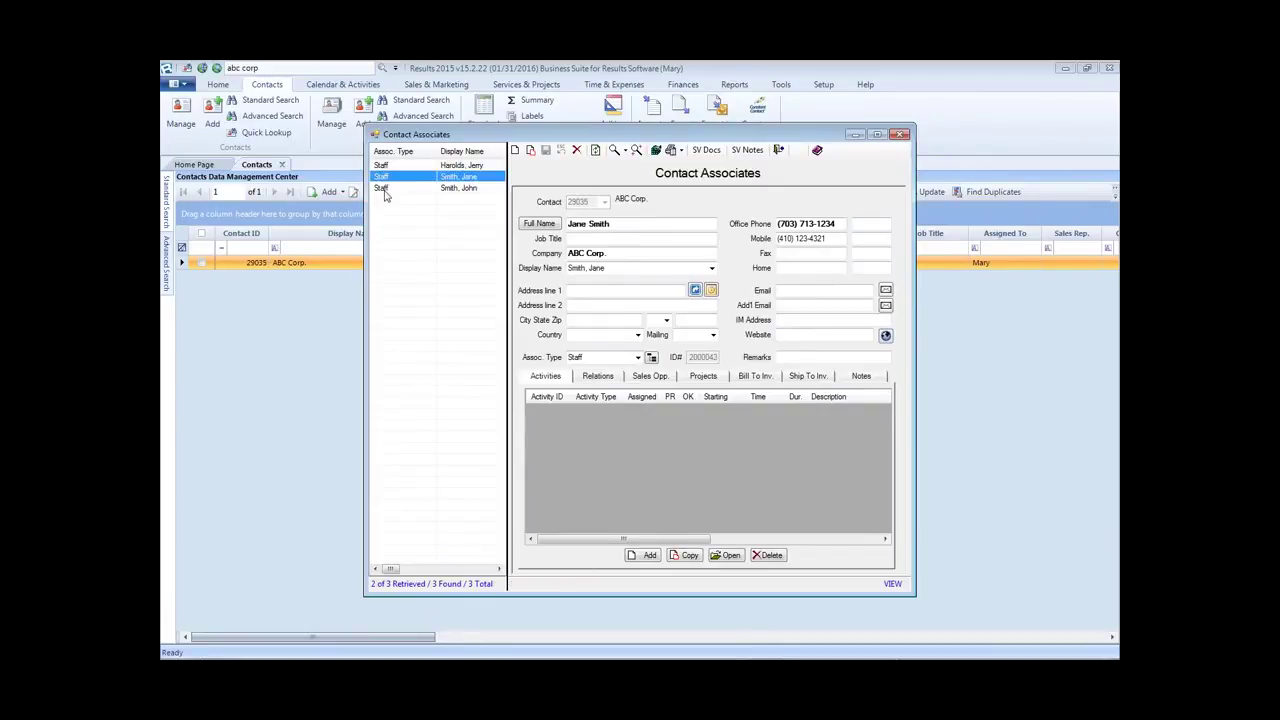
left_click(388, 189)
left_click(458, 165)
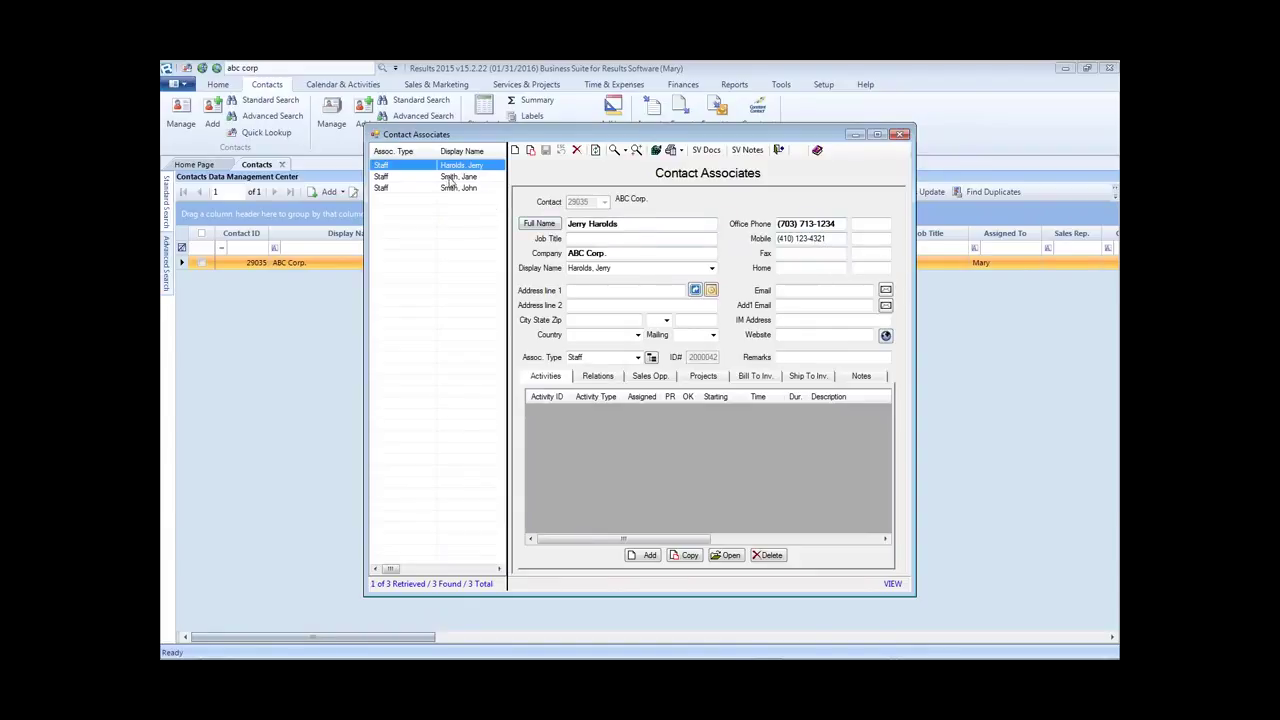
left_click(449, 178)
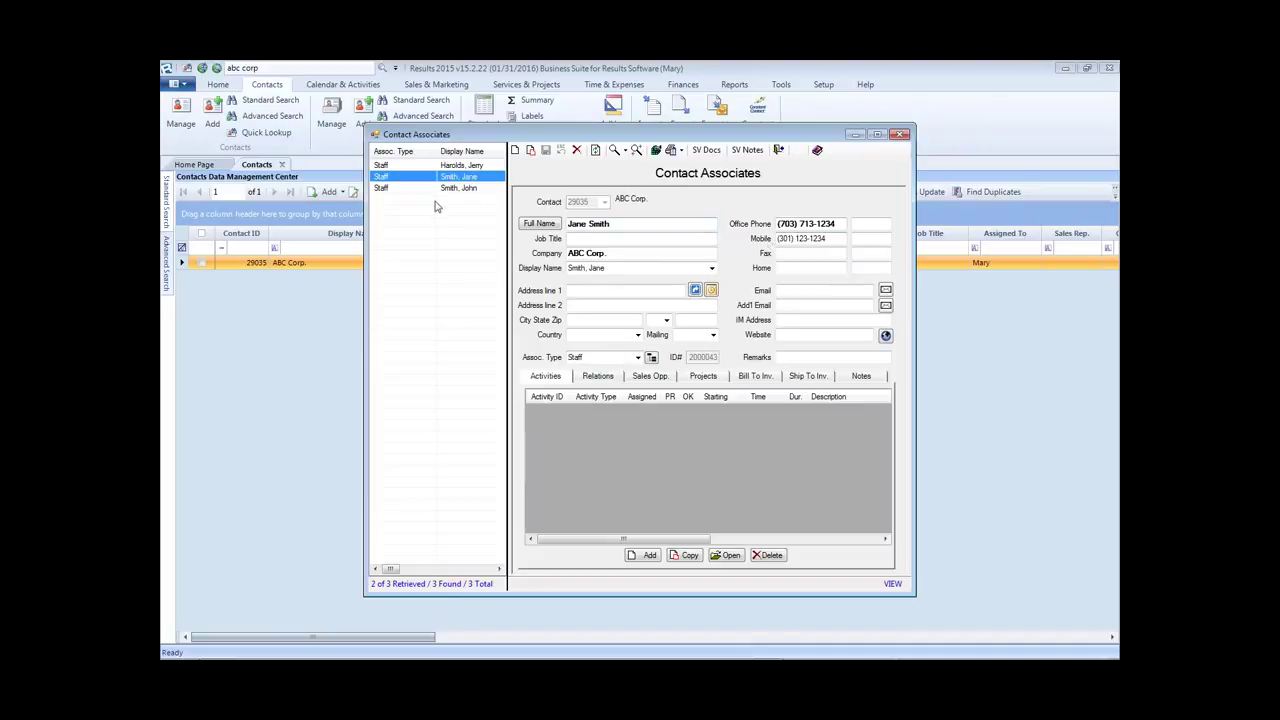
left_click(469, 188)
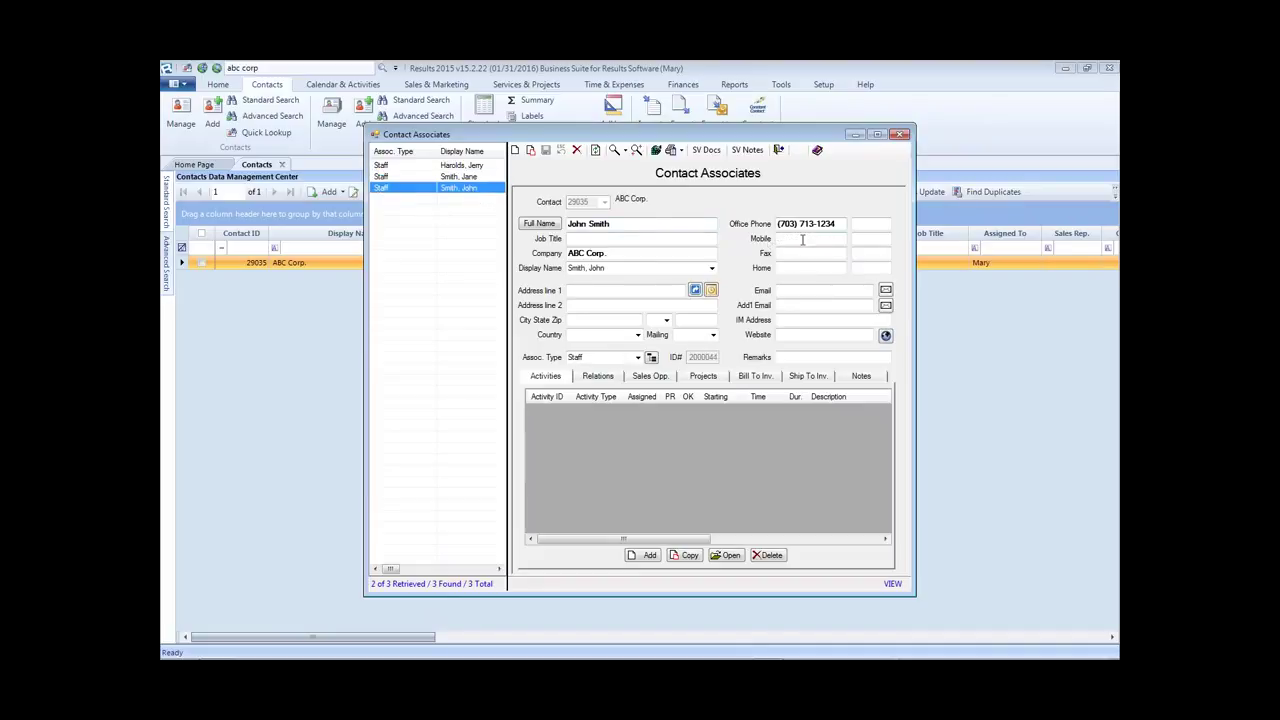
left_click(471, 177)
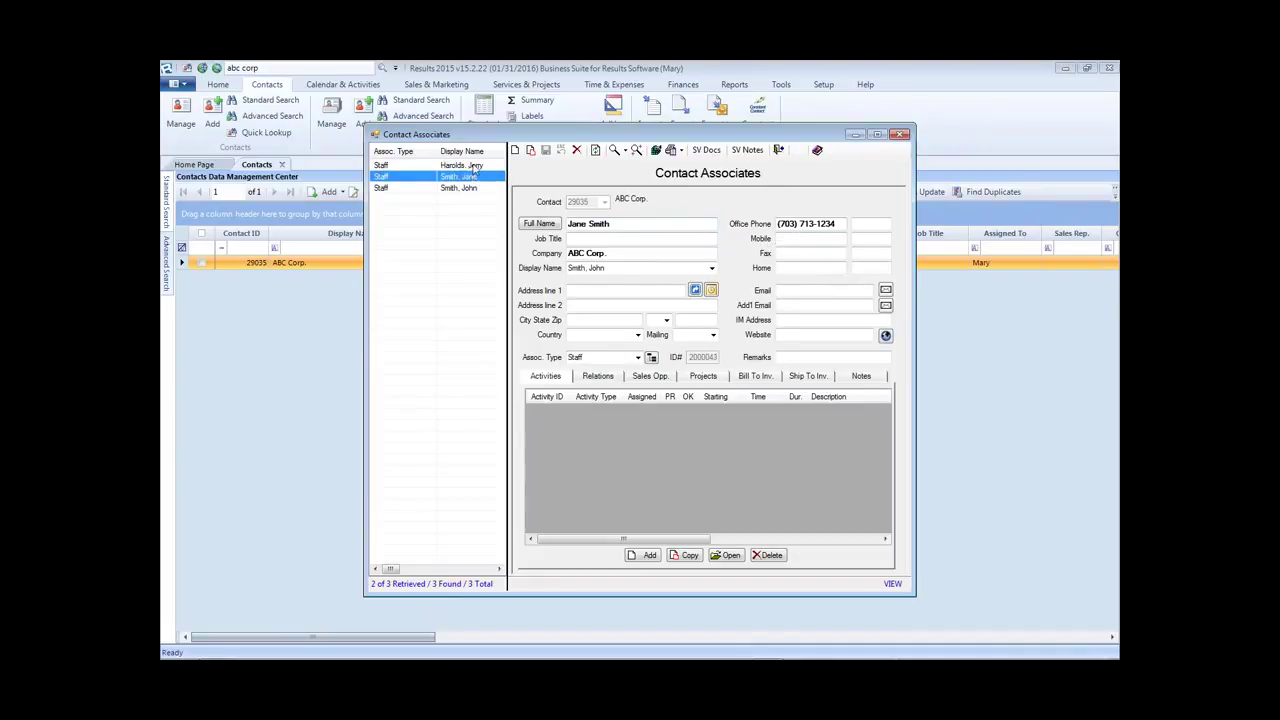
left_click(476, 166)
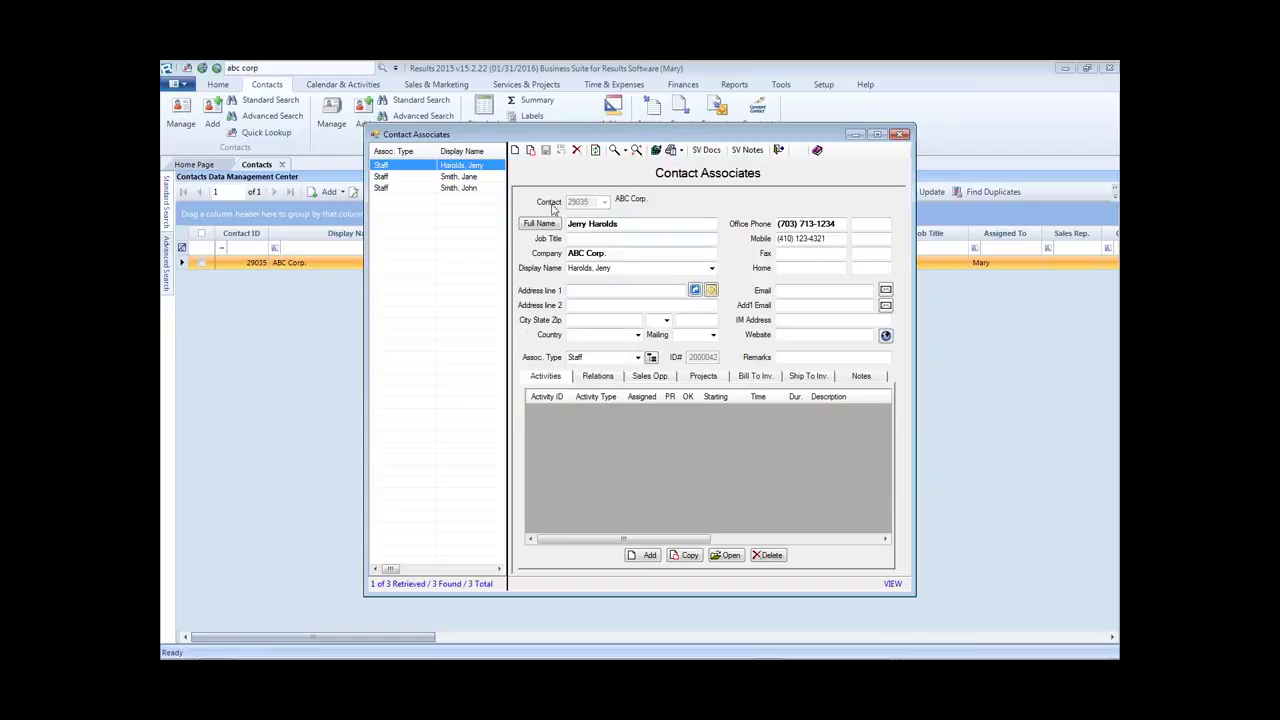
left_click(903, 133)
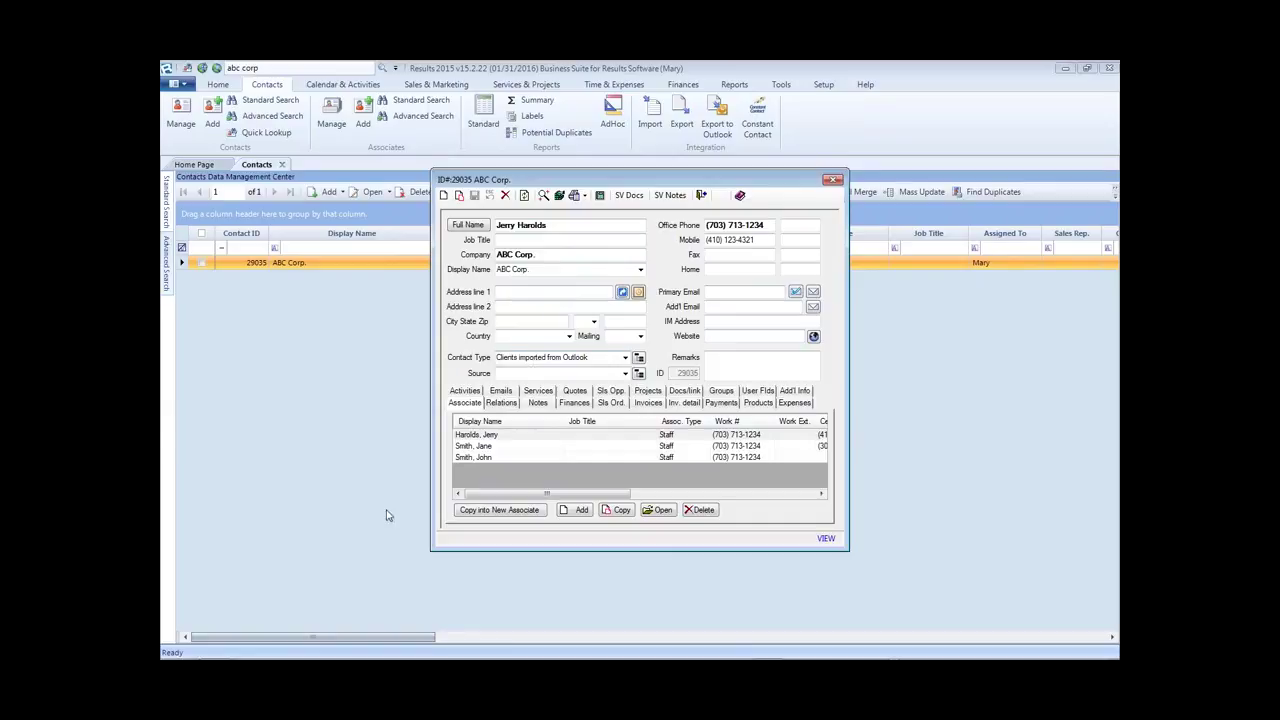
Step: Reopen the first associate of ABC Corp. and reposition the Contact Associates window over the company record
left_click(550, 440)
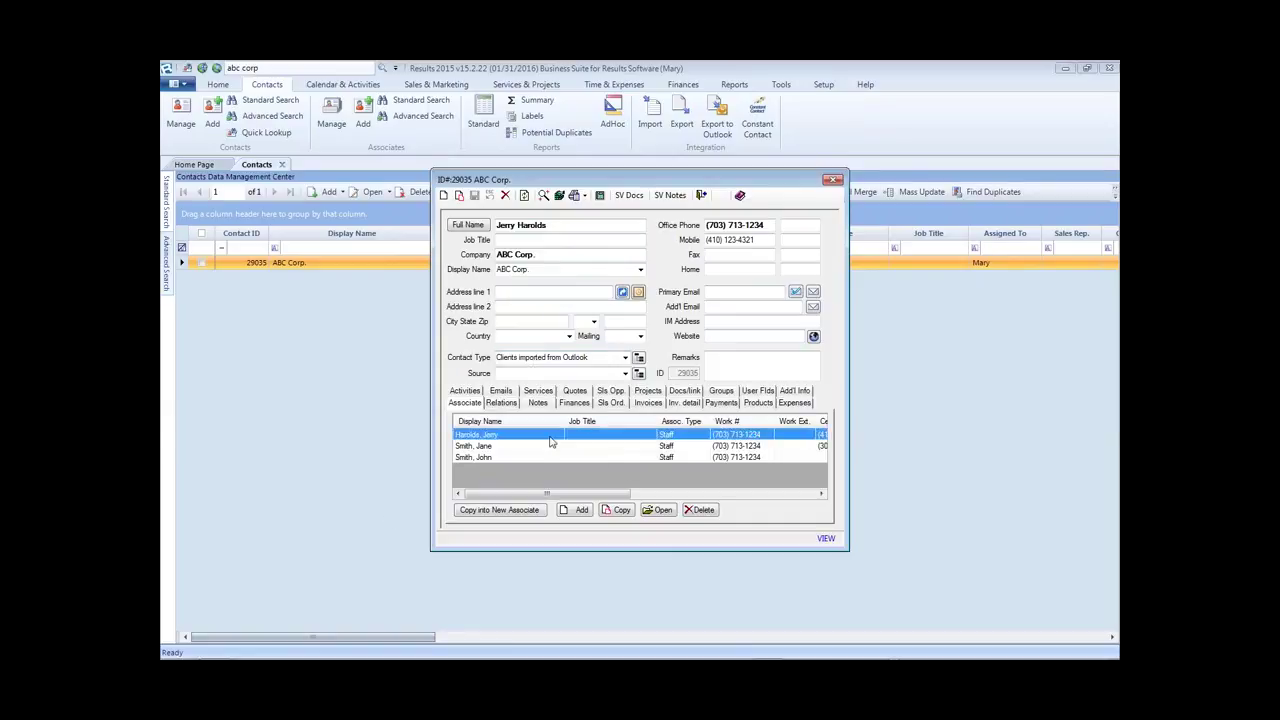
double_click(550, 440)
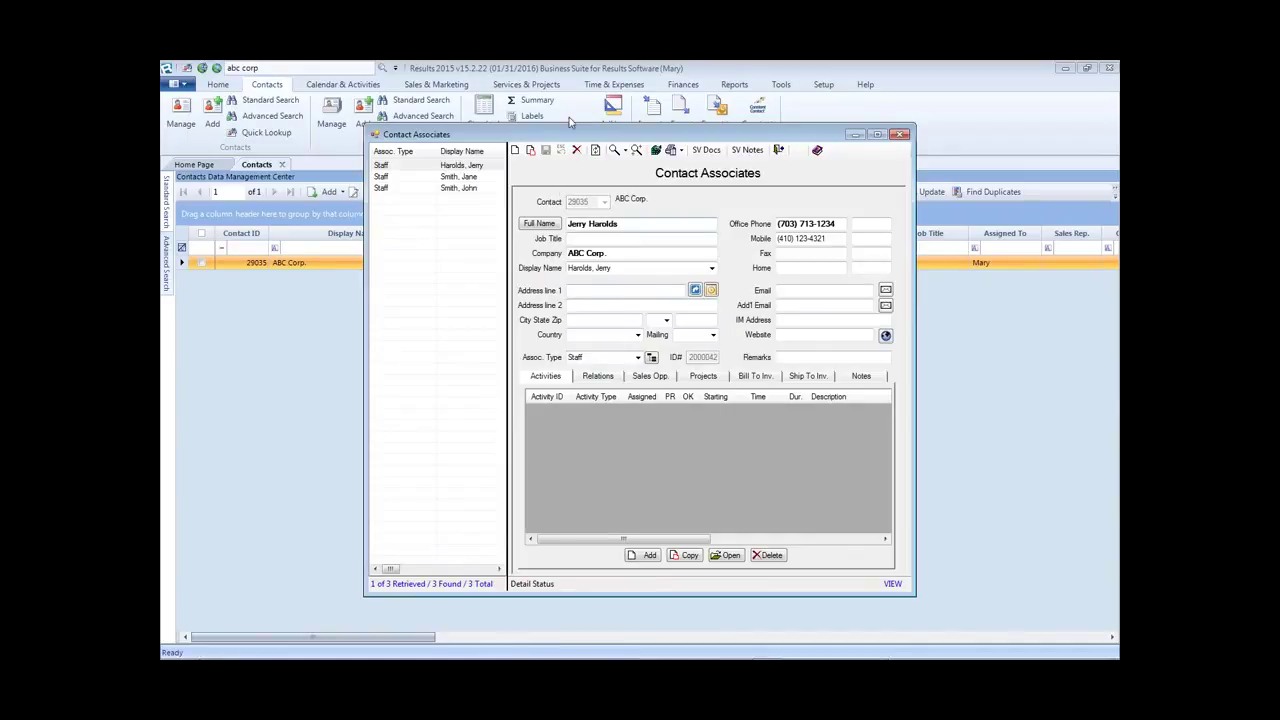
left_click_drag(577, 138, 781, 279)
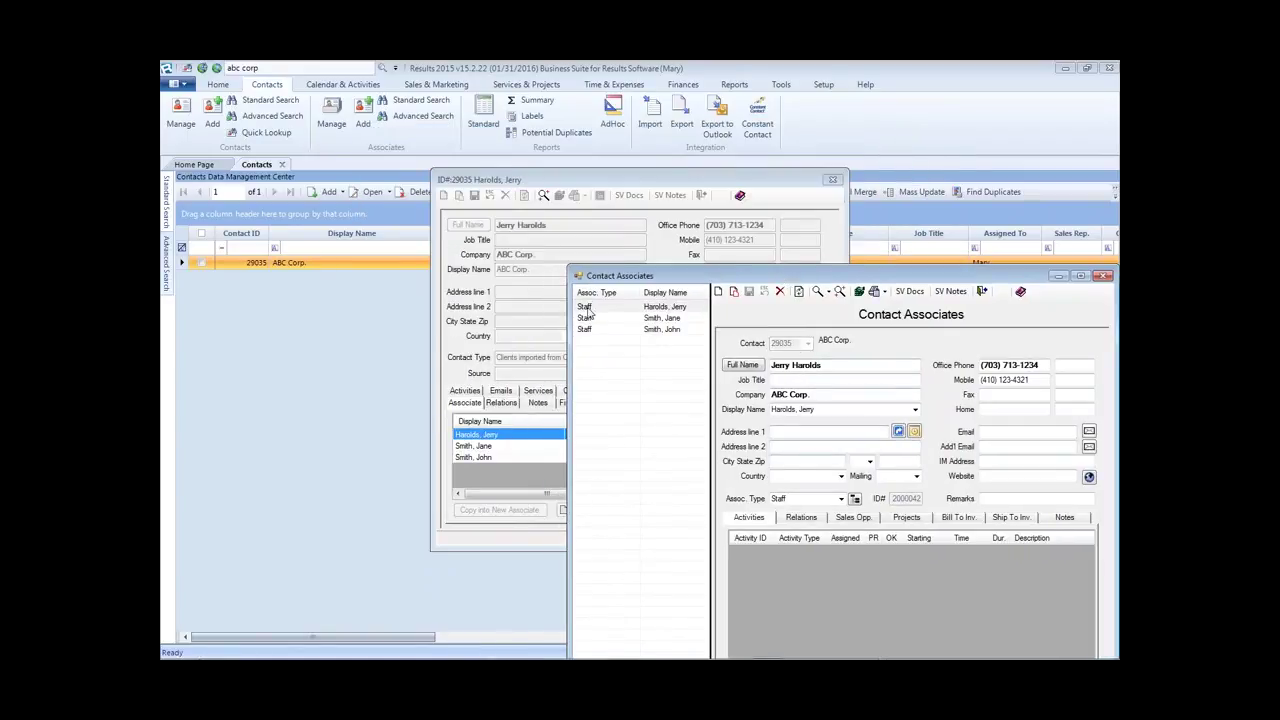
left_click_drag(807, 285, 617, 167)
Step: Try entering "ghhgf" in the first associate's email field, discard the edit, and close the associate and company records
left_click(866, 316)
type("ghhgf")
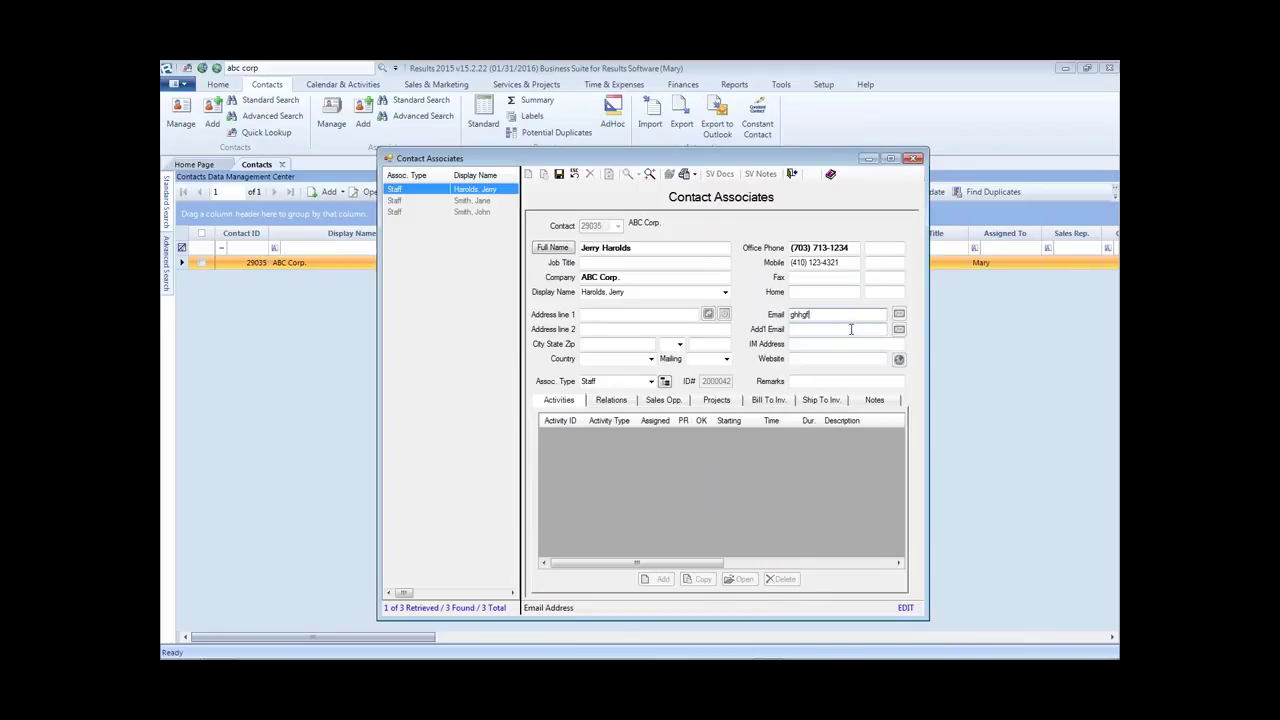
key("BackSpace")
key("BackSpace")
key("BackSpace")
key("BackSpace")
key("BackSpace")
left_click(602, 320)
left_click(574, 174)
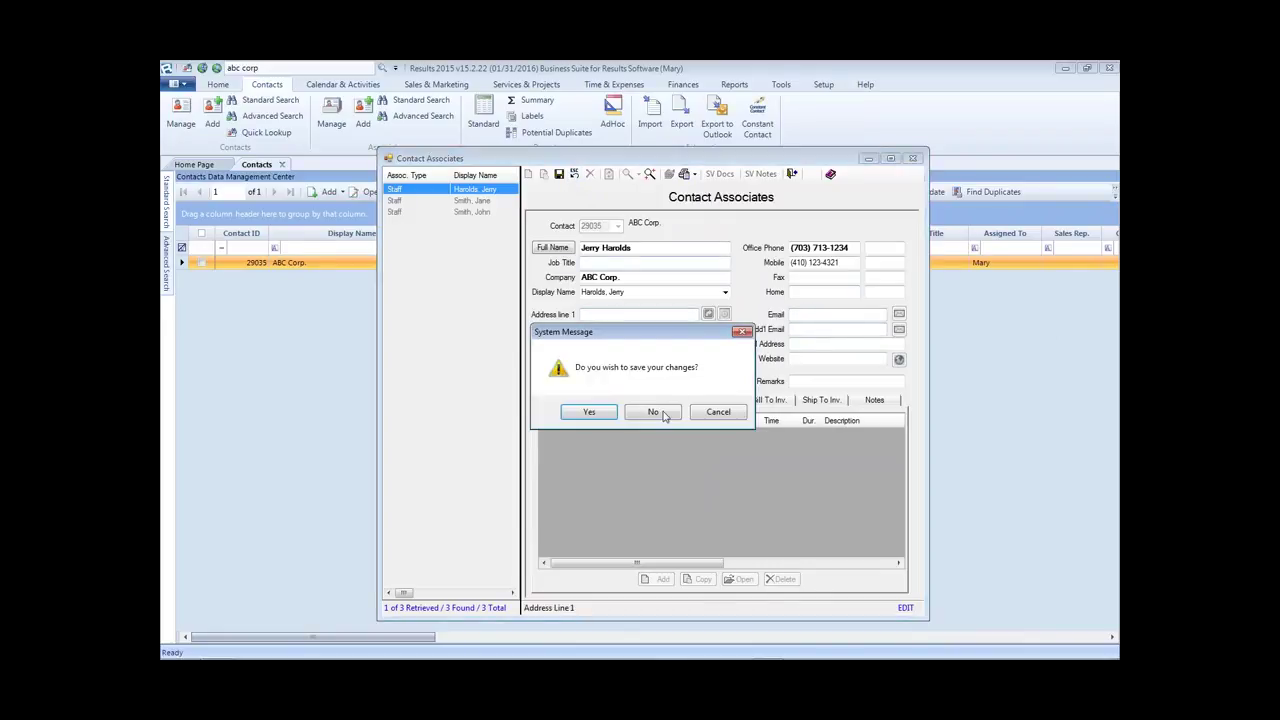
left_click(653, 412)
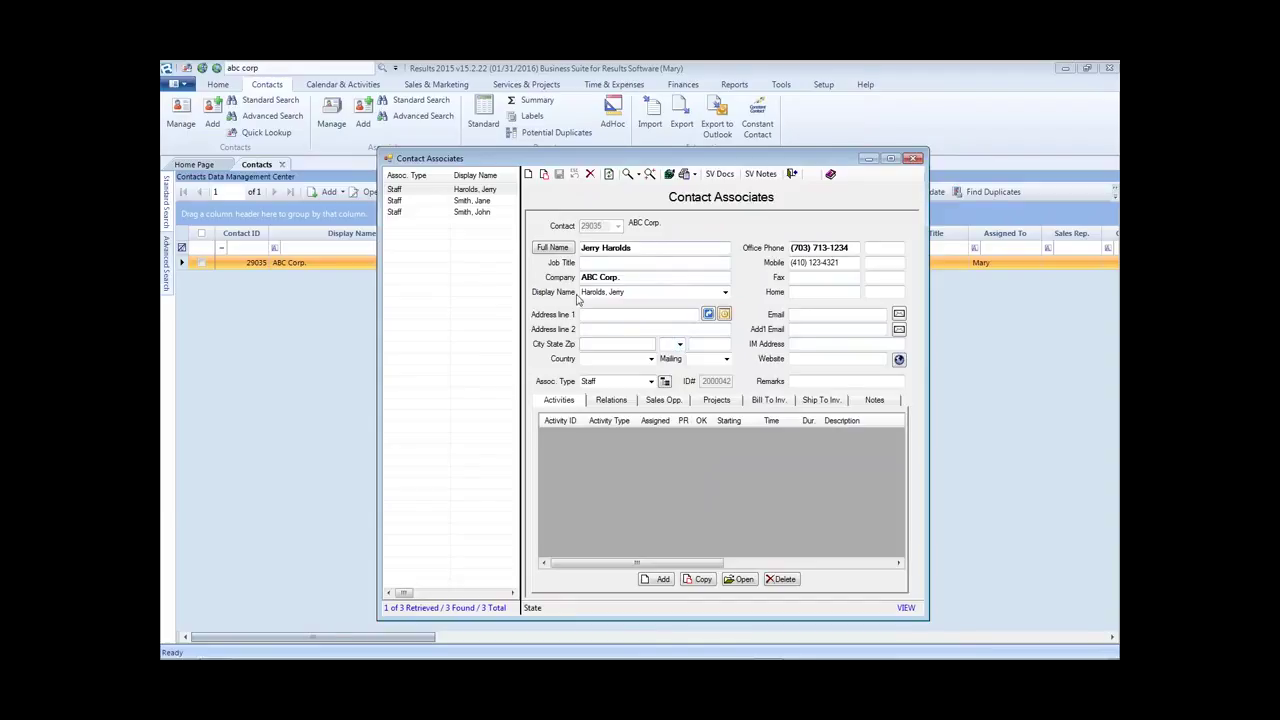
left_click(913, 158)
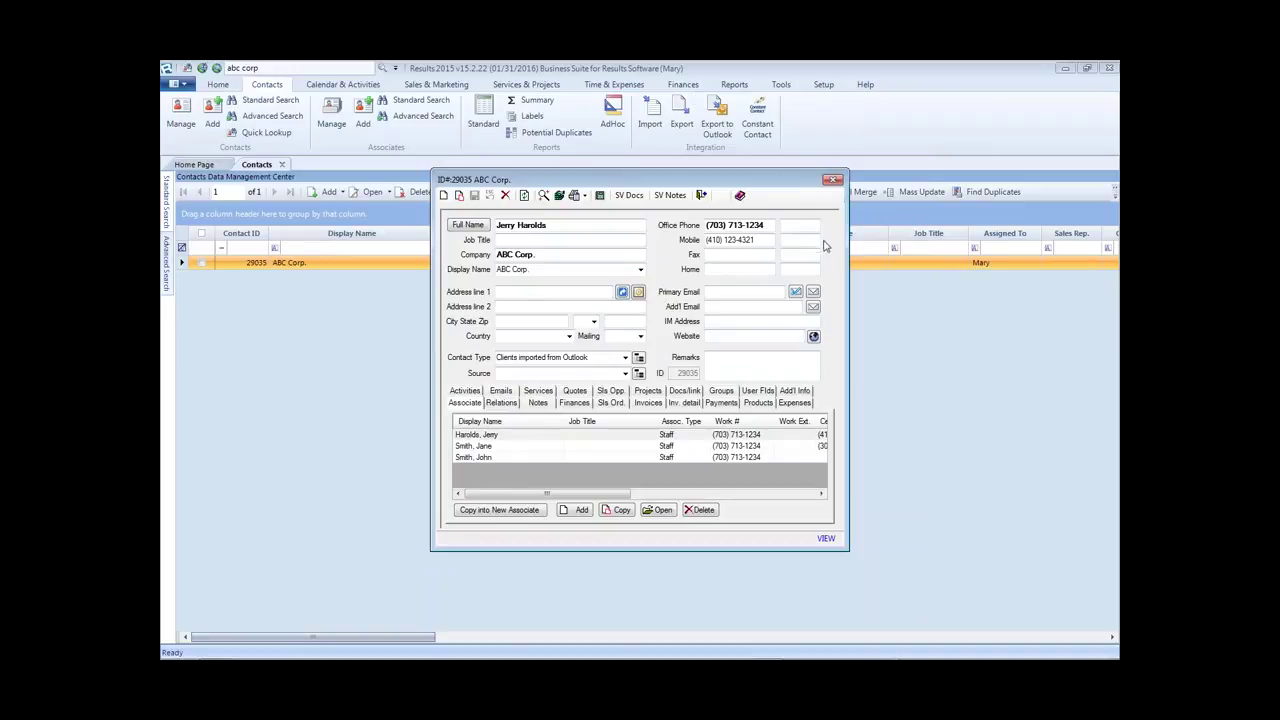
left_click(832, 180)
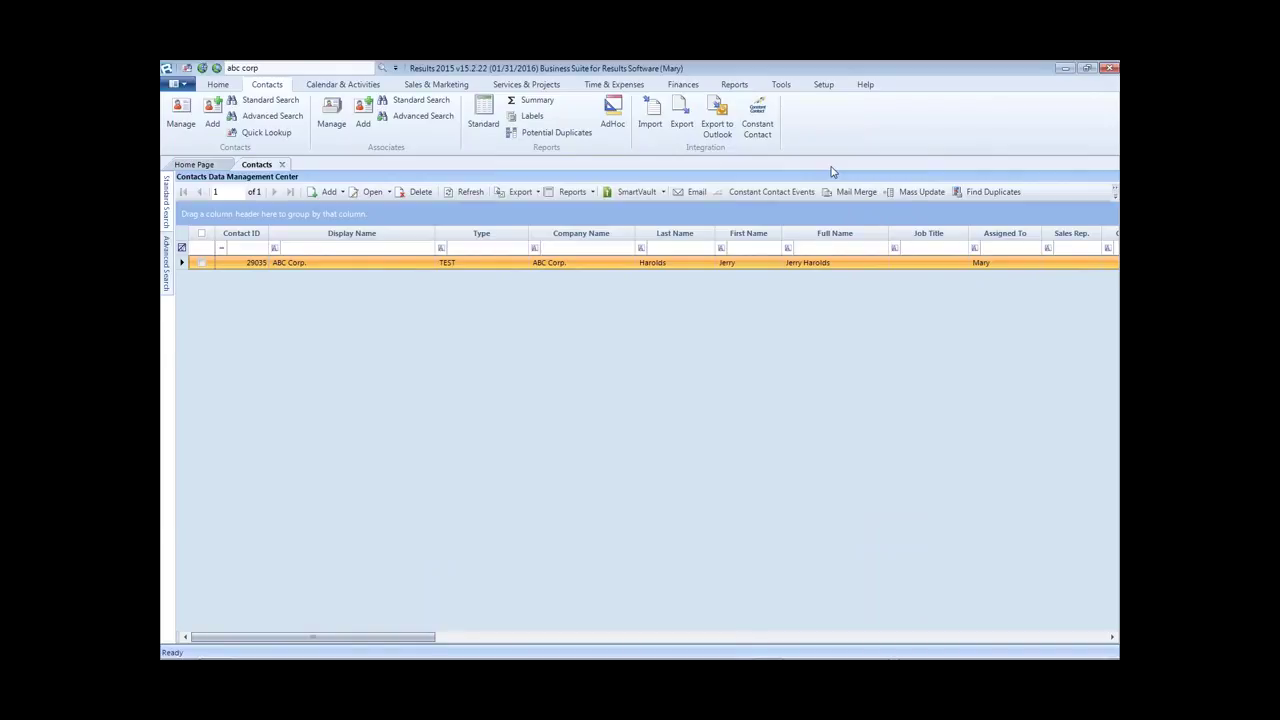
Step: Open the duplicate criteria for the ABC Corp. search results, cancel them, and close the contact list
left_click(985, 192)
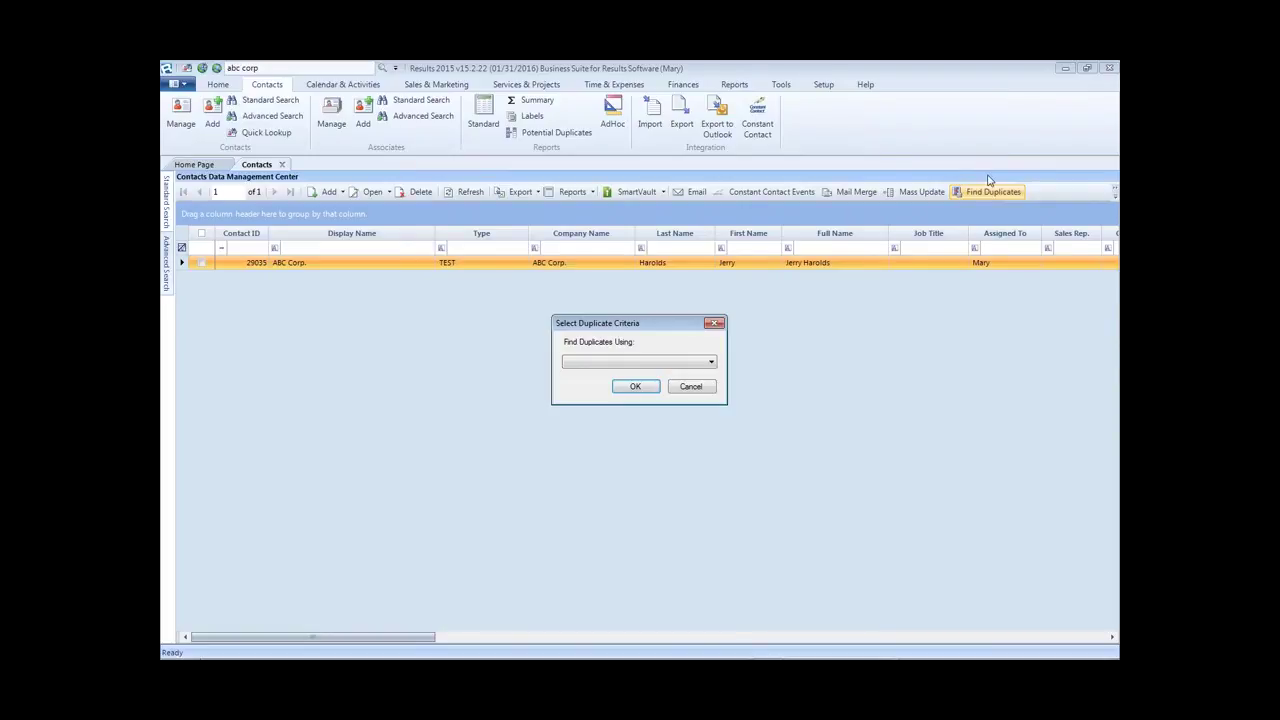
left_click(714, 323)
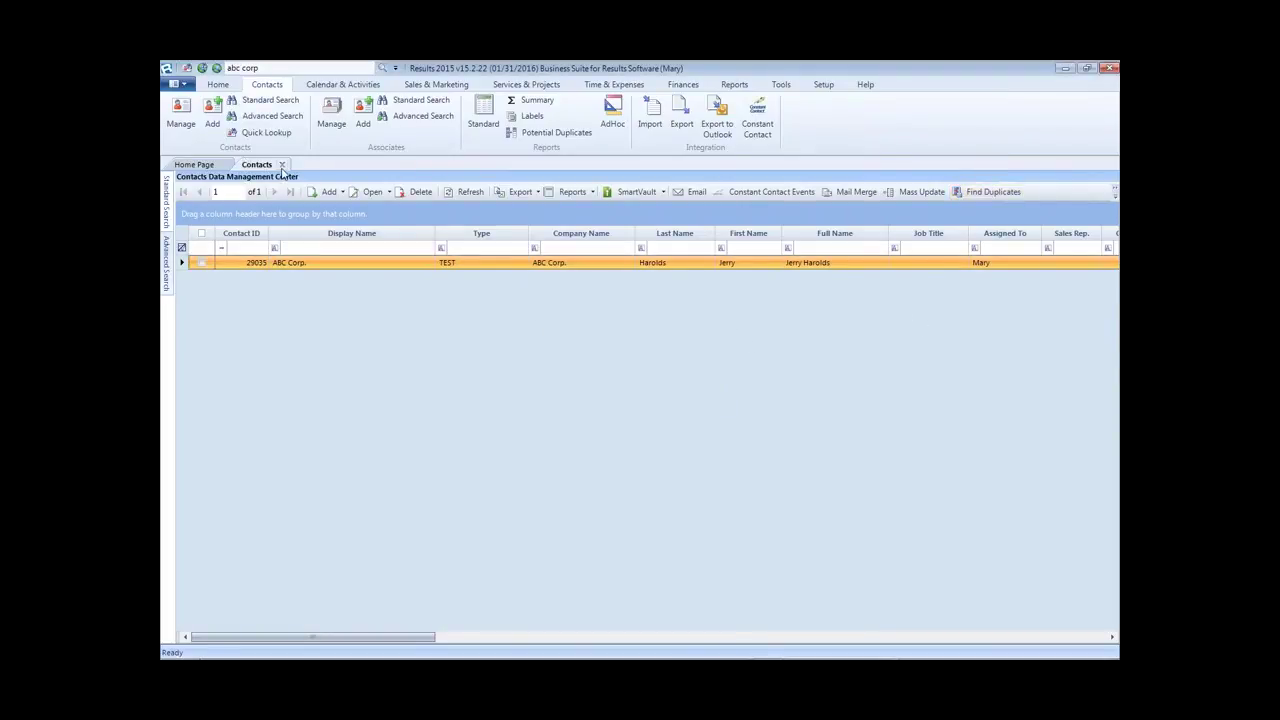
left_click(281, 165)
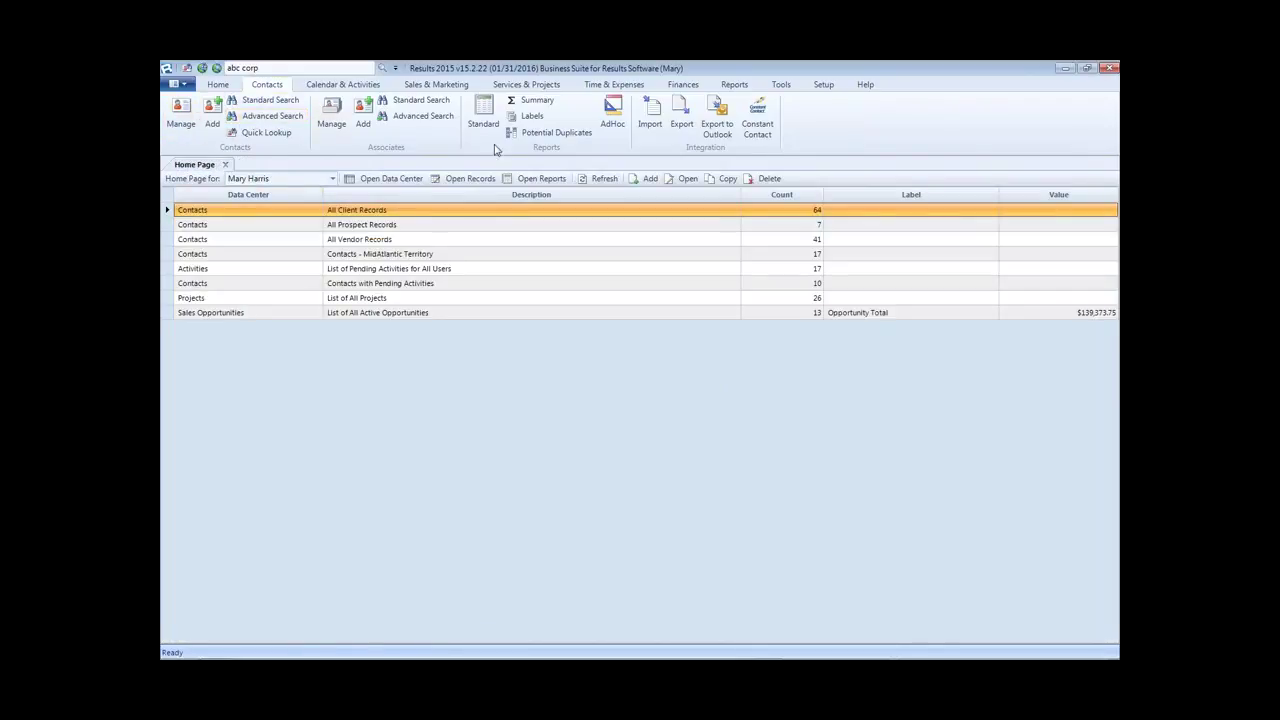
left_click(527, 86)
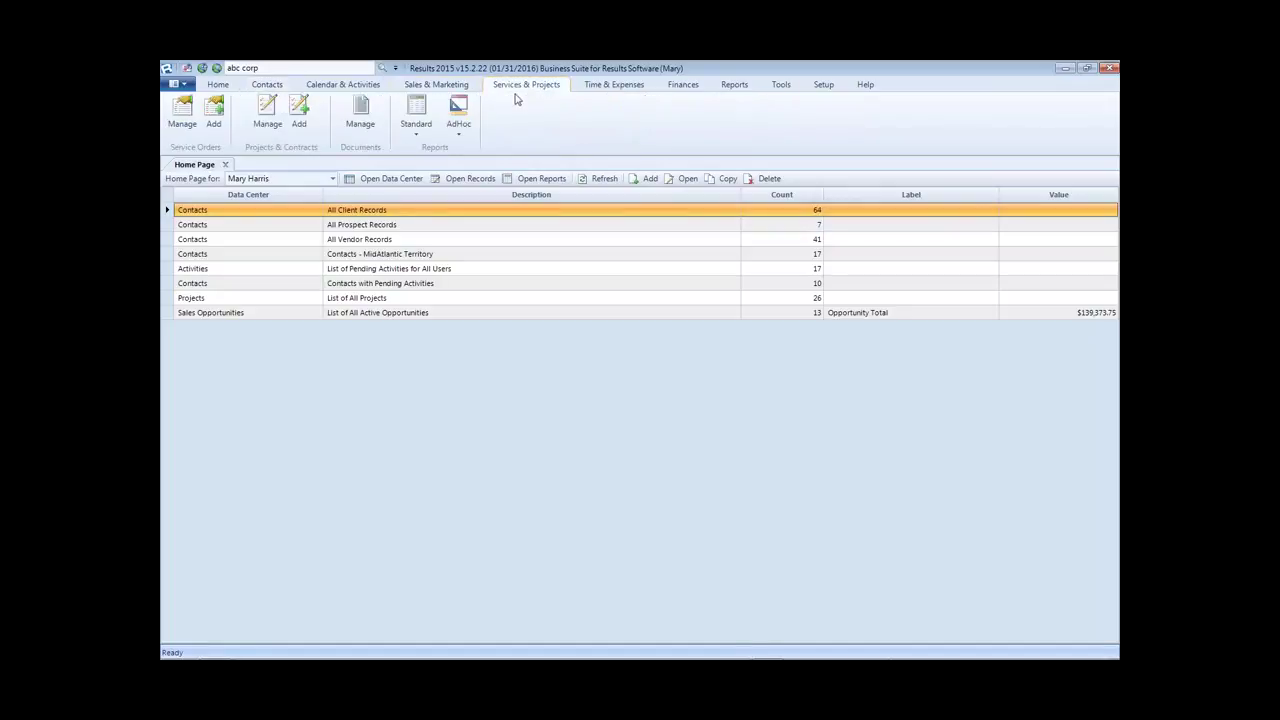
left_click(438, 86)
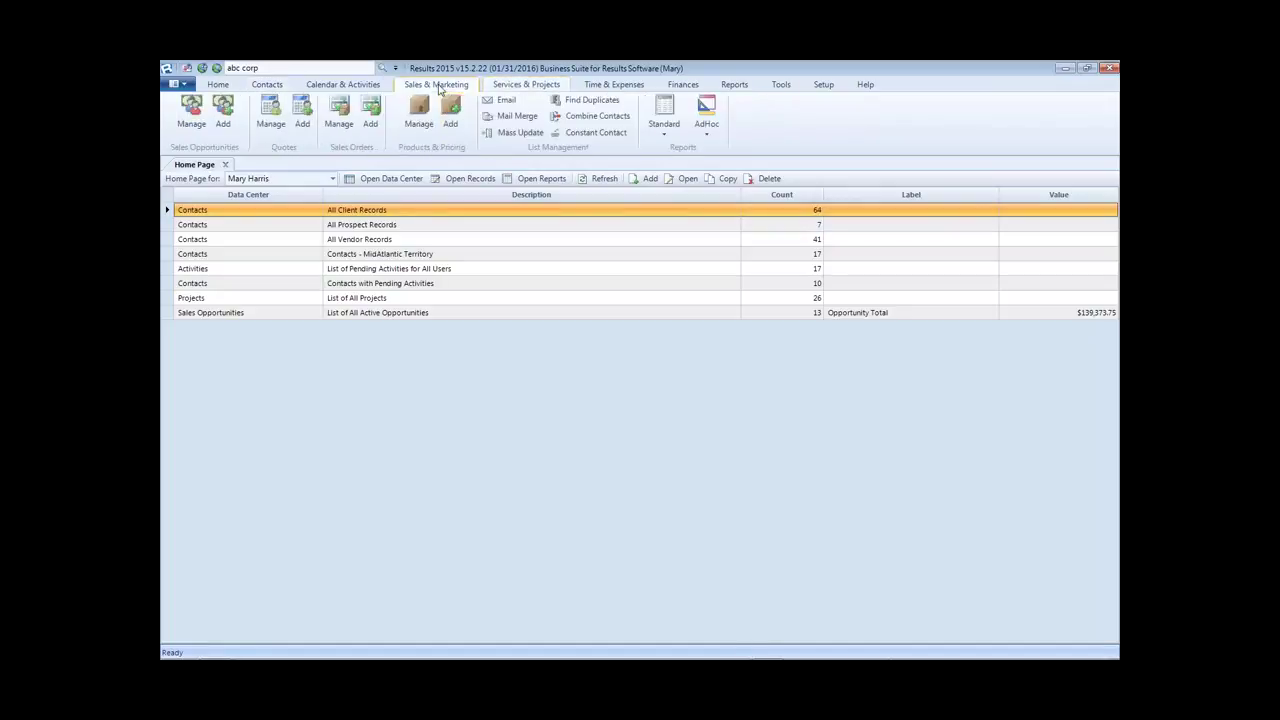
left_click(588, 100)
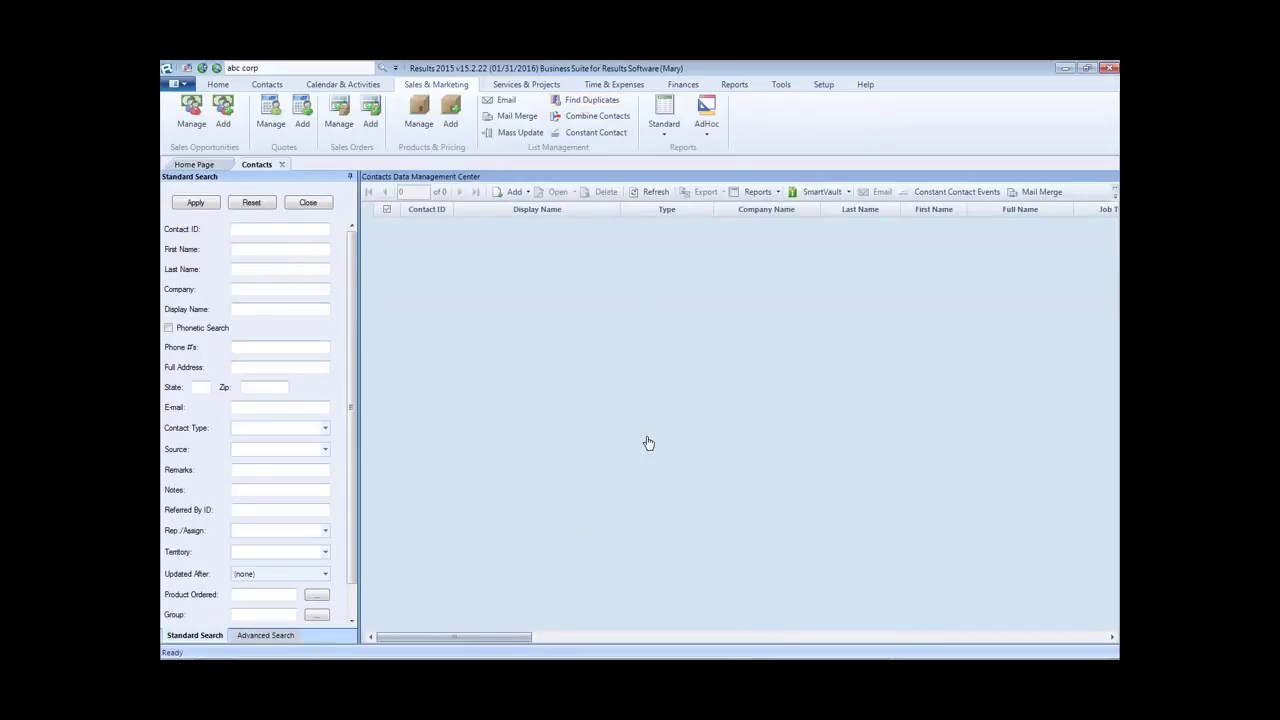
left_click(282, 164)
Step: Open the full contact list and find duplicates using First and Last Name
left_click(270, 86)
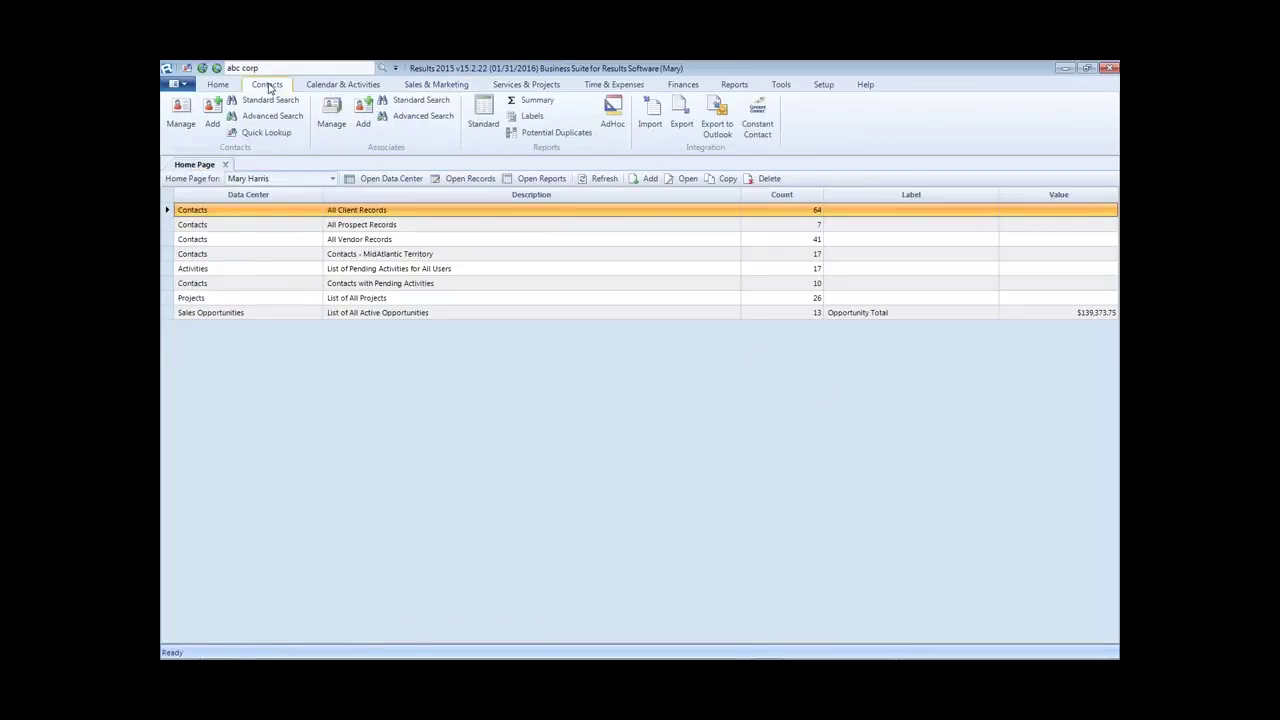
left_click(180, 118)
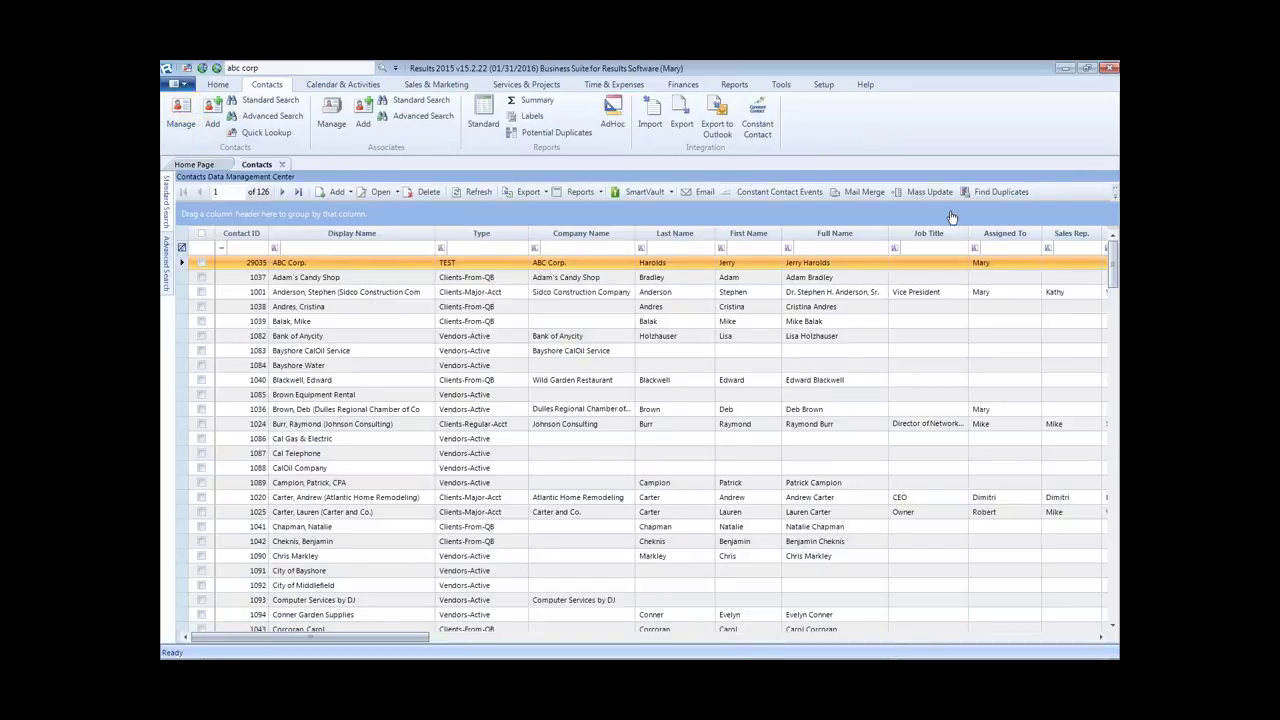
left_click(995, 192)
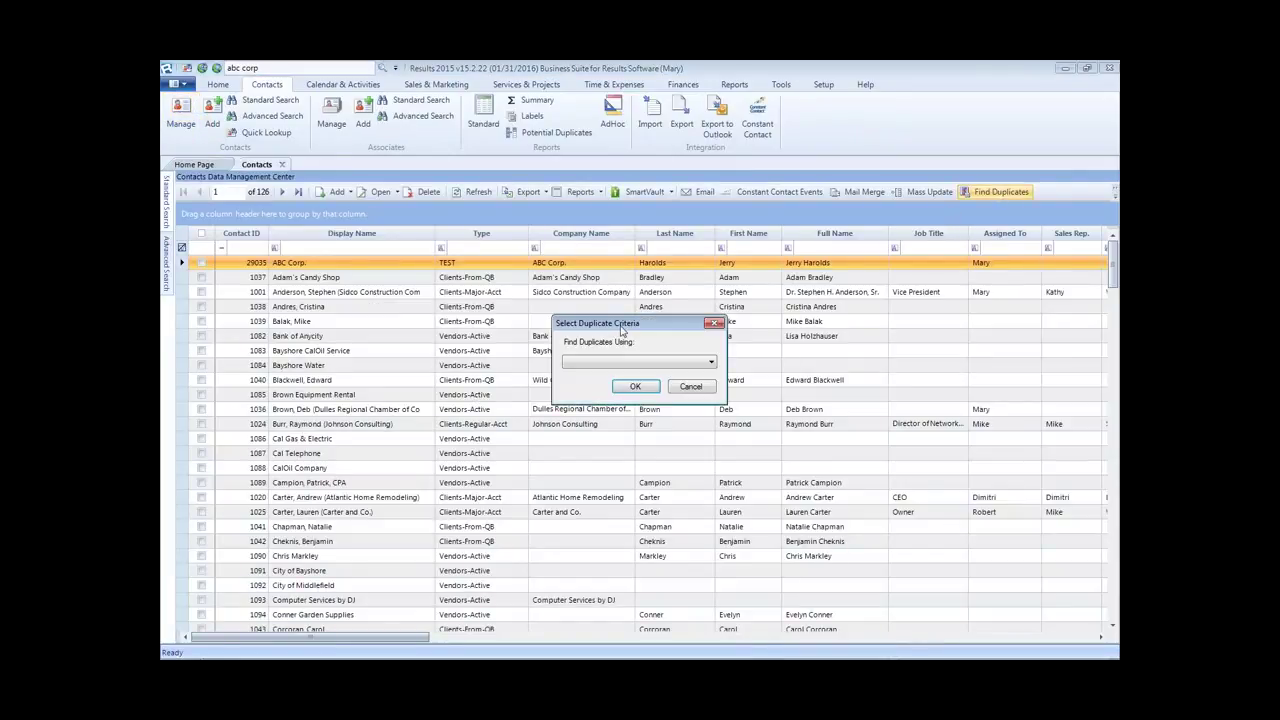
left_click_drag(621, 330, 640, 288)
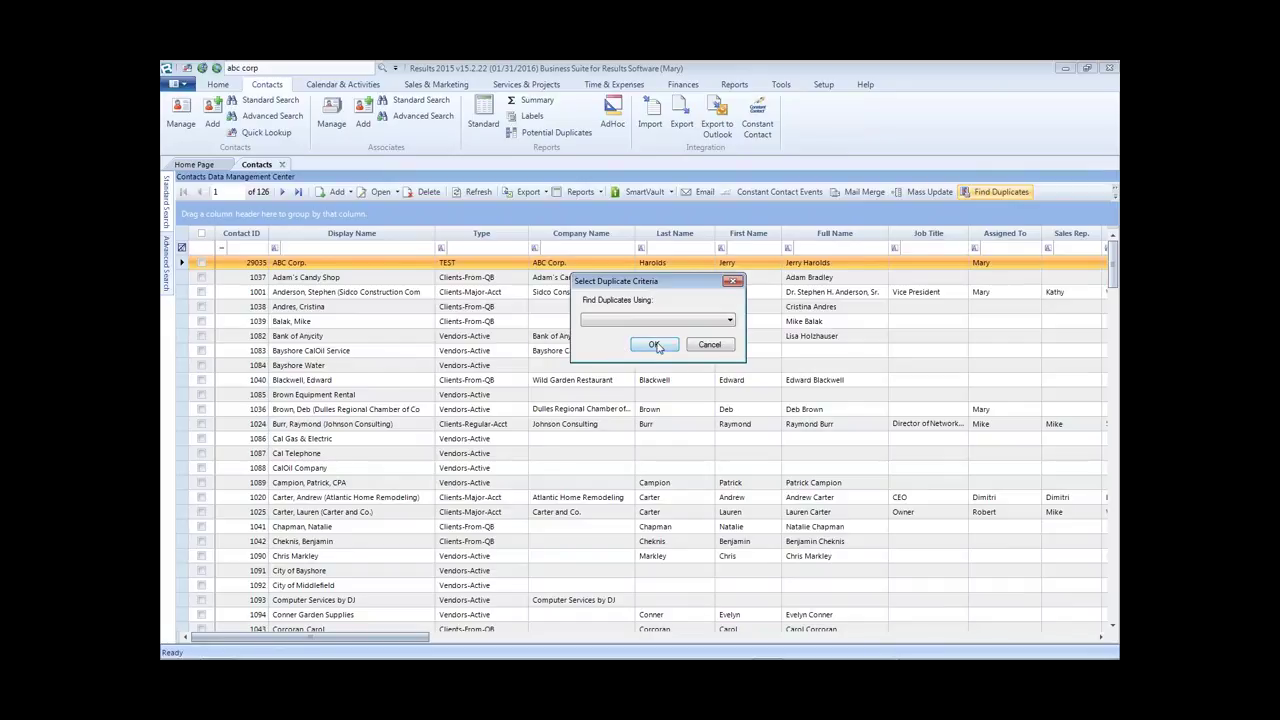
left_click(730, 321)
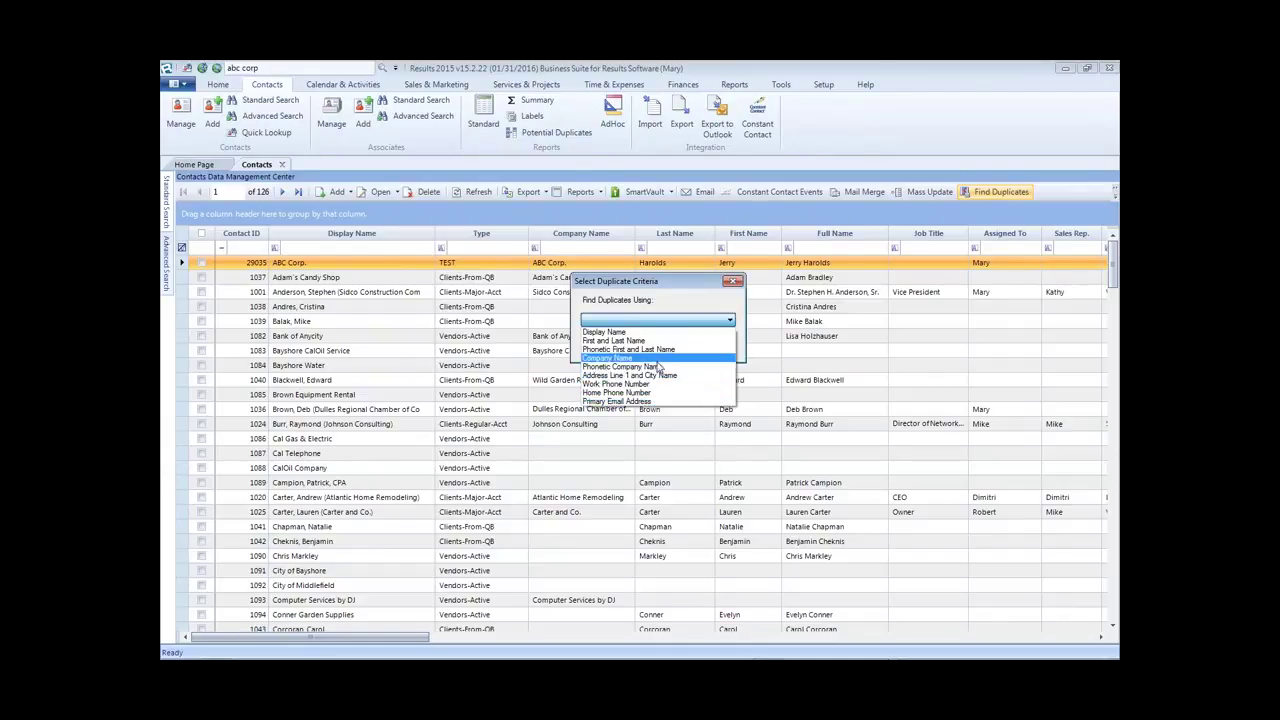
left_click(601, 341)
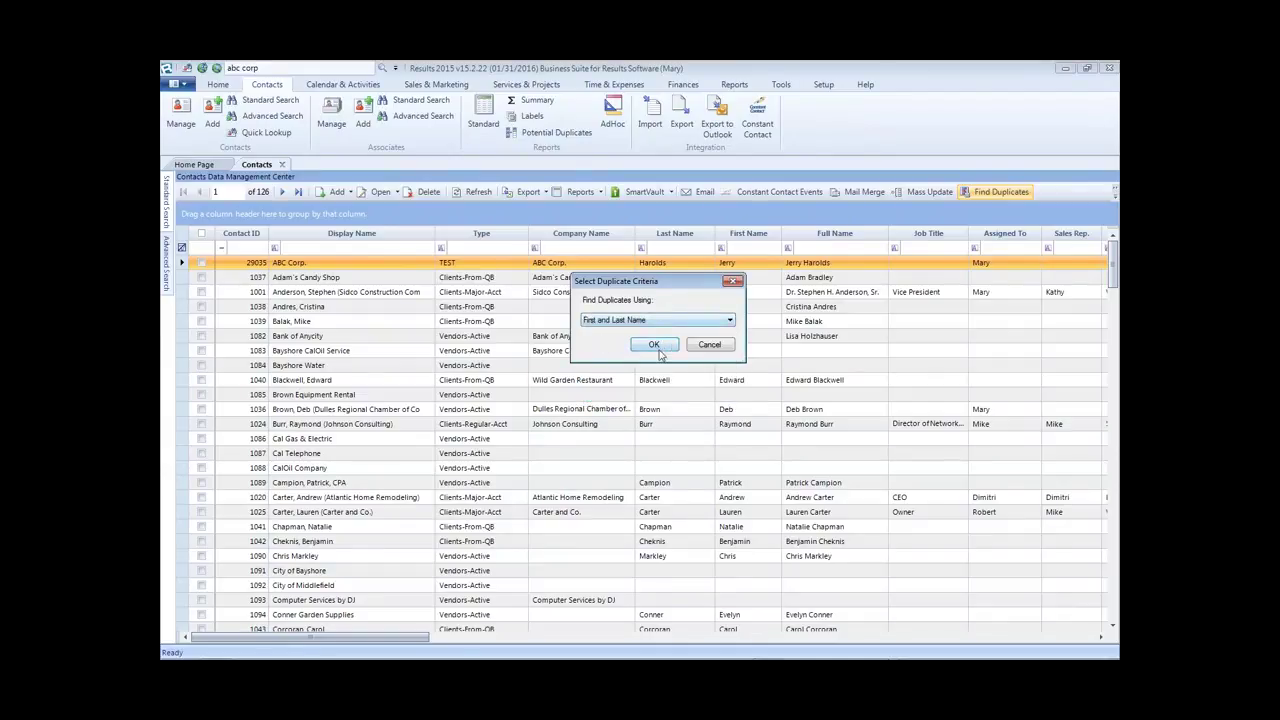
left_click(656, 346)
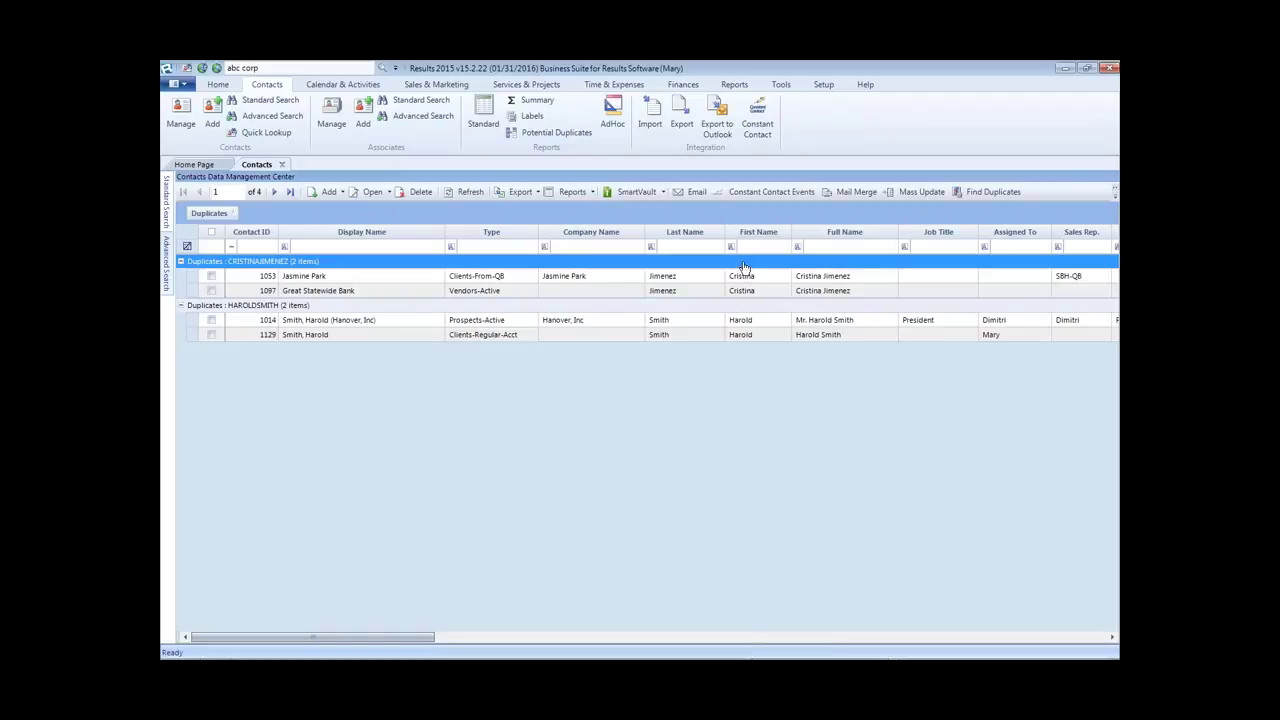
Step: Compare the name fields of the paired records within each duplicate group
left_click(752, 334)
left_click(750, 325)
left_click(754, 338)
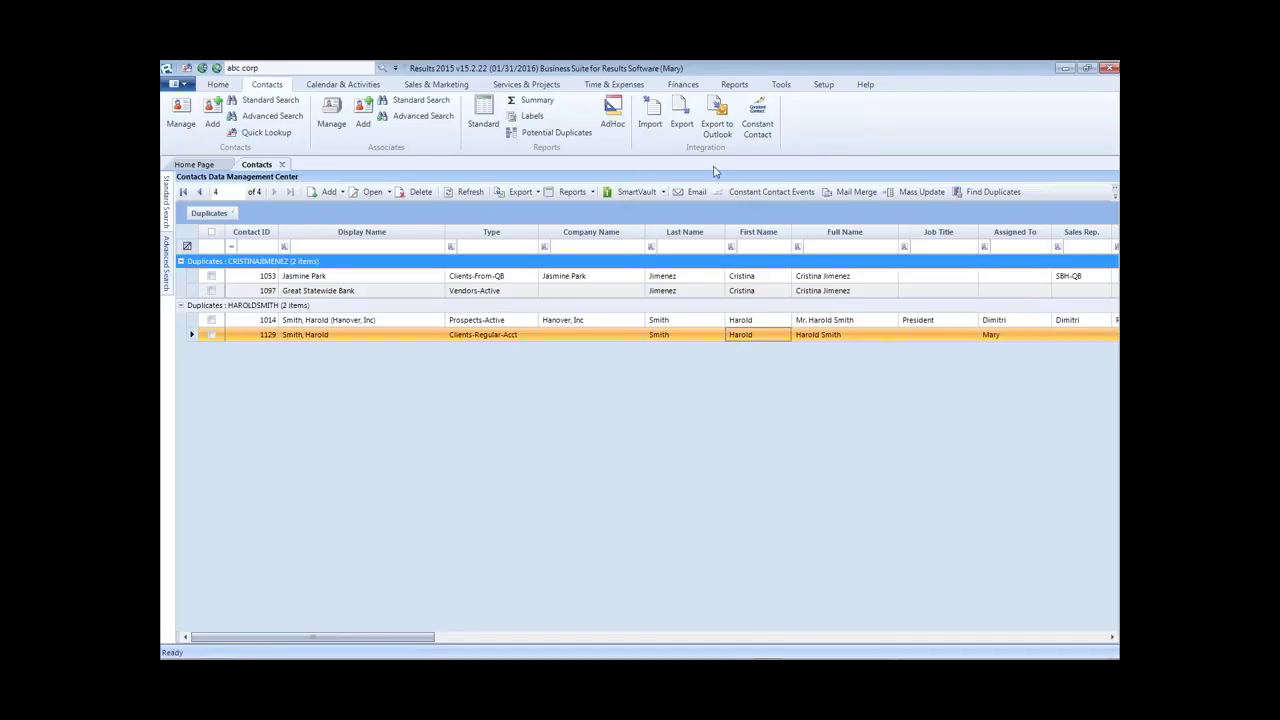
left_click(721, 323)
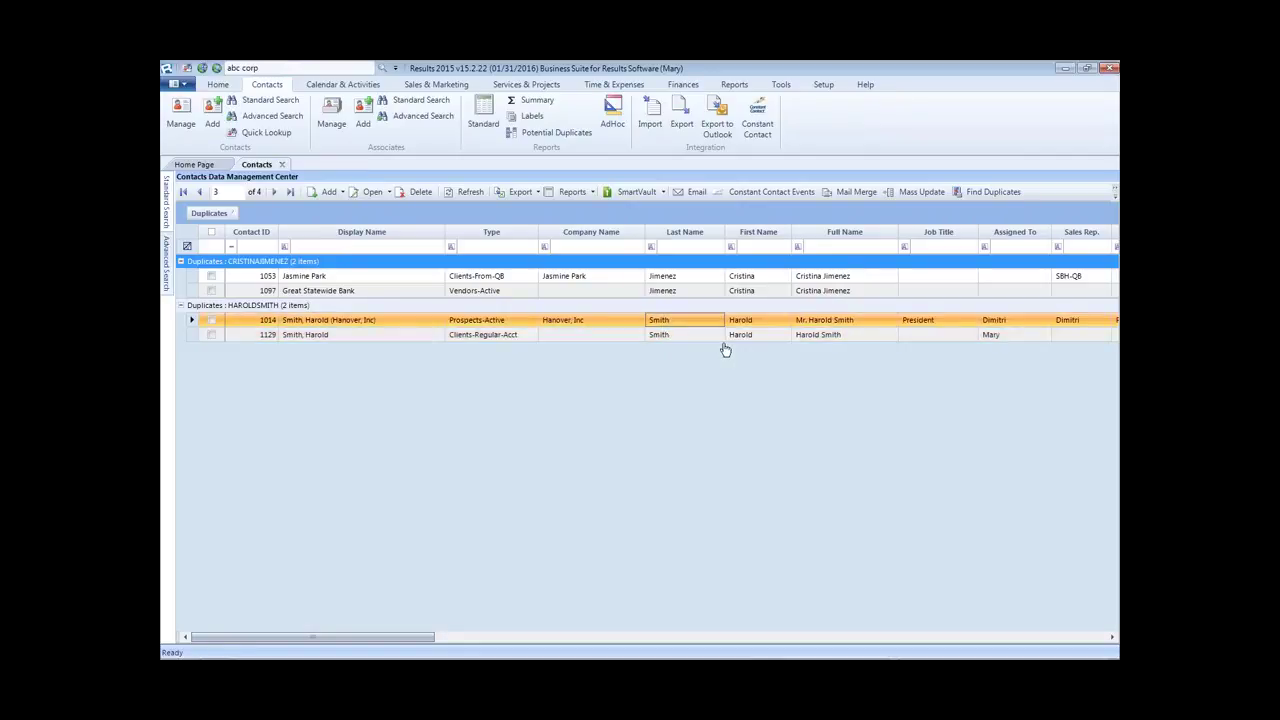
left_click(722, 336)
left_click(708, 325)
left_click(685, 279)
left_click(686, 291)
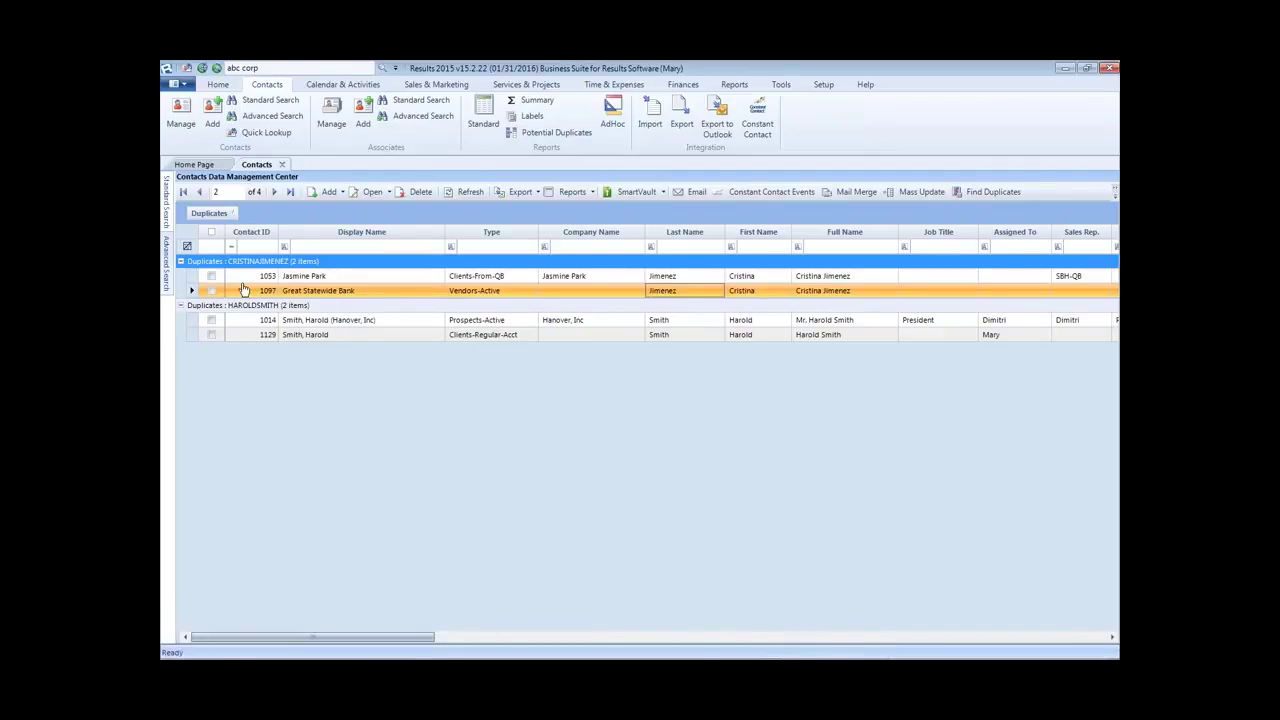
left_click(318, 277)
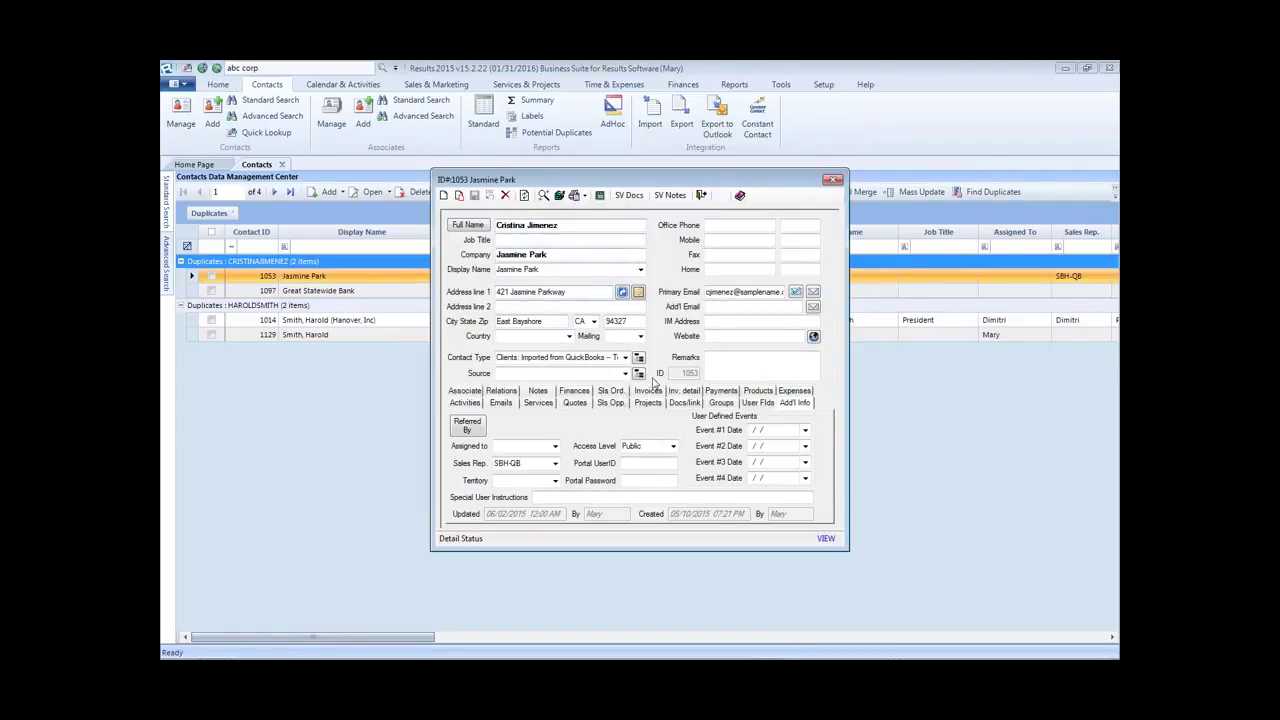
left_click(832, 182)
left_click(310, 292)
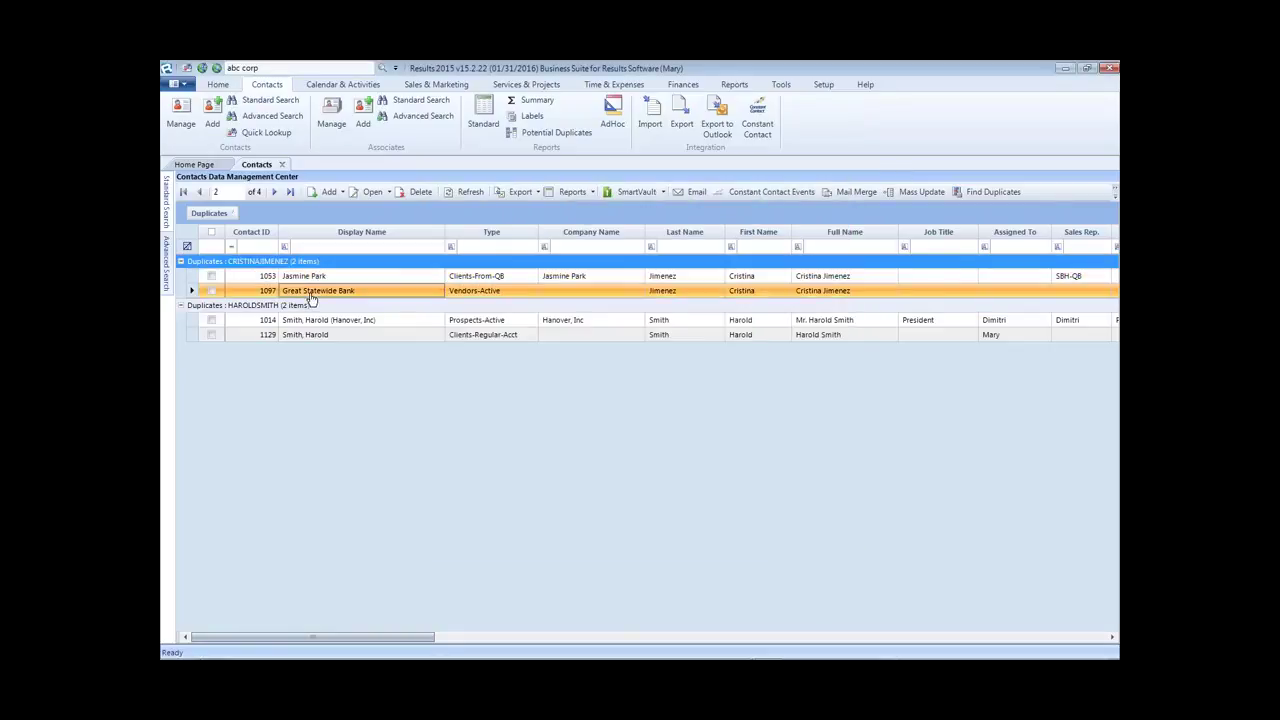
double_click(310, 292)
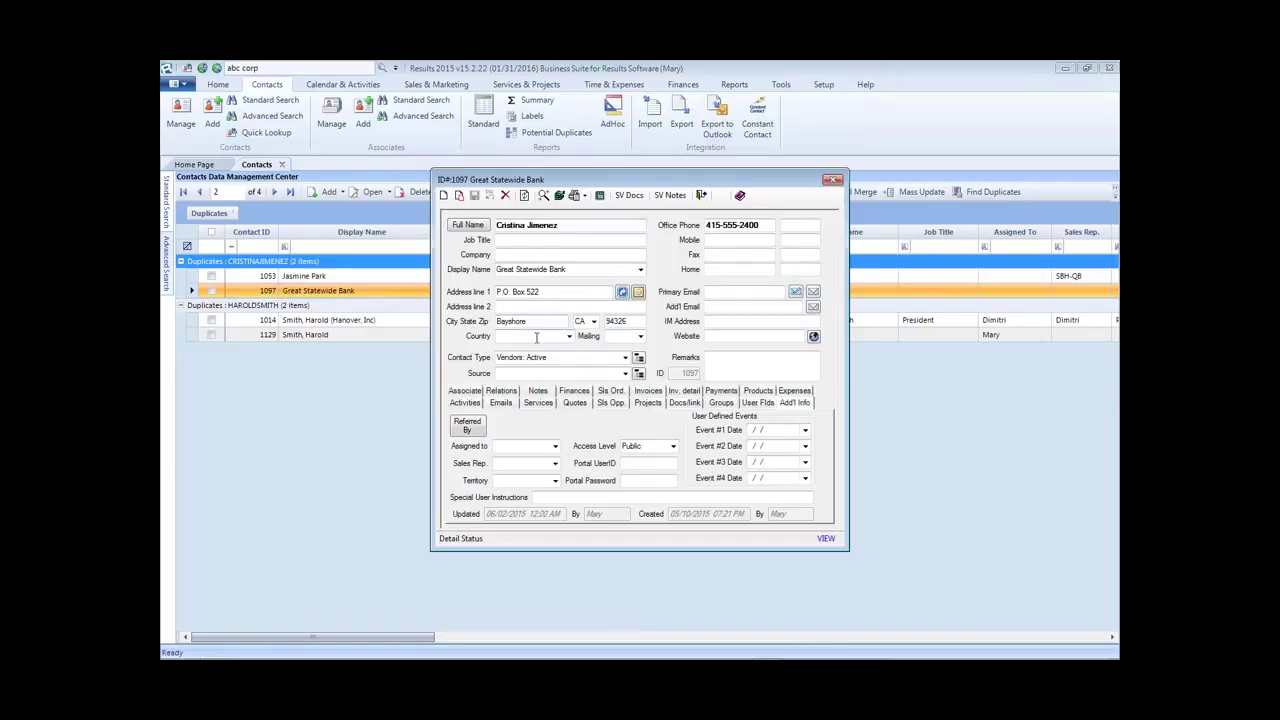
left_click(832, 180)
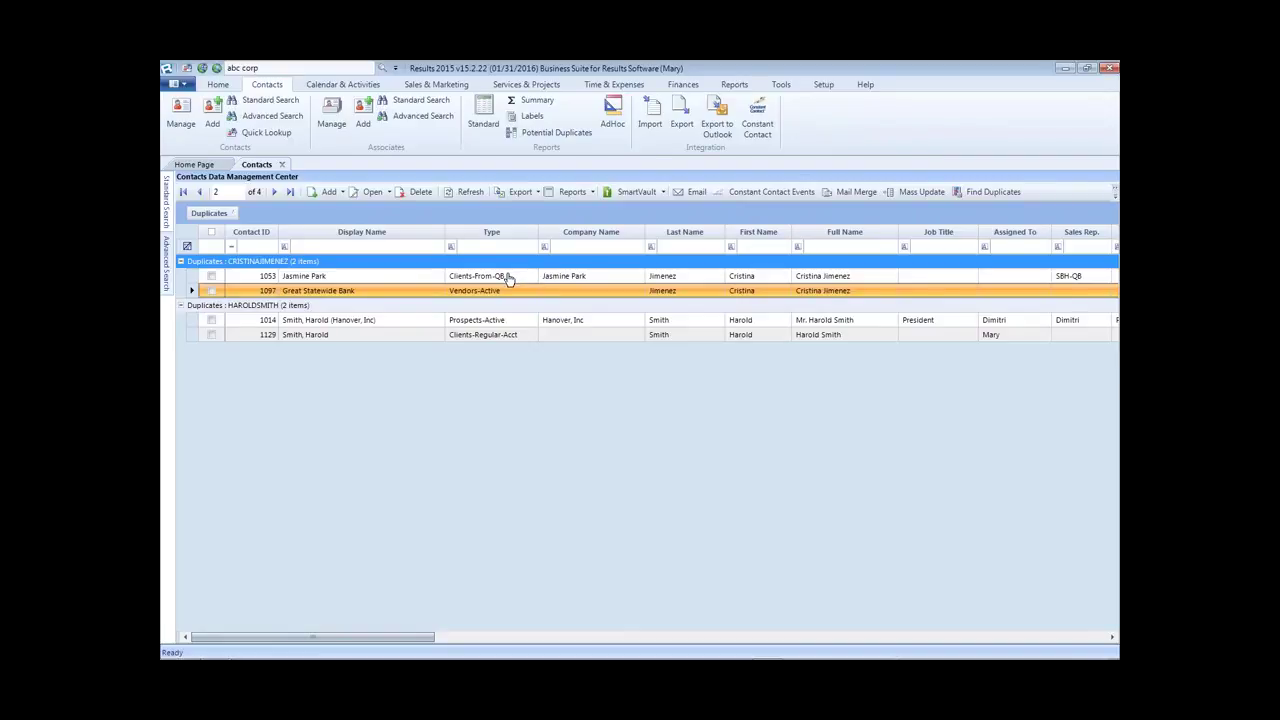
left_click(211, 277)
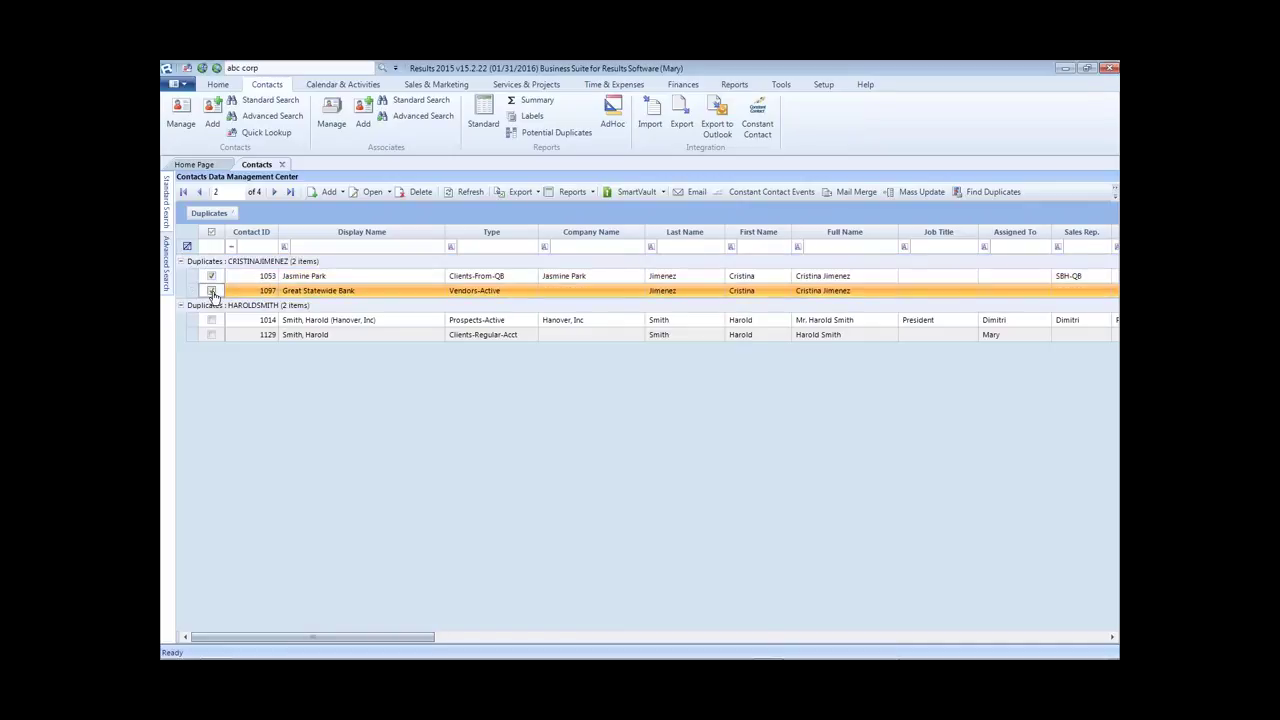
left_click(211, 291)
left_click(211, 277)
left_click(212, 290)
left_click(372, 192)
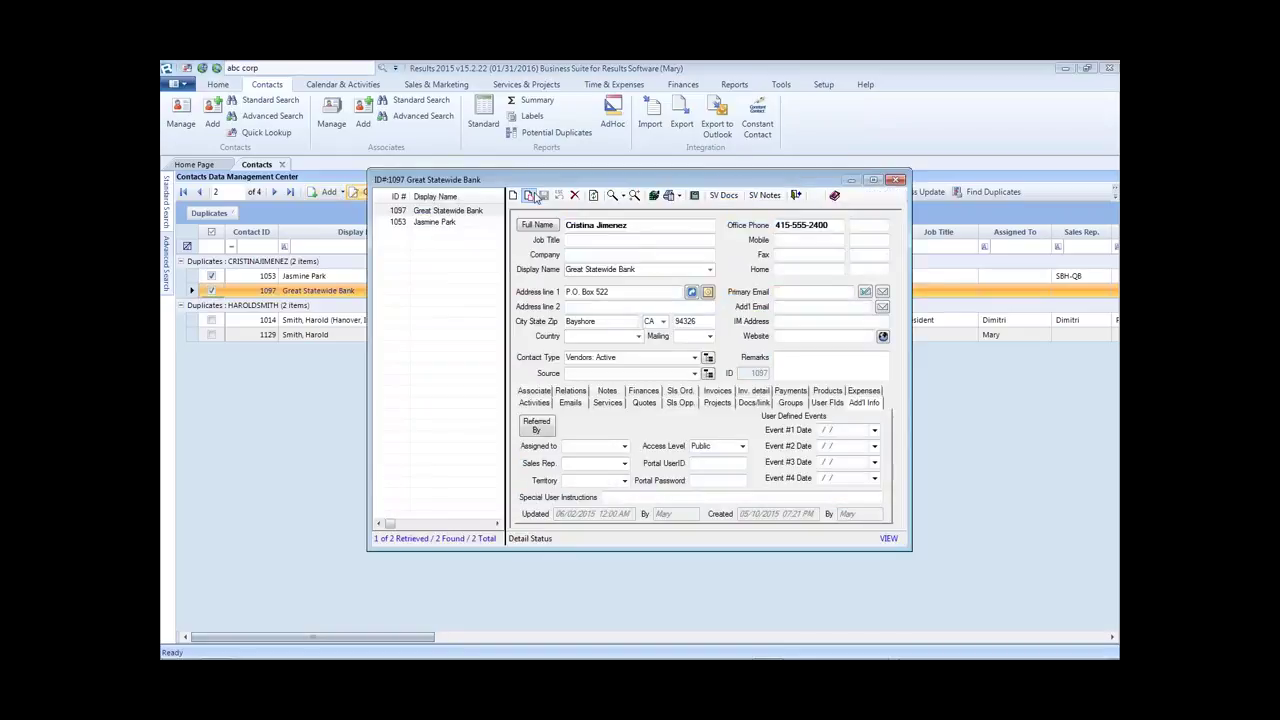
Step: Switch between the Great Statewide Bank and Jasmine Park records to compare their details, including invoice details and activities, and close the window
left_click(432, 223)
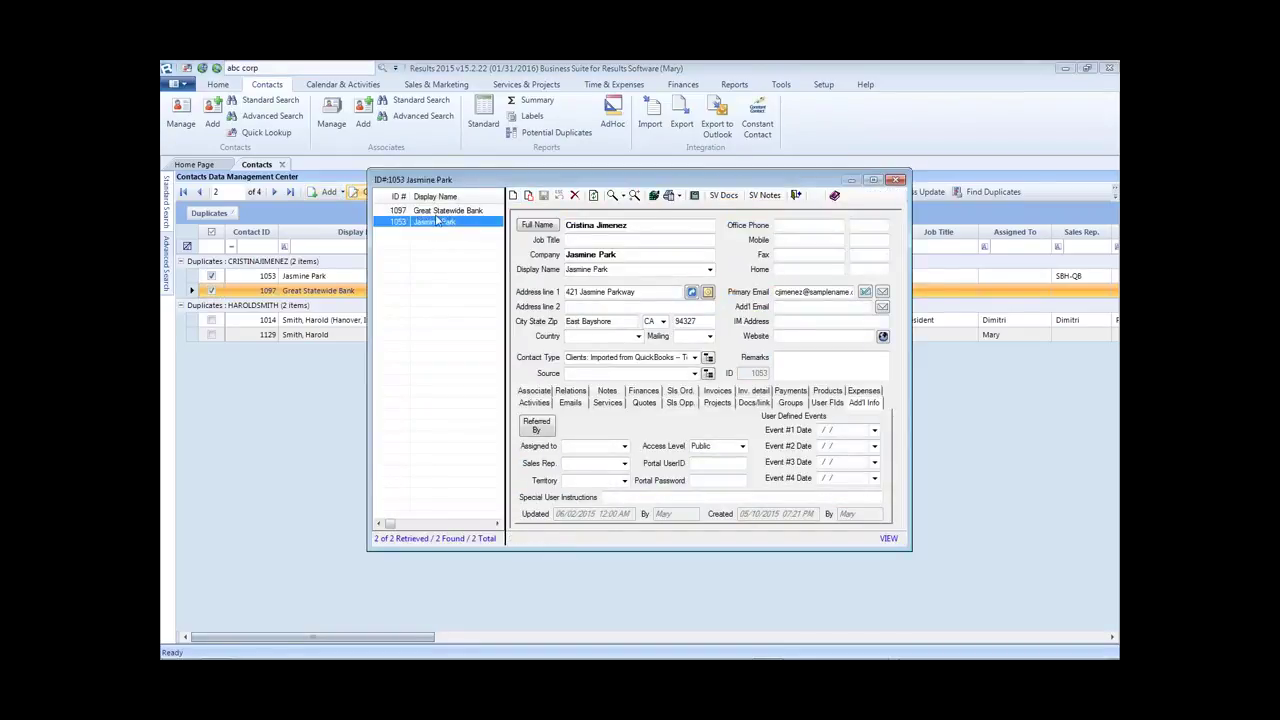
key("Up")
left_click(438, 225)
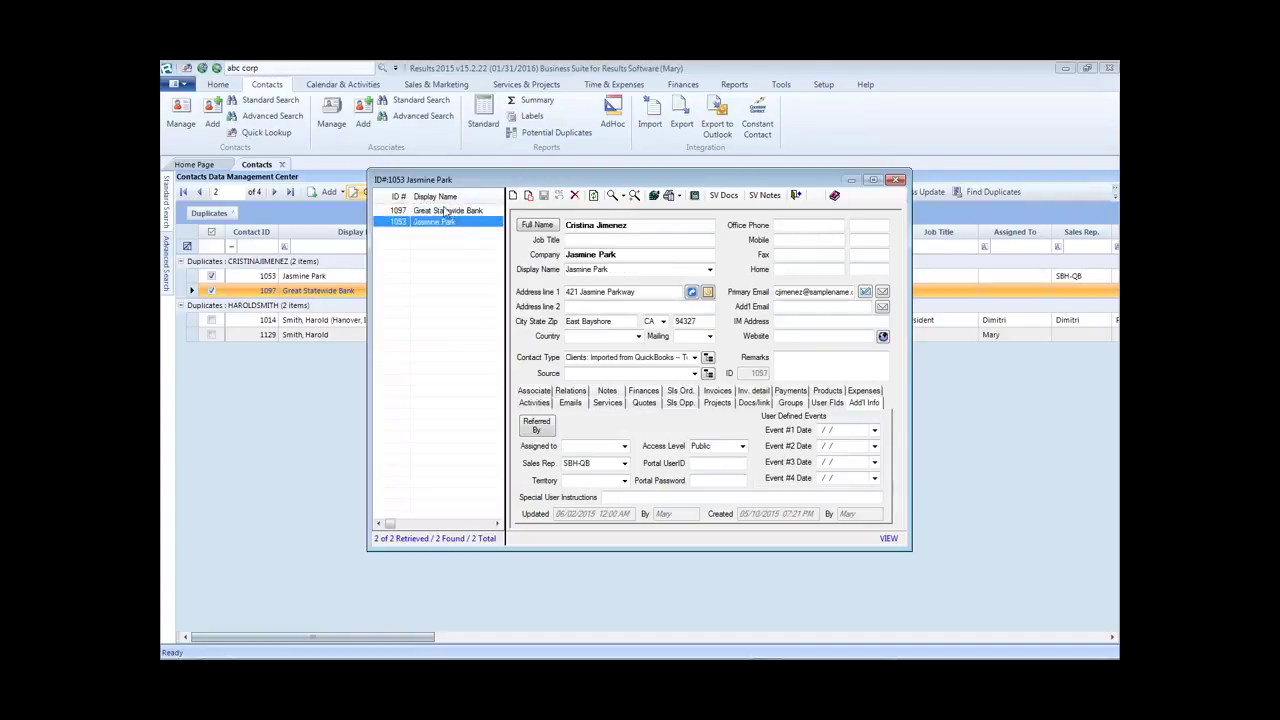
left_click(444, 211)
left_click(717, 391)
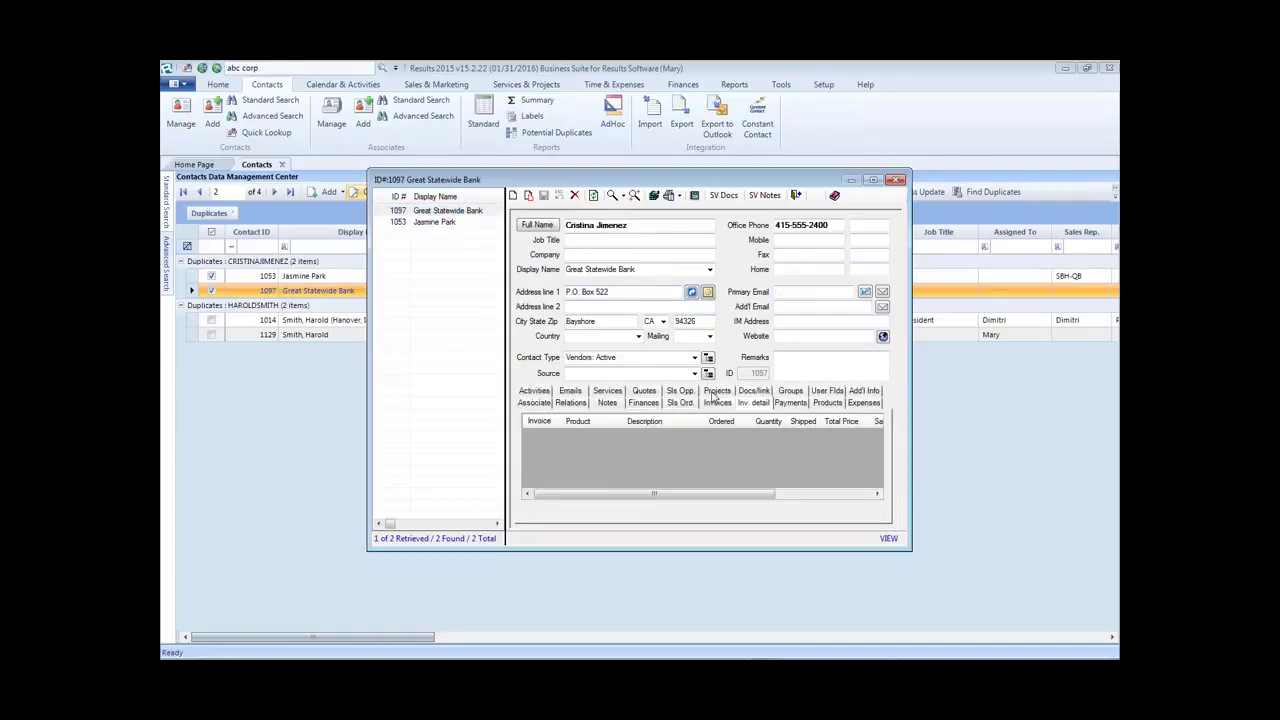
left_click(535, 393)
left_click(422, 222)
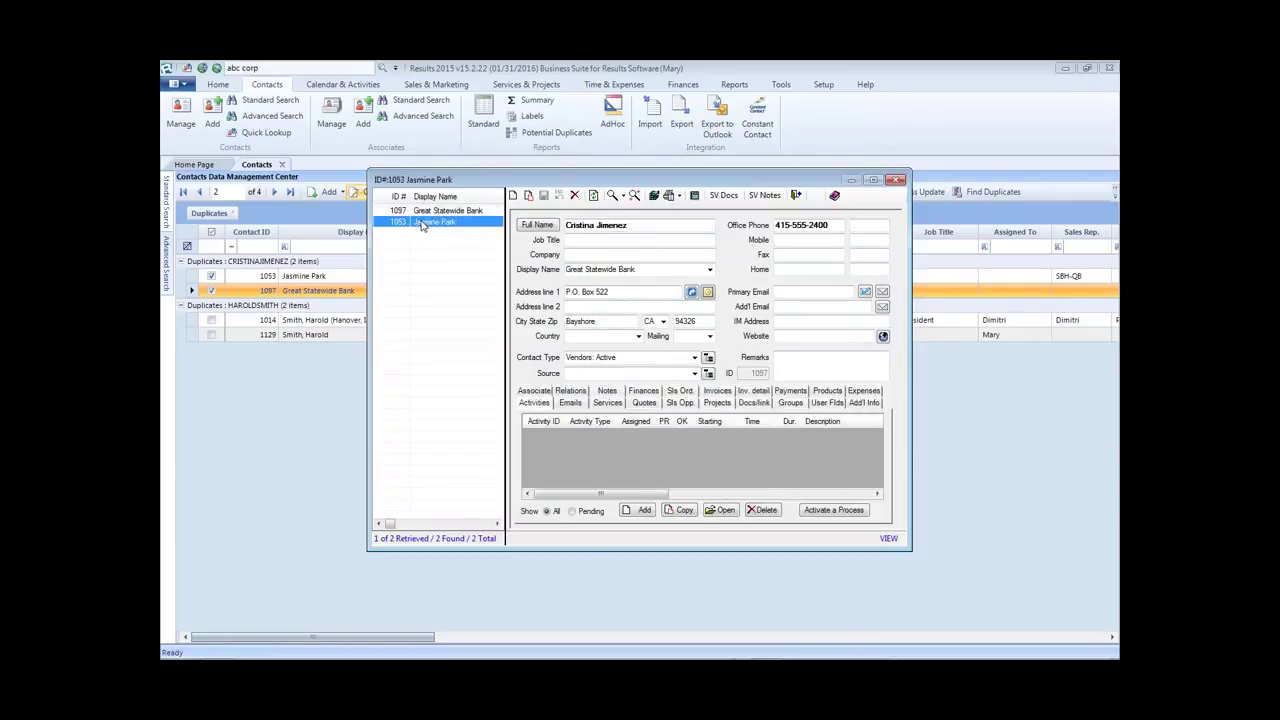
left_click(425, 199)
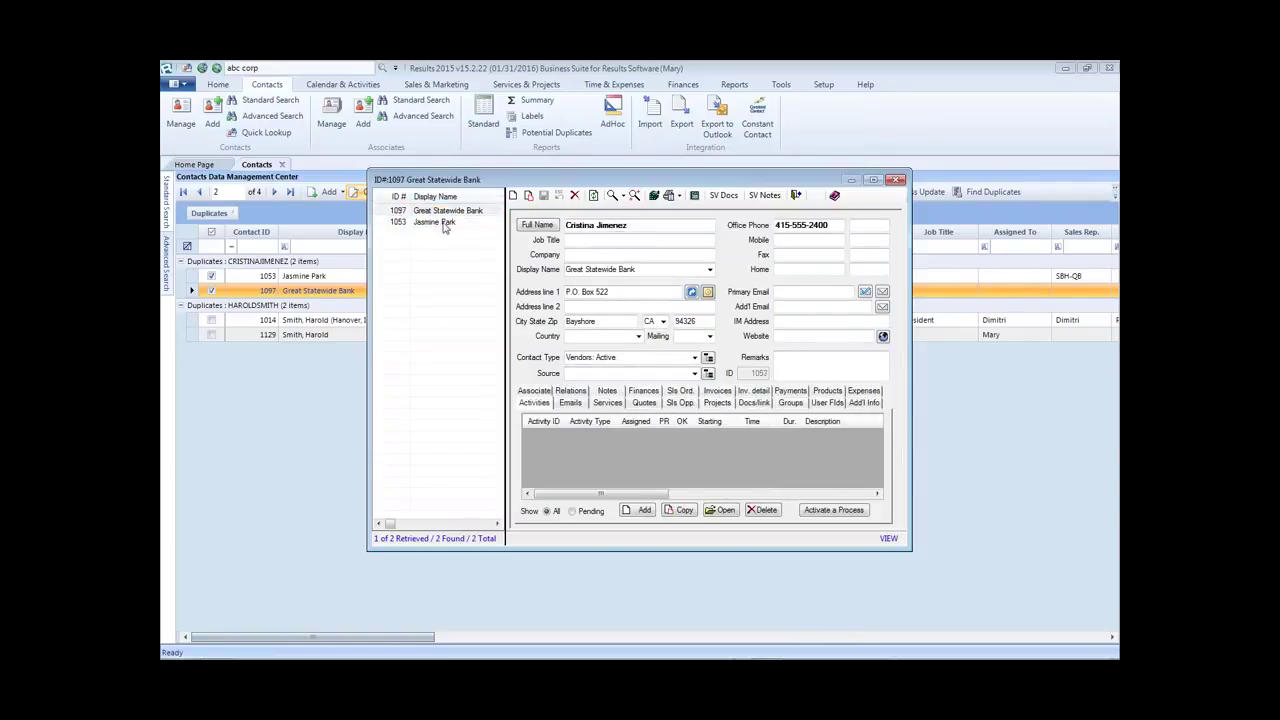
left_click(448, 222)
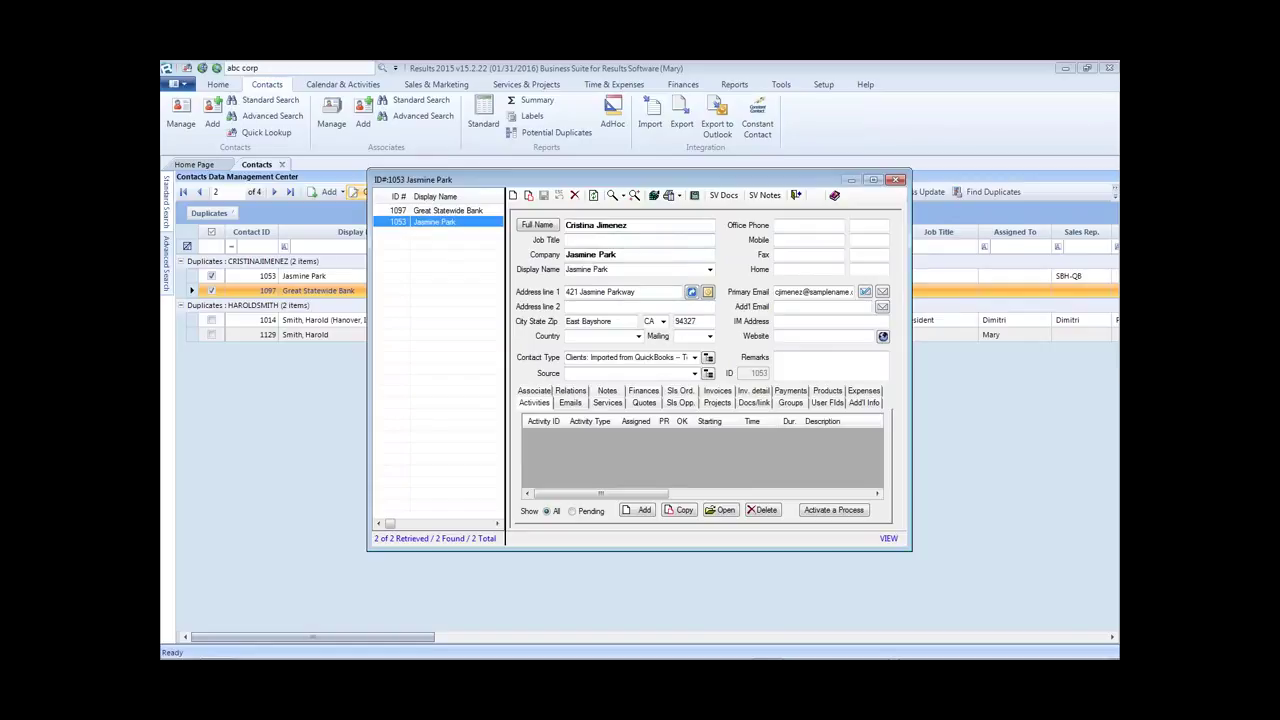
left_click(897, 181)
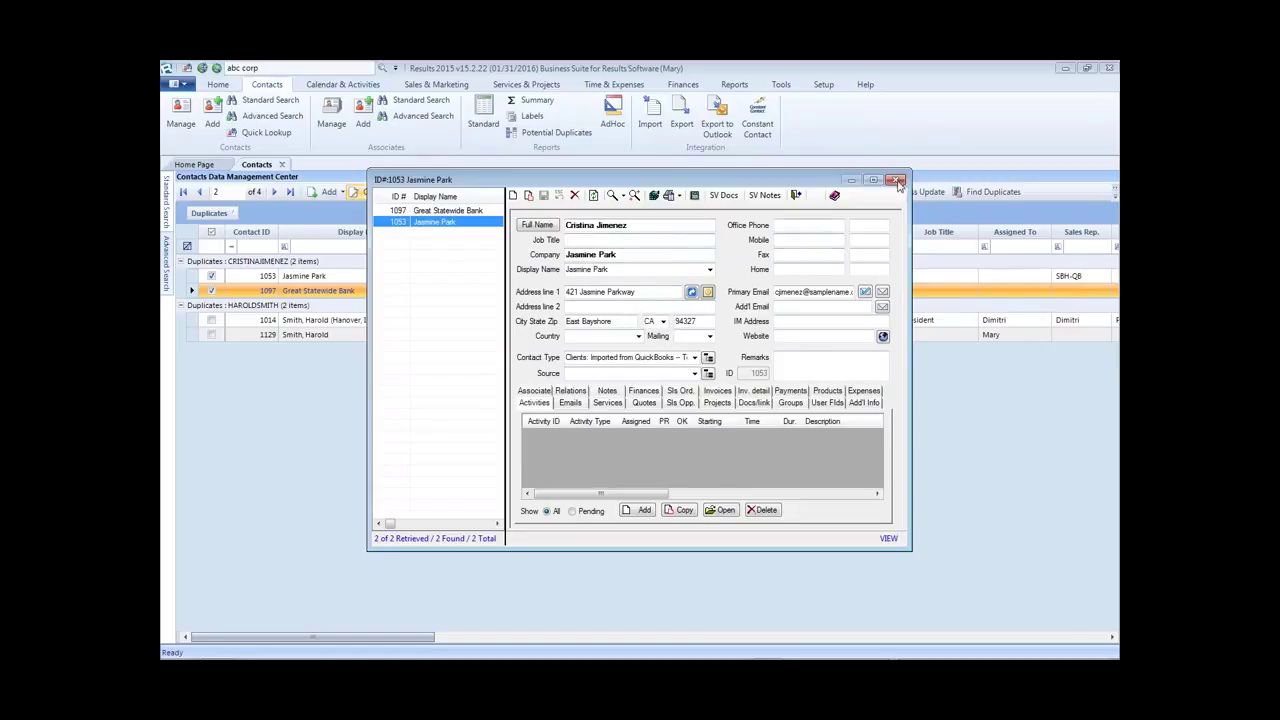
left_click(212, 290)
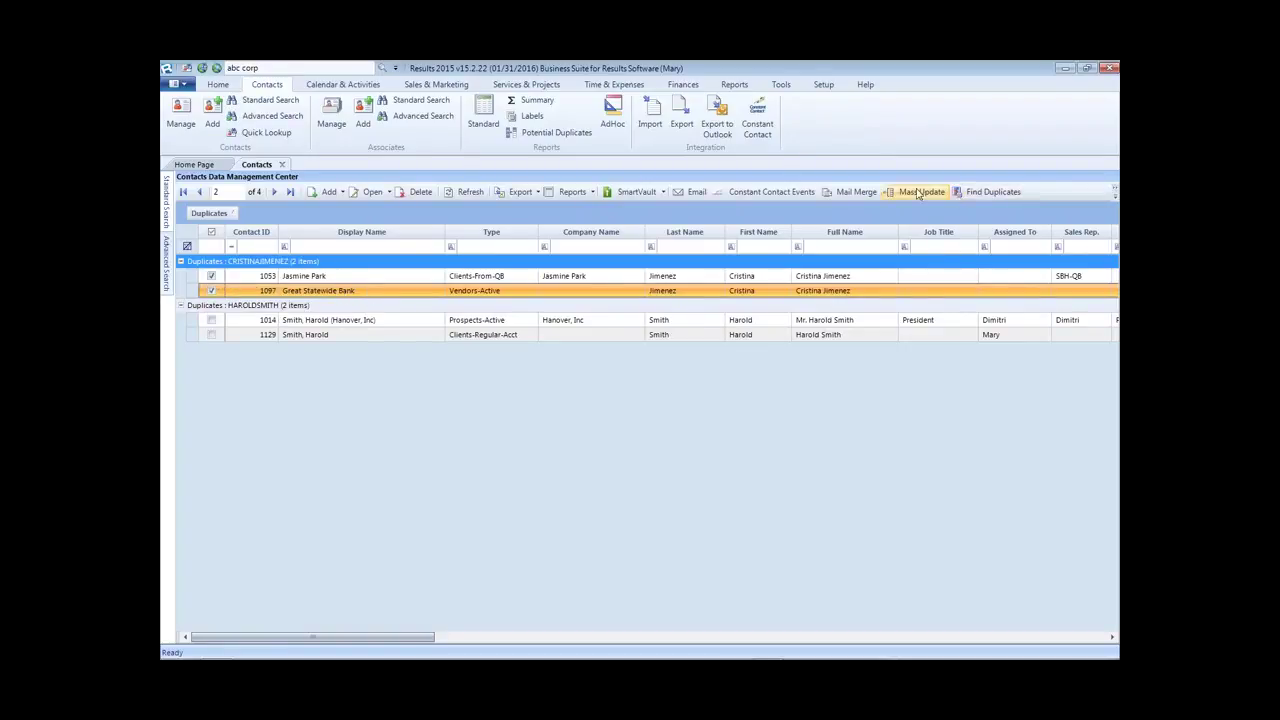
left_click(1115, 191)
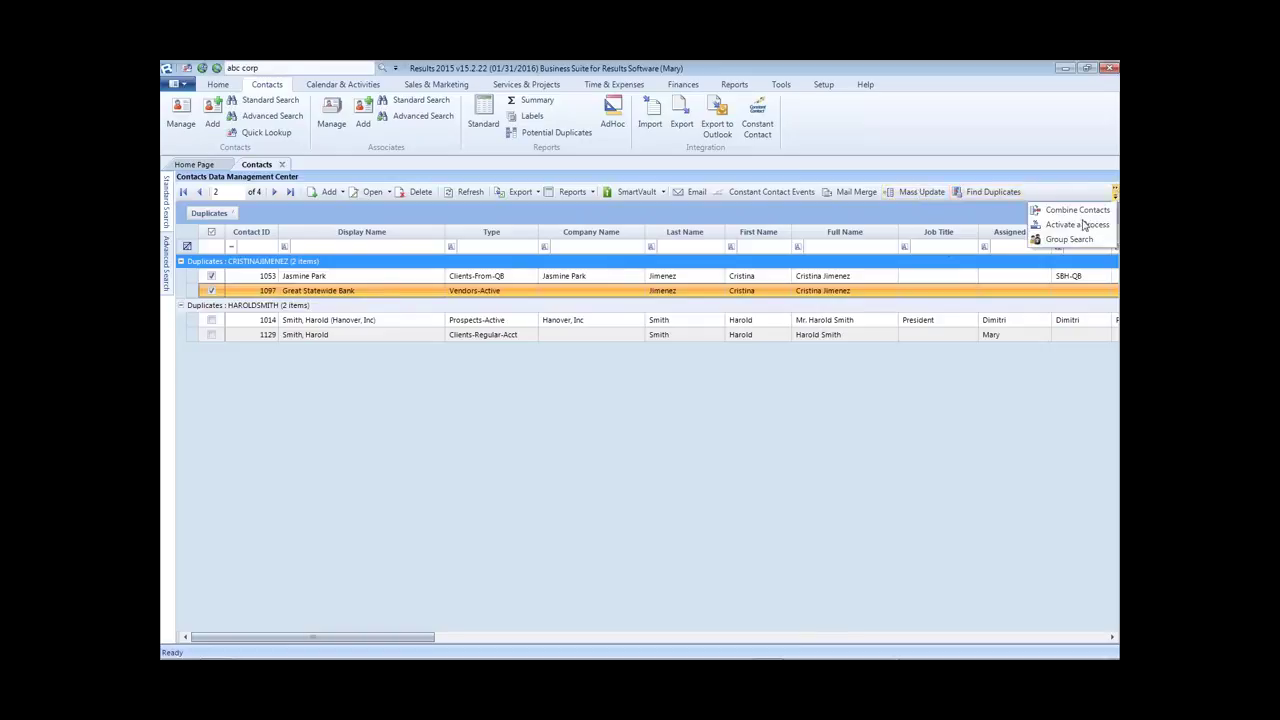
left_click(1080, 210)
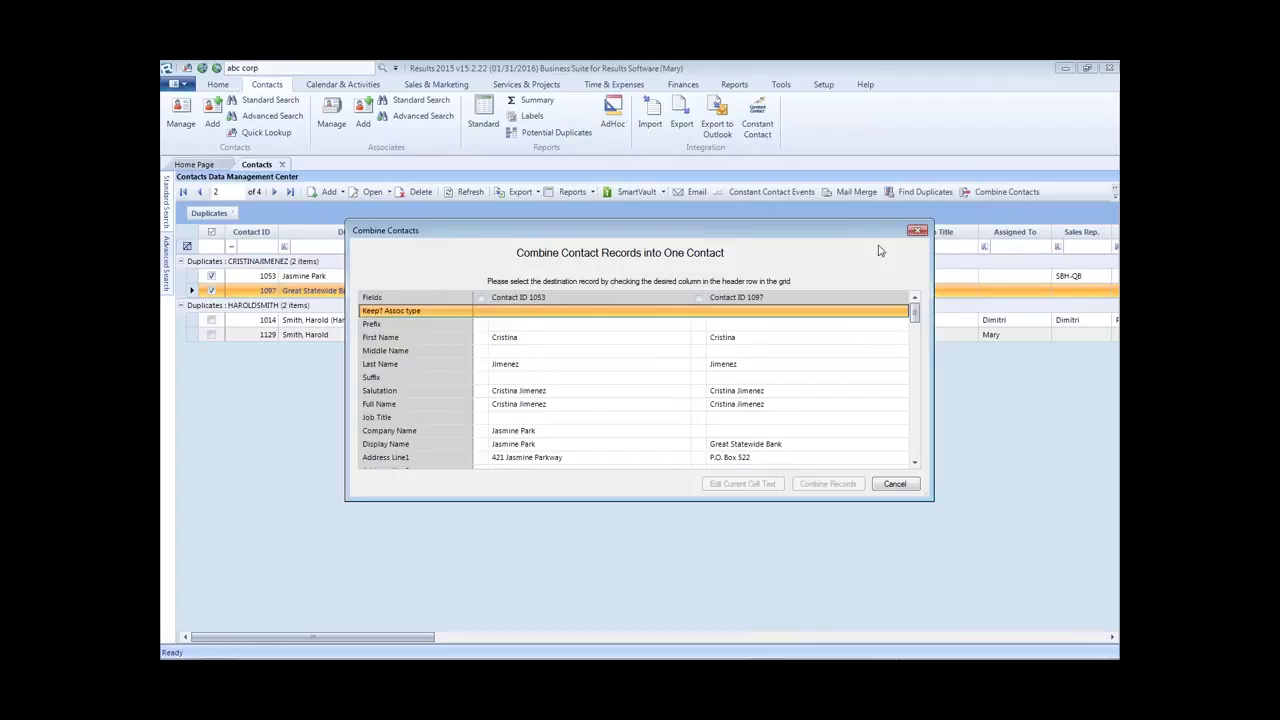
left_click(918, 231)
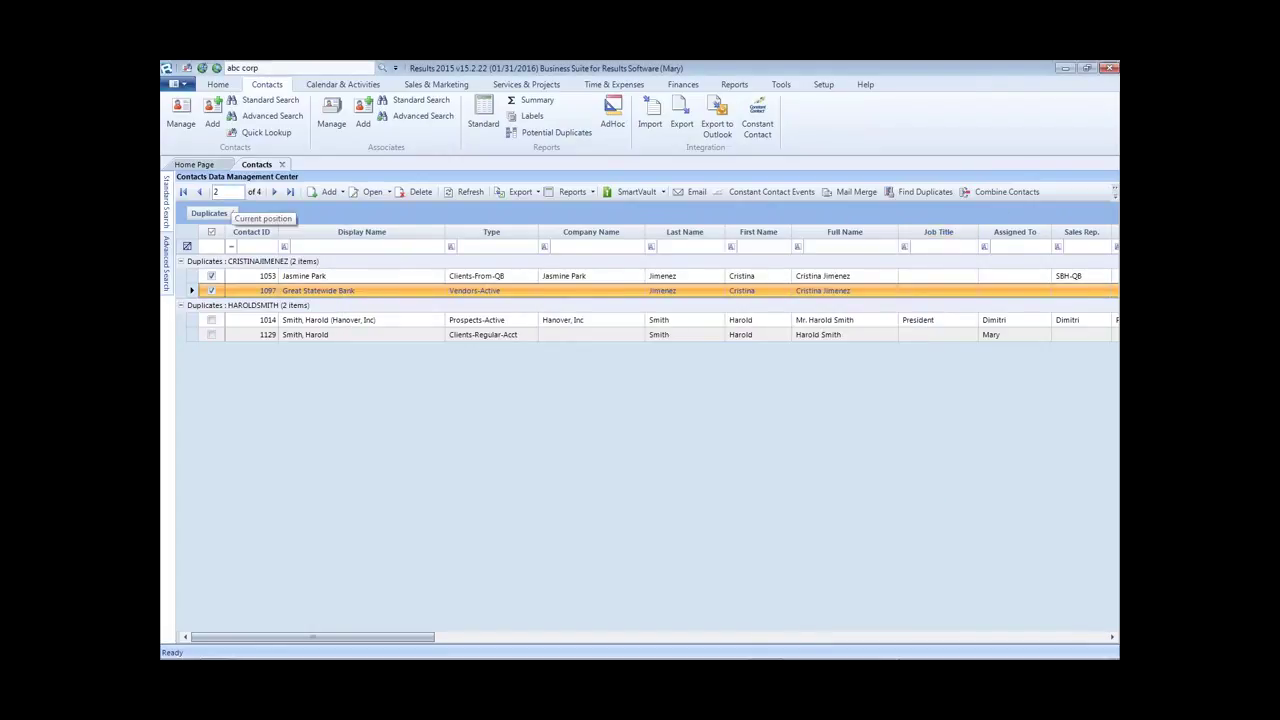
Step: Open a second, unfiltered contact list and return to the duplicate results
left_click(181, 112)
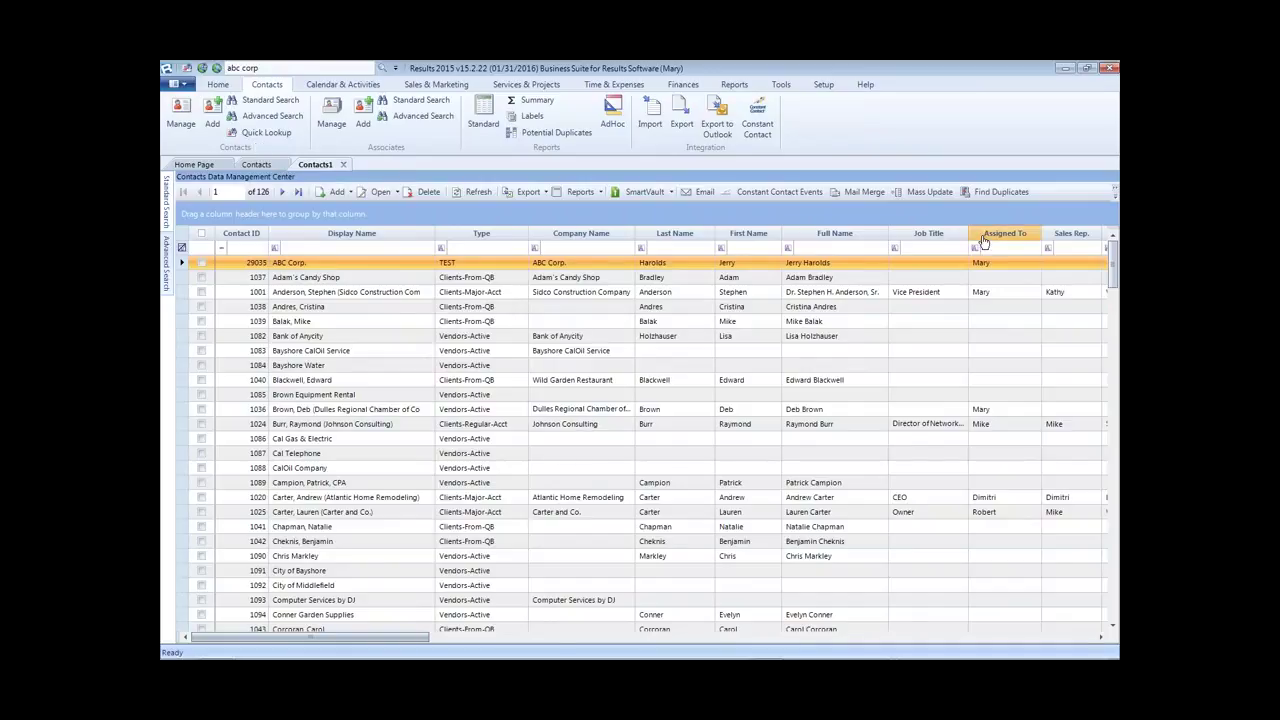
left_click(260, 166)
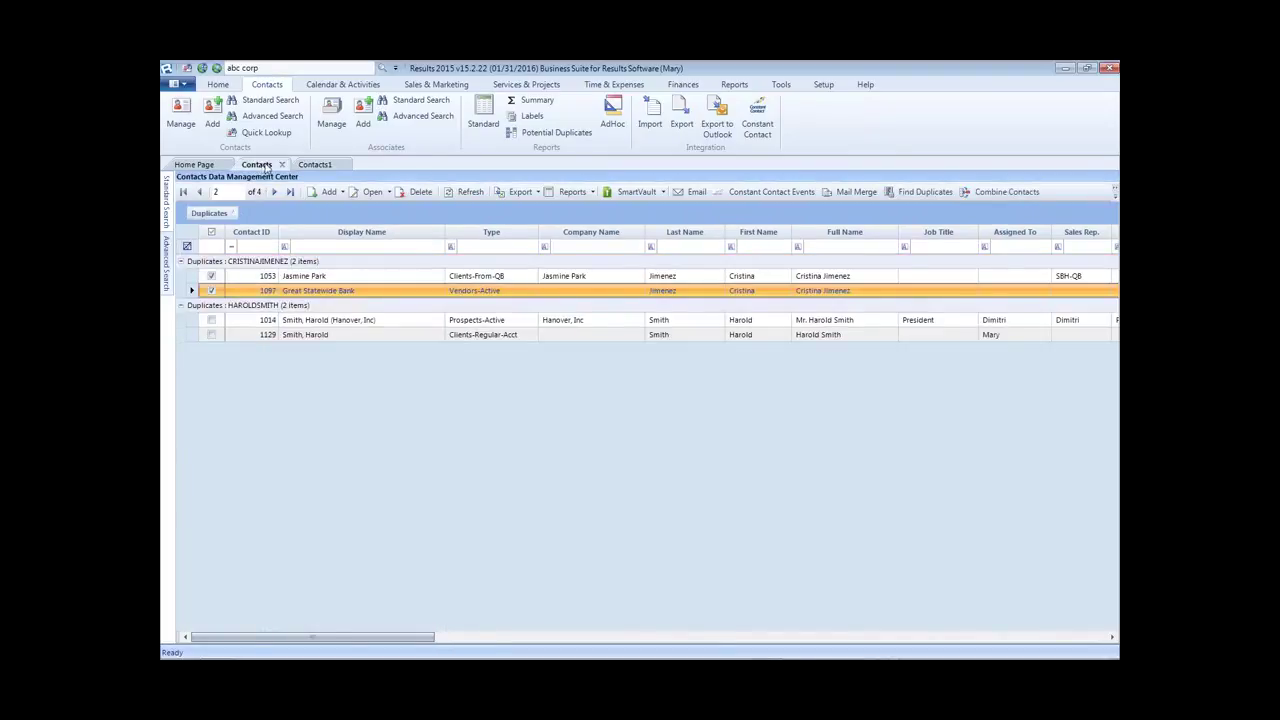
Step: Find duplicates in the second, unfiltered contact list using Company Name as the criterion
left_click(328, 166)
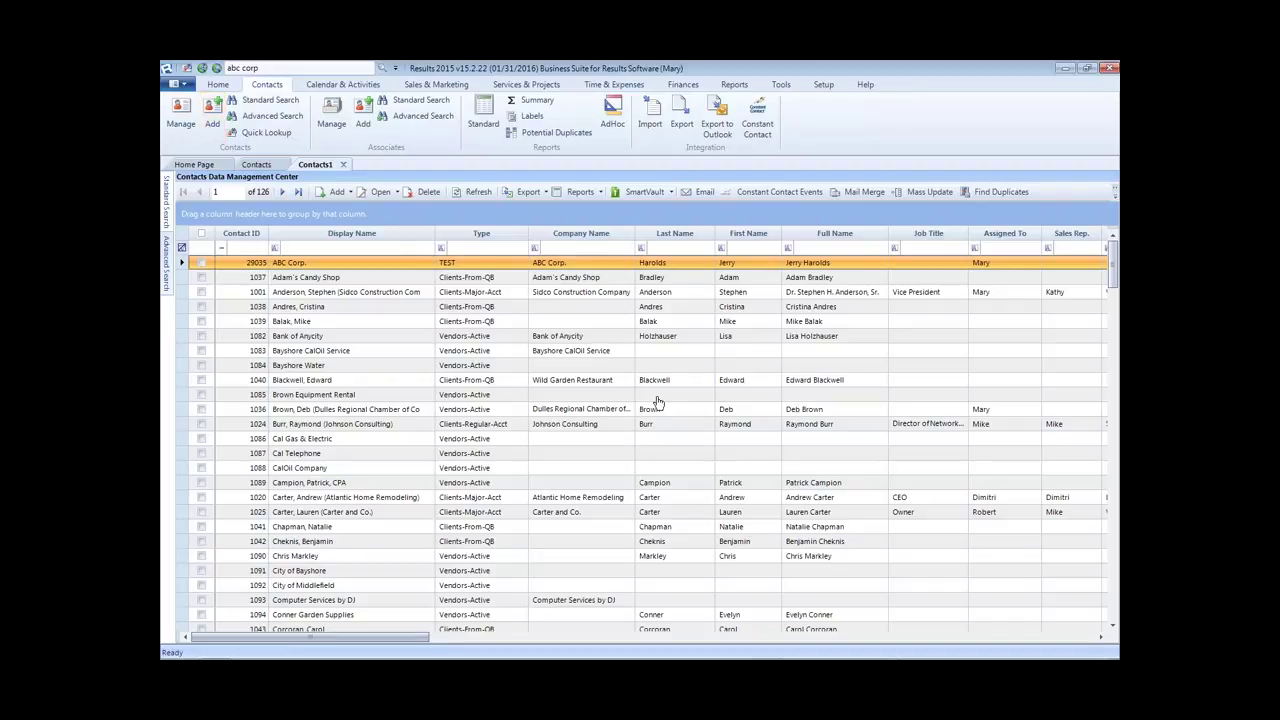
left_click(1003, 191)
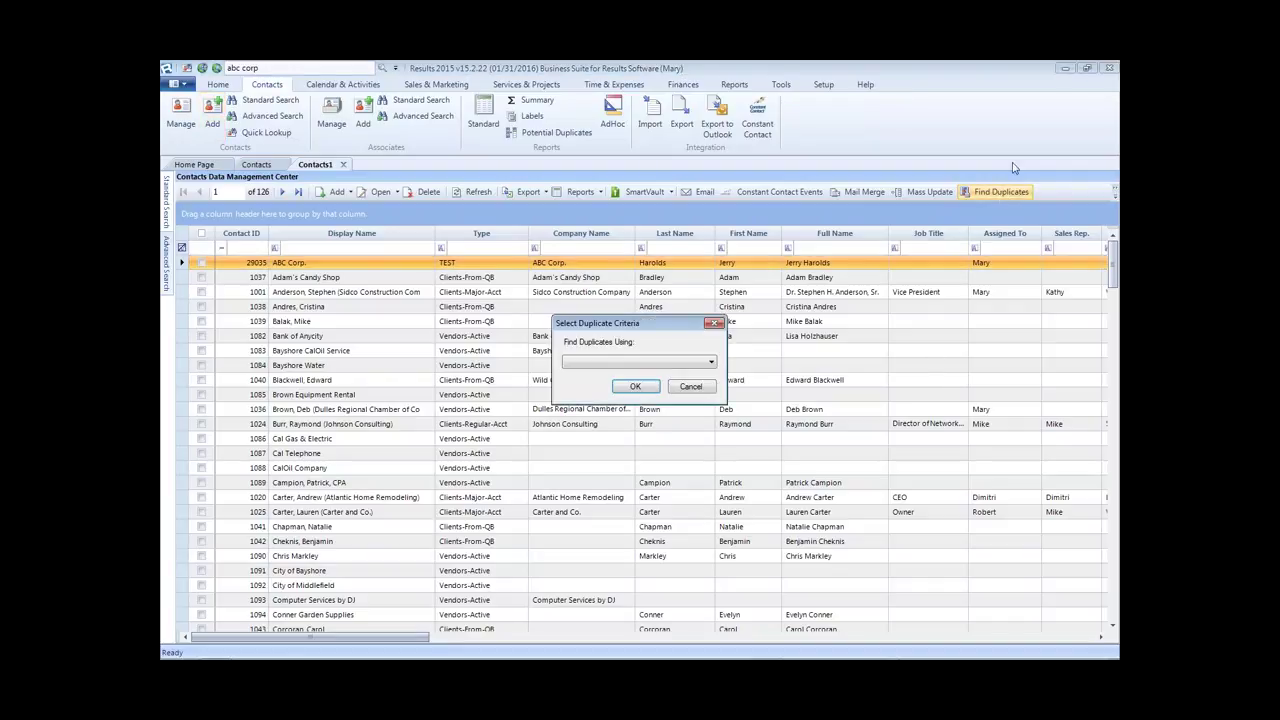
left_click(712, 363)
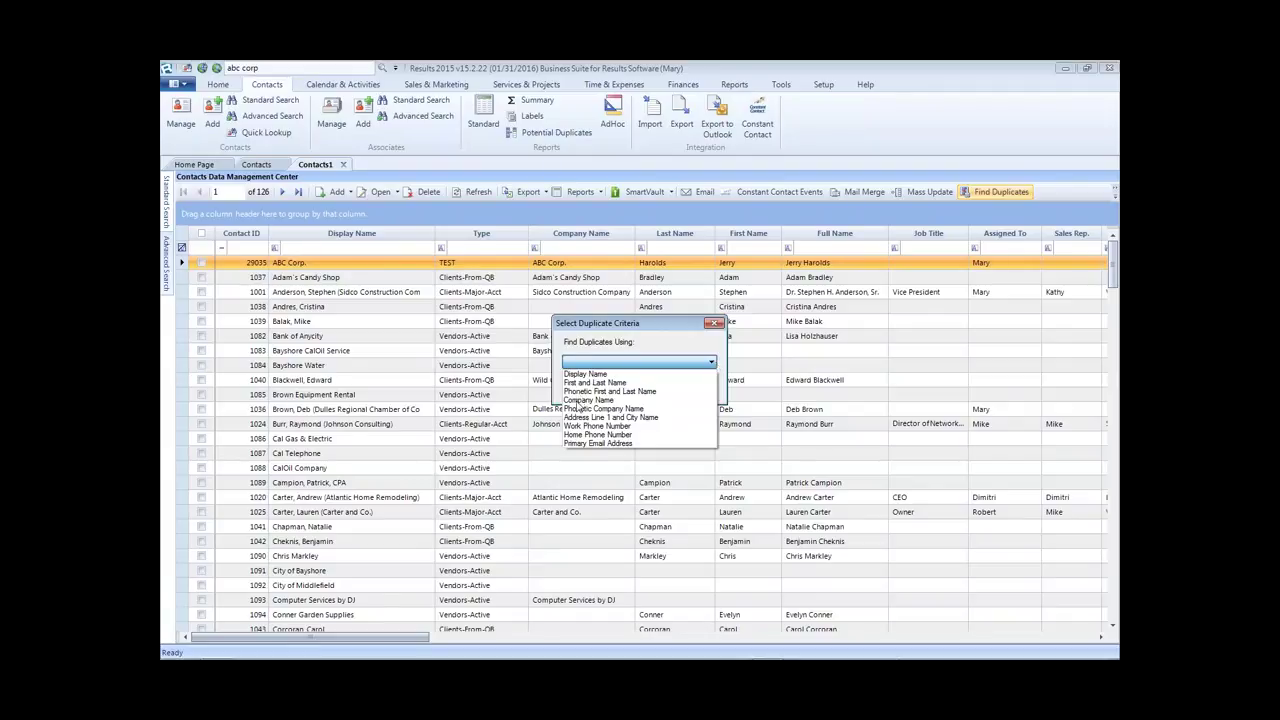
left_click(584, 400)
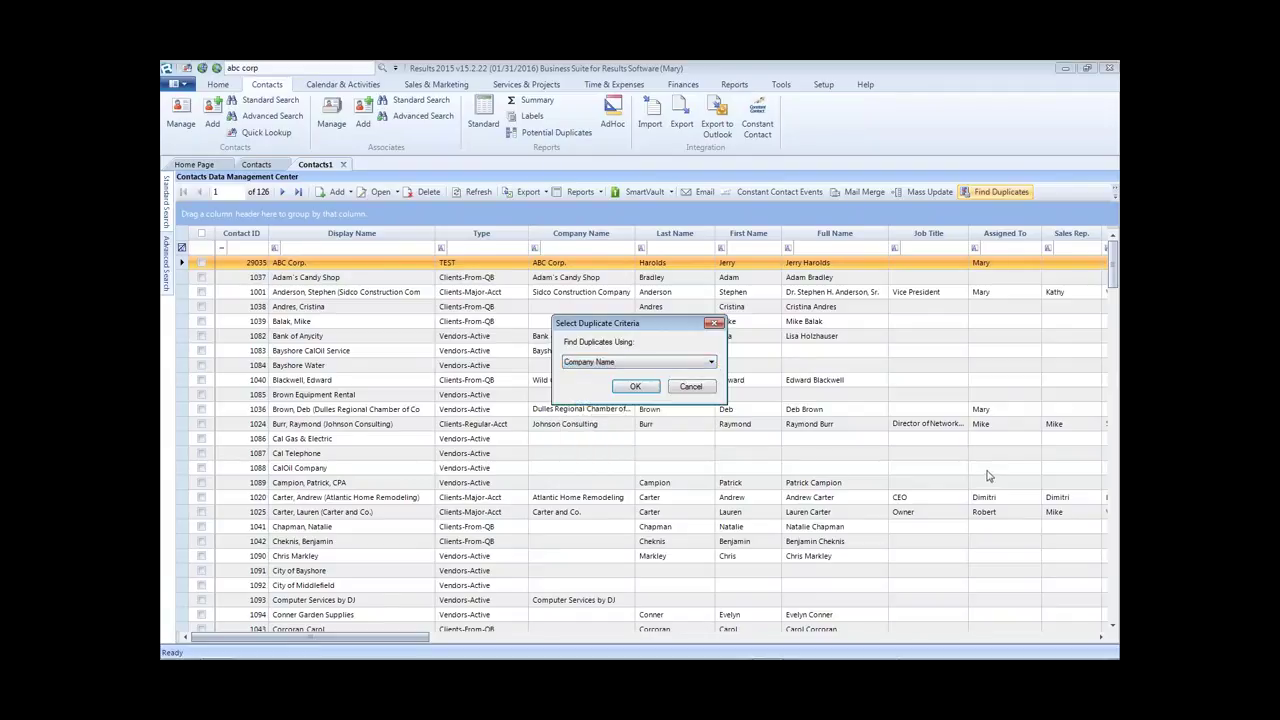
left_click(637, 387)
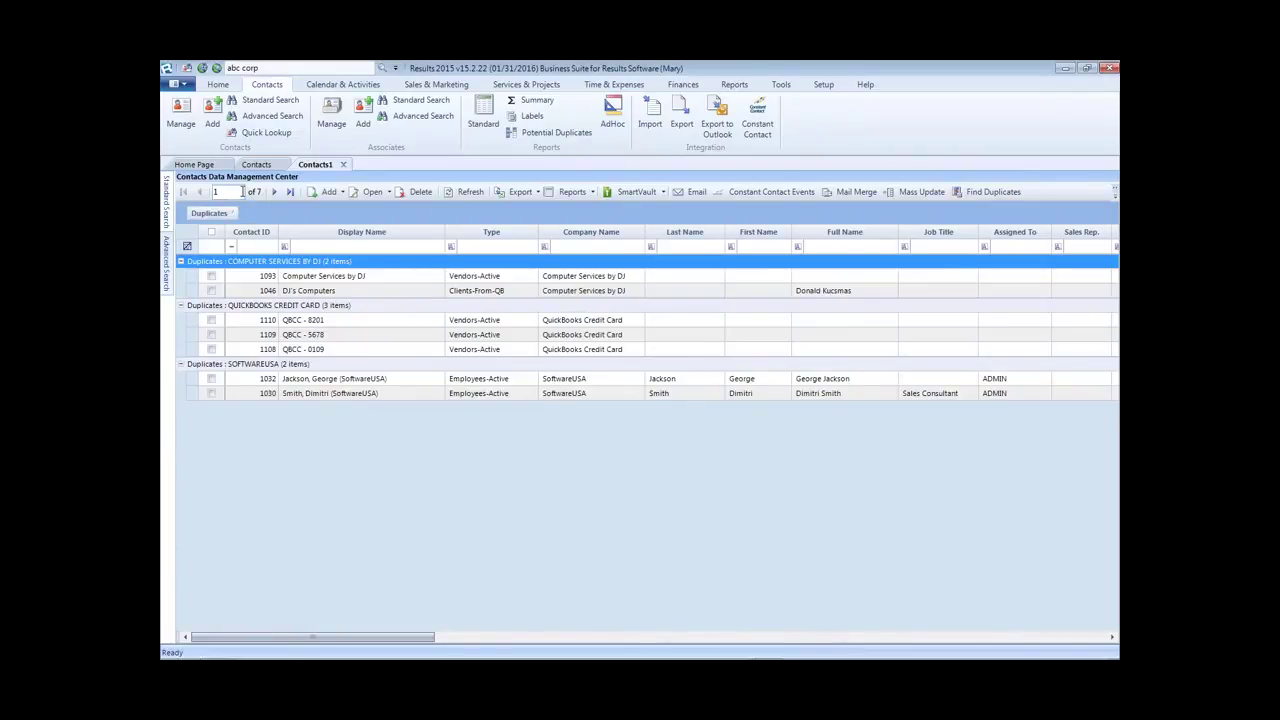
Step: Go through the Computer Services by DJ, QuickBooks Credit Card and SoftwareUSA duplicate groups, checking each record's company name
left_click(594, 278)
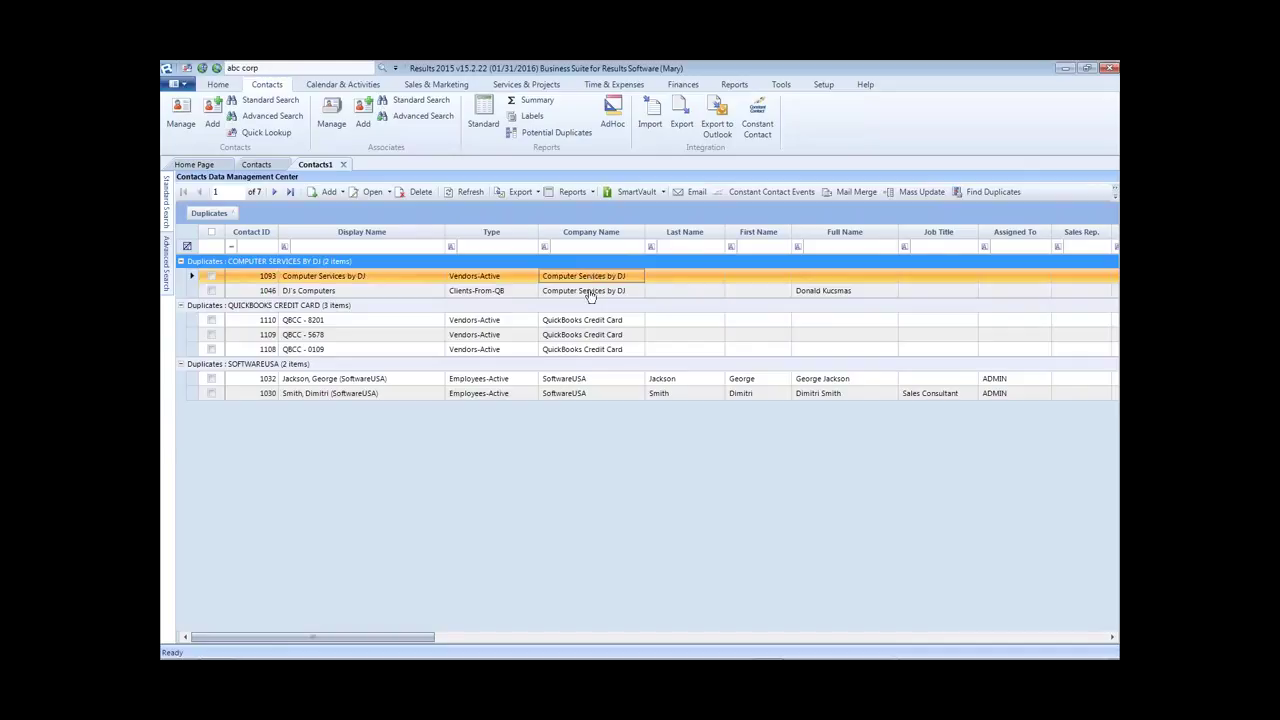
left_click(591, 291)
left_click(603, 322)
left_click(605, 336)
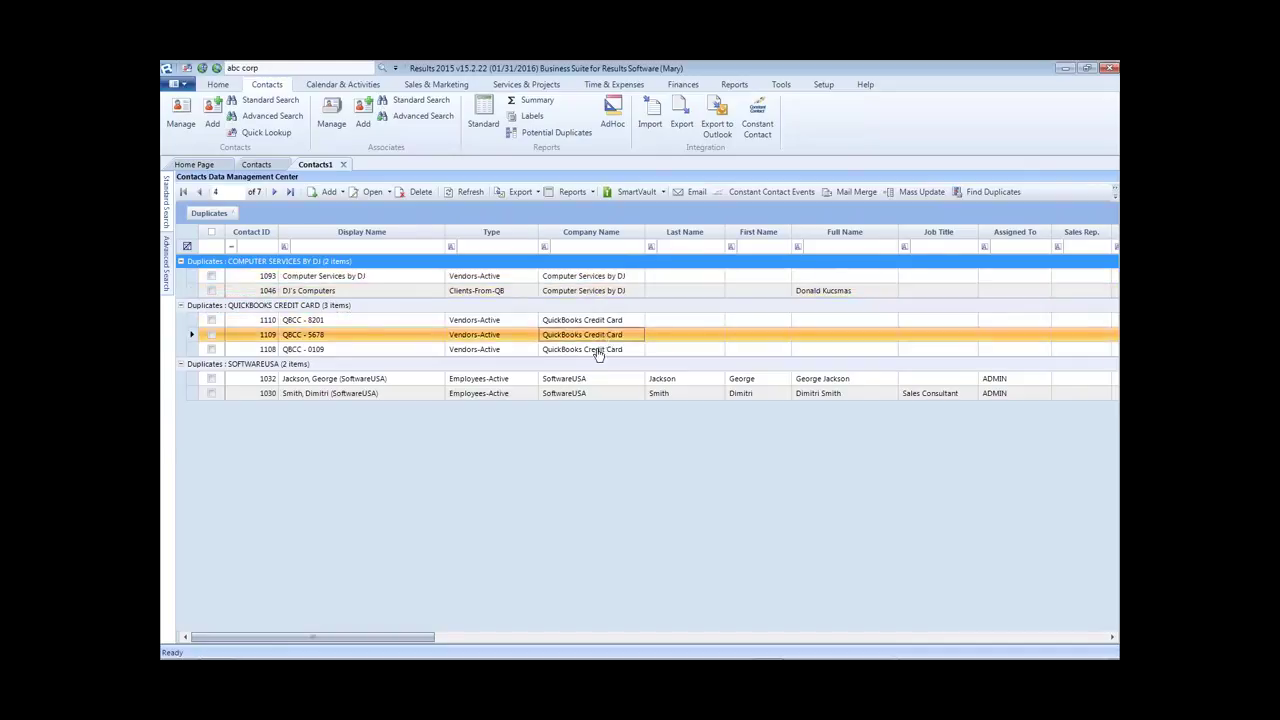
left_click(597, 351)
left_click(575, 381)
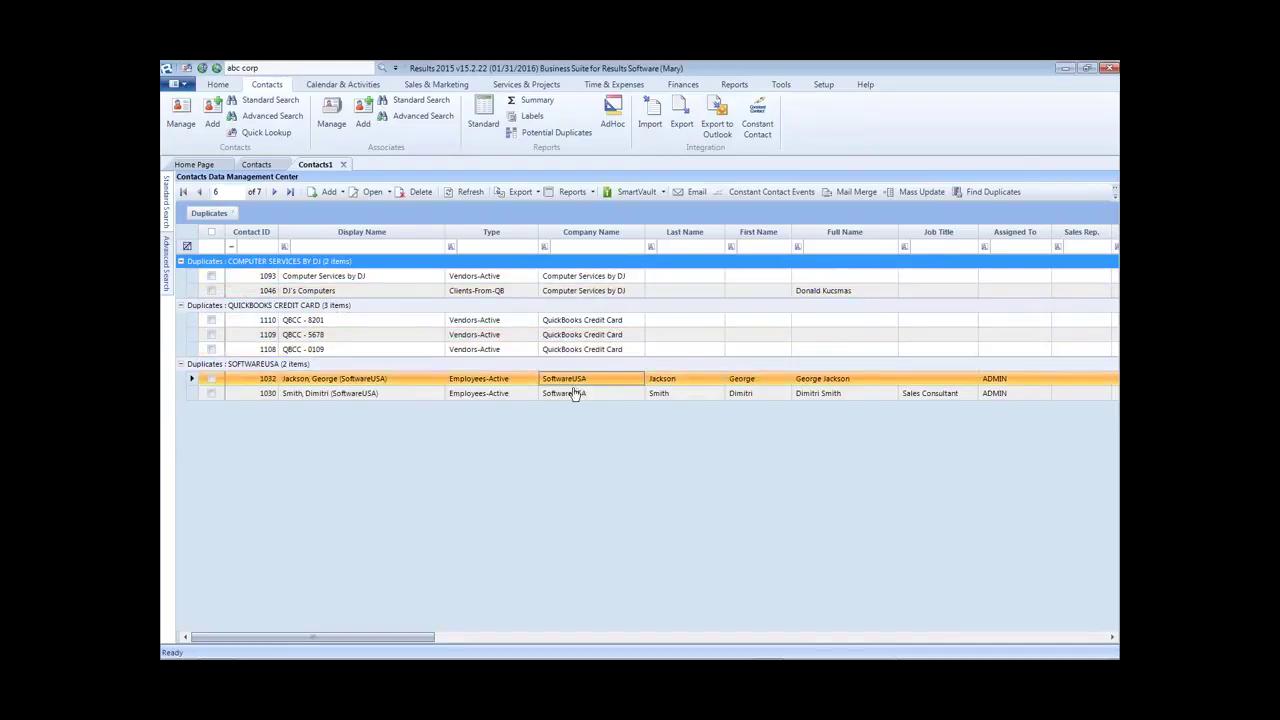
left_click(578, 394)
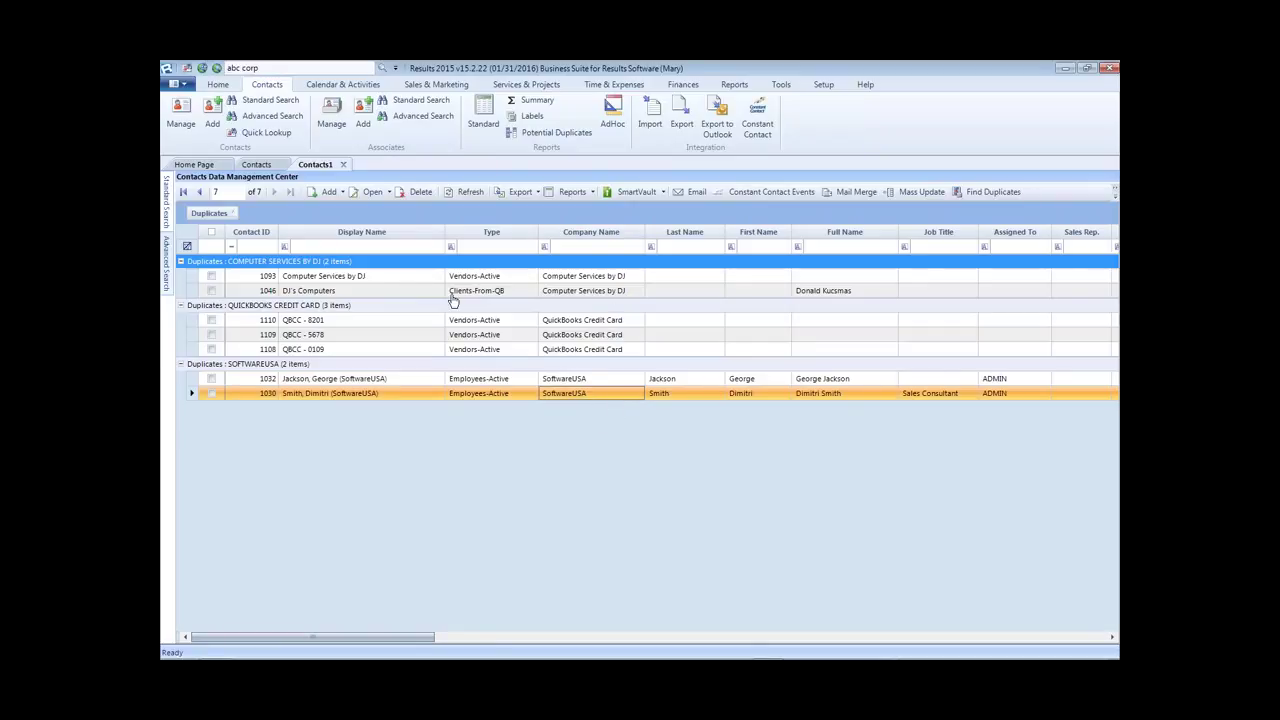
Step: Find duplicates in a new contact list using Address Line 1 and City Name, and compare them with the company-name duplicates
left_click(181, 115)
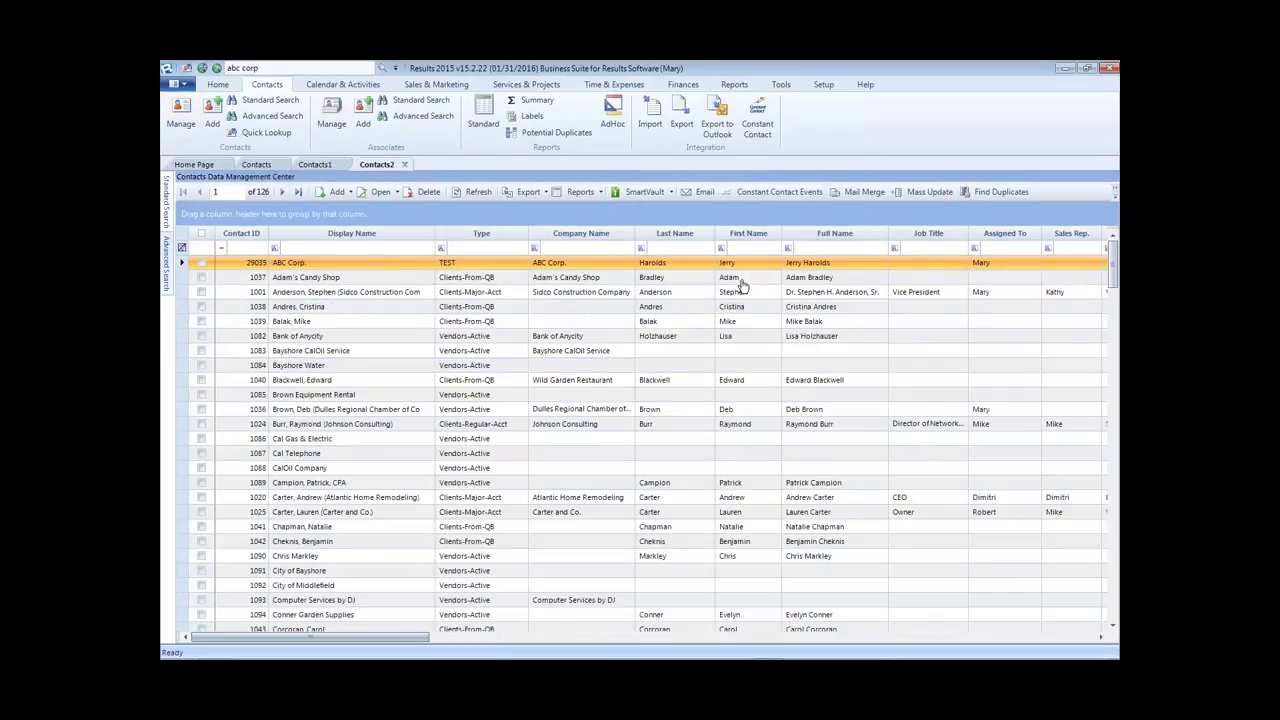
left_click(1003, 192)
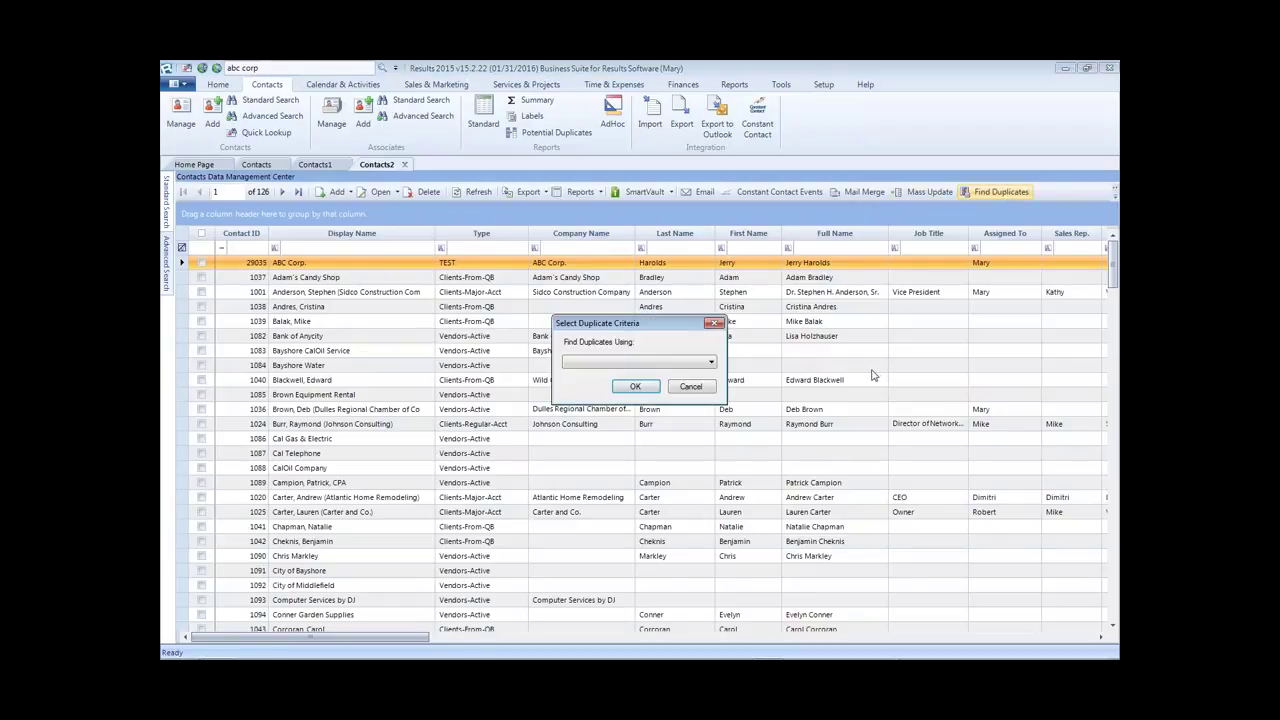
left_click(713, 363)
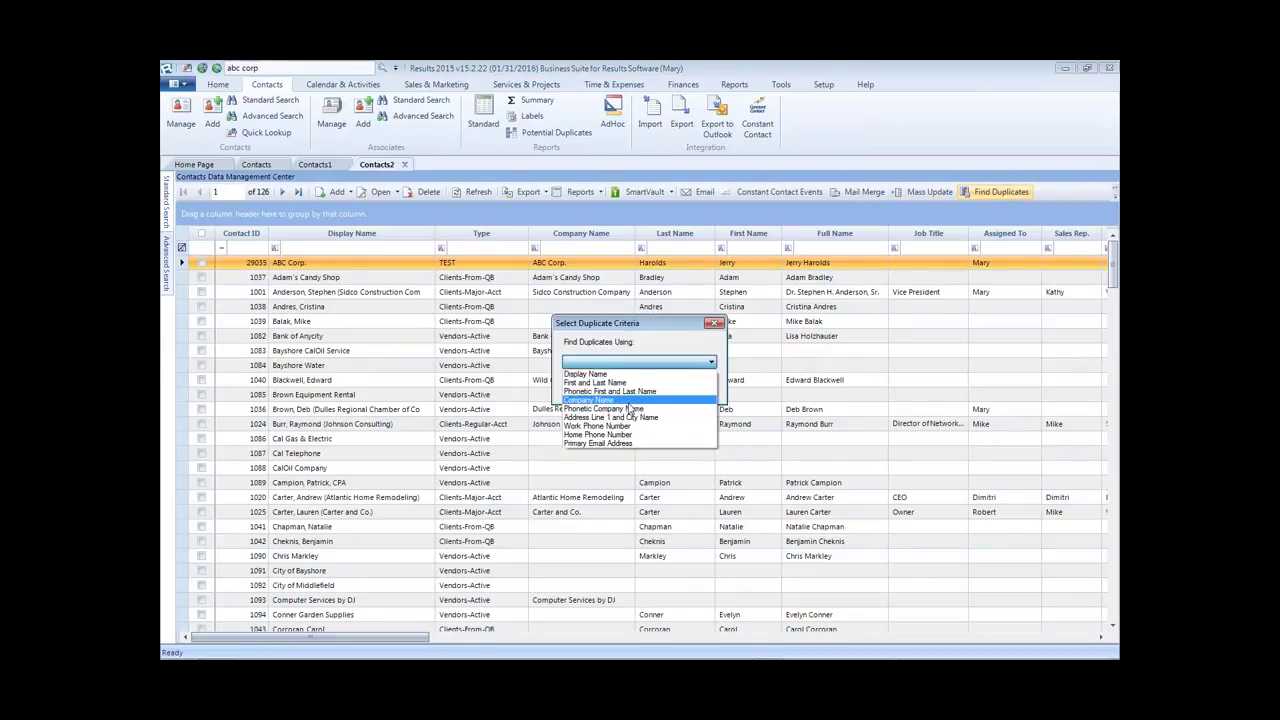
left_click(612, 417)
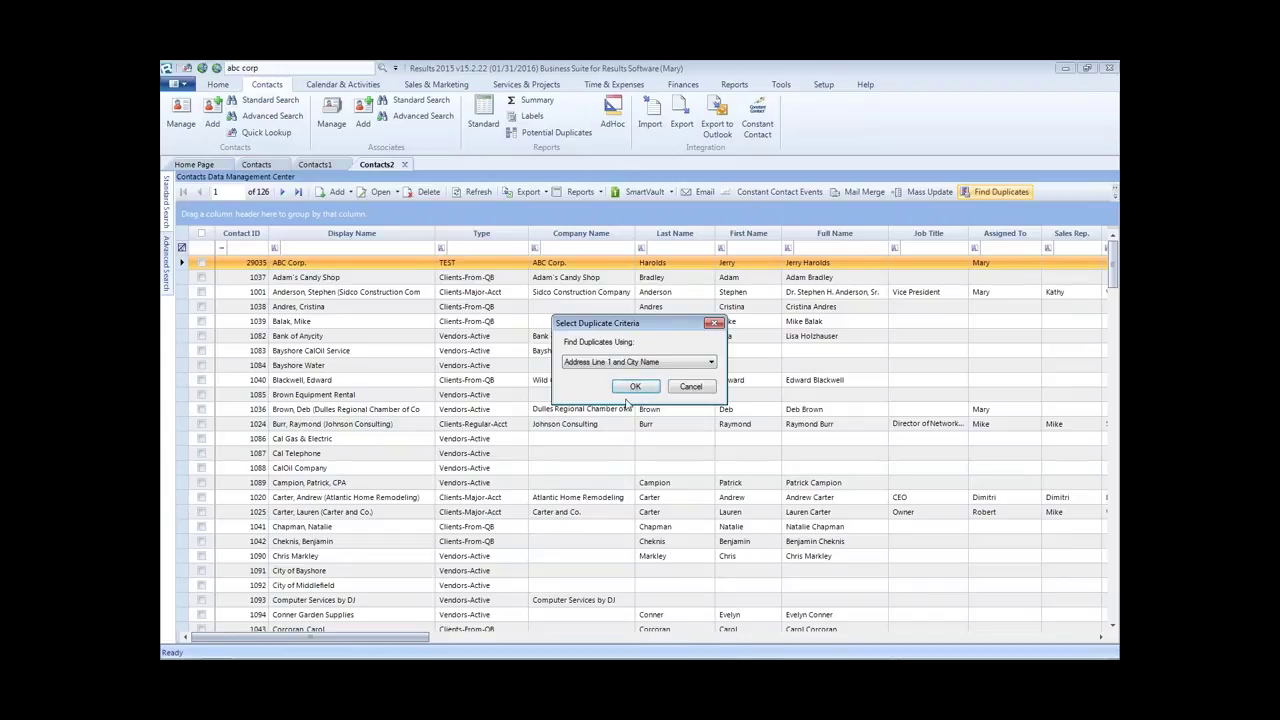
left_click(635, 389)
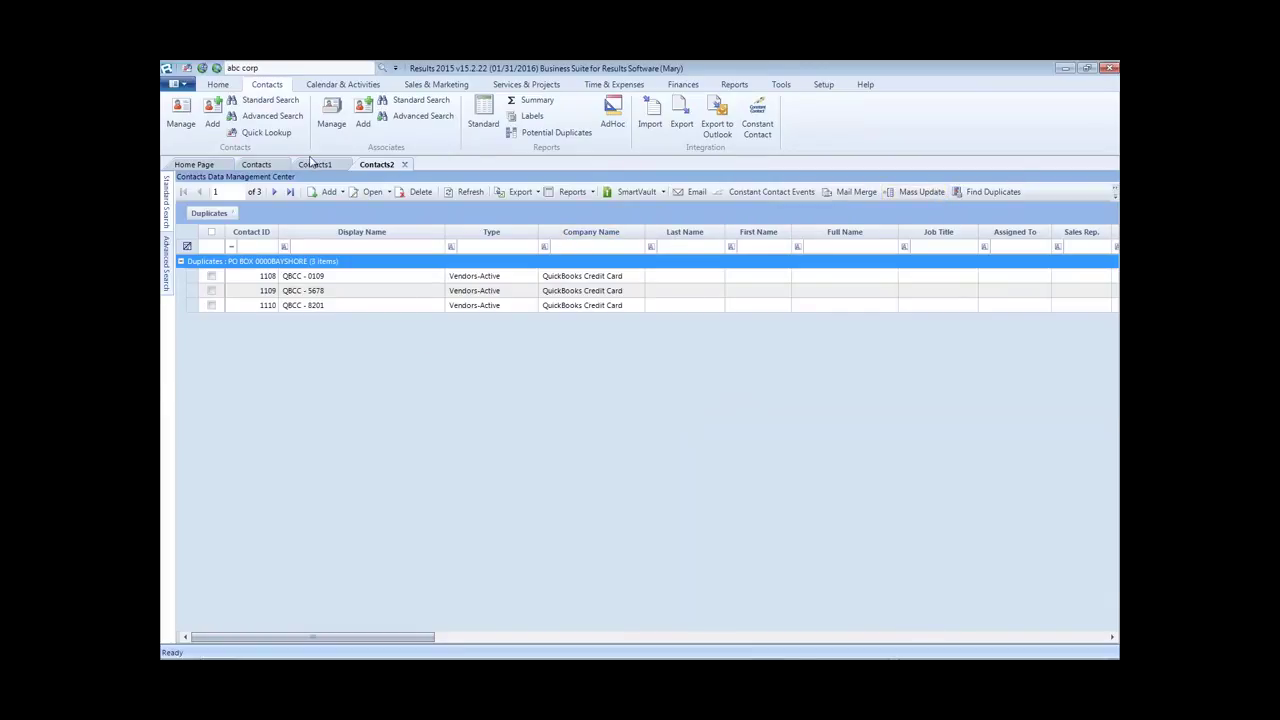
left_click(314, 164)
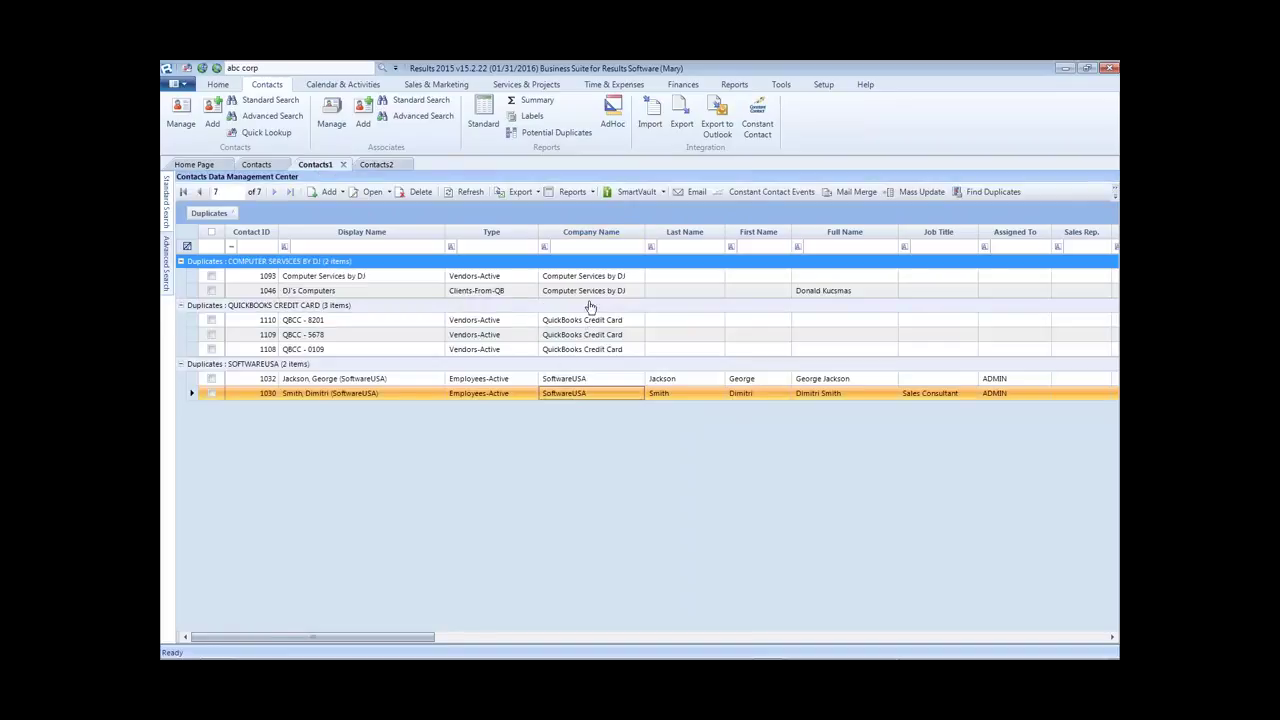
left_click(384, 165)
Step: Mark the three QuickBooks Credit Card duplicates, open them together, and check the address fields of the first record
left_click(211, 276)
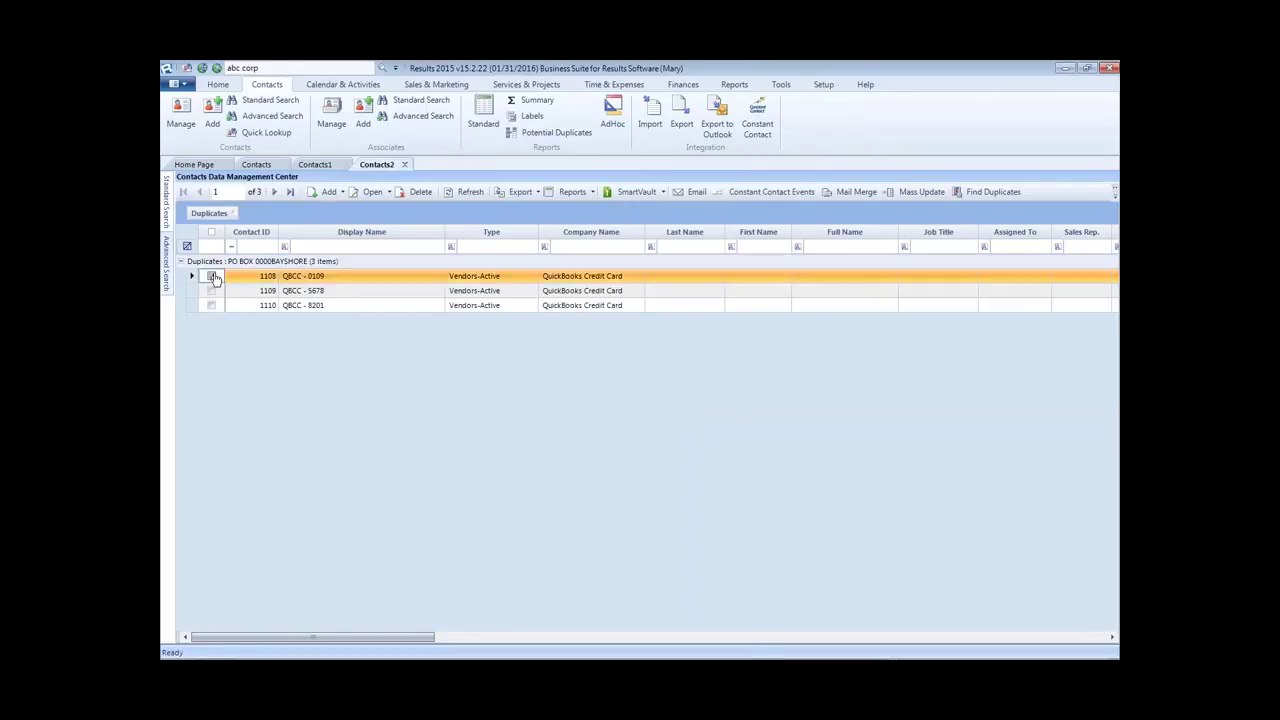
left_click(211, 290)
left_click(211, 305)
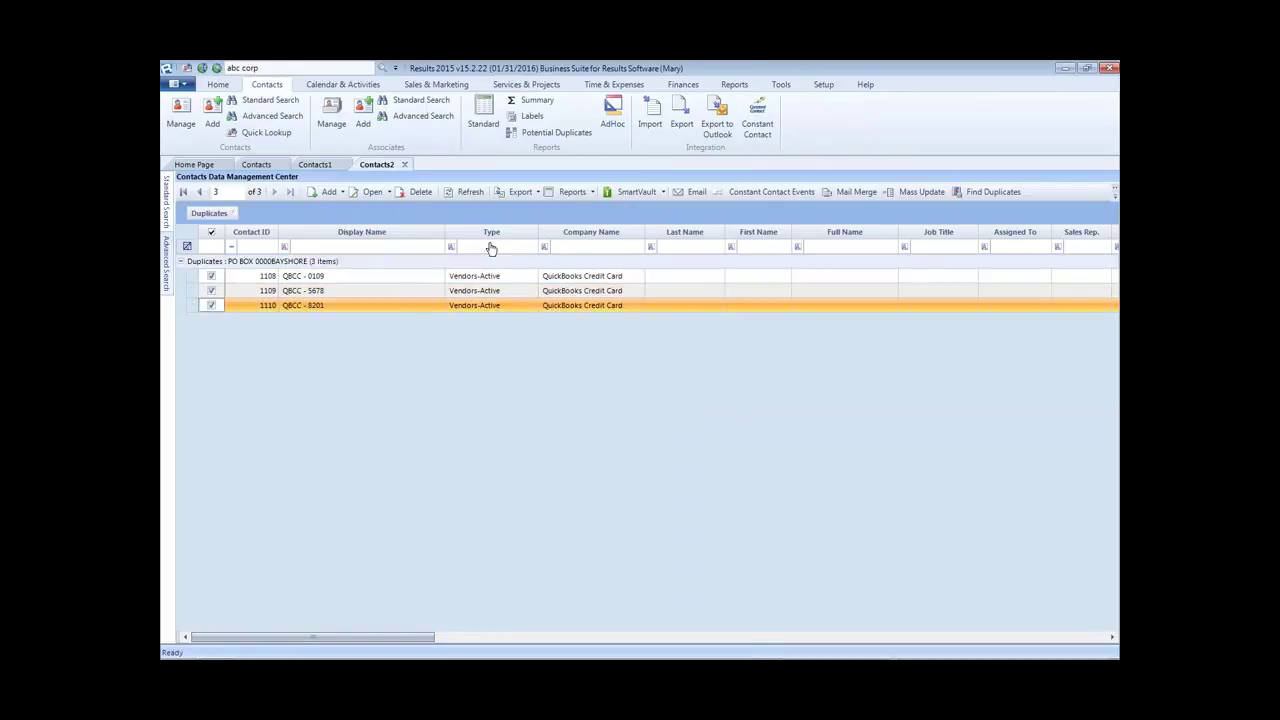
left_click(370, 192)
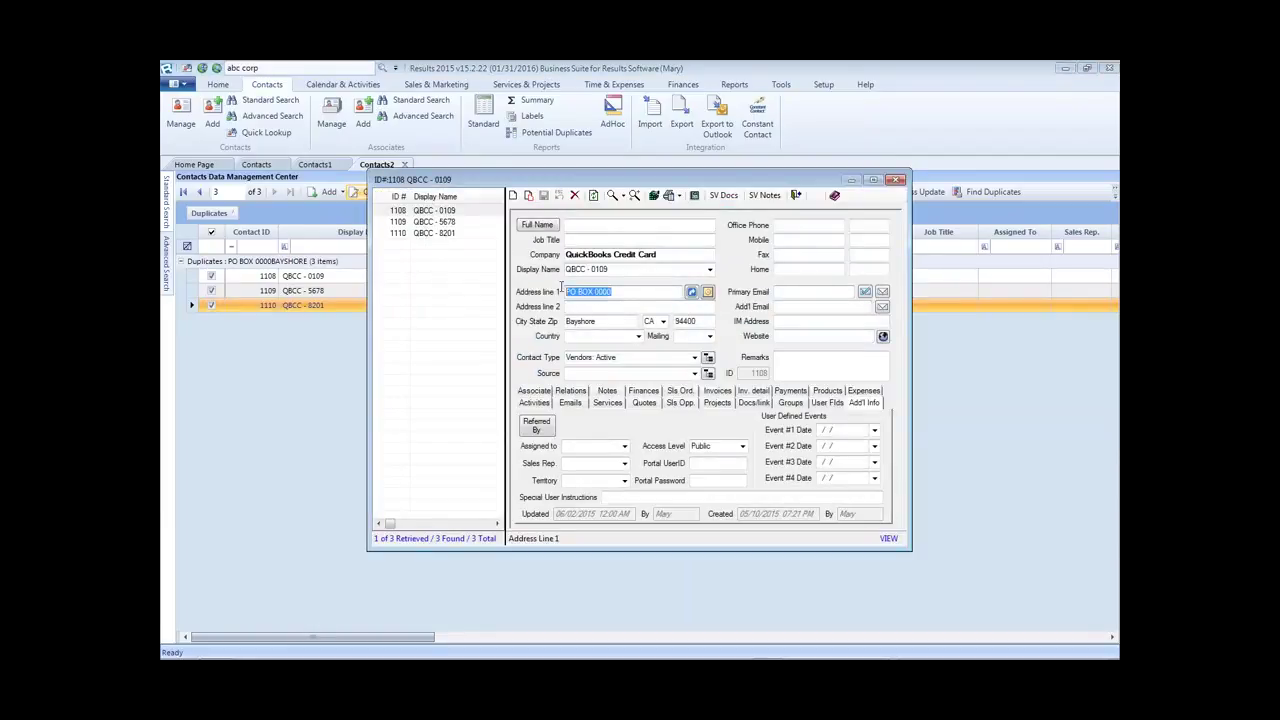
left_click(698, 320)
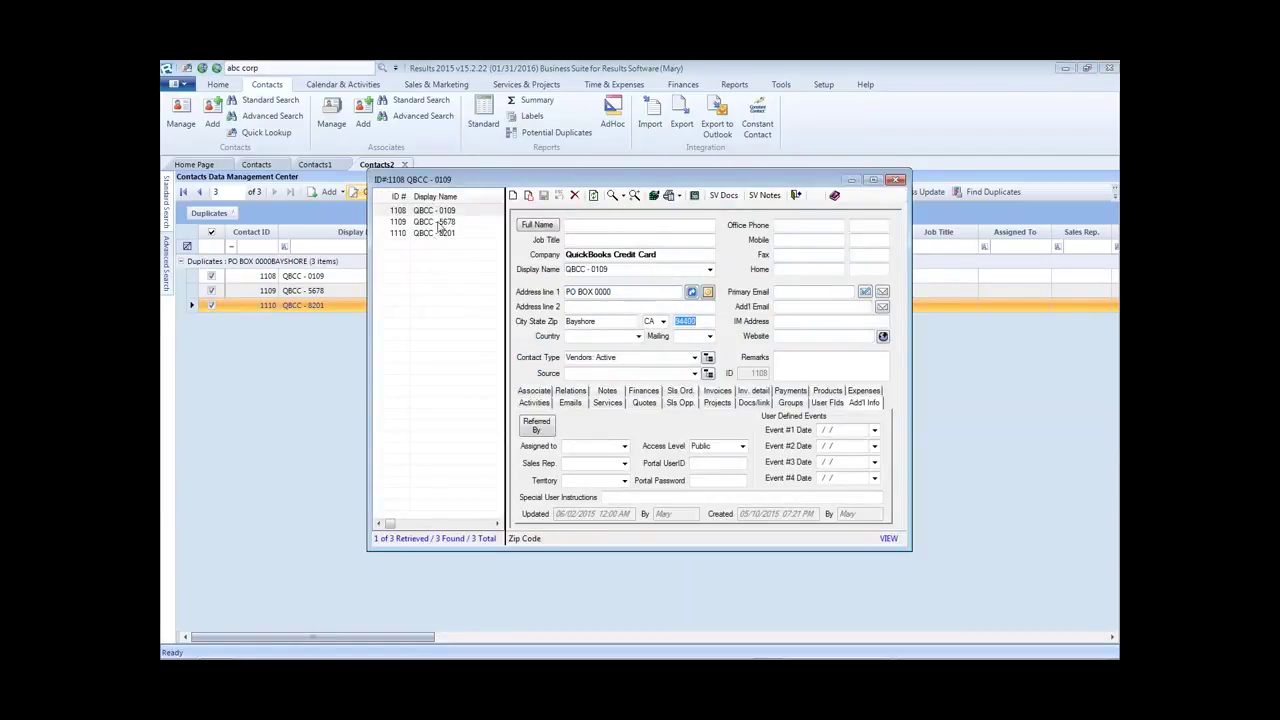
left_click(549, 317)
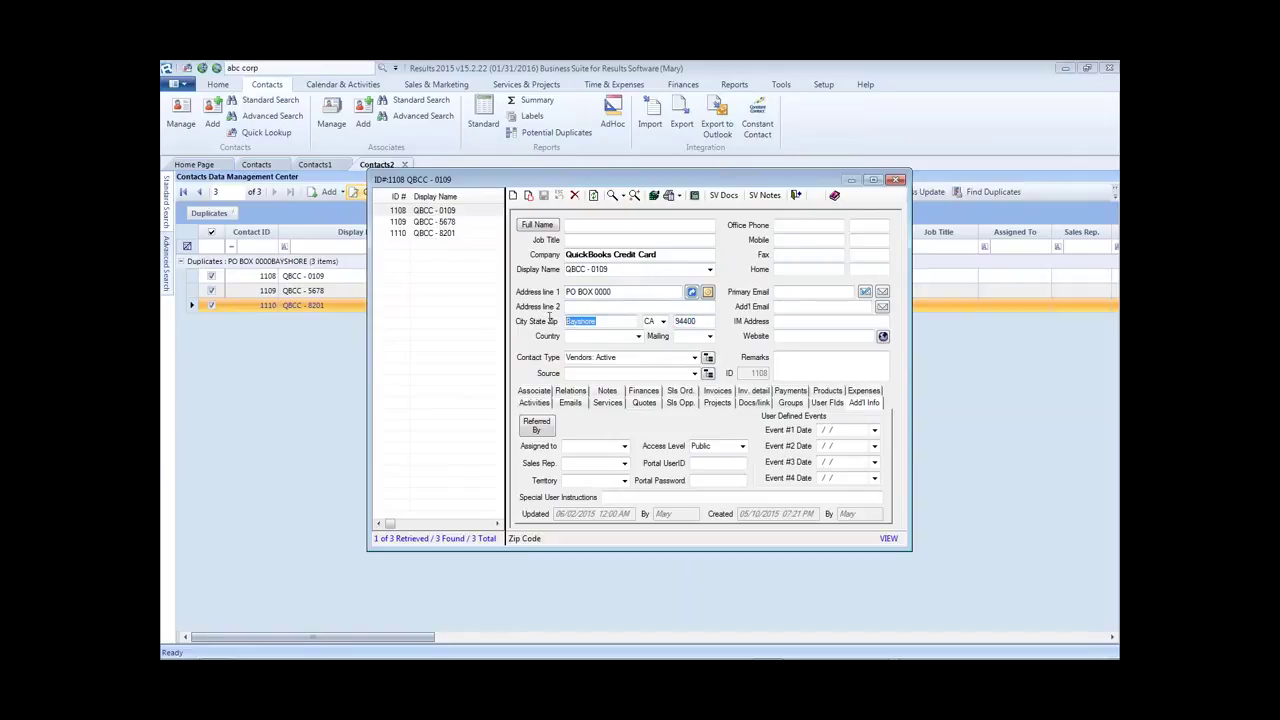
left_click(435, 210)
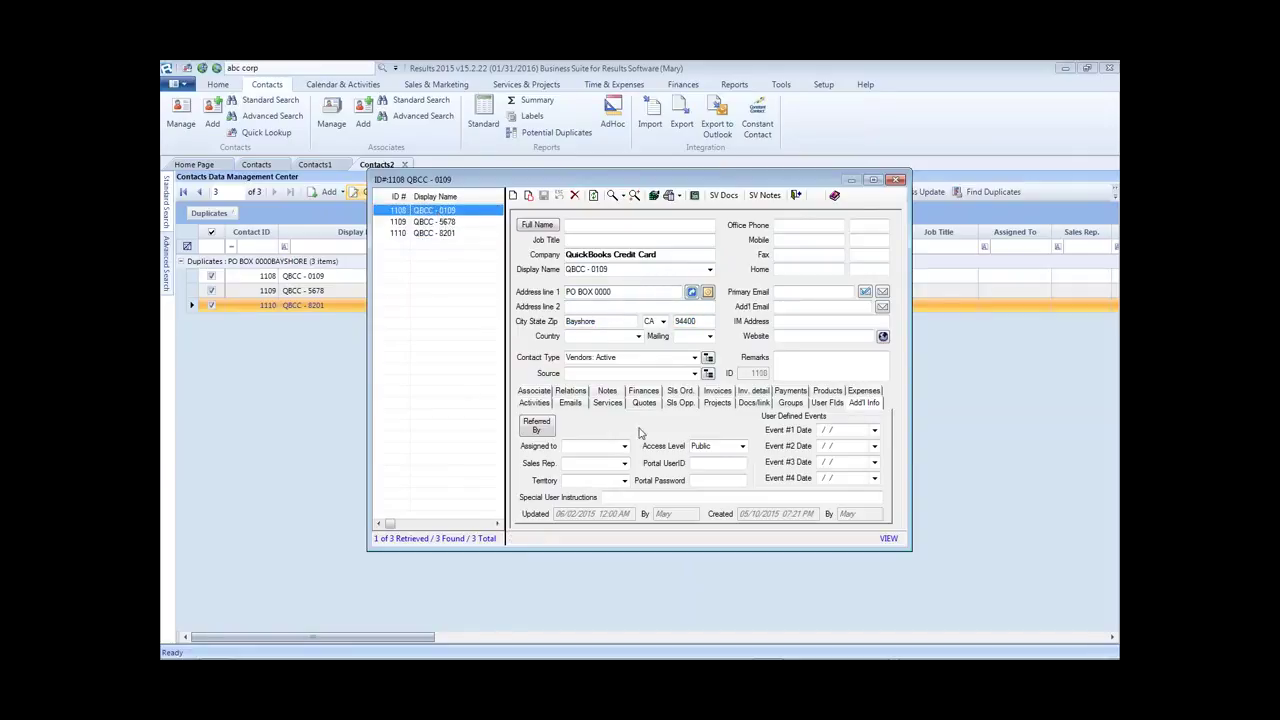
Step: Clear the company name of the second QuickBooks Credit Card record, enter a person's full name instead, and save the record
left_click(438, 222)
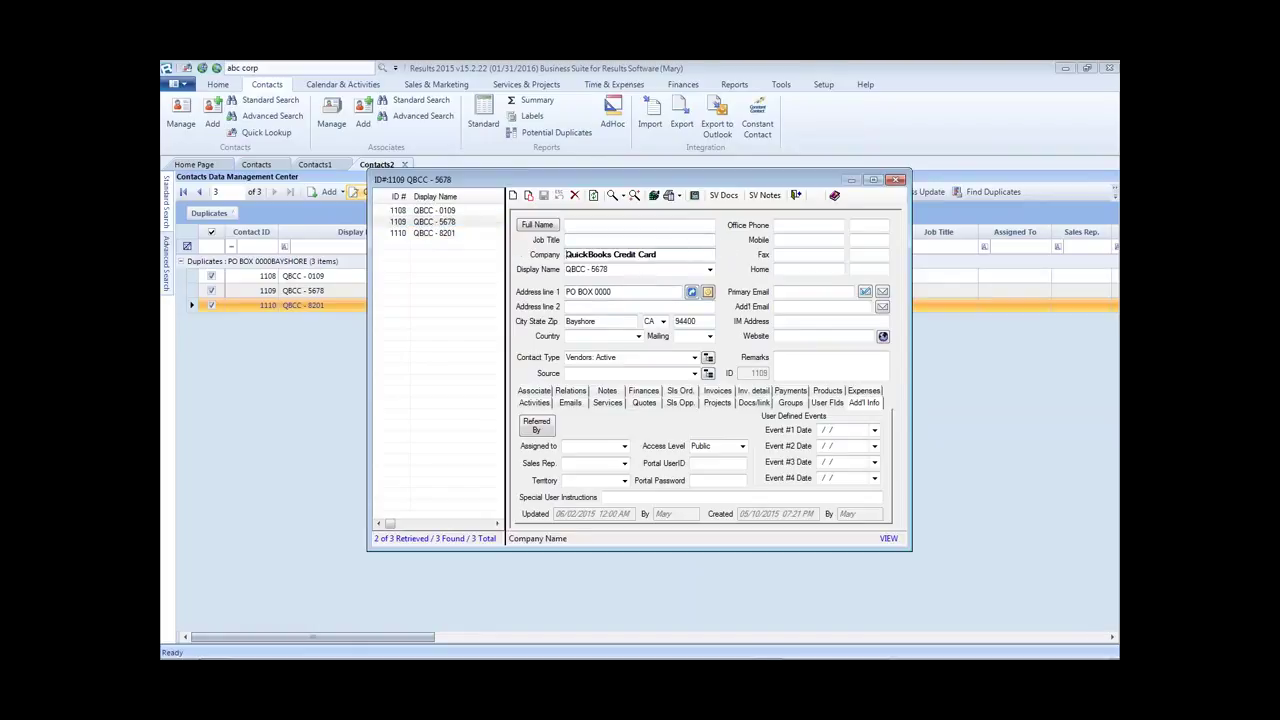
key("ctrl+a")
key("Delete")
left_click(576, 224)
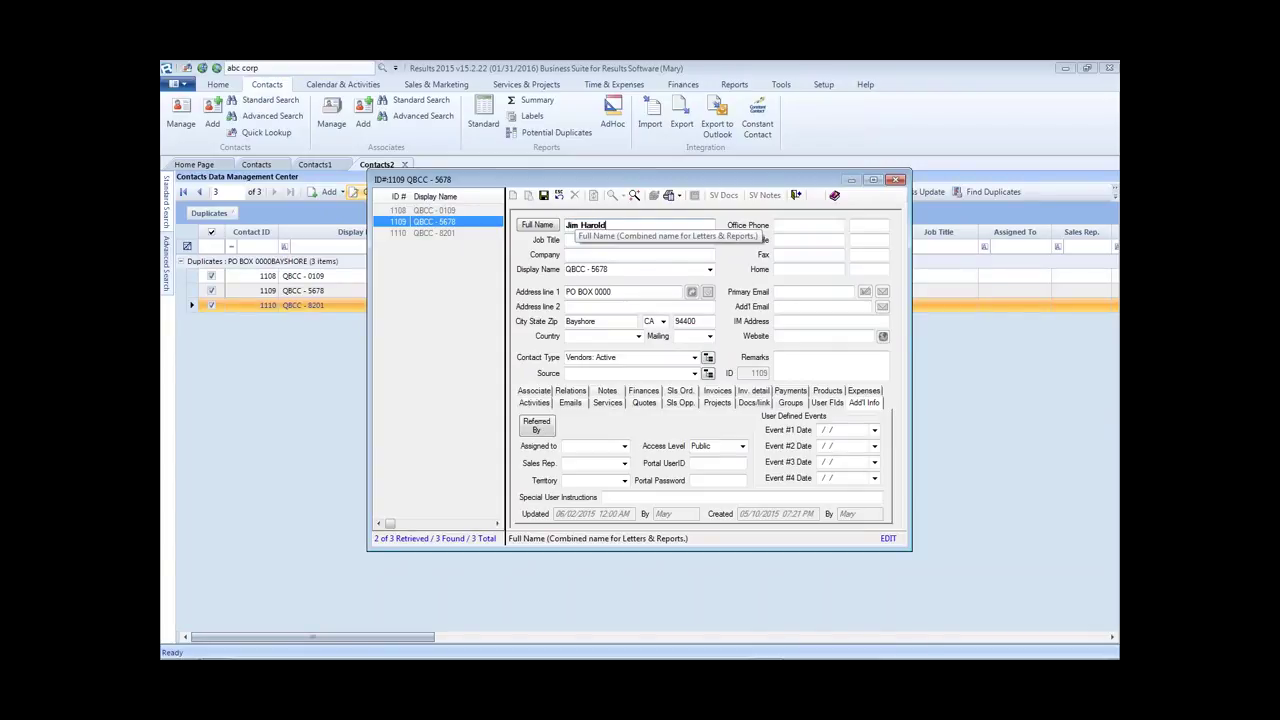
left_click(543, 195)
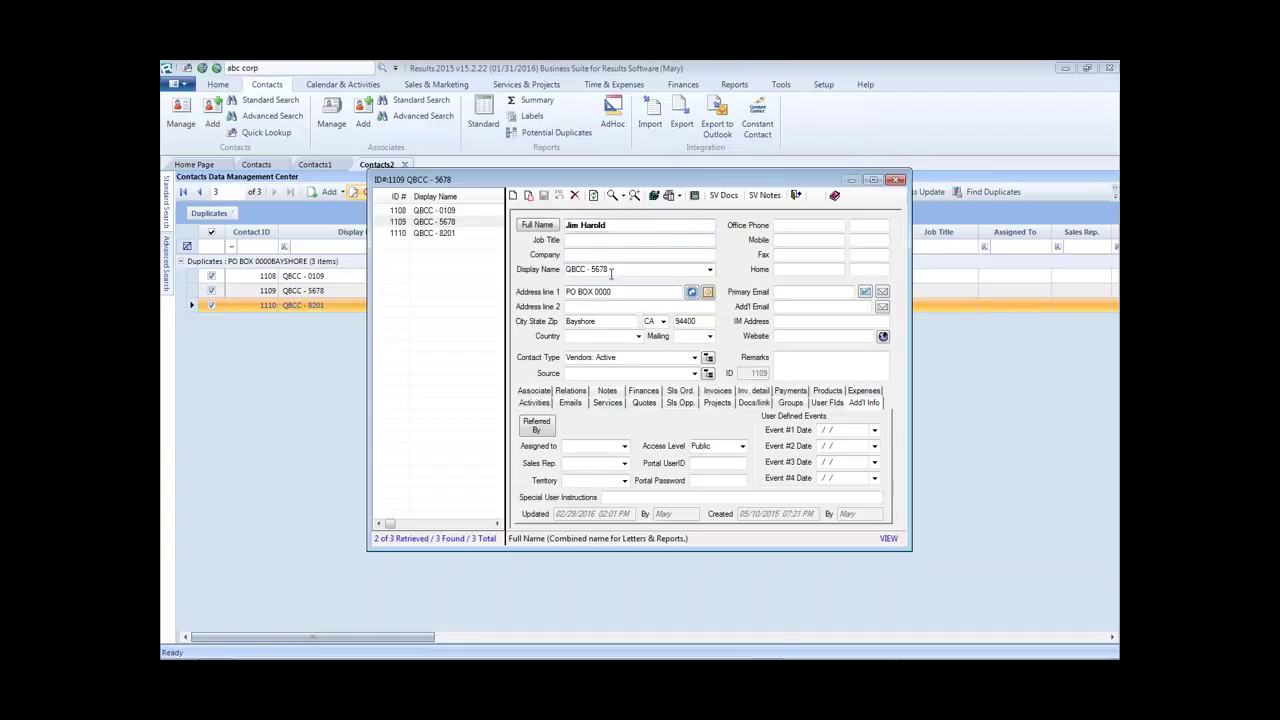
Step: Set the record's display name to the last-name-first form, save and close it, and check its company and name fields in the duplicates list
left_click(709, 269)
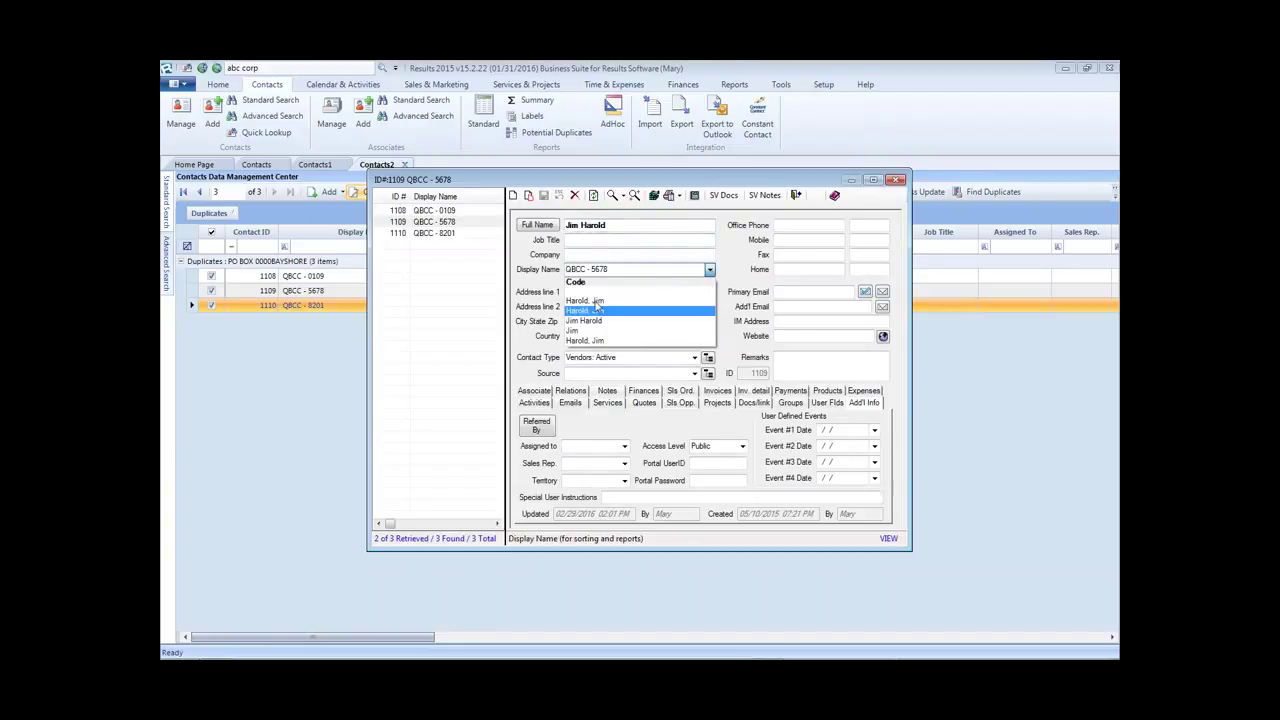
left_click(598, 305)
left_click(543, 195)
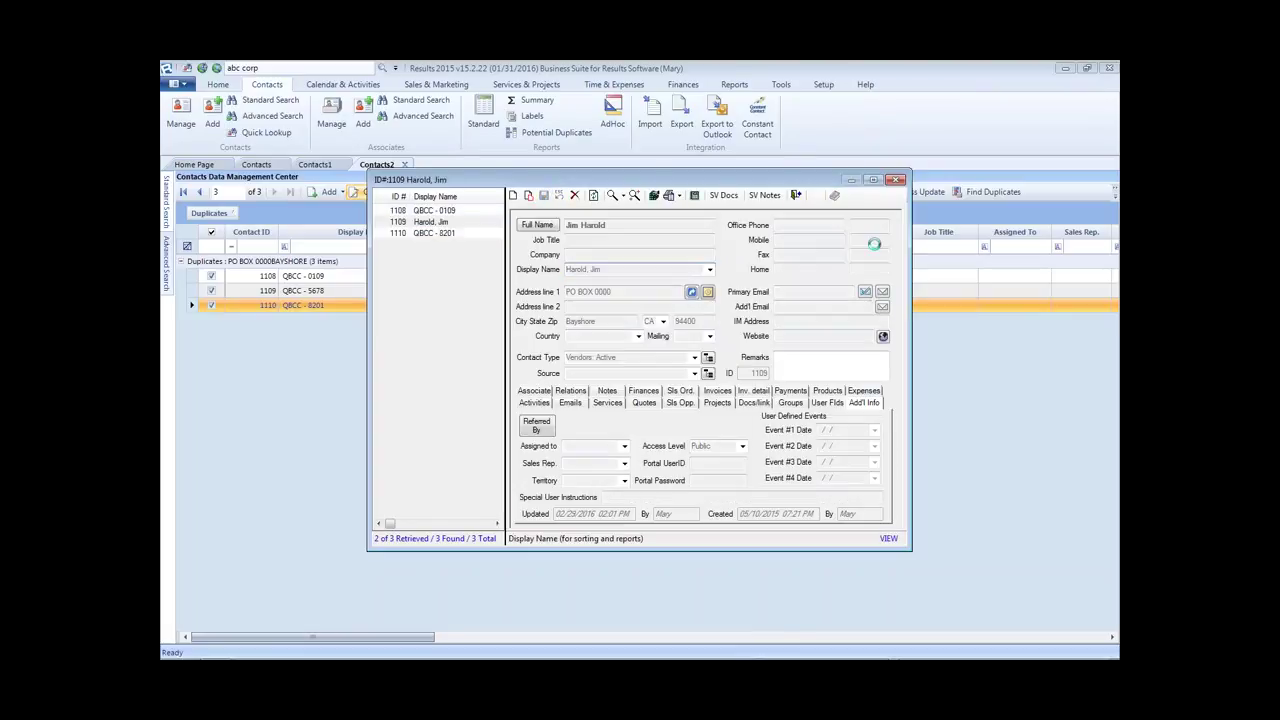
left_click(896, 179)
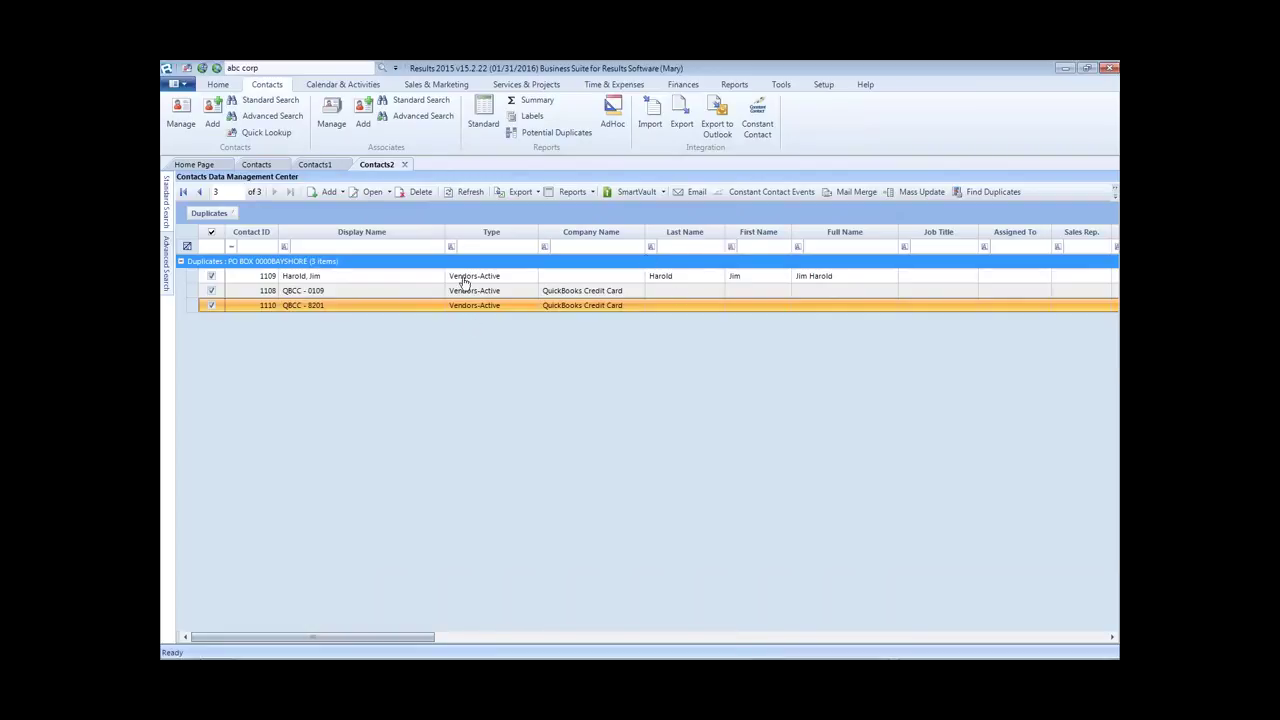
left_click(580, 277)
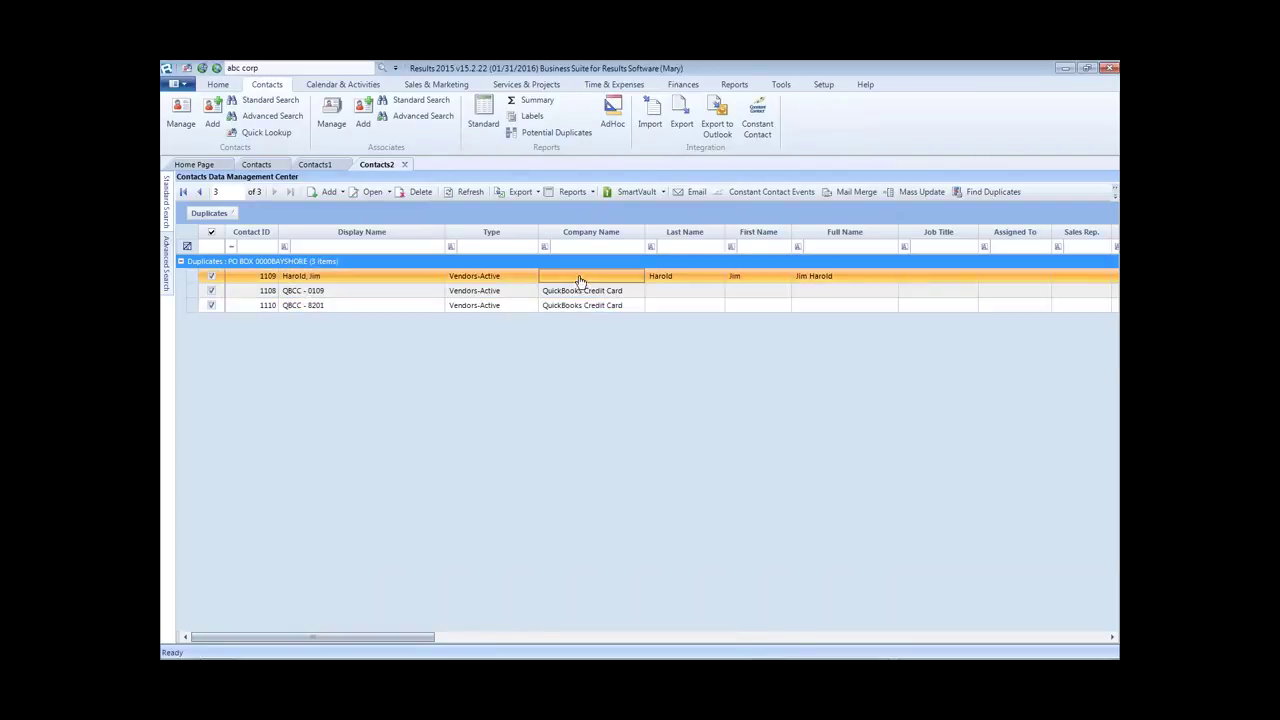
left_click(688, 280)
left_click(755, 279)
Step: Find duplicates in a new contact list using Work Phone Number, and compare the two records in the group containing Dru's Pharmacy
left_click(181, 123)
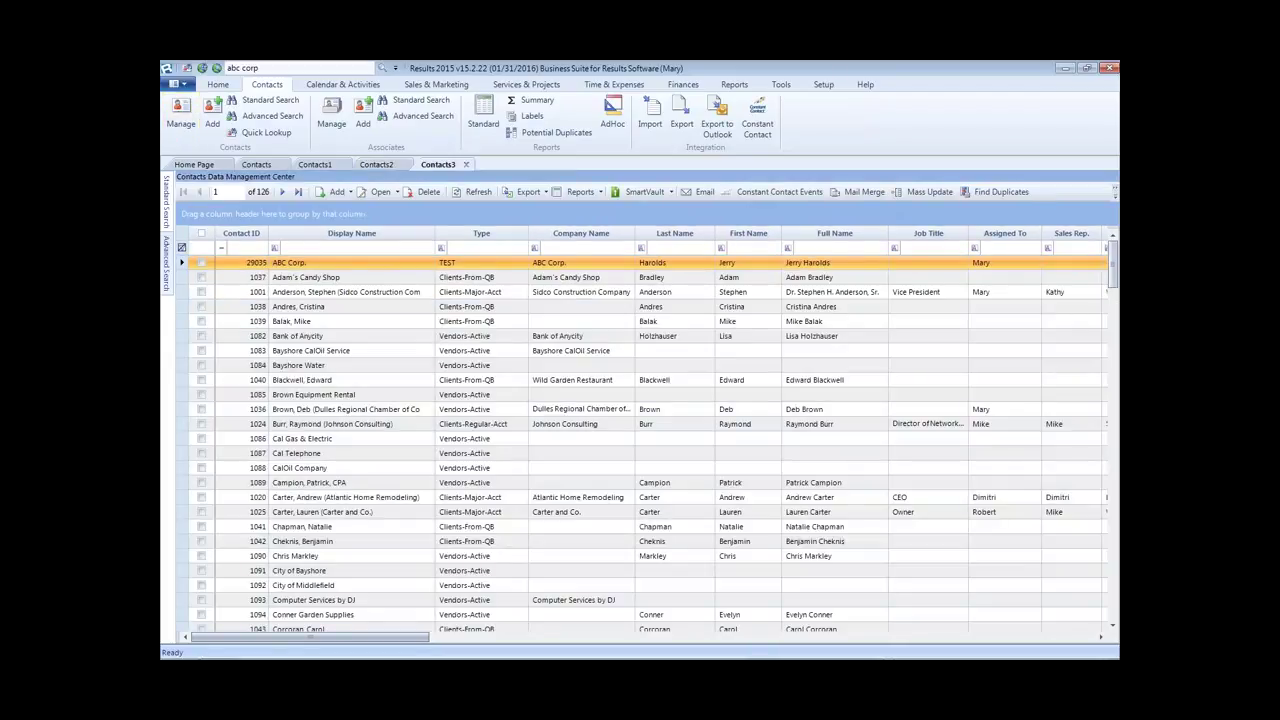
left_click(1001, 191)
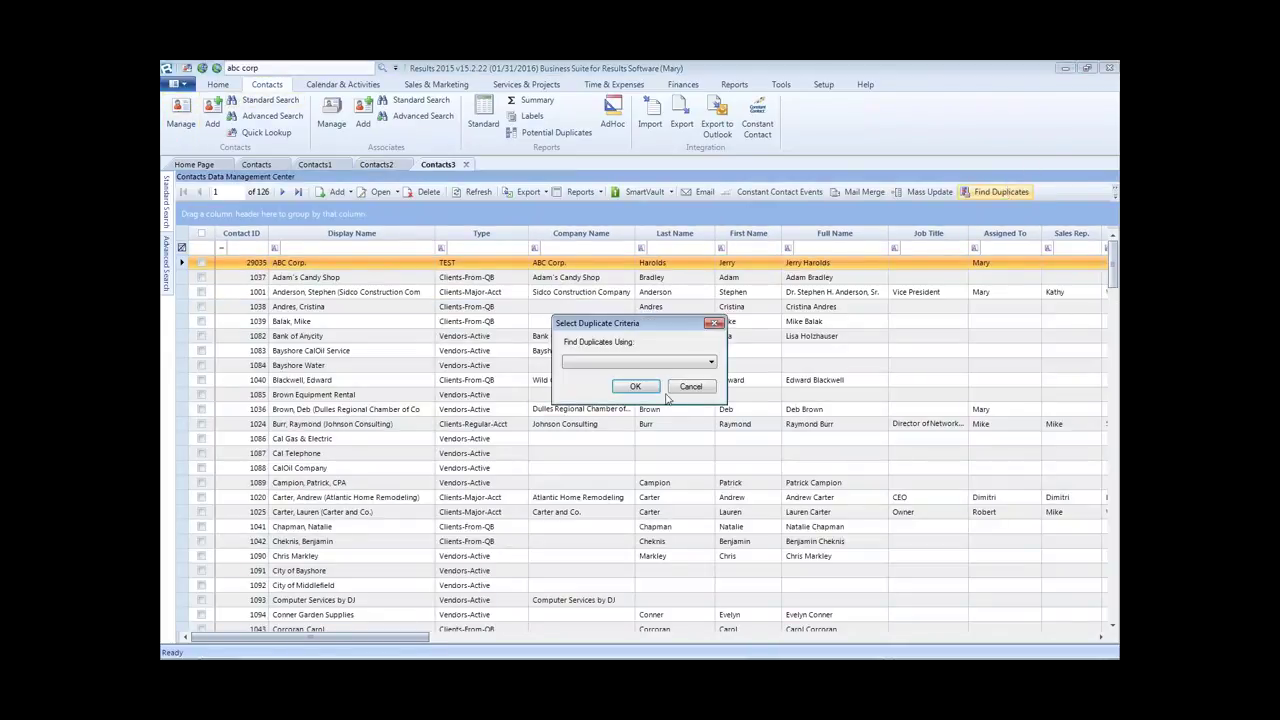
left_click(711, 362)
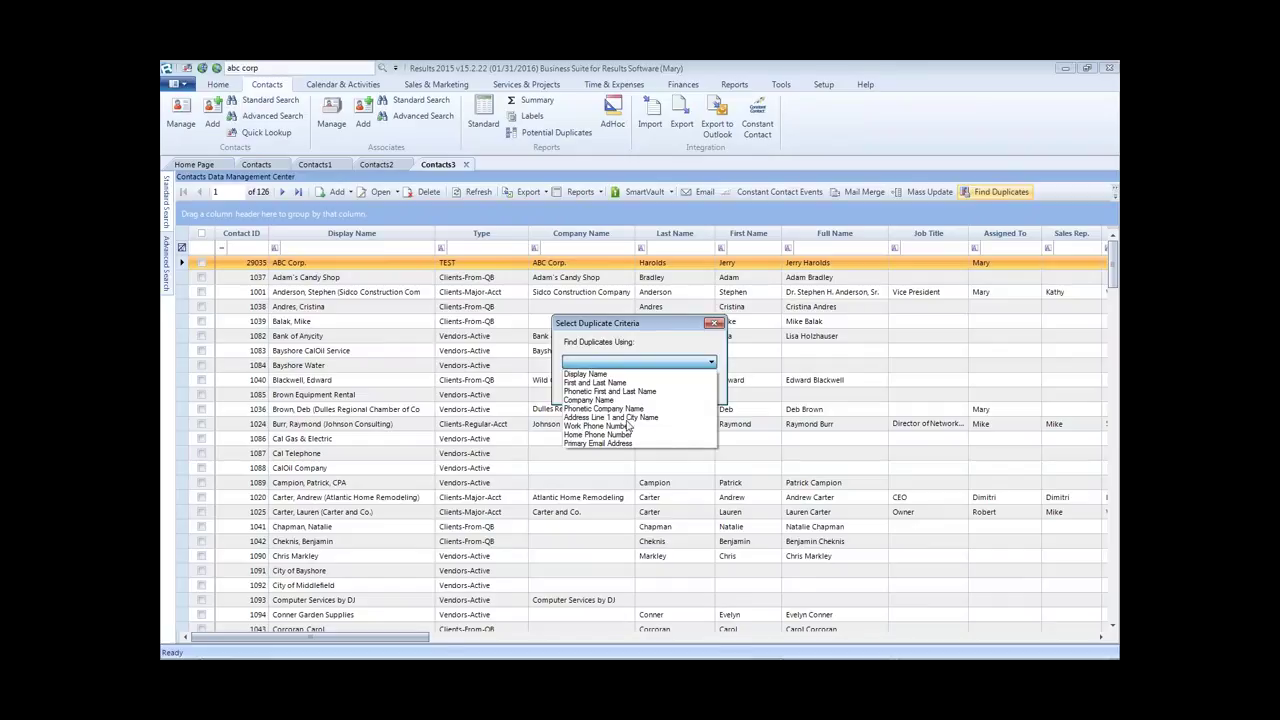
left_click(592, 426)
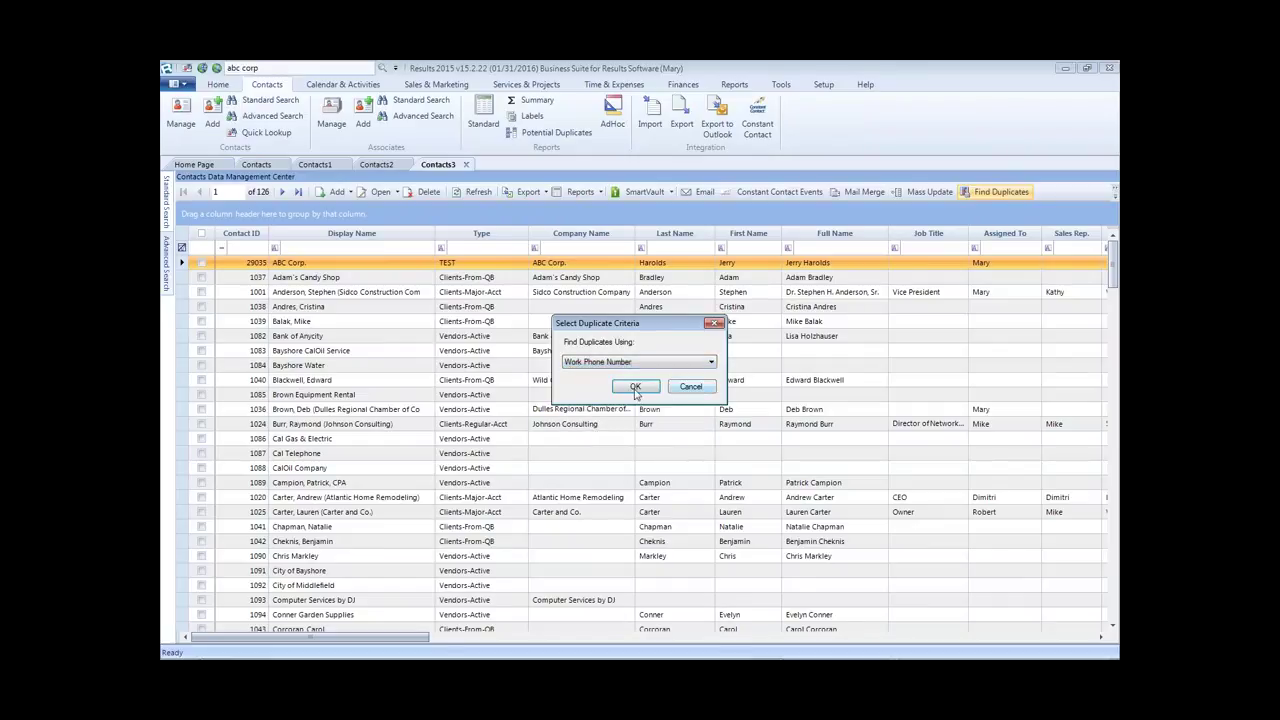
left_click(636, 388)
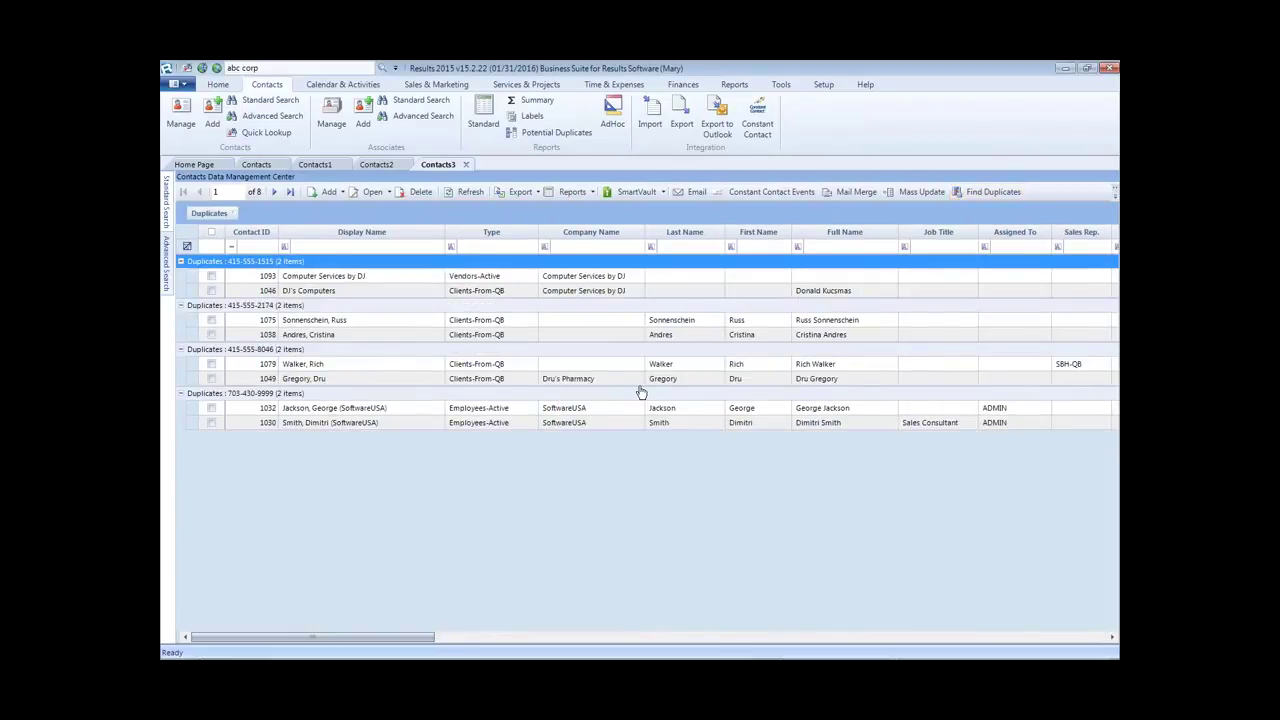
left_click(574, 366)
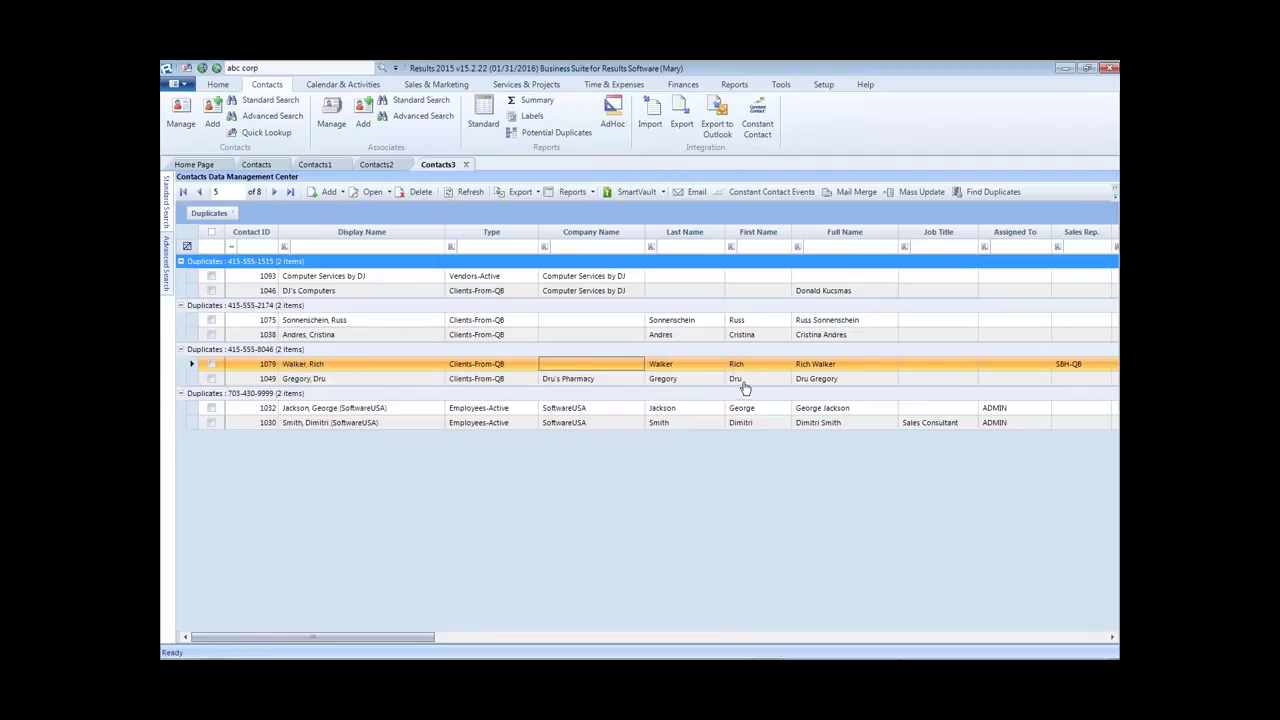
left_click(567, 380)
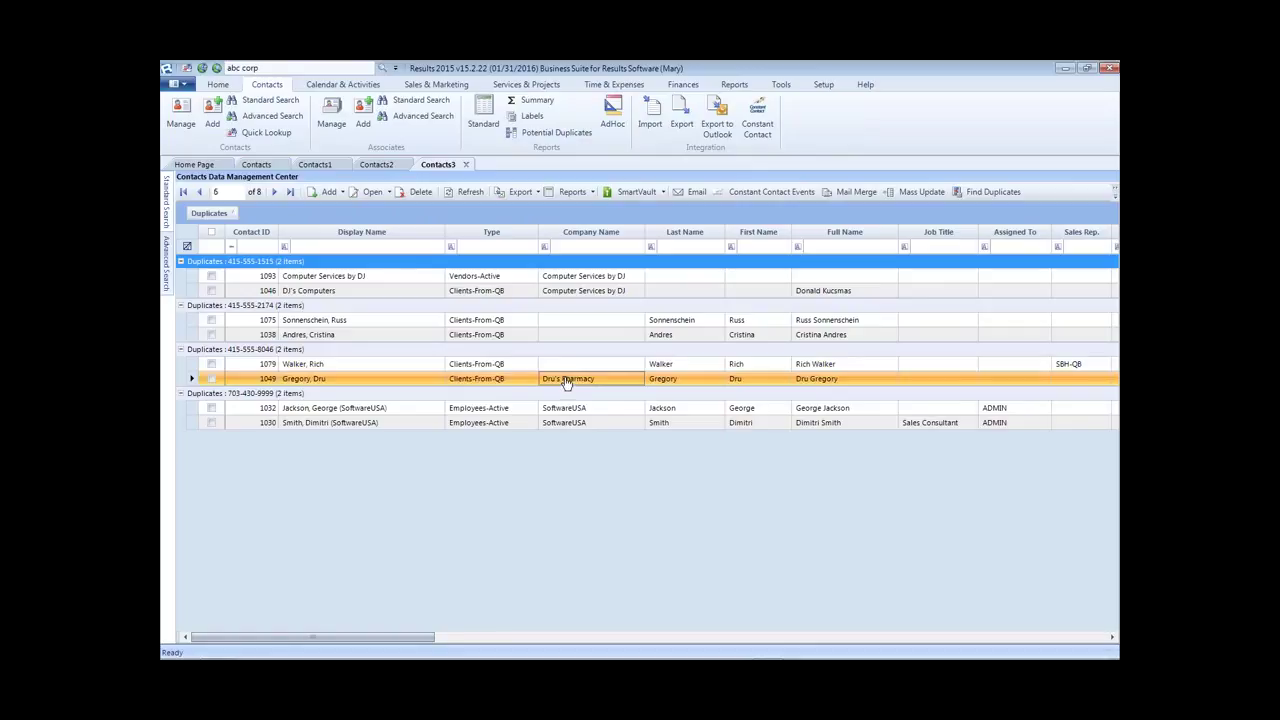
Step: Mark both records in the work phone duplicate group containing Dru's Pharmacy and open them together
left_click(571, 365)
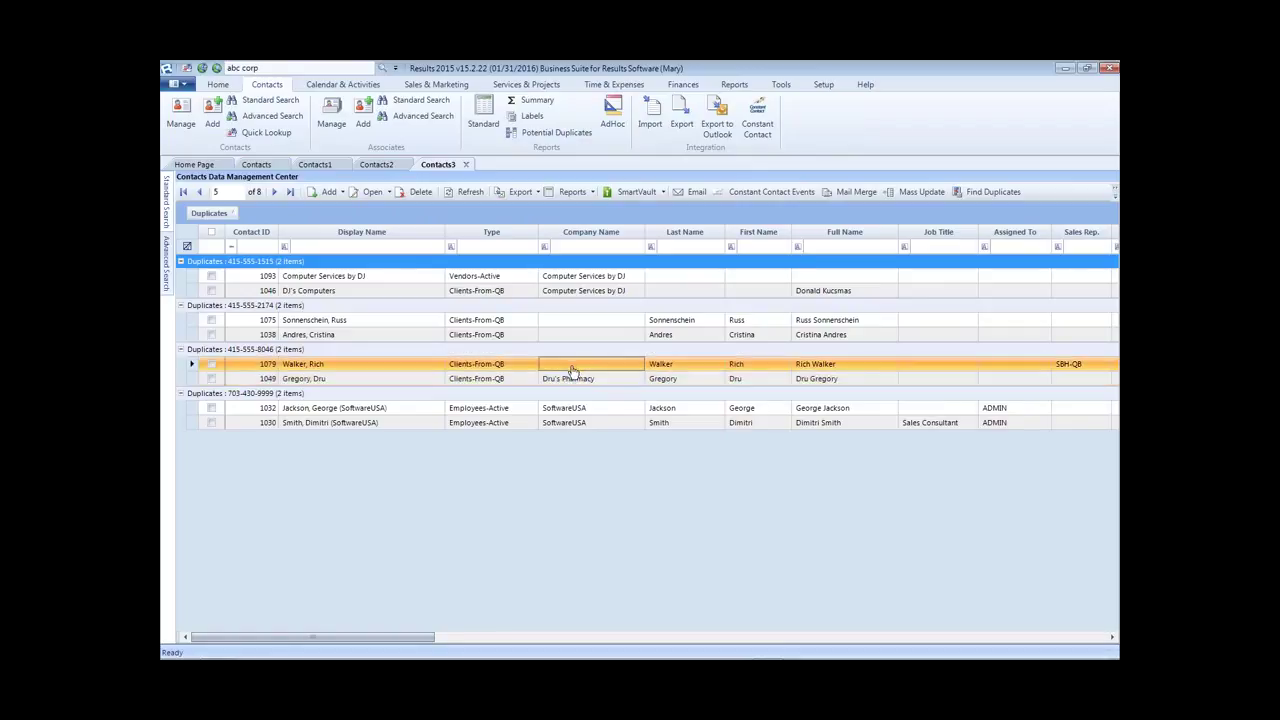
left_click(211, 364)
left_click(211, 379)
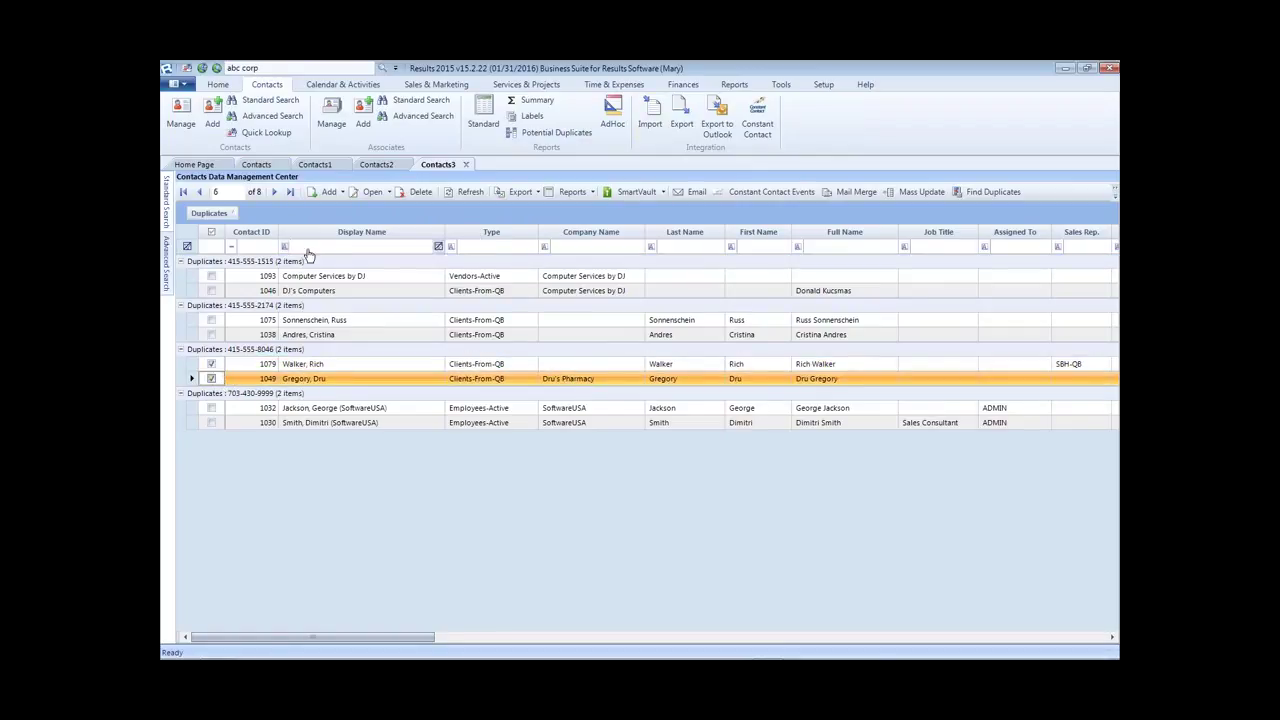
left_click(368, 192)
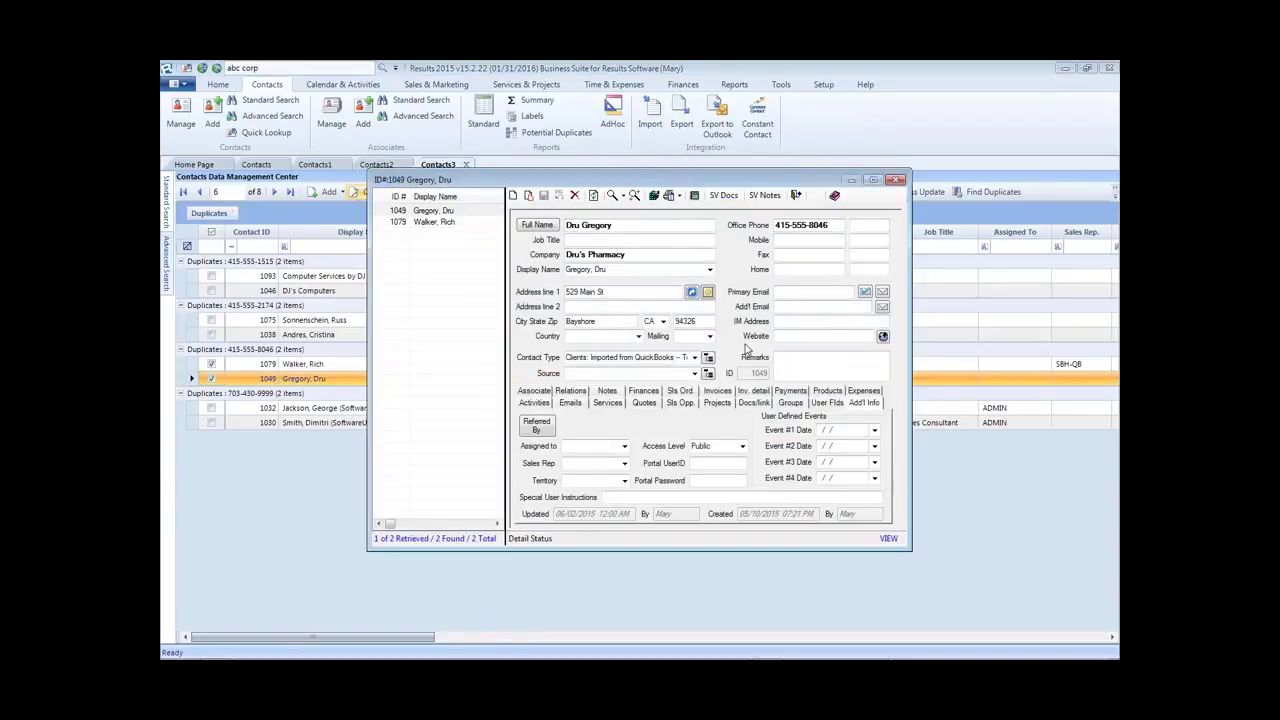
Step: Compare the name, company, address and office phone of the two opened records, and close the record window
left_click(433, 222)
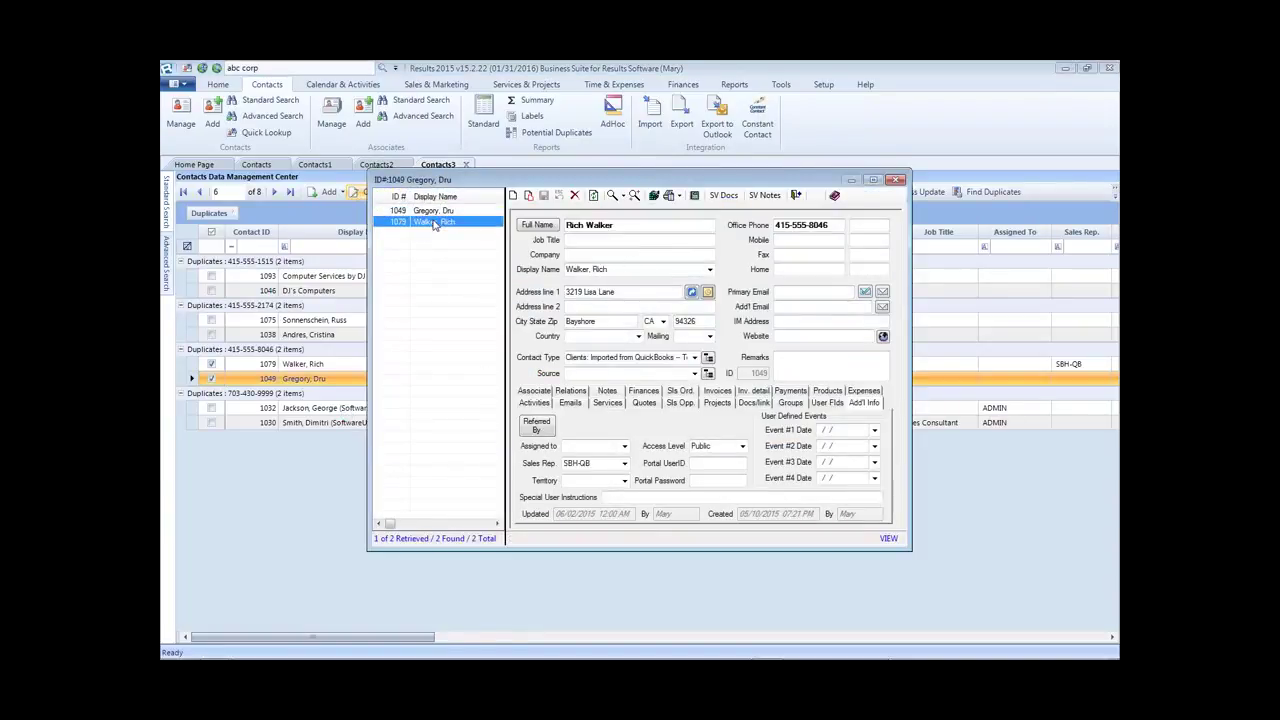
left_click(437, 211)
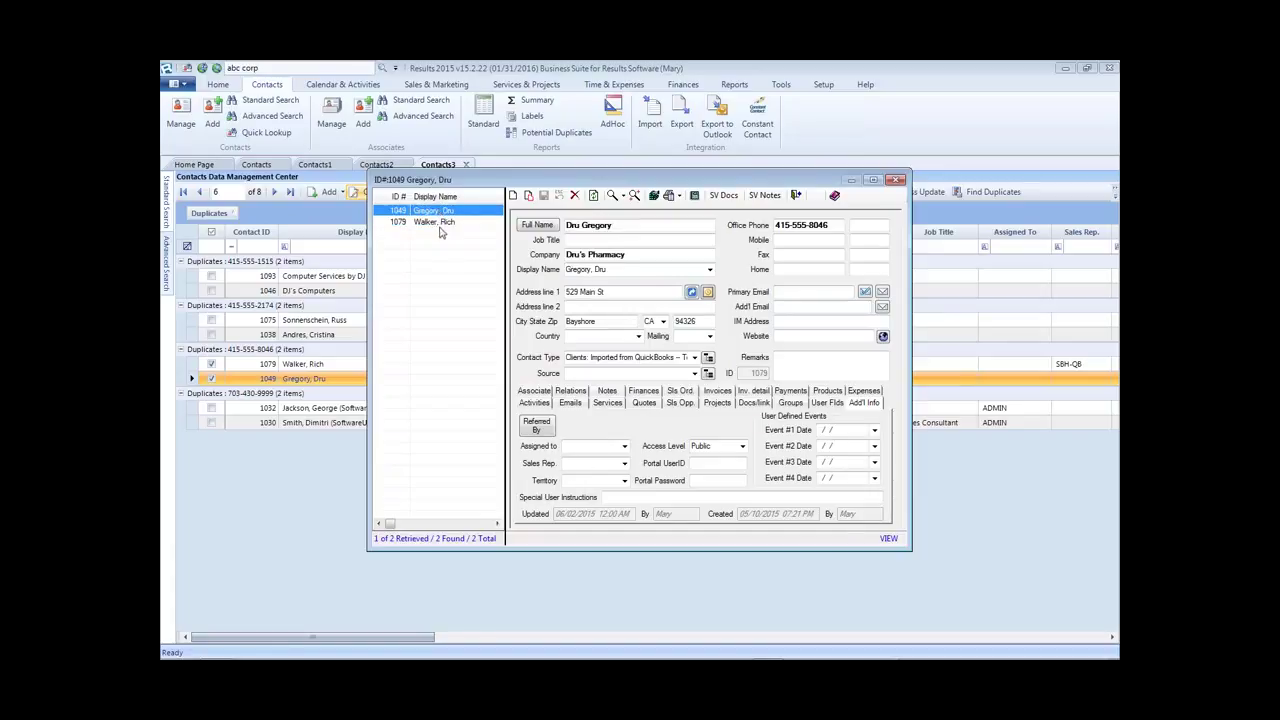
left_click(433, 222)
left_click(437, 211)
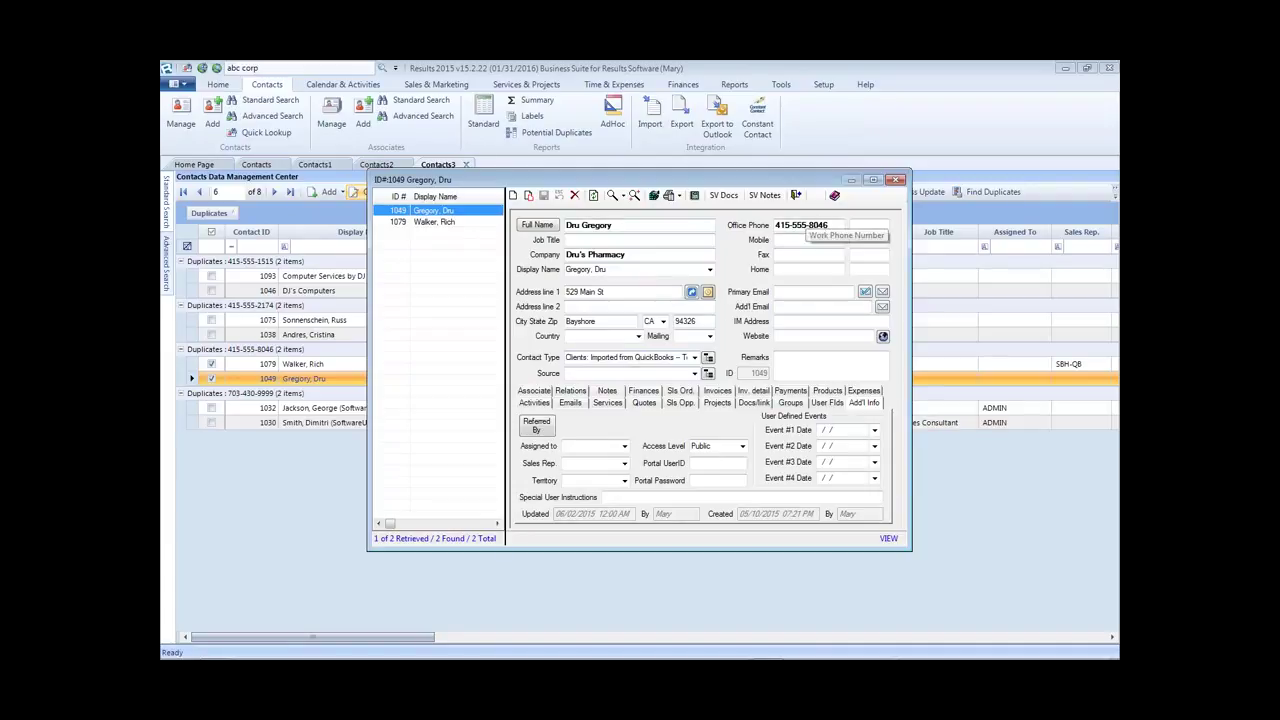
left_click(447, 222)
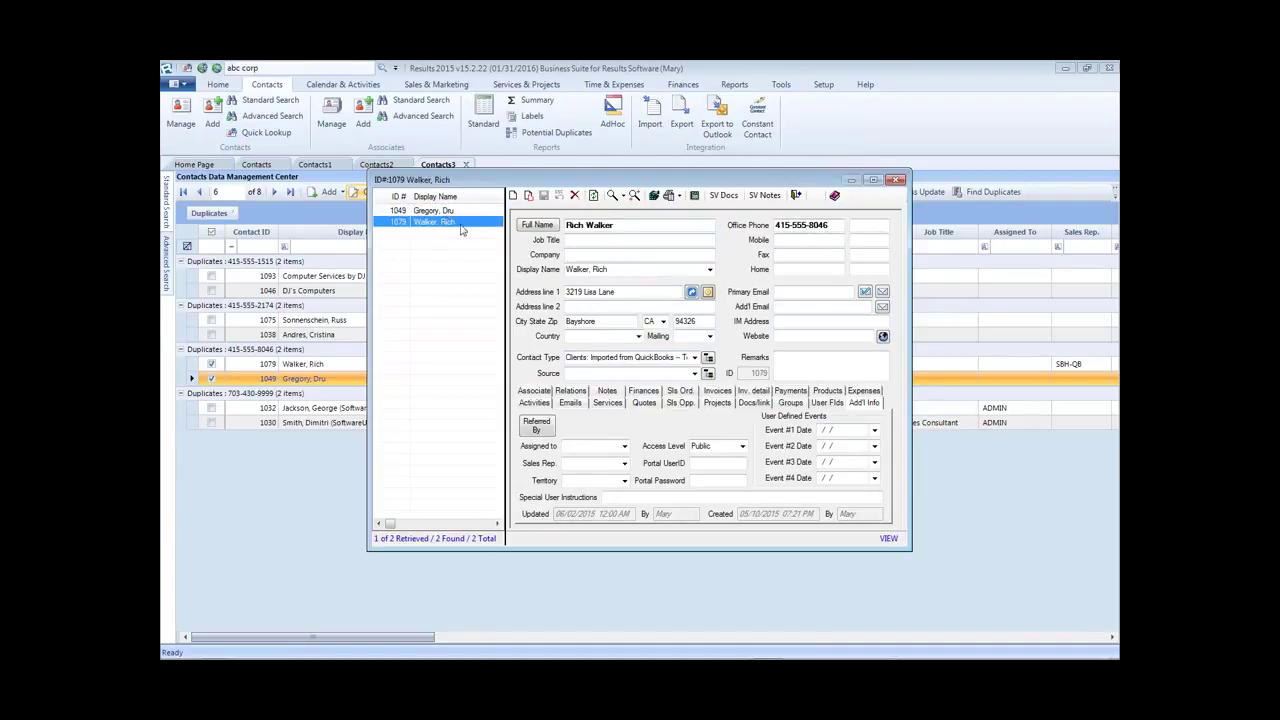
left_click(446, 211)
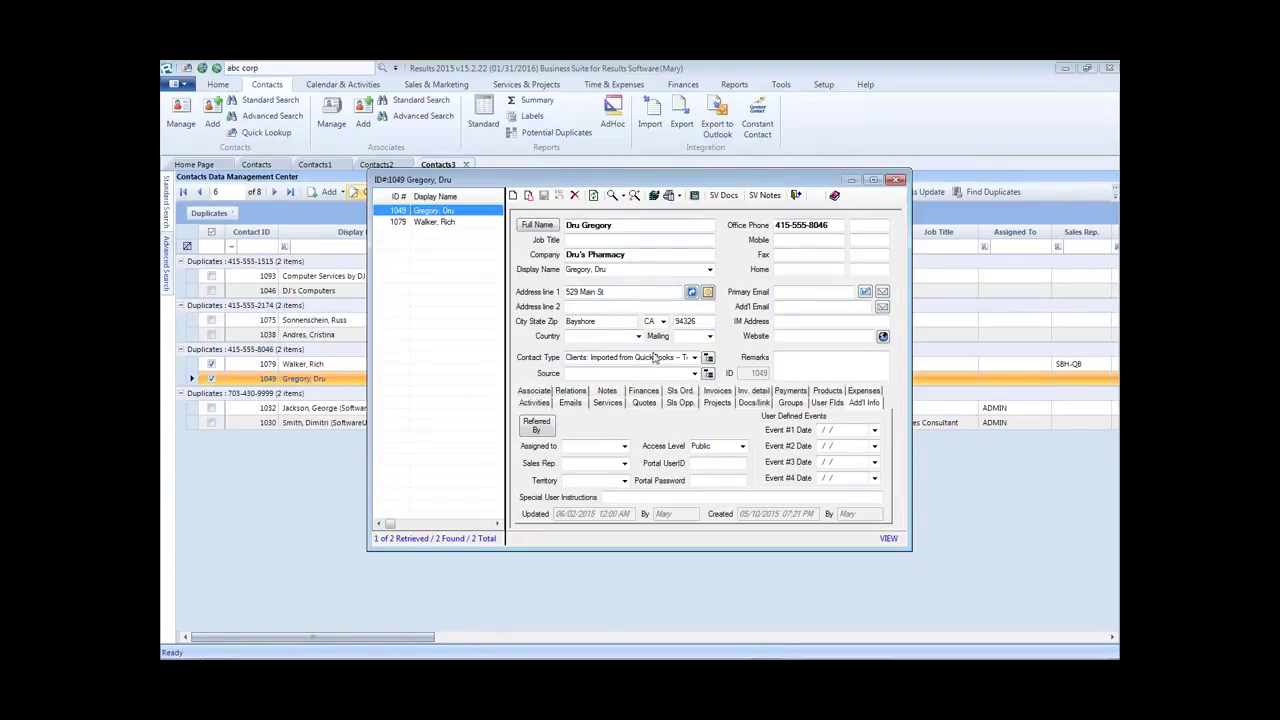
left_click(897, 181)
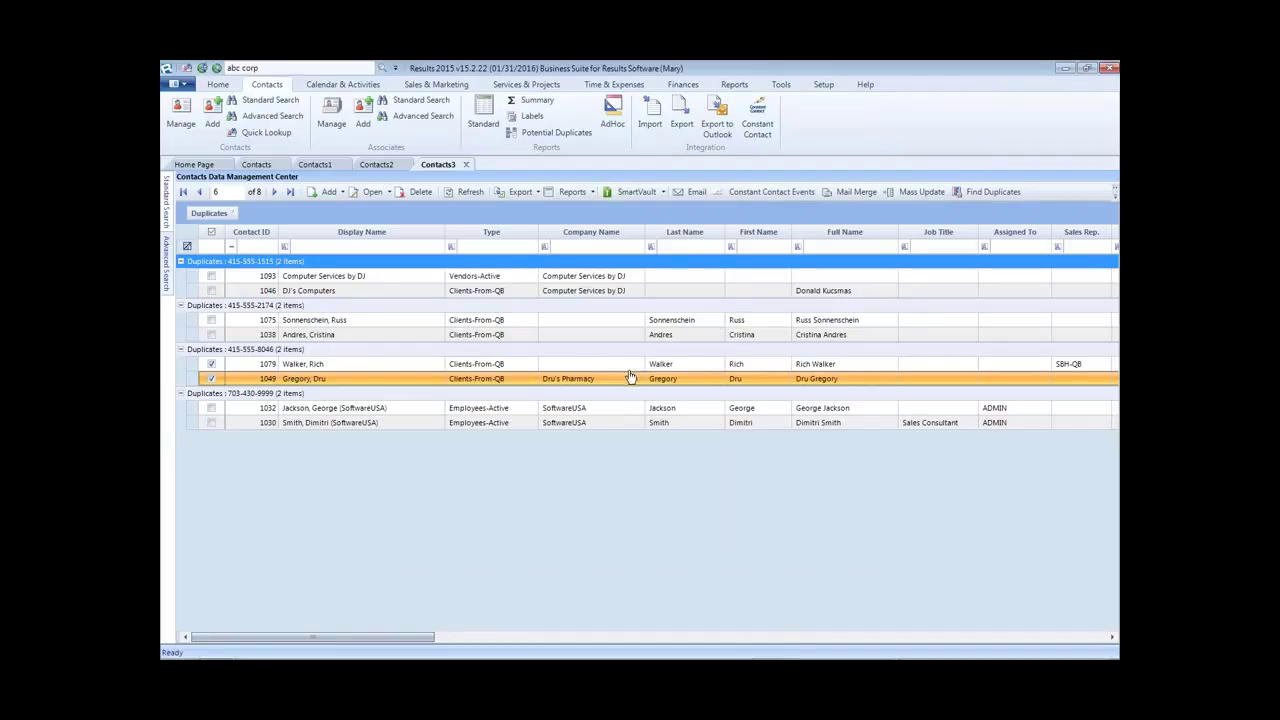
Step: Compare the contact types and company names of the two Computer Services by DJ records in the work phone duplicates
left_click(491, 290)
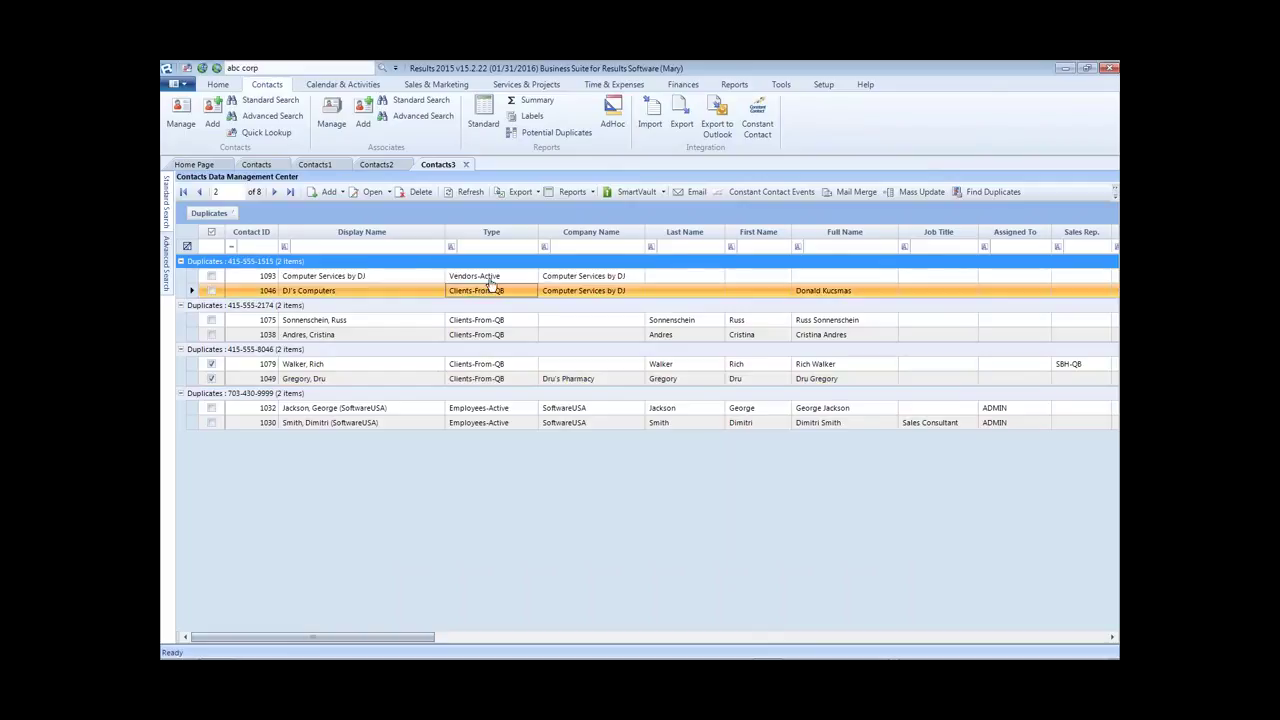
left_click(489, 279)
left_click(491, 294)
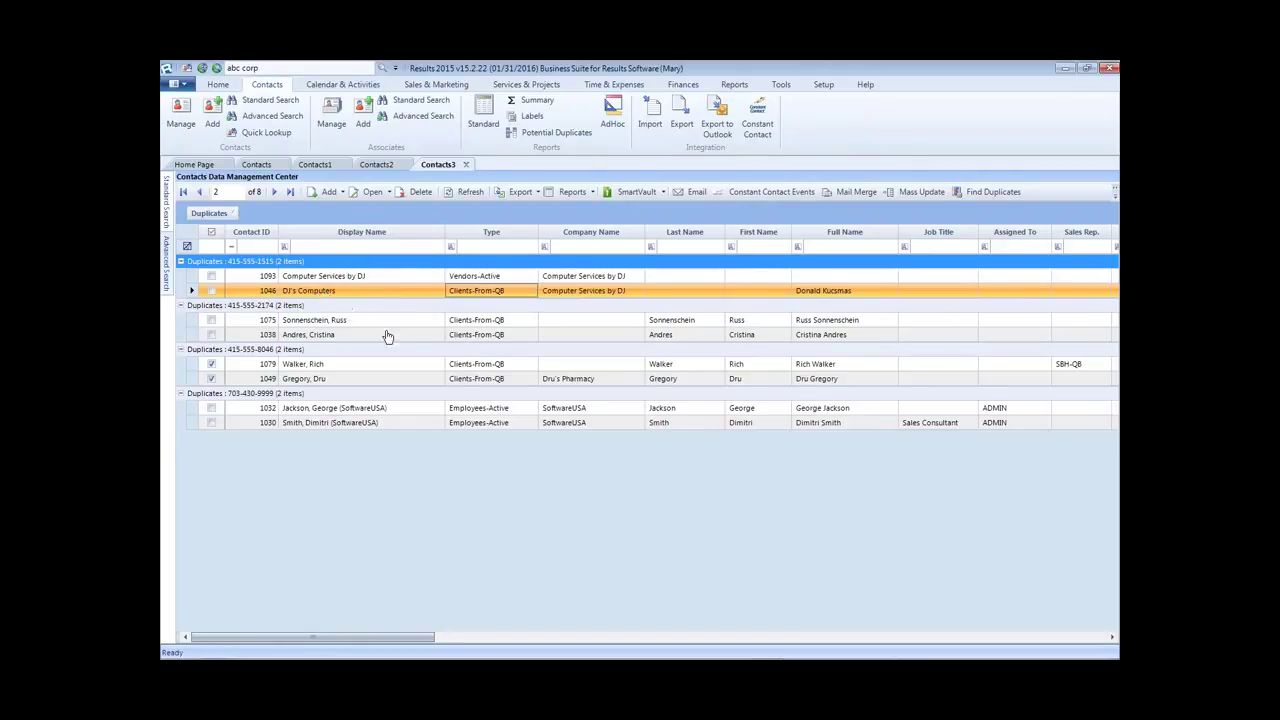
left_click(488, 277)
left_click(487, 292)
left_click(490, 281)
left_click(490, 292)
left_click(592, 276)
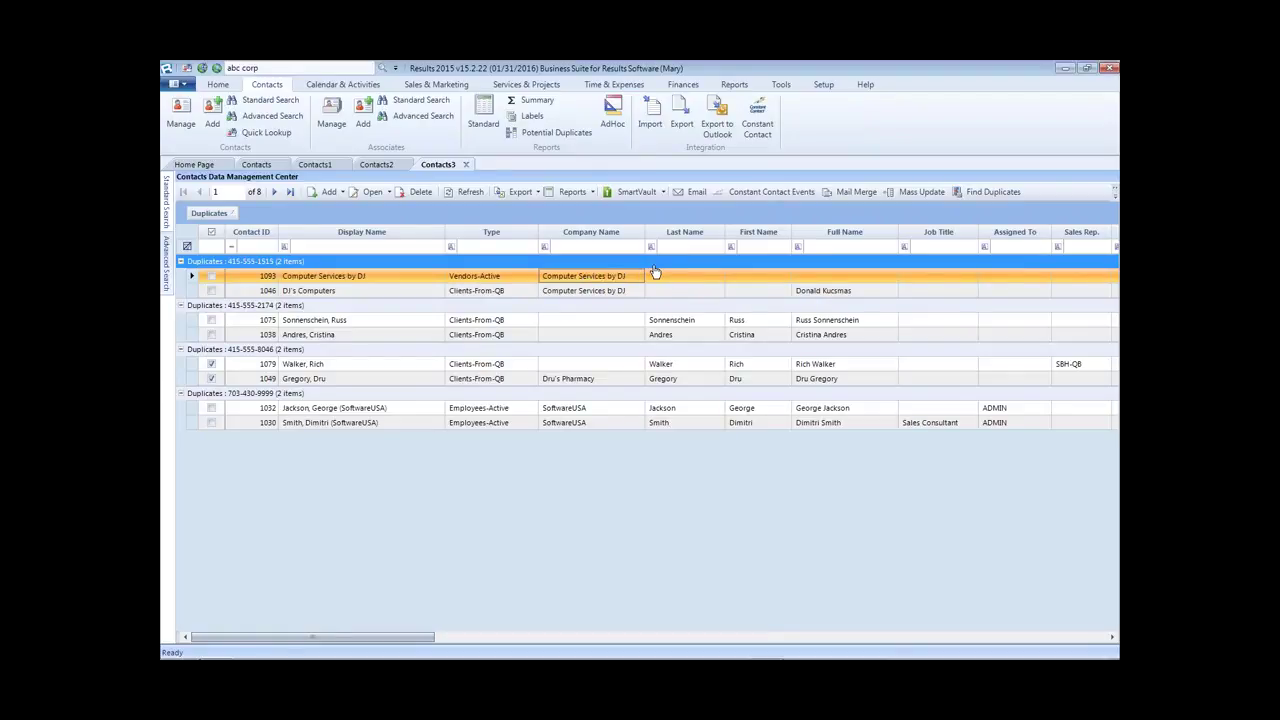
Step: Find duplicates in a new contact list using Primary Email Address, and compare the company names of the two listed records
left_click(181, 116)
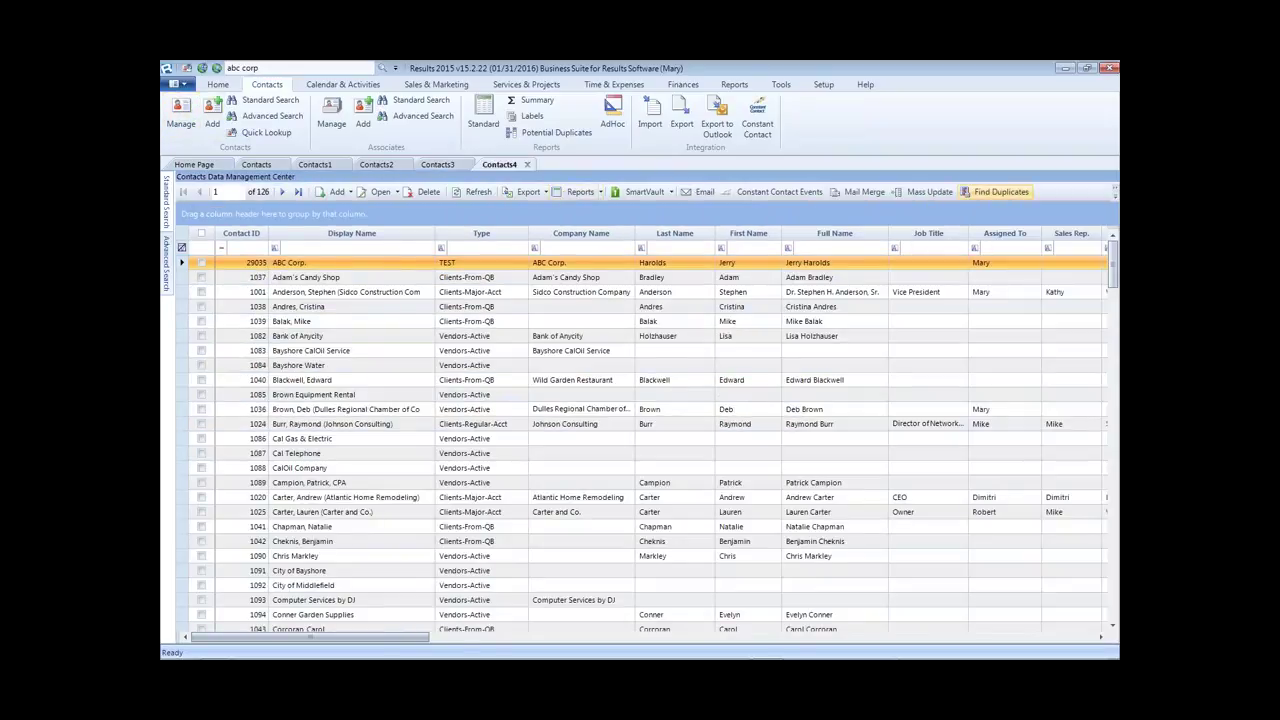
left_click(983, 195)
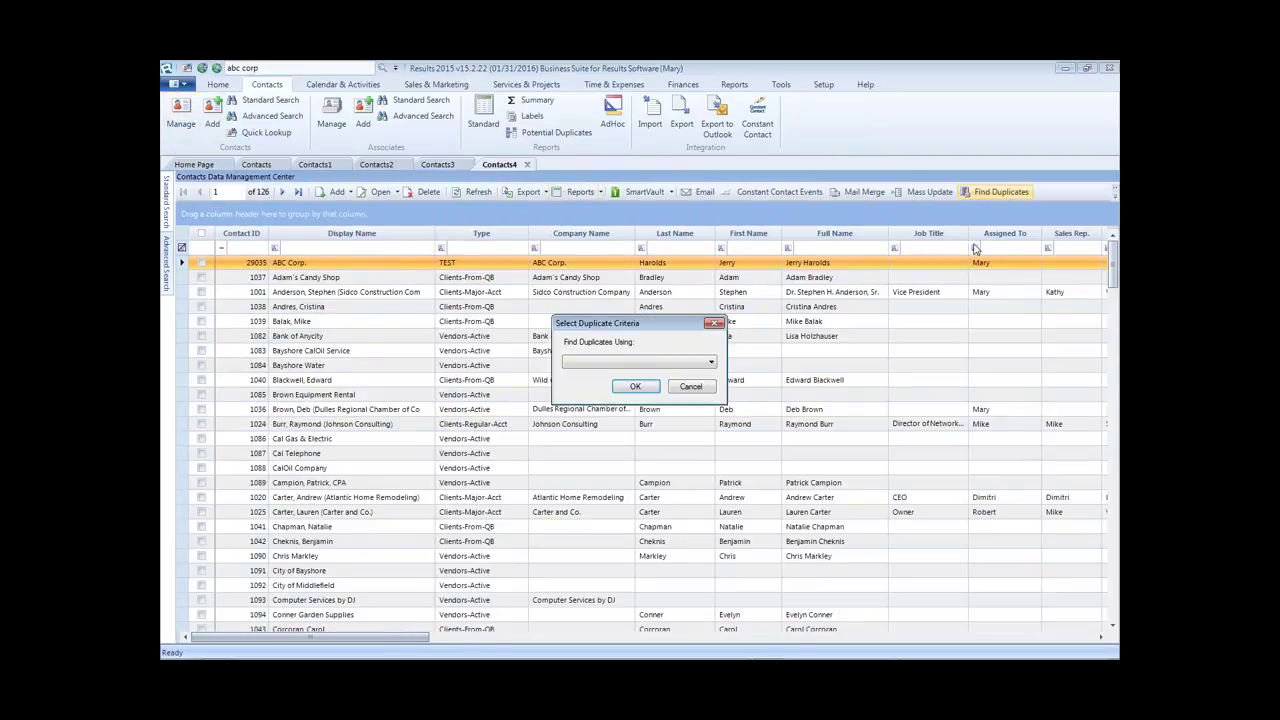
left_click(712, 363)
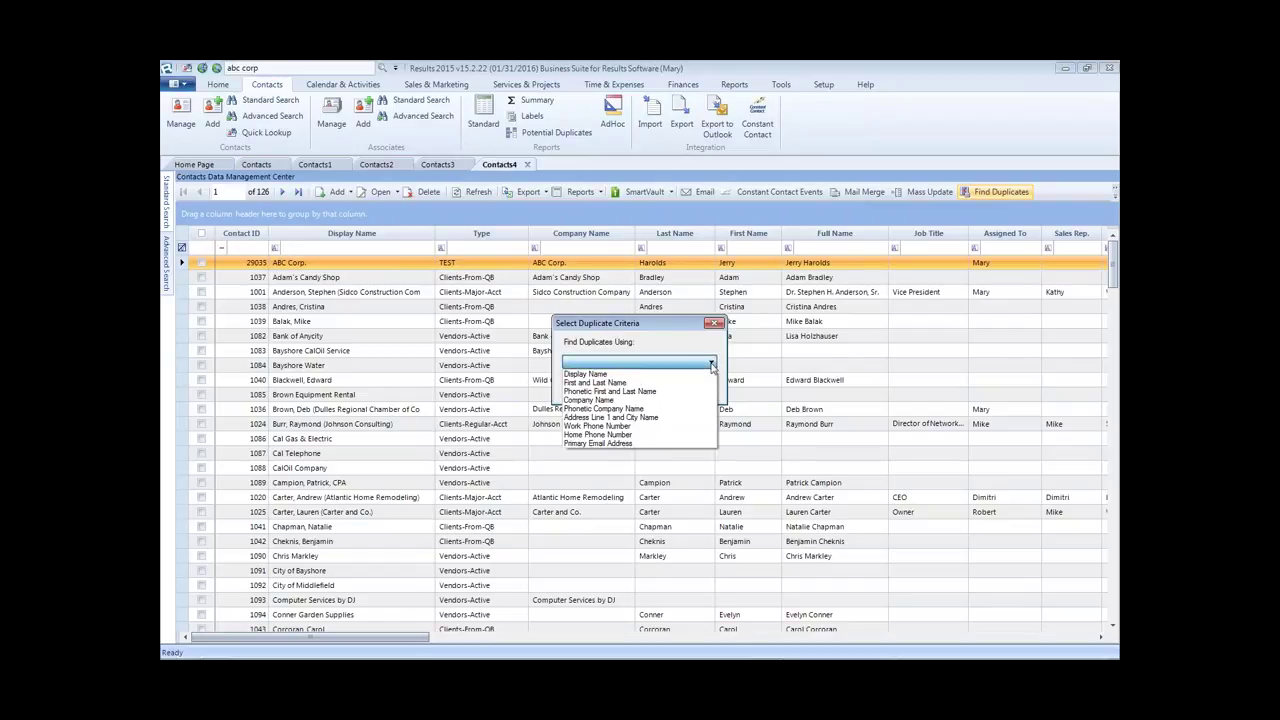
left_click(586, 446)
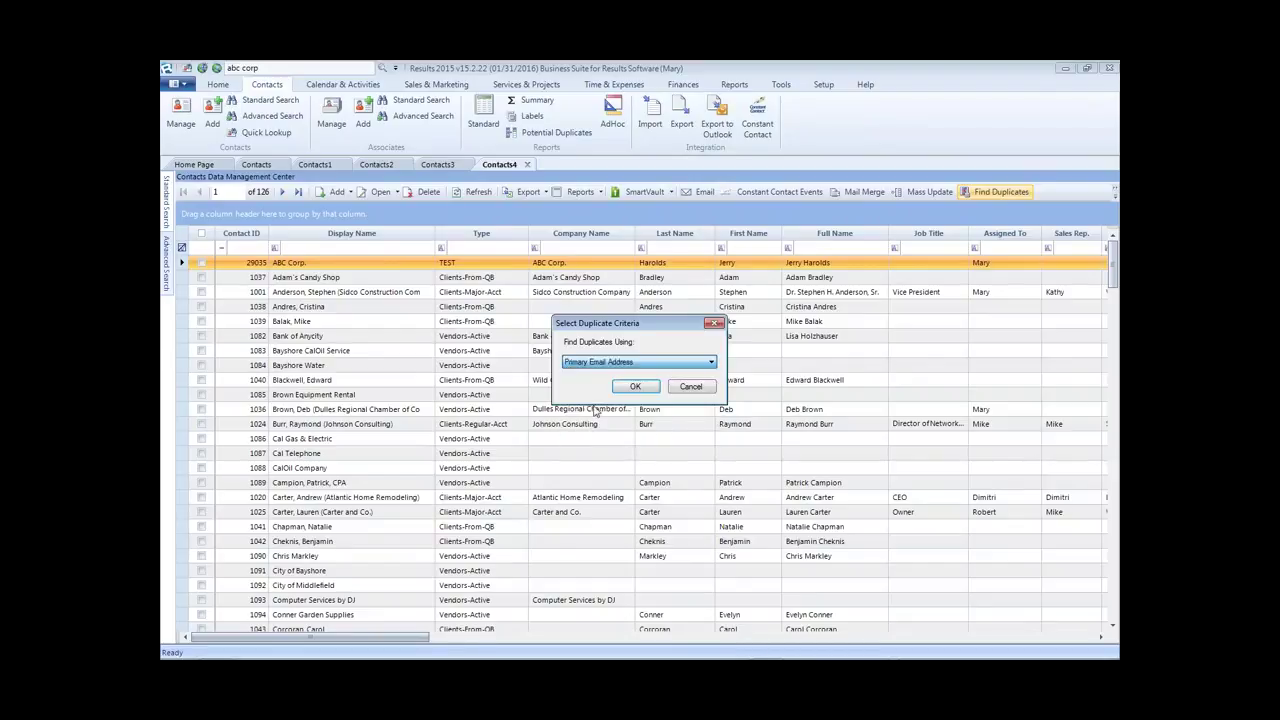
left_click(612, 395)
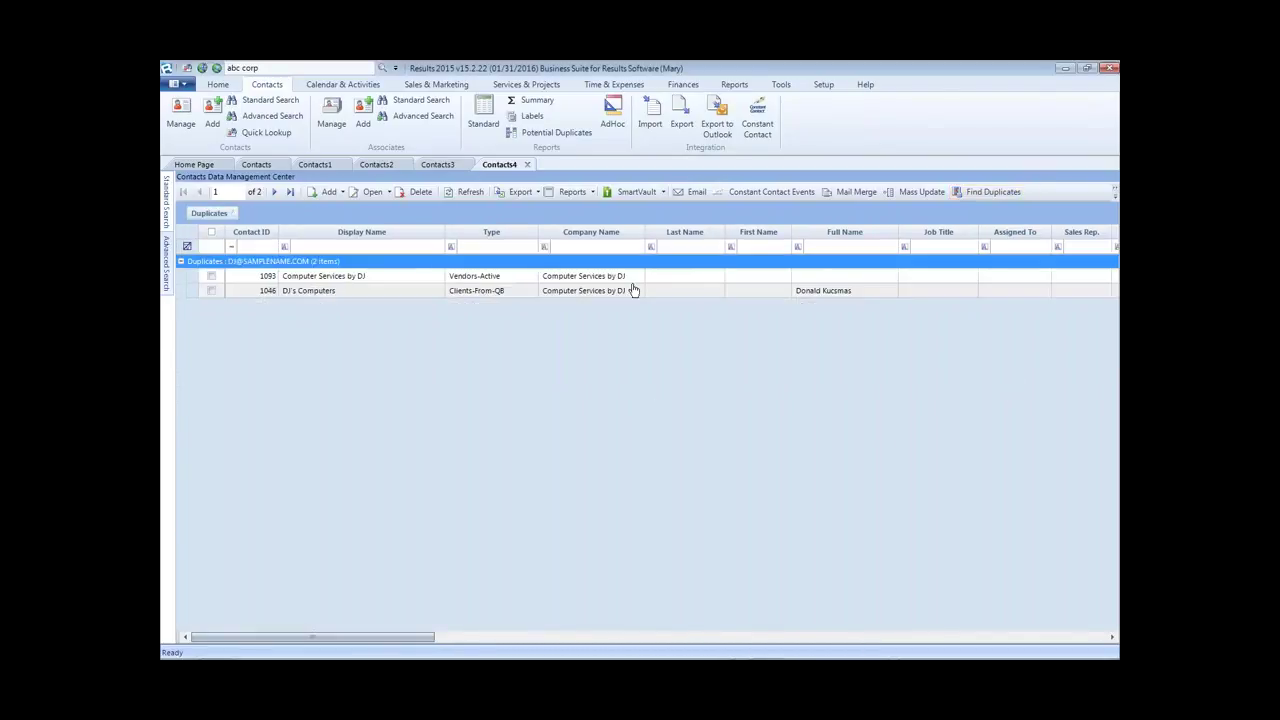
left_click(600, 278)
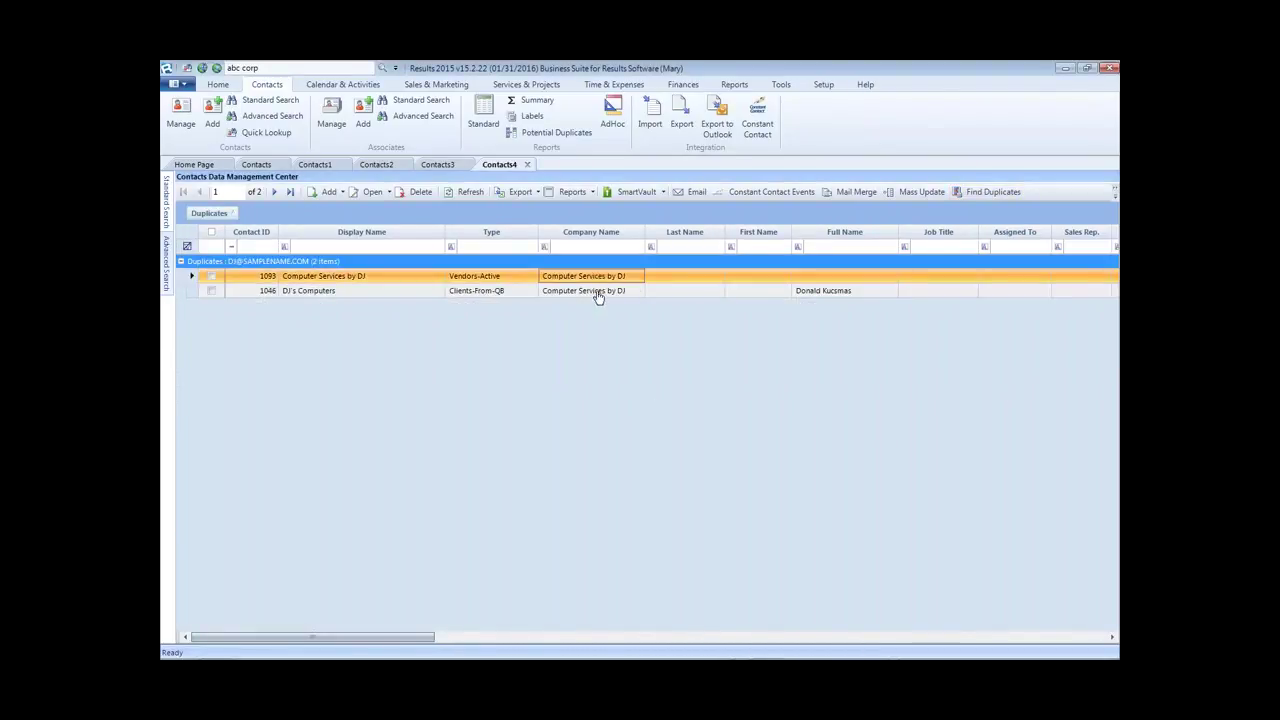
left_click(597, 292)
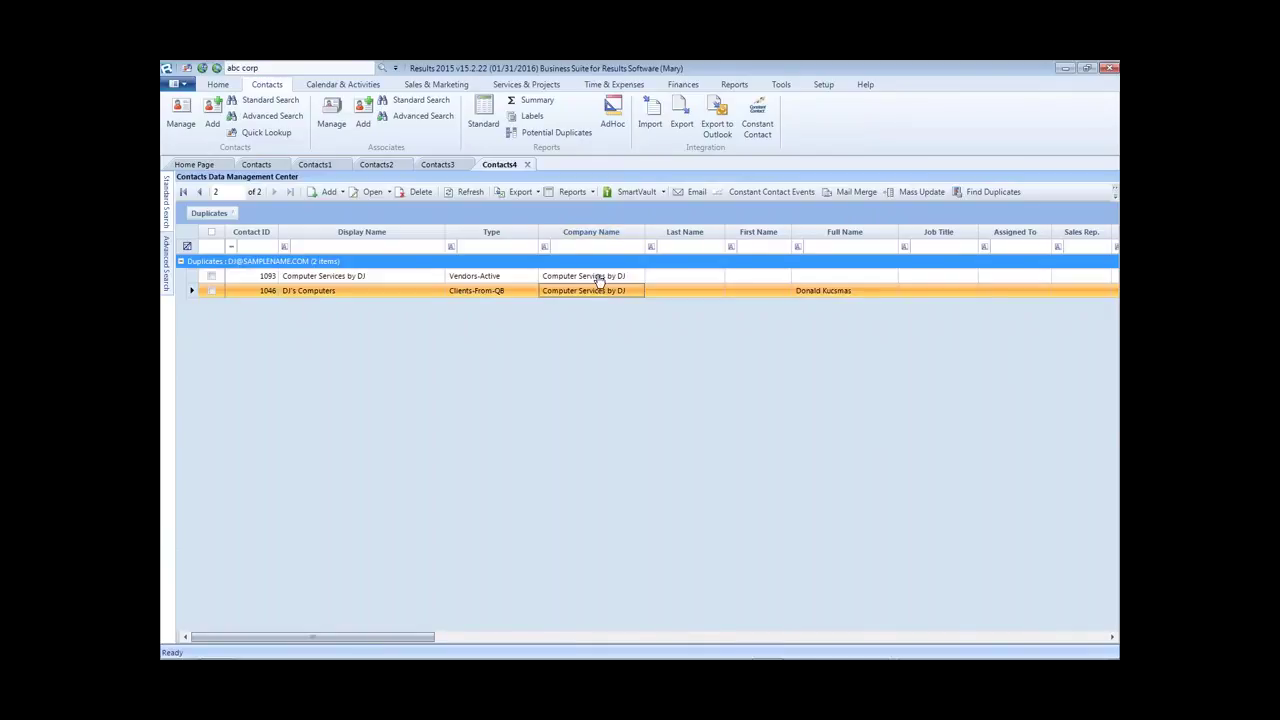
Step: Check the same two Computer Services by DJ records in the earlier list of company name duplicates
left_click(313, 166)
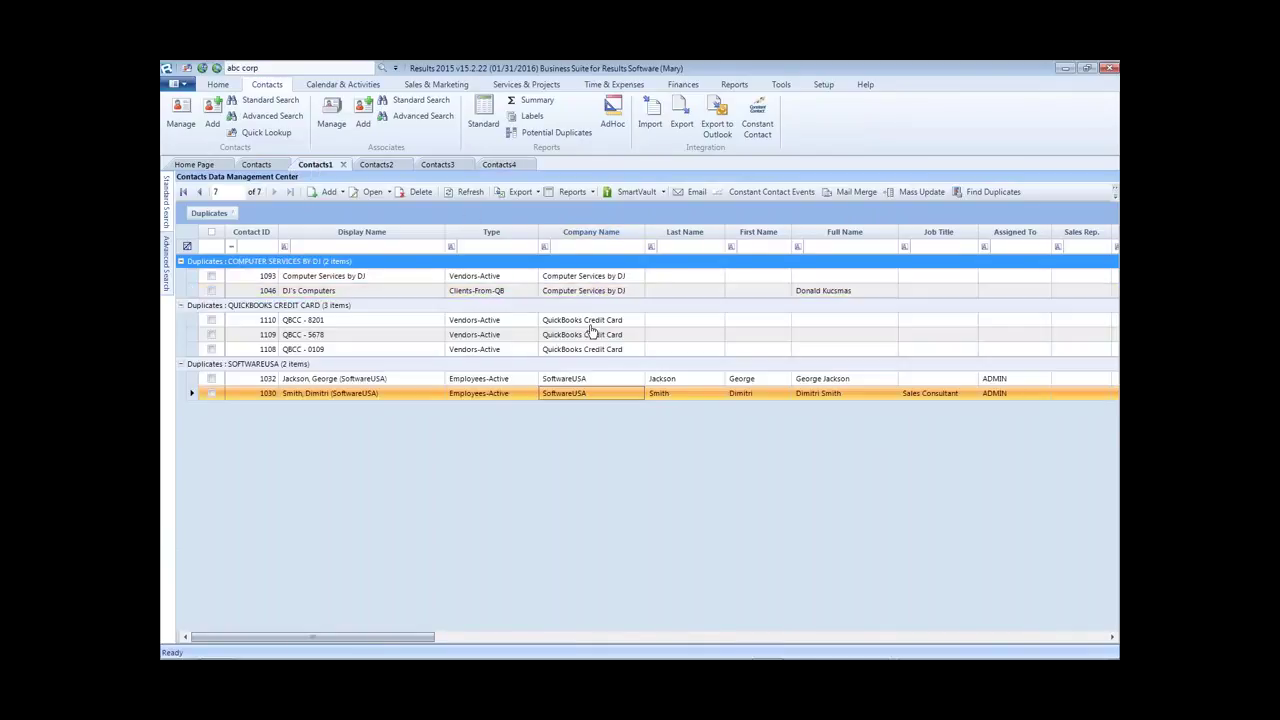
left_click(597, 278)
left_click(597, 290)
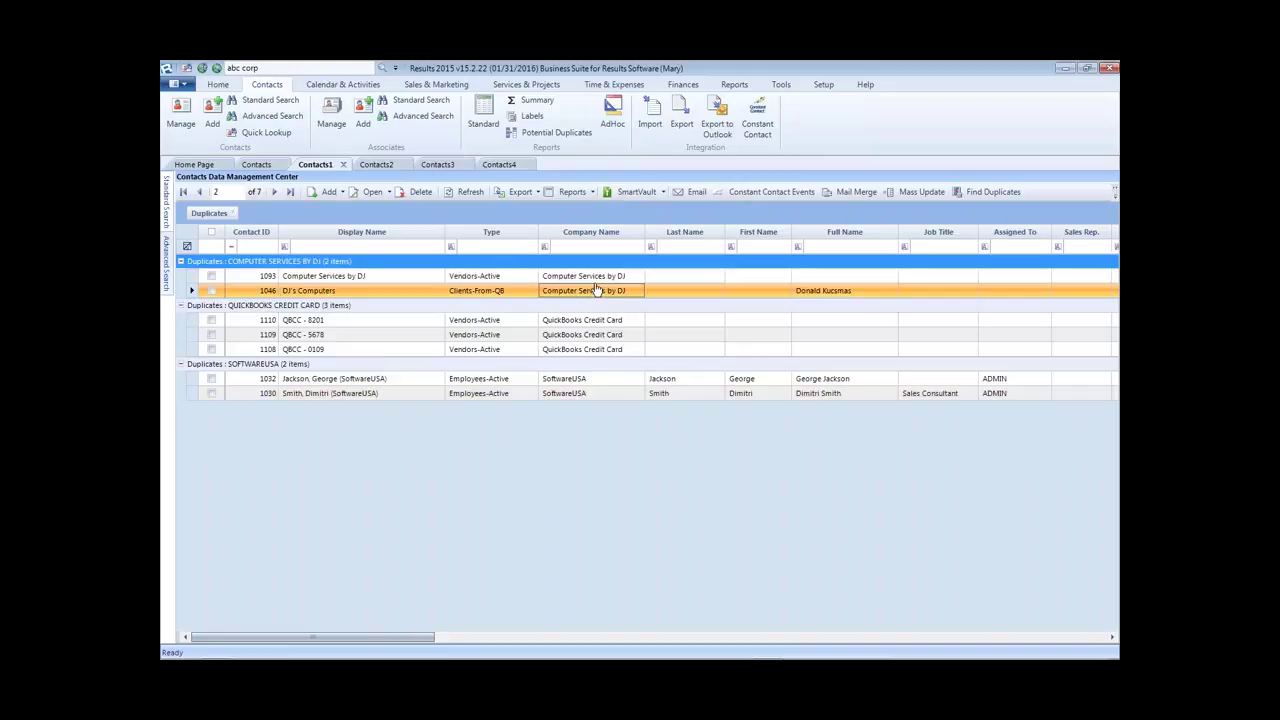
left_click(594, 277)
left_click(595, 290)
left_click(606, 278)
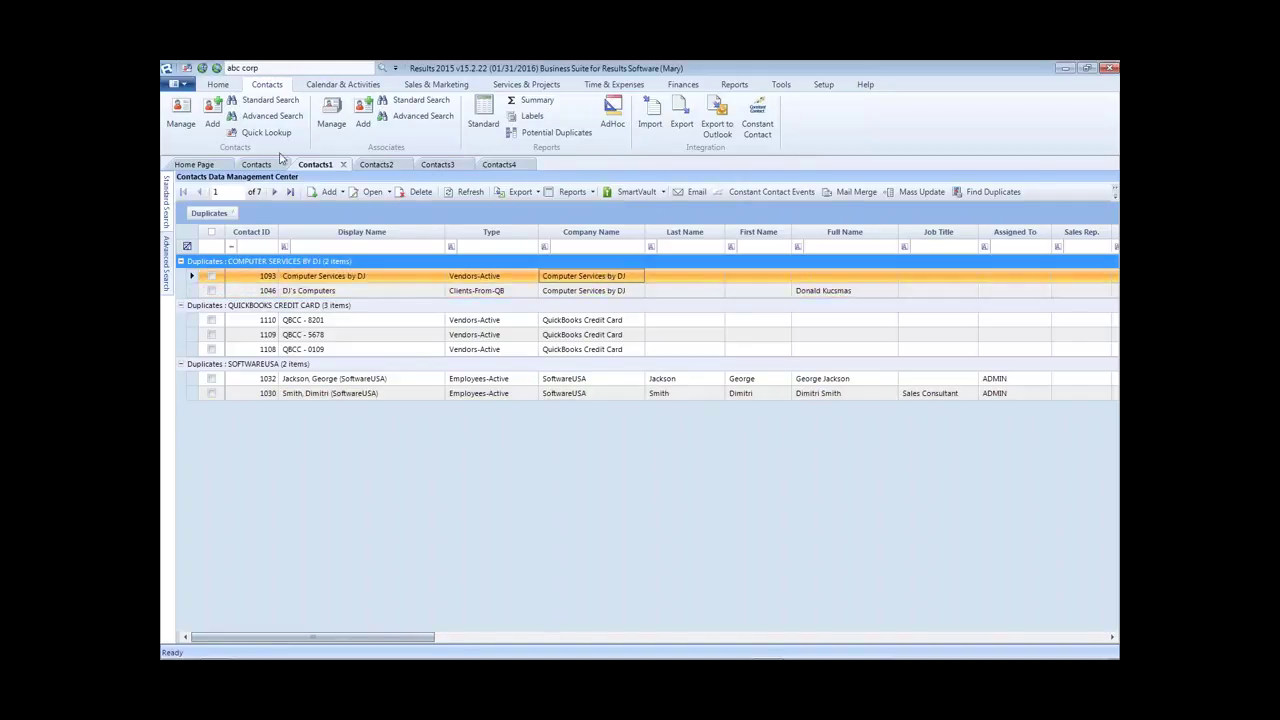
Step: Return to the primary email duplicates list, mark both Computer Services by DJ records, and open them together
left_click(522, 166)
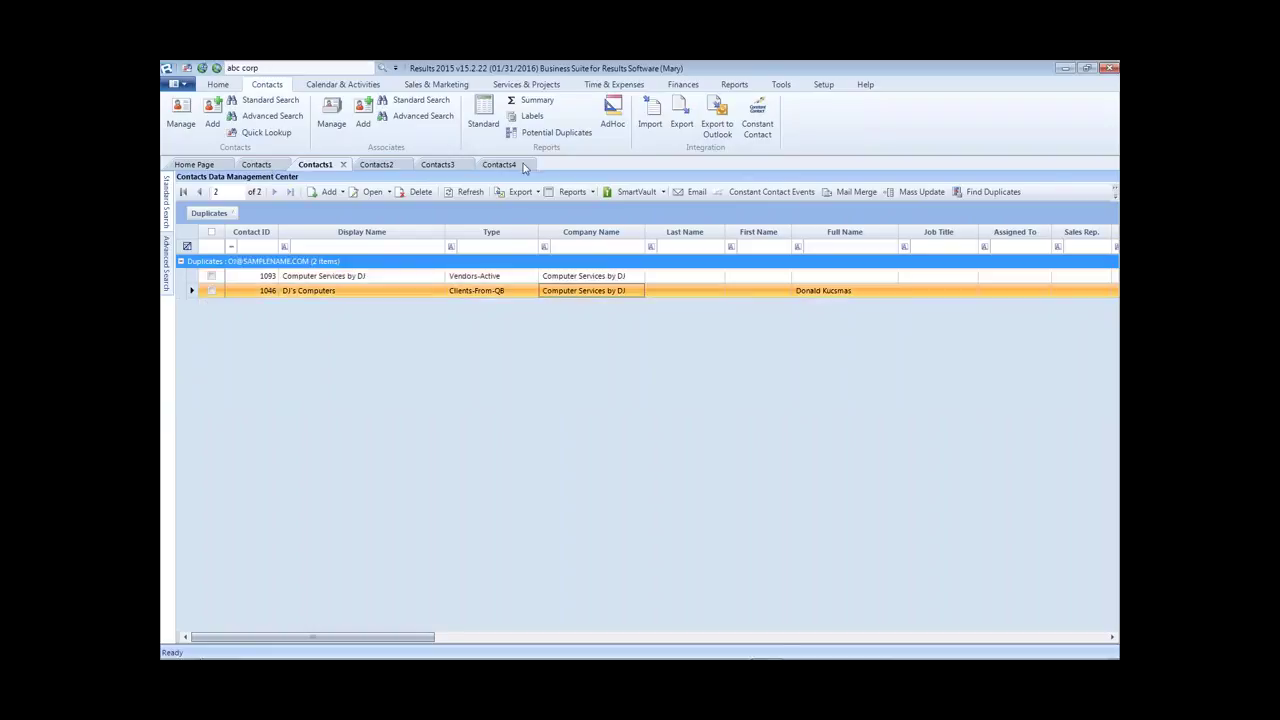
left_click(604, 278)
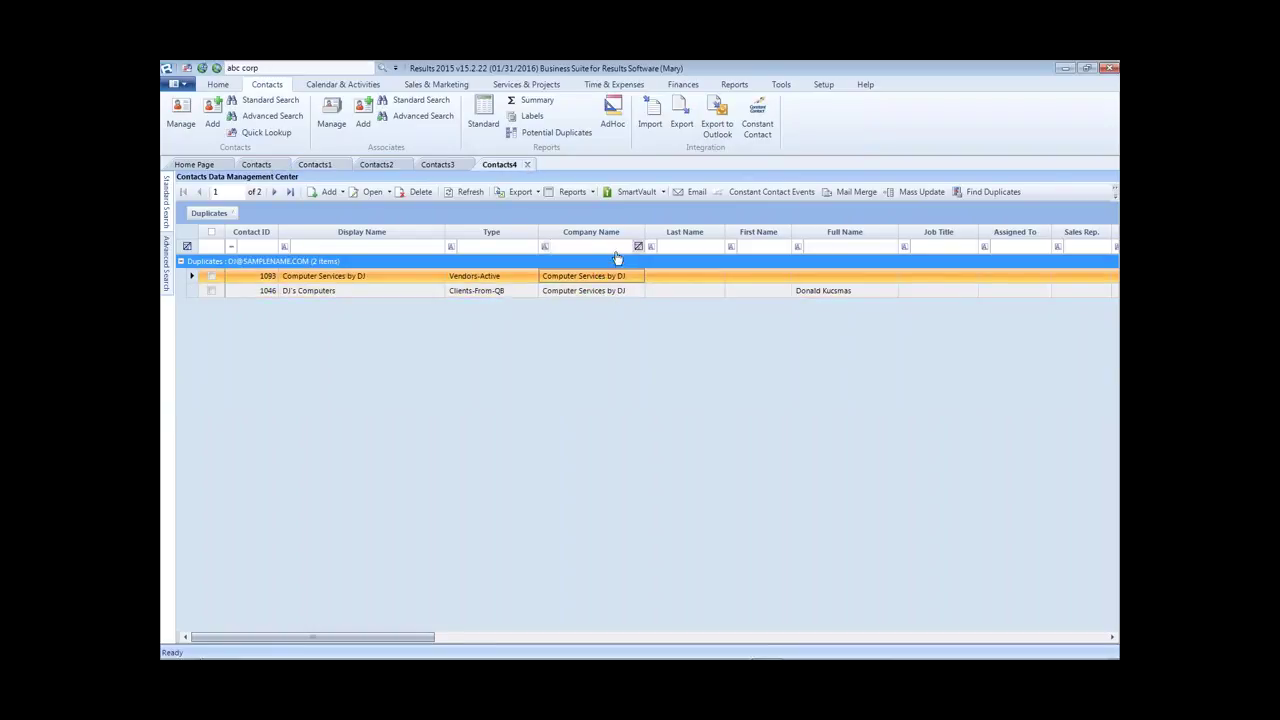
left_click(211, 276)
left_click(211, 290)
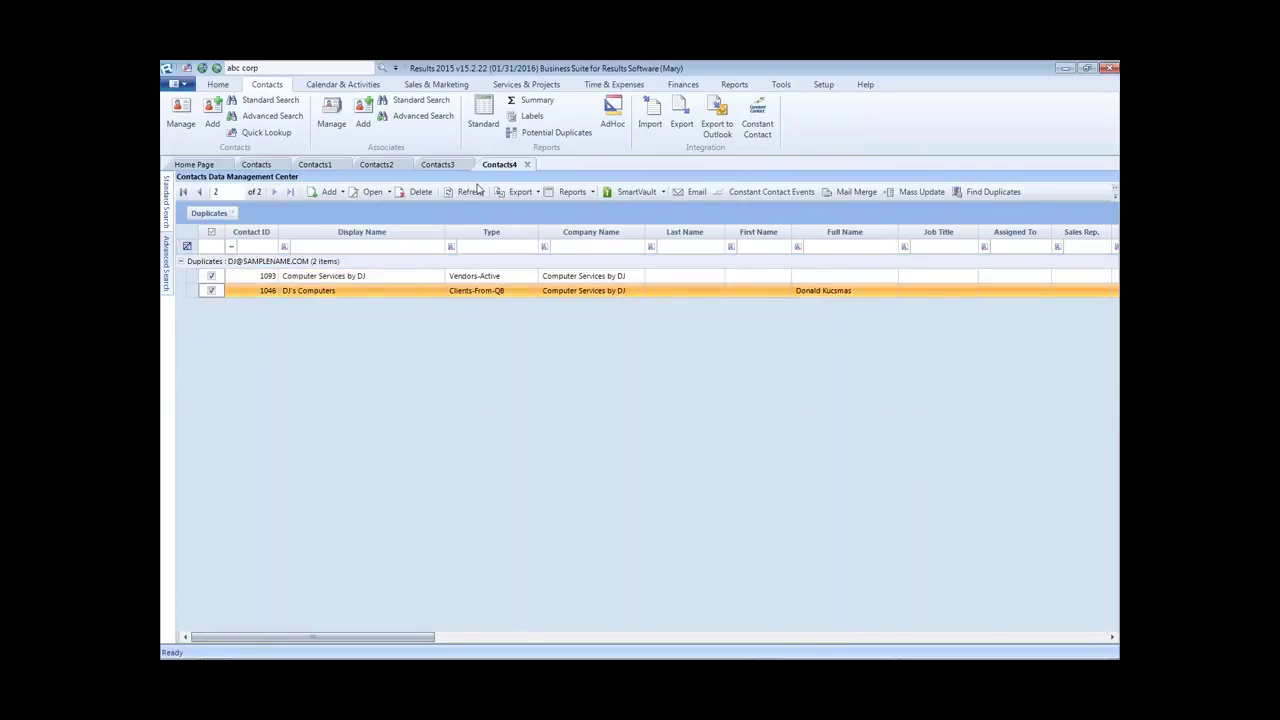
left_click(372, 192)
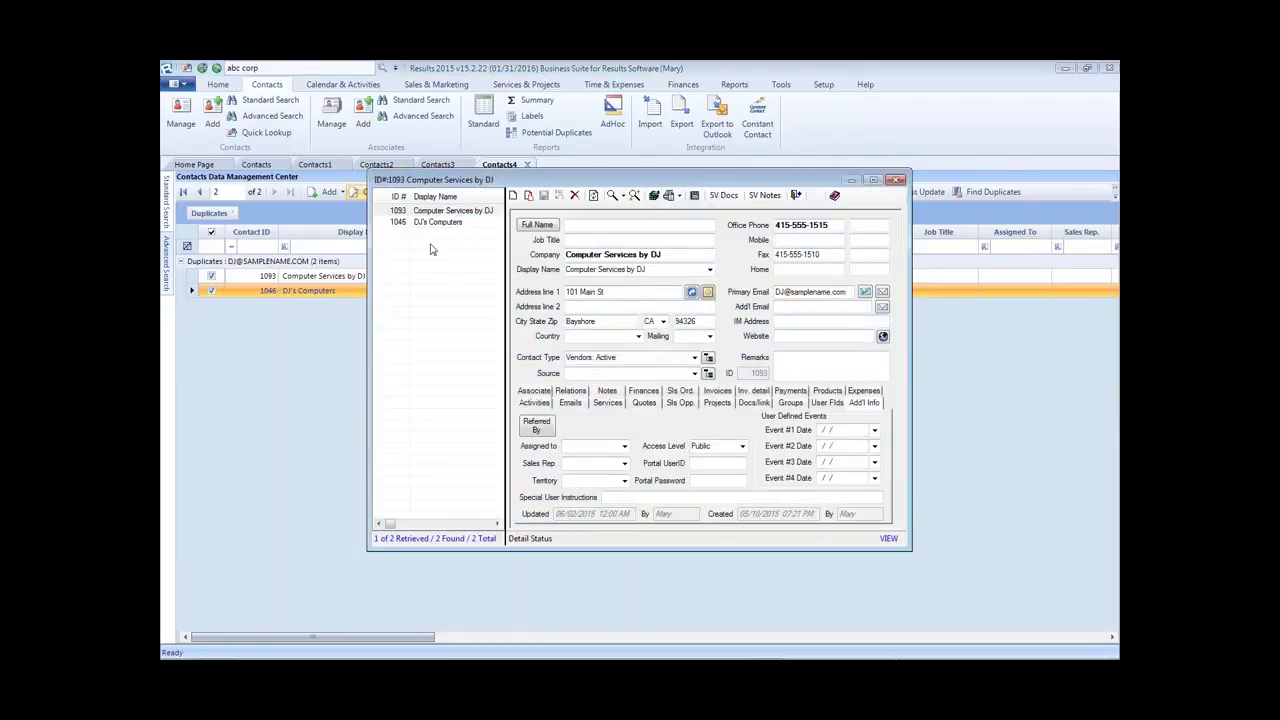
Step: Compare the address and primary email fields of the two Computer Services by DJ records, and close the record window
left_click(430, 222)
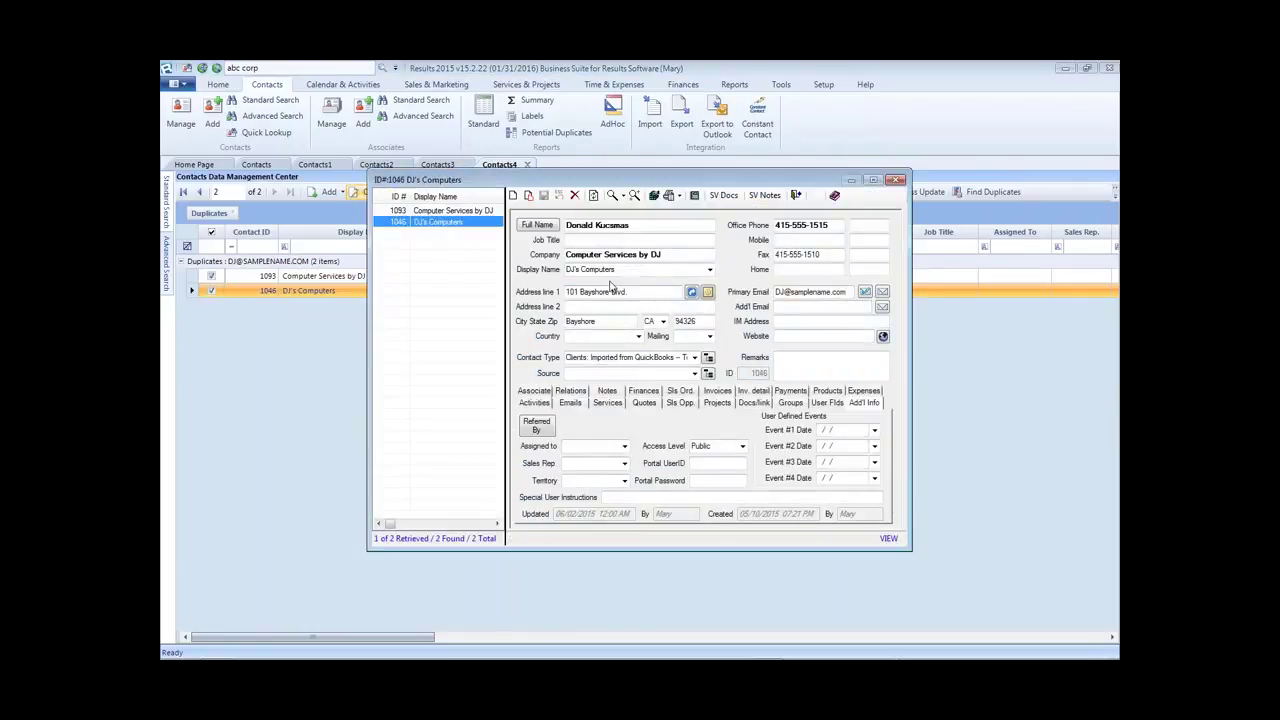
left_click(850, 292)
left_click(442, 212)
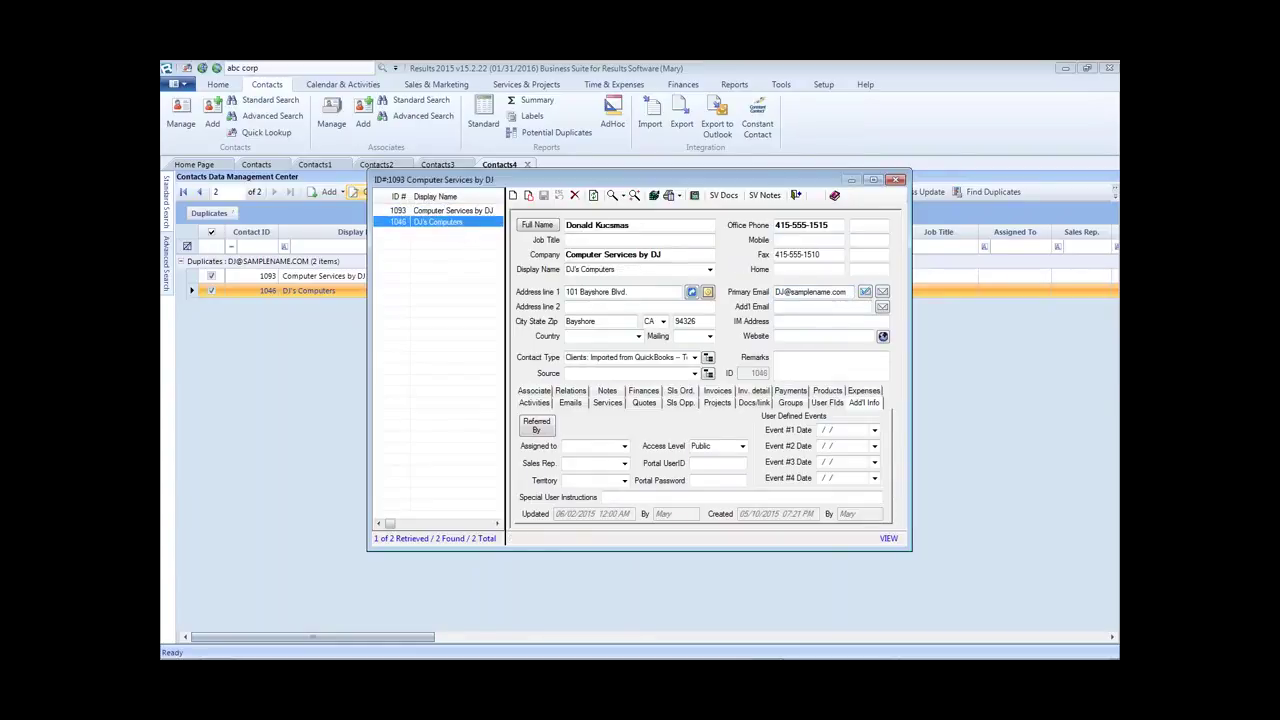
left_click(790, 292)
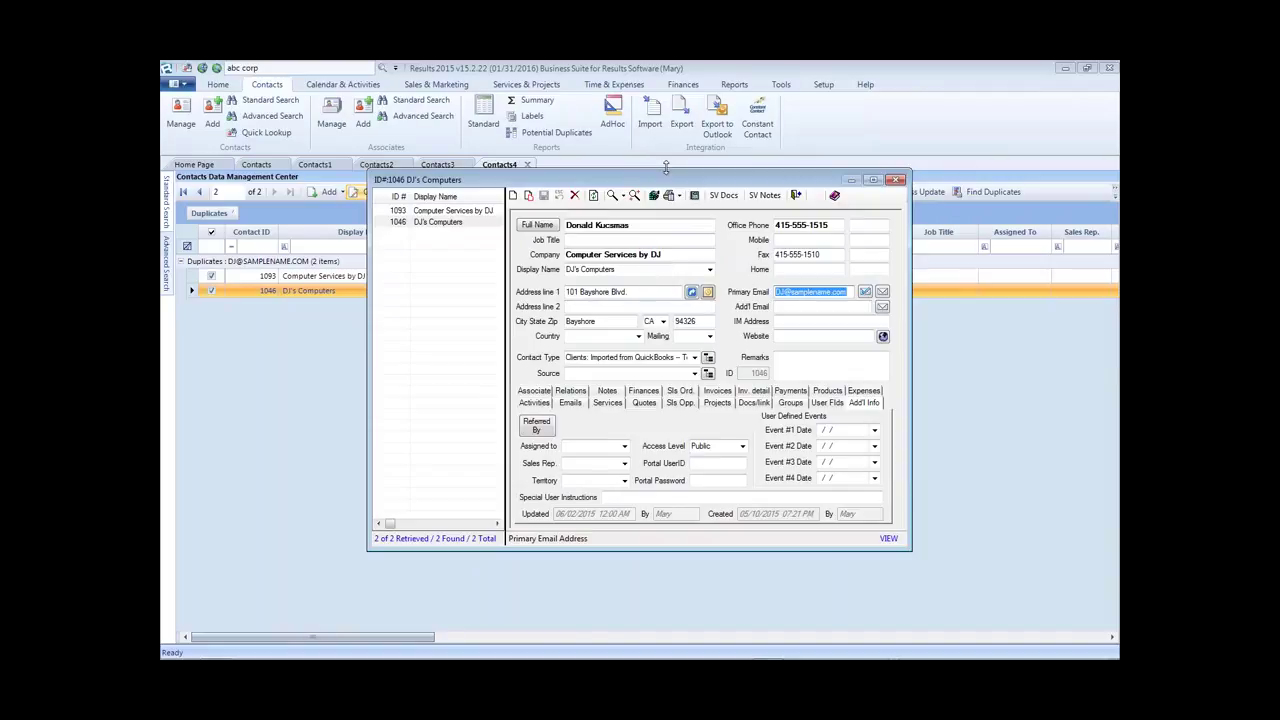
left_click(896, 180)
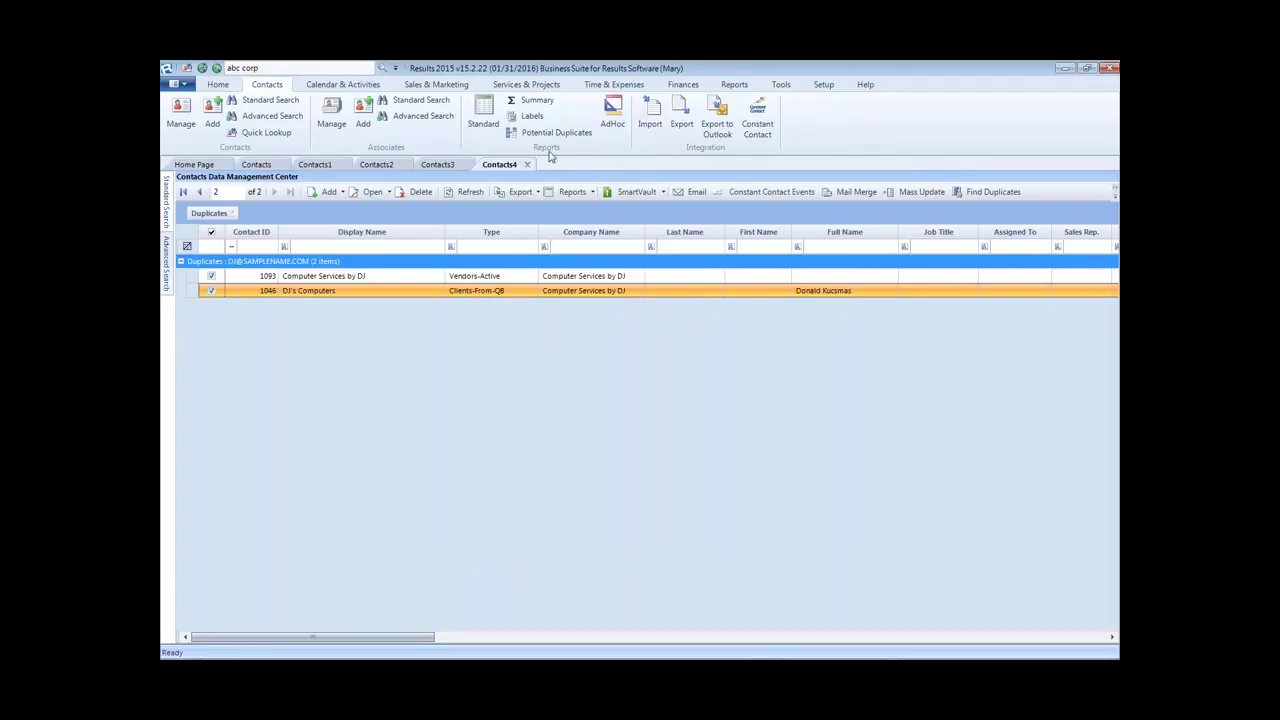
left_click(996, 197)
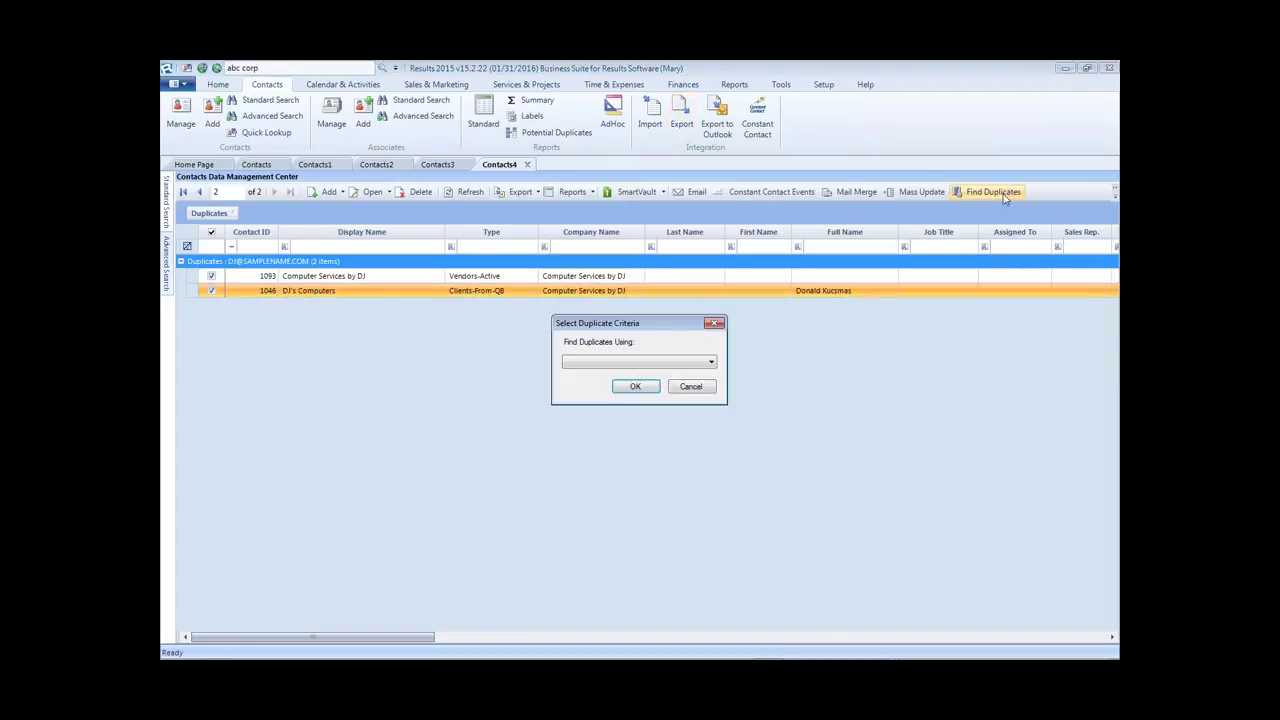
left_click(716, 326)
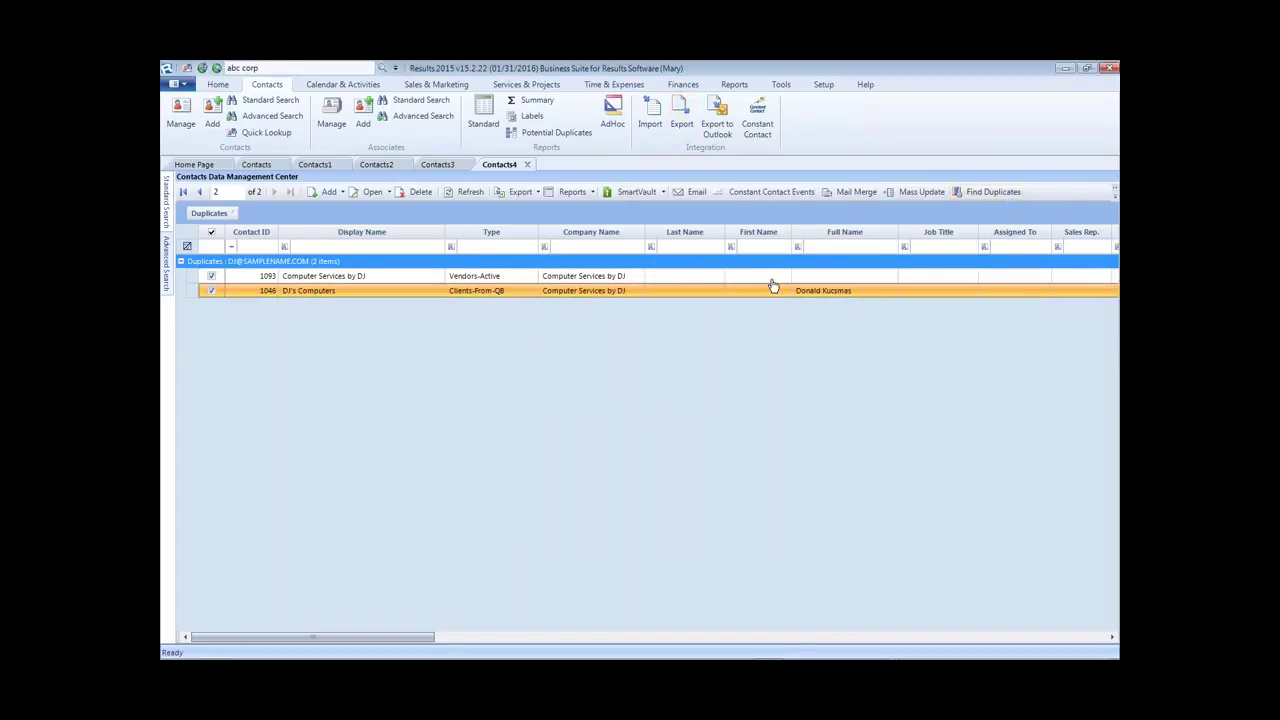
left_click(990, 194)
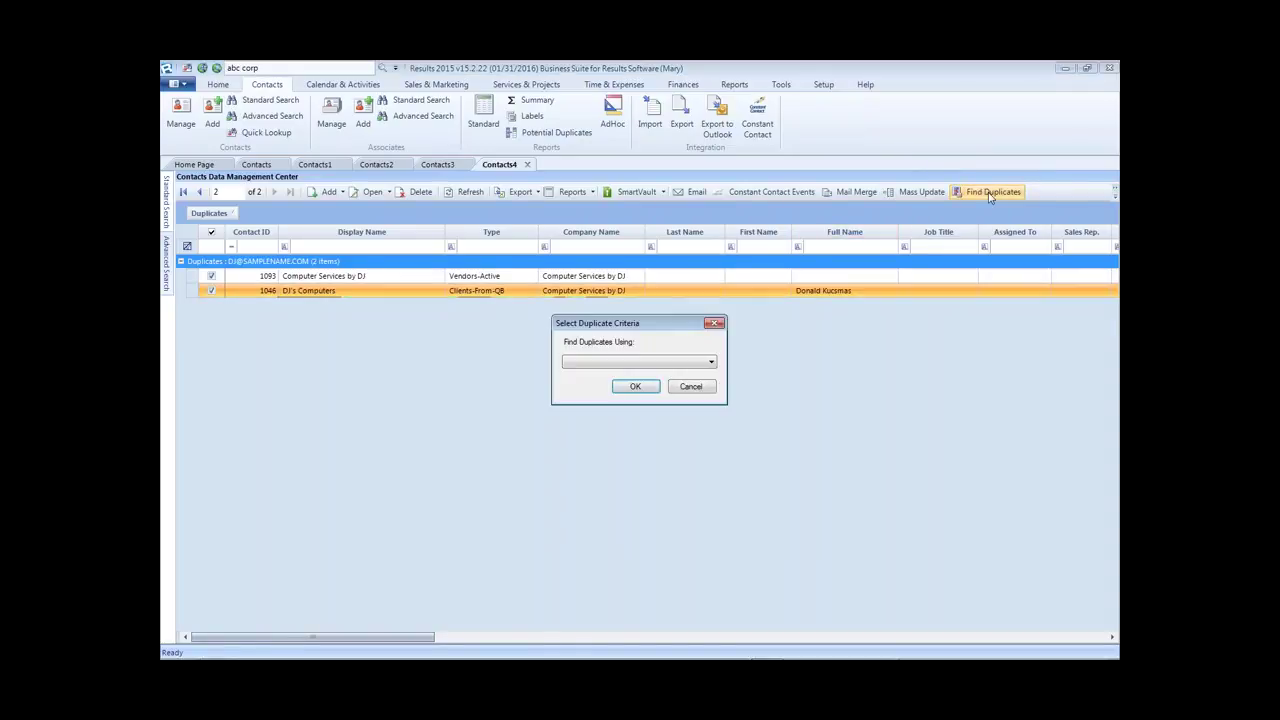
left_click(705, 365)
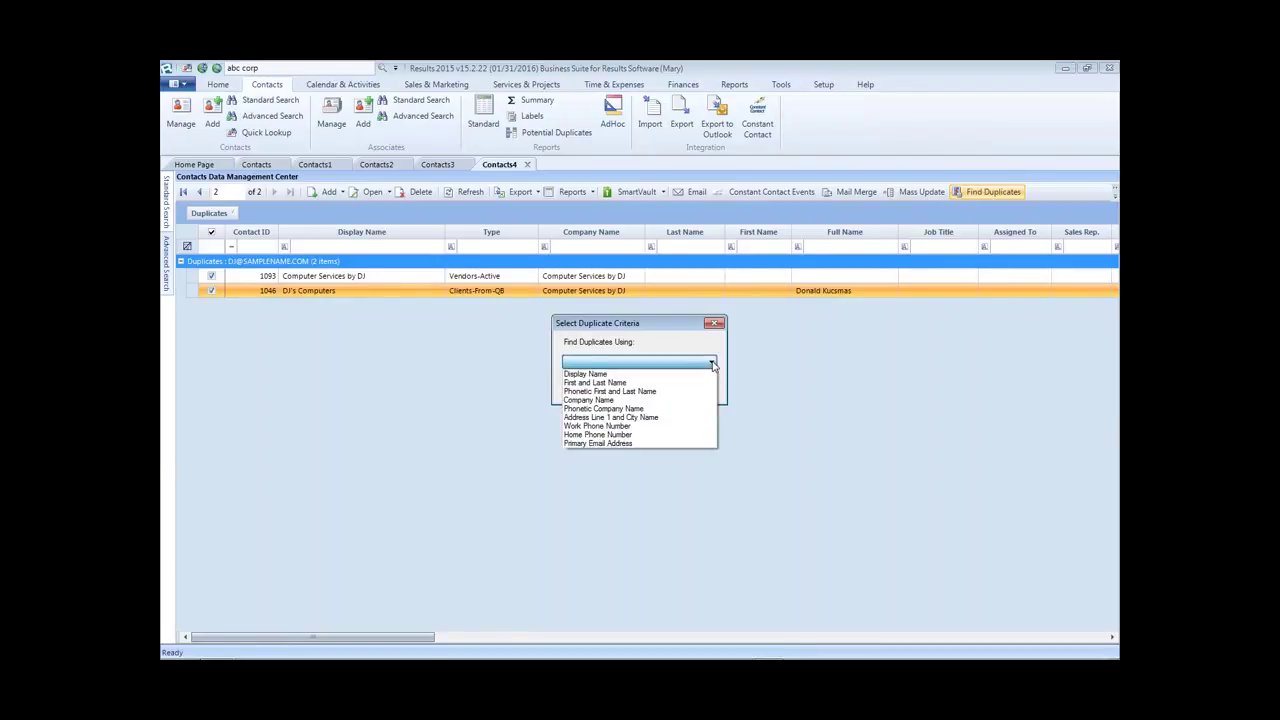
left_click(591, 391)
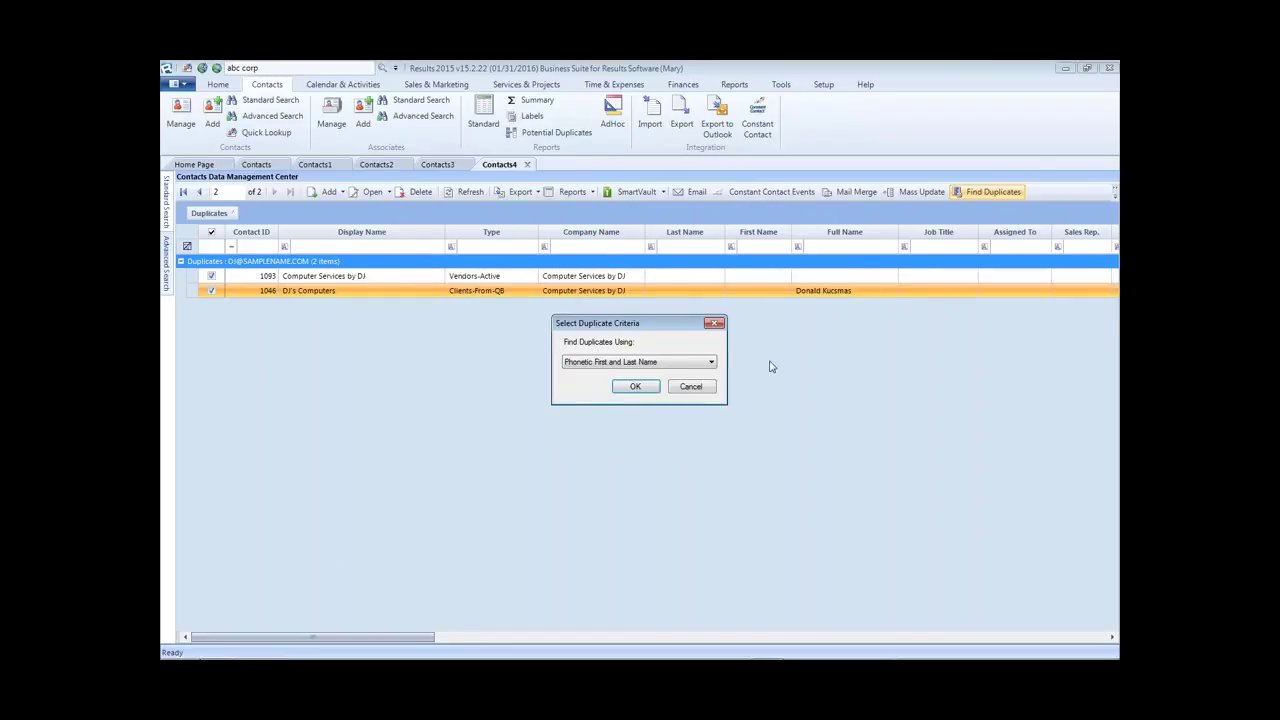
left_click(691, 387)
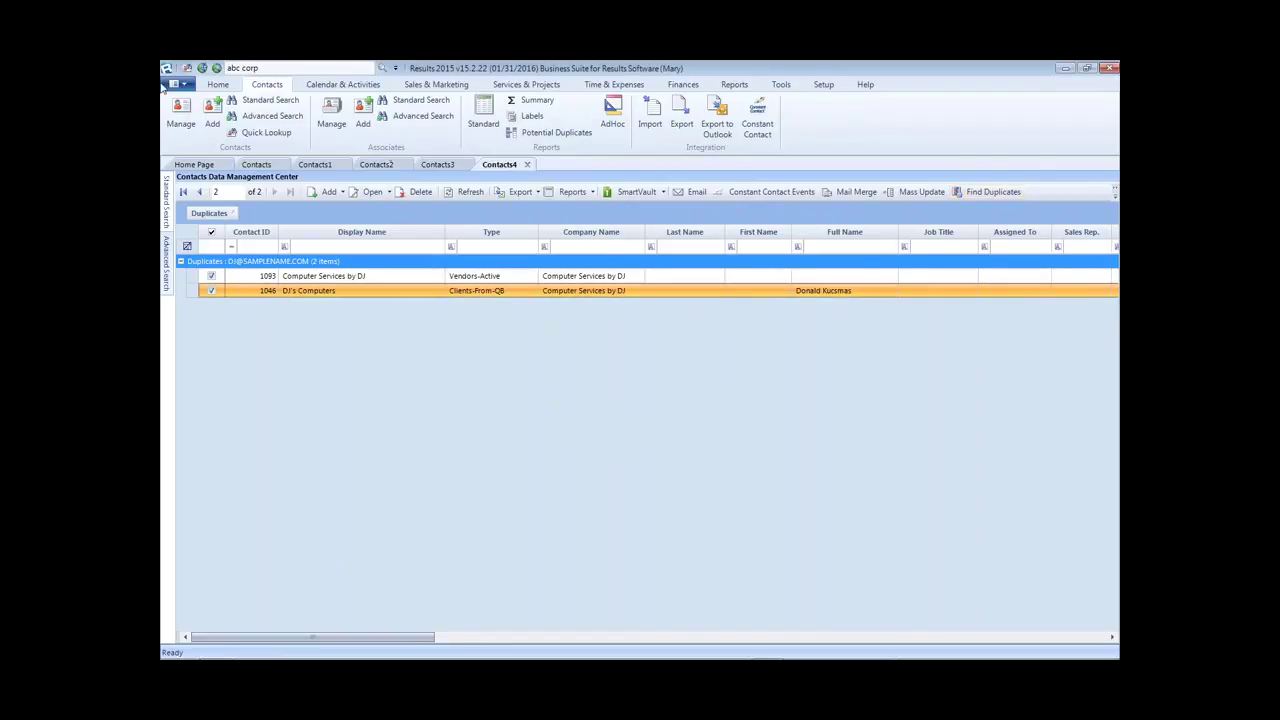
Step: Find duplicates in a new contact list using Phonetic First and Last Name
left_click(180, 117)
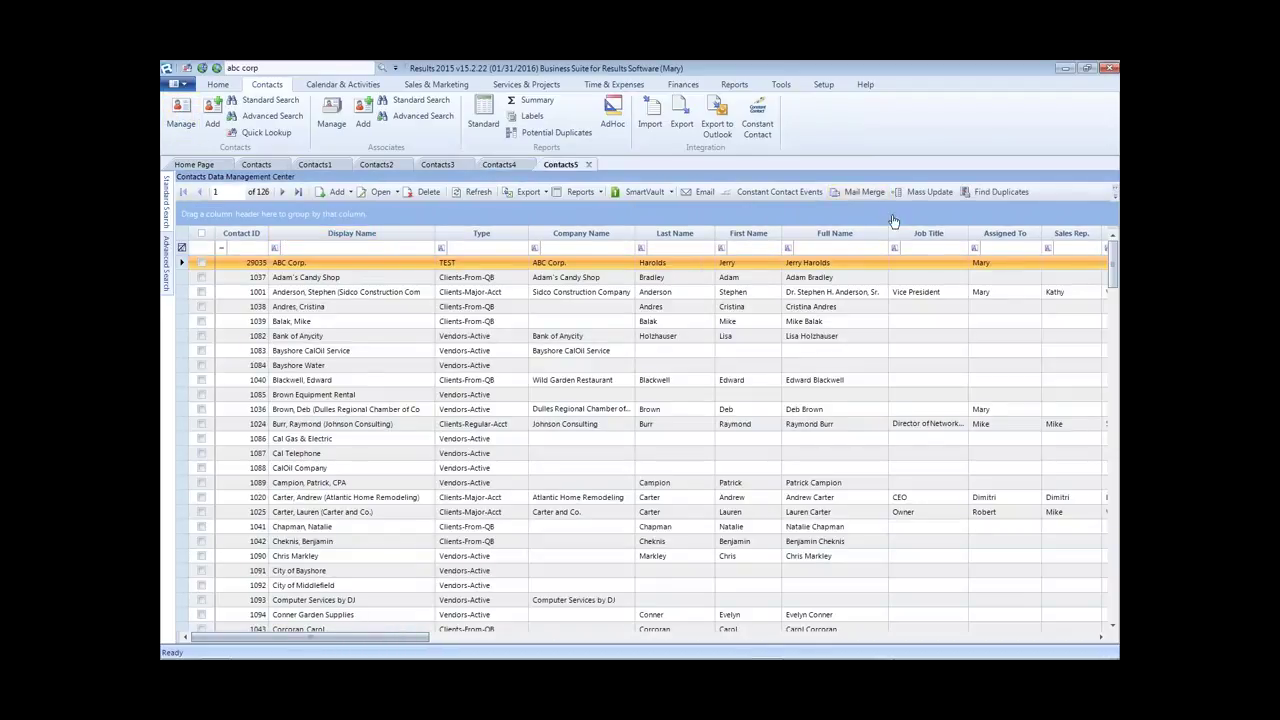
left_click(1003, 193)
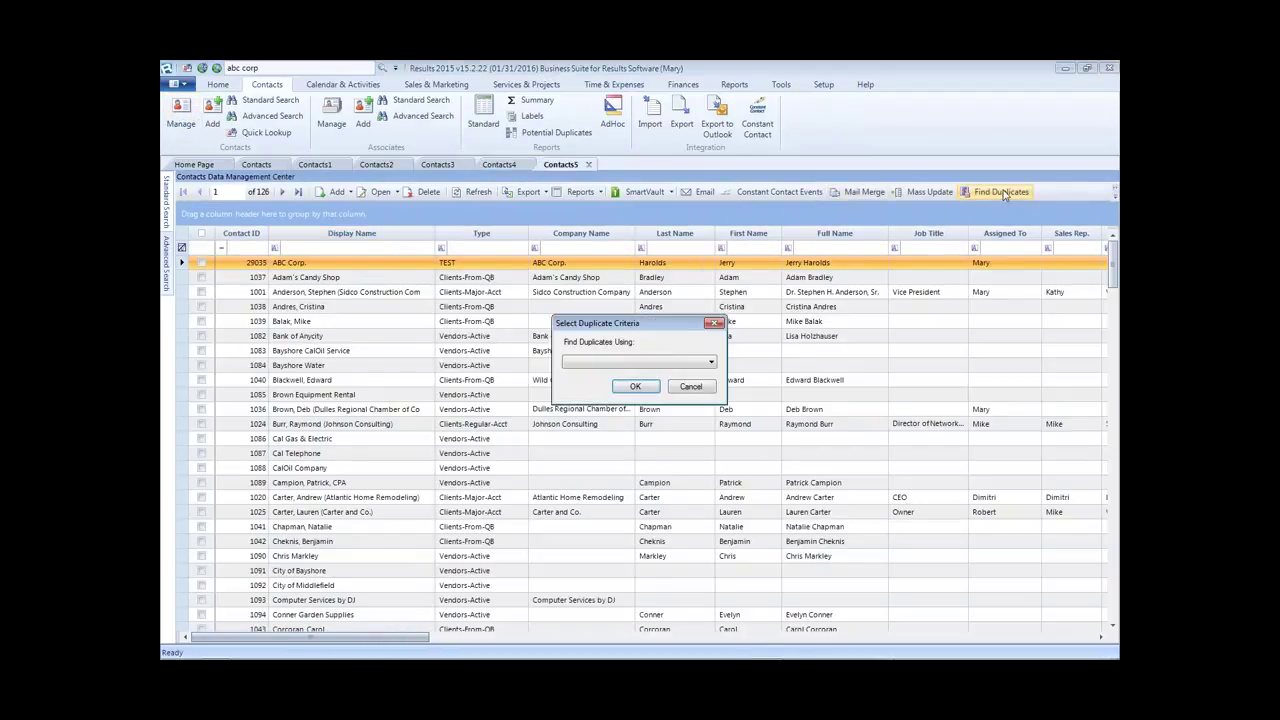
left_click(709, 364)
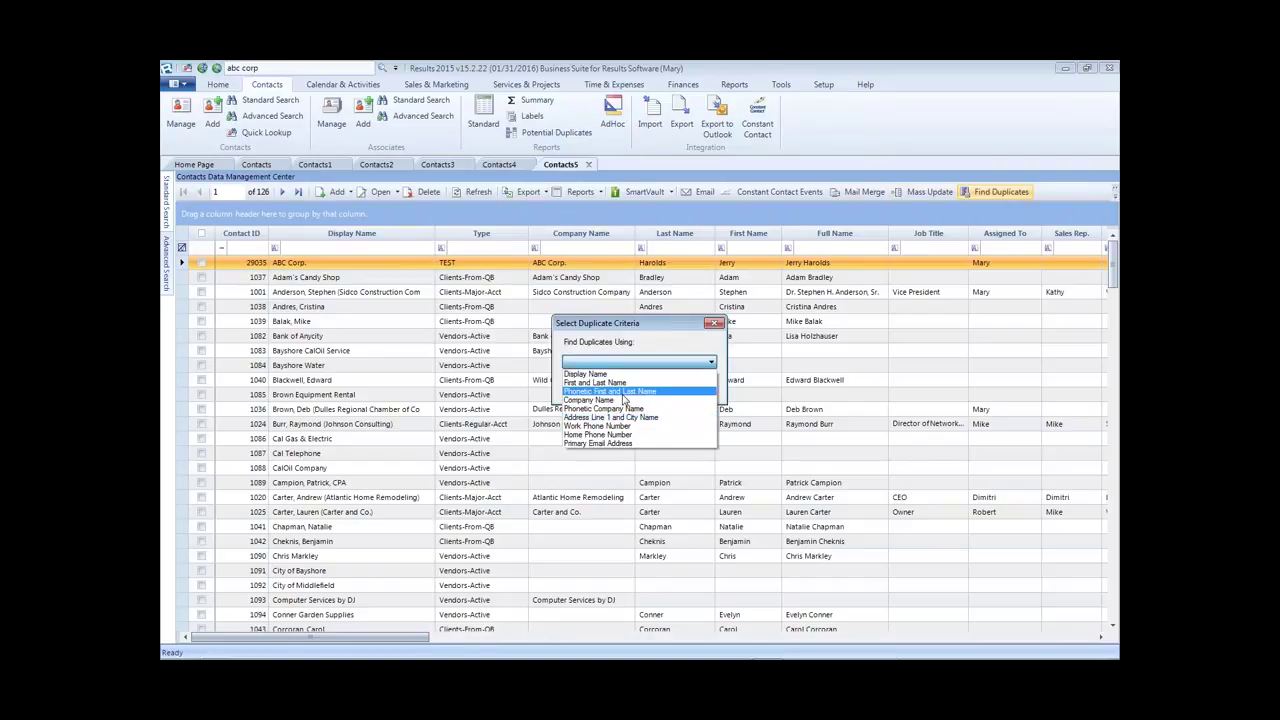
left_click(622, 392)
left_click(635, 387)
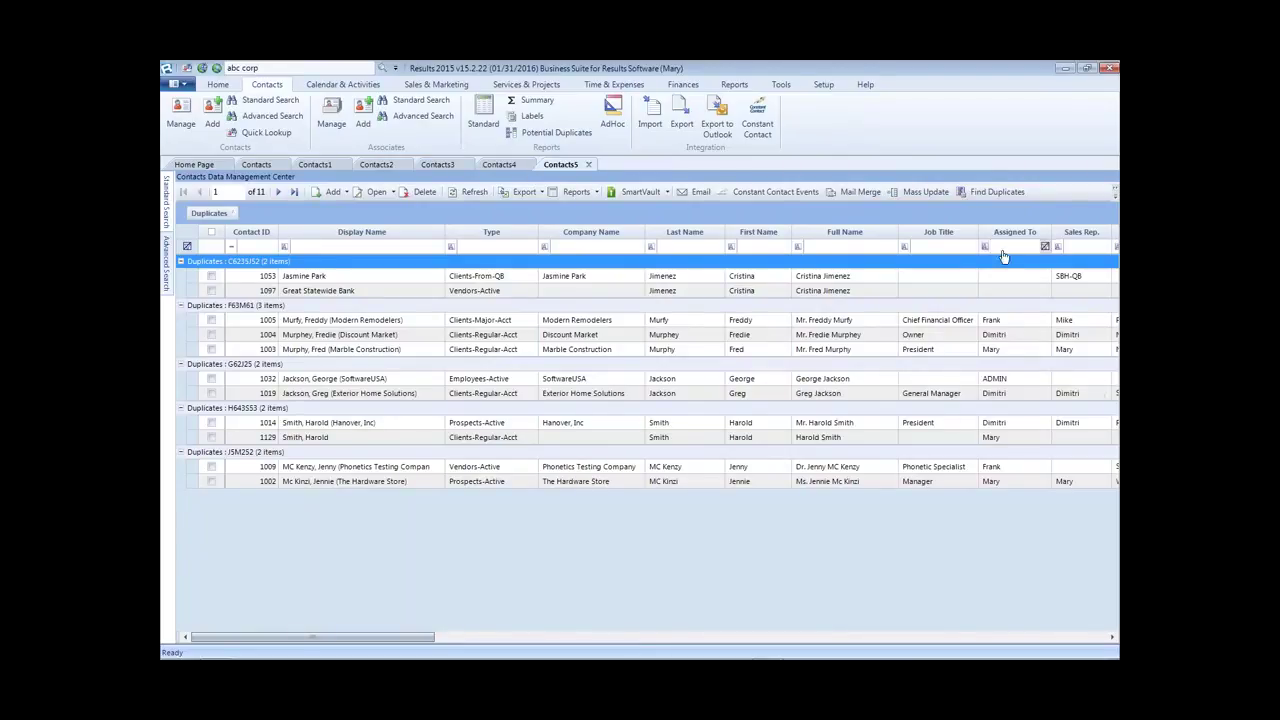
left_click(672, 282)
left_click(678, 292)
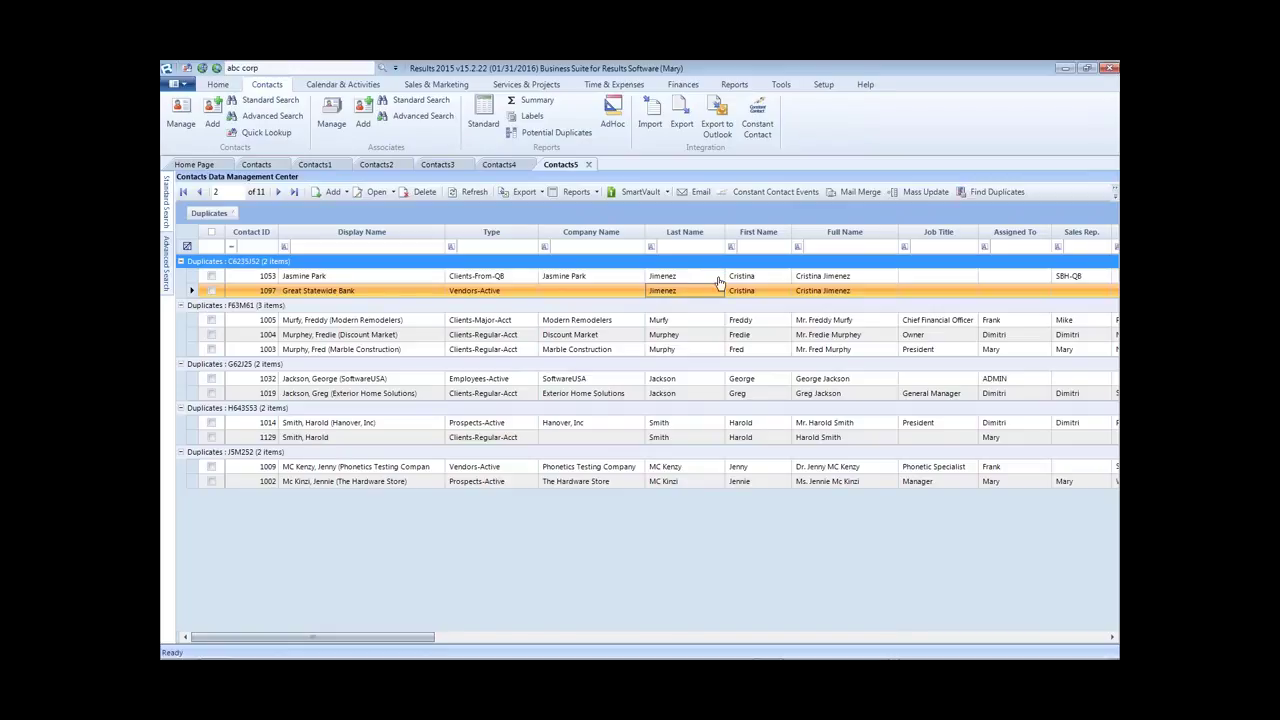
left_click(738, 396)
left_click(748, 425)
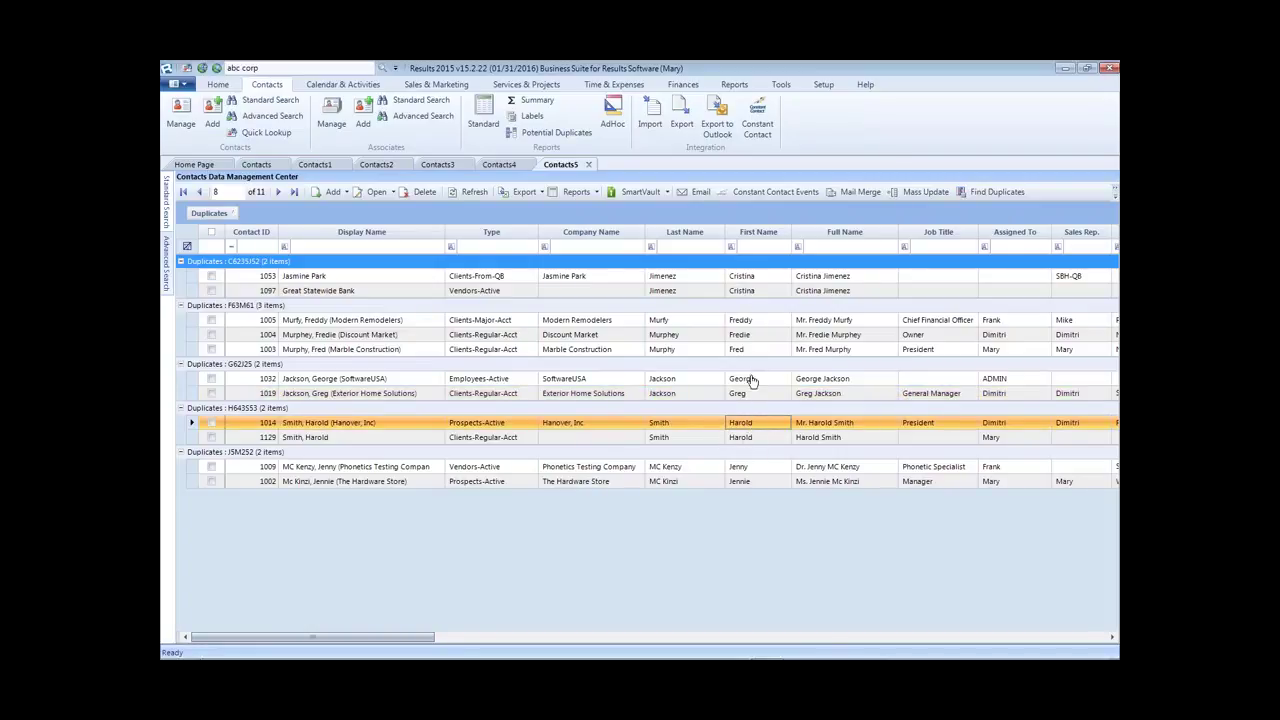
left_click(746, 396)
left_click(747, 381)
left_click(742, 395)
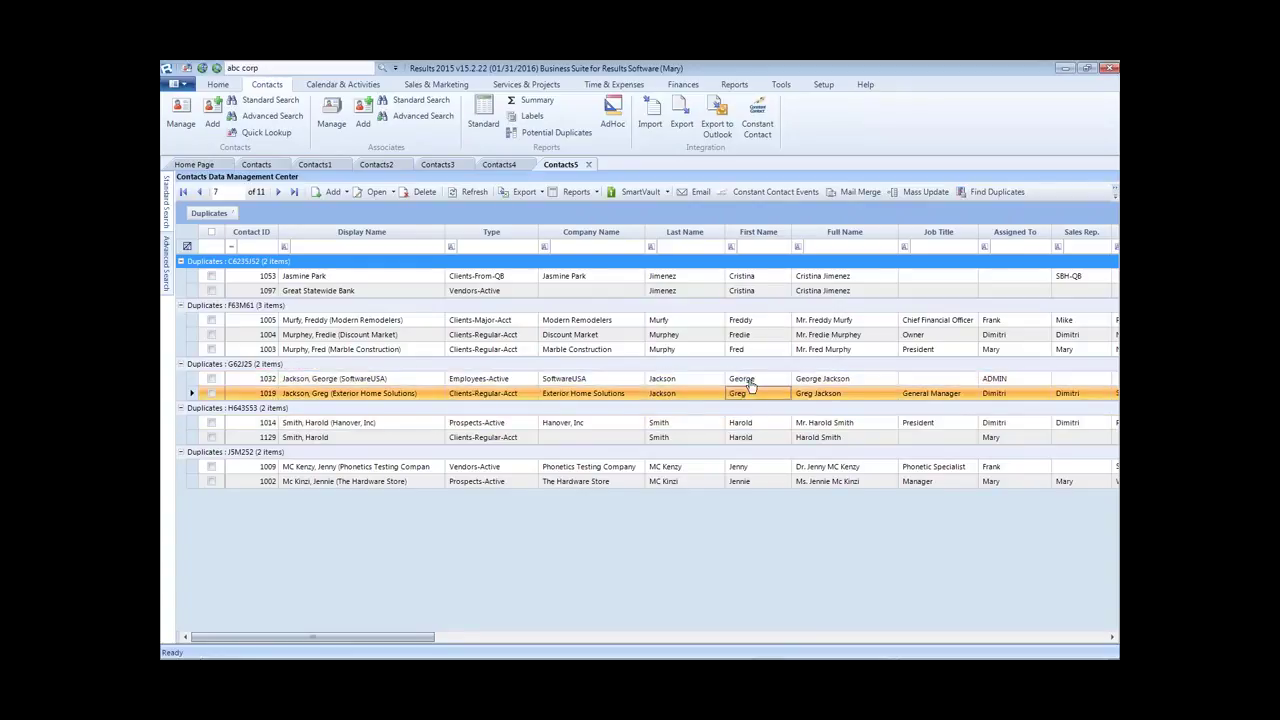
left_click(745, 381)
left_click(742, 395)
left_click(745, 381)
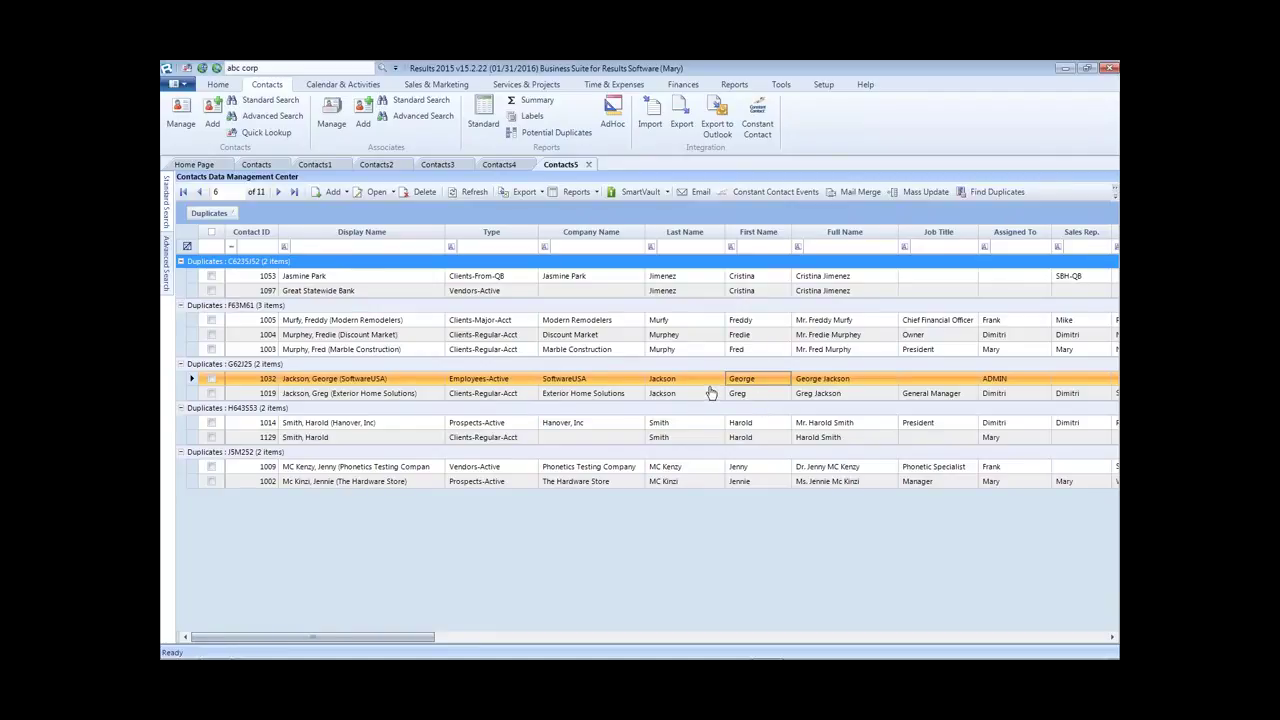
Step: Compare the first and last name spellings of the Modern Remodelers, Discount Market and Marble Construction contacts
left_click(665, 337)
left_click(667, 352)
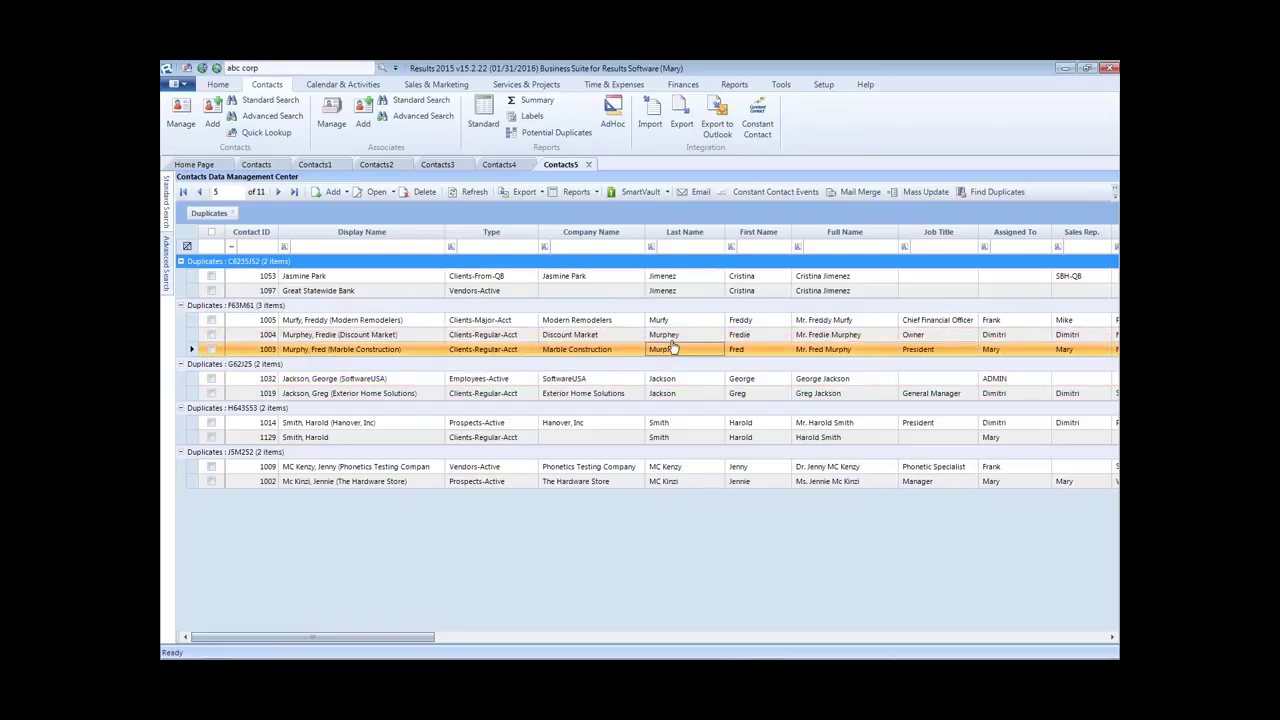
left_click(741, 337)
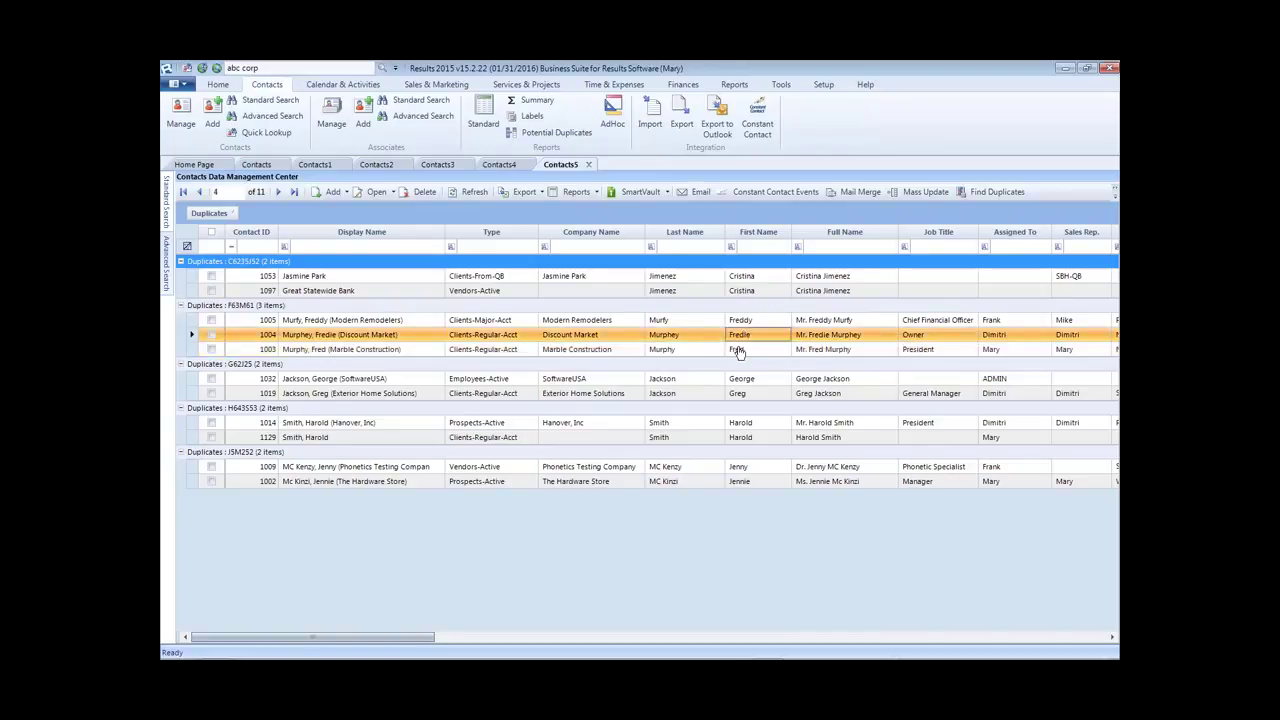
left_click(740, 353)
left_click(745, 336)
left_click(746, 321)
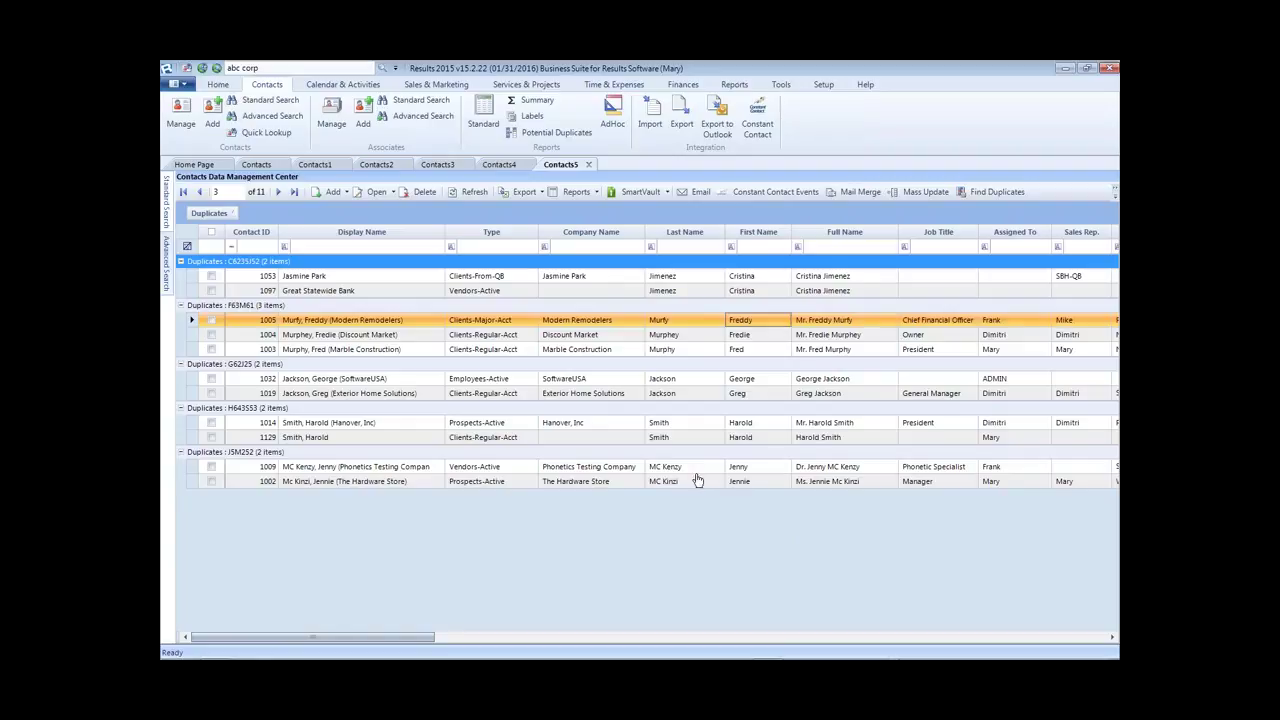
Step: Compare the first and last name spellings of the Phonetics Testing Company and The Hardware Store contacts
left_click(742, 468)
left_click(745, 481)
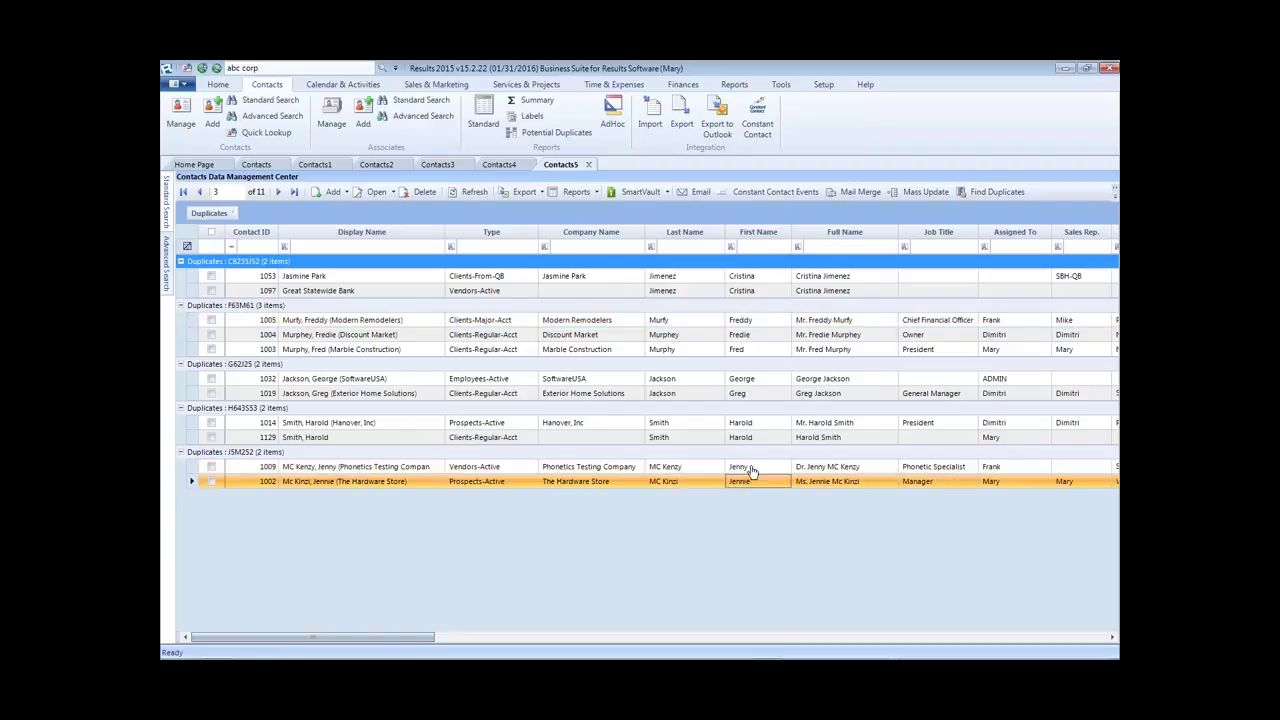
left_click(680, 467)
left_click(677, 483)
Step: Recheck the name spellings in the three-record duplicate group that starts with Modern Remodelers
left_click(738, 334)
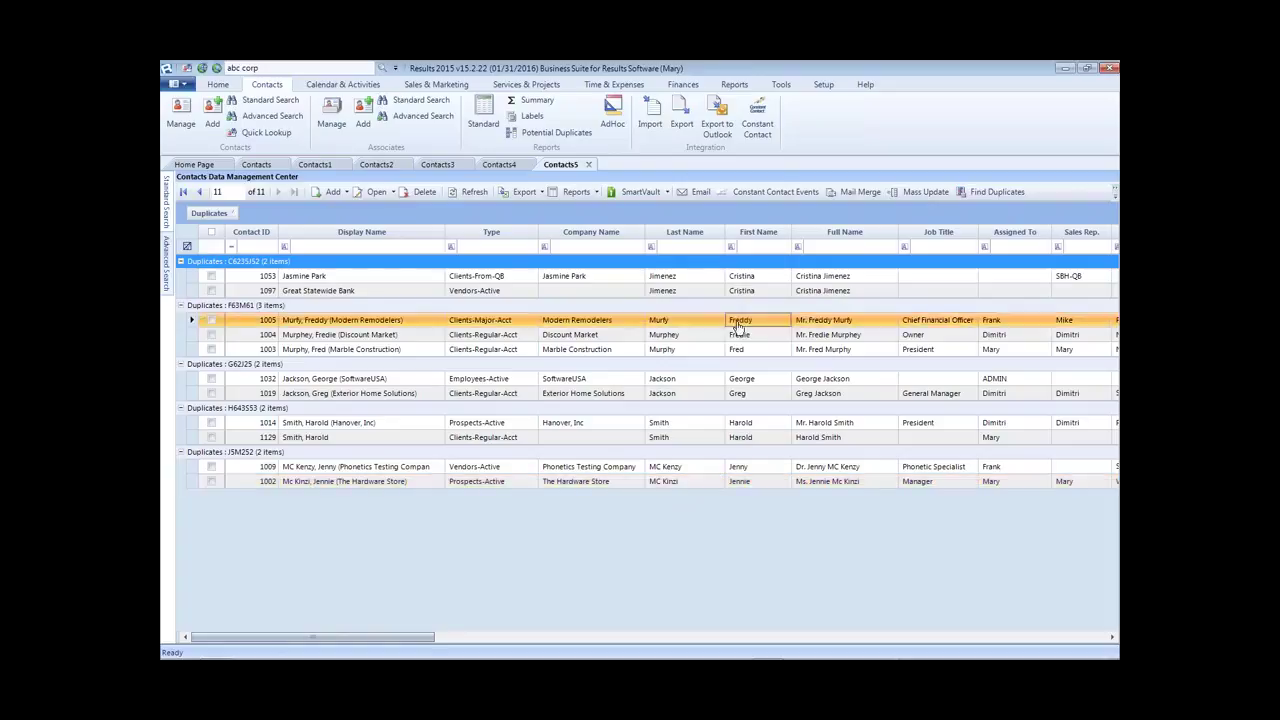
left_click(744, 352)
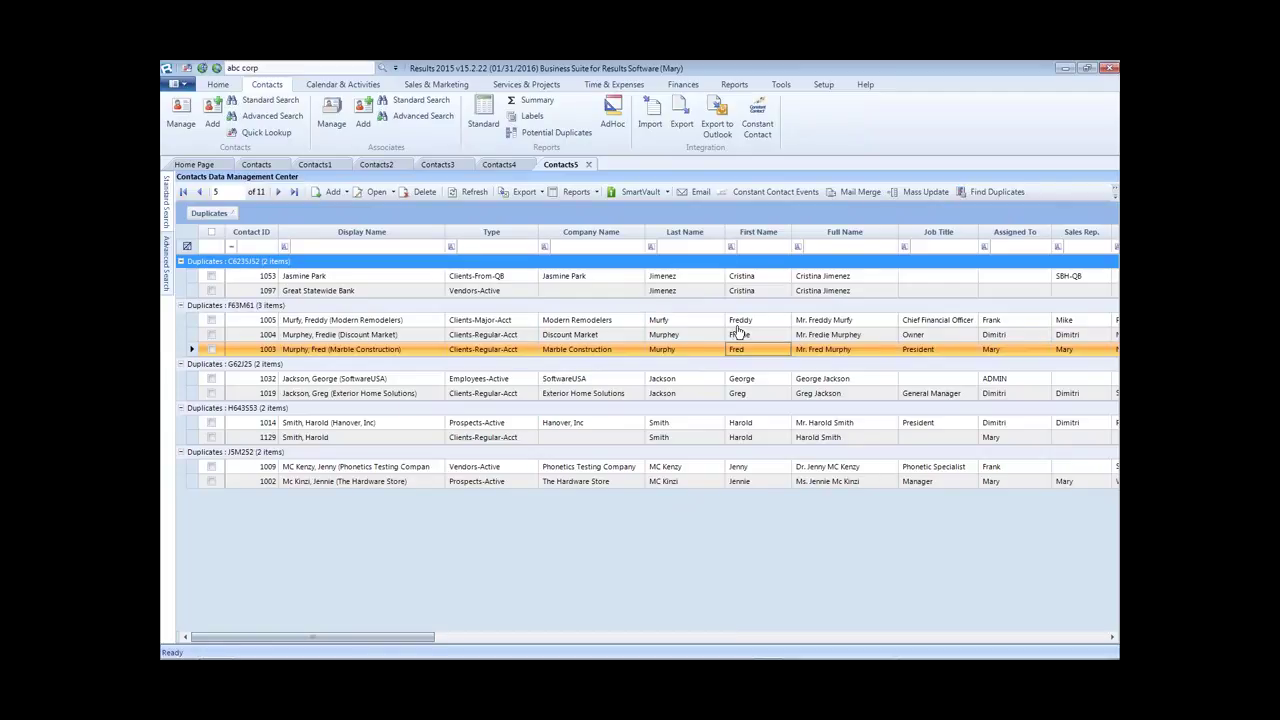
left_click(678, 335)
left_click(684, 322)
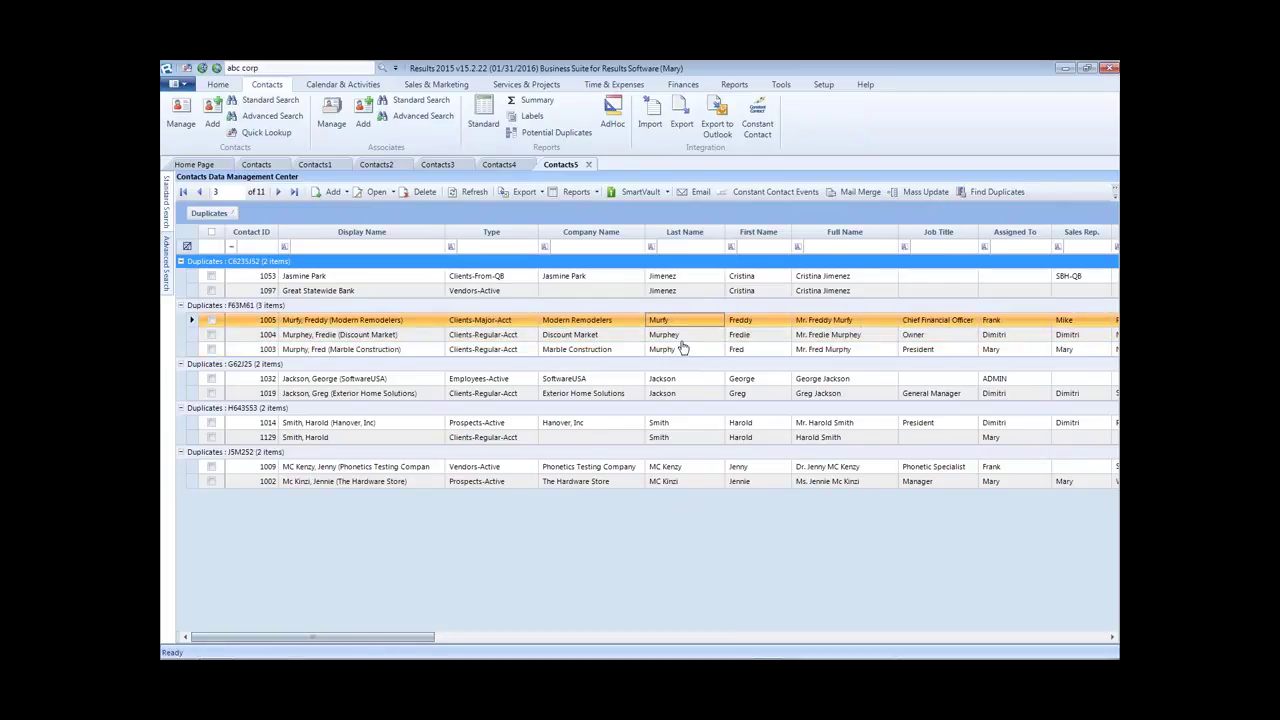
Step: Mark the Modern Remodelers, Discount Market and Marble Construction records, open them together, review their details, and close the record window
left_click(211, 320)
left_click(211, 334)
left_click(211, 349)
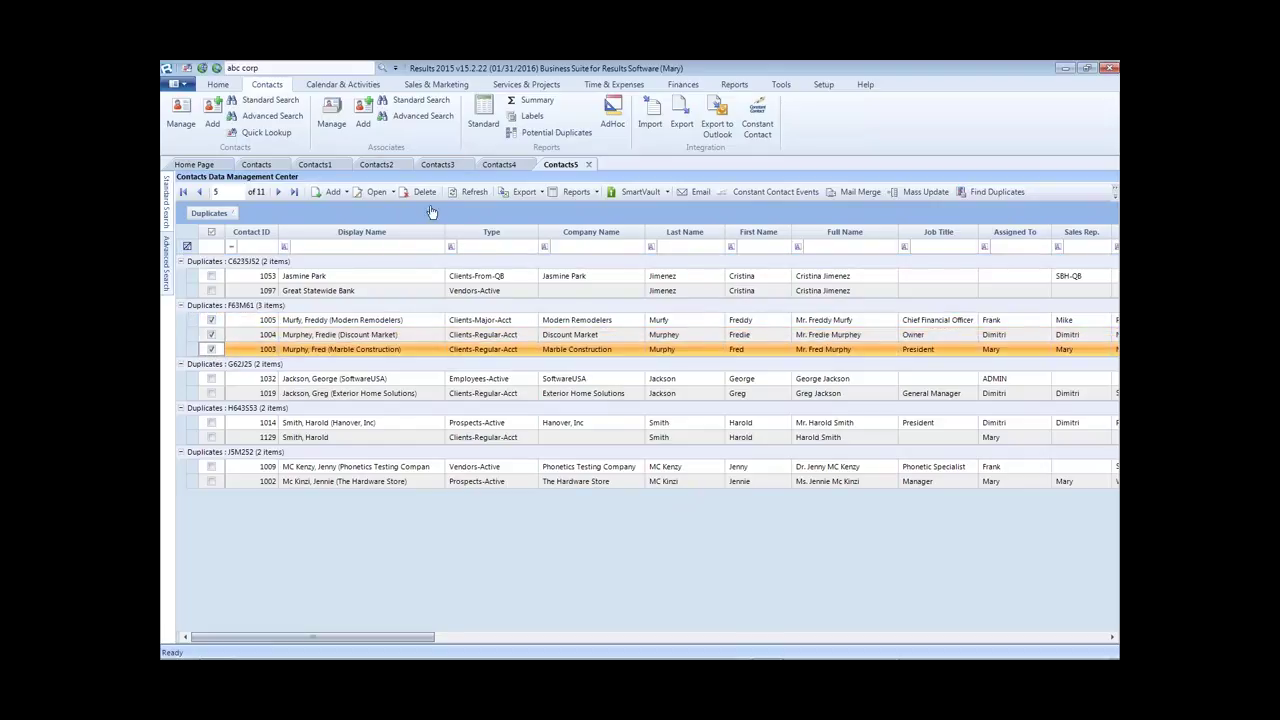
left_click(372, 191)
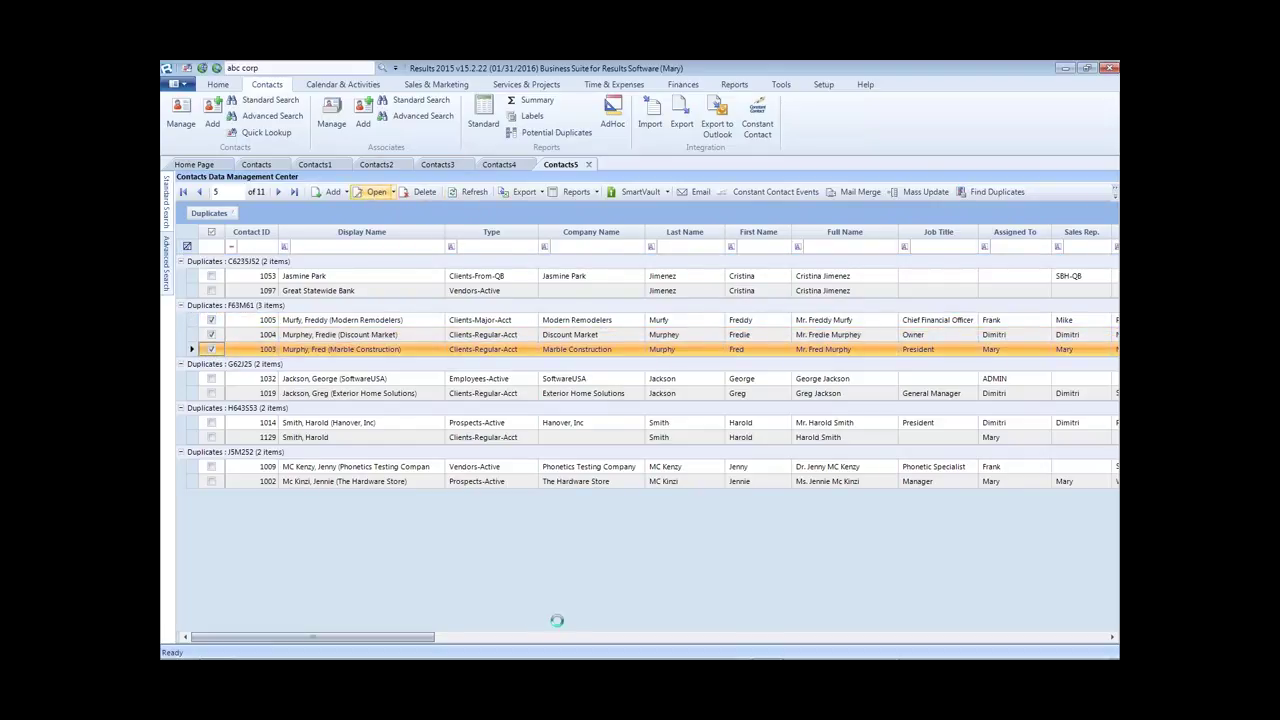
left_click(465, 223)
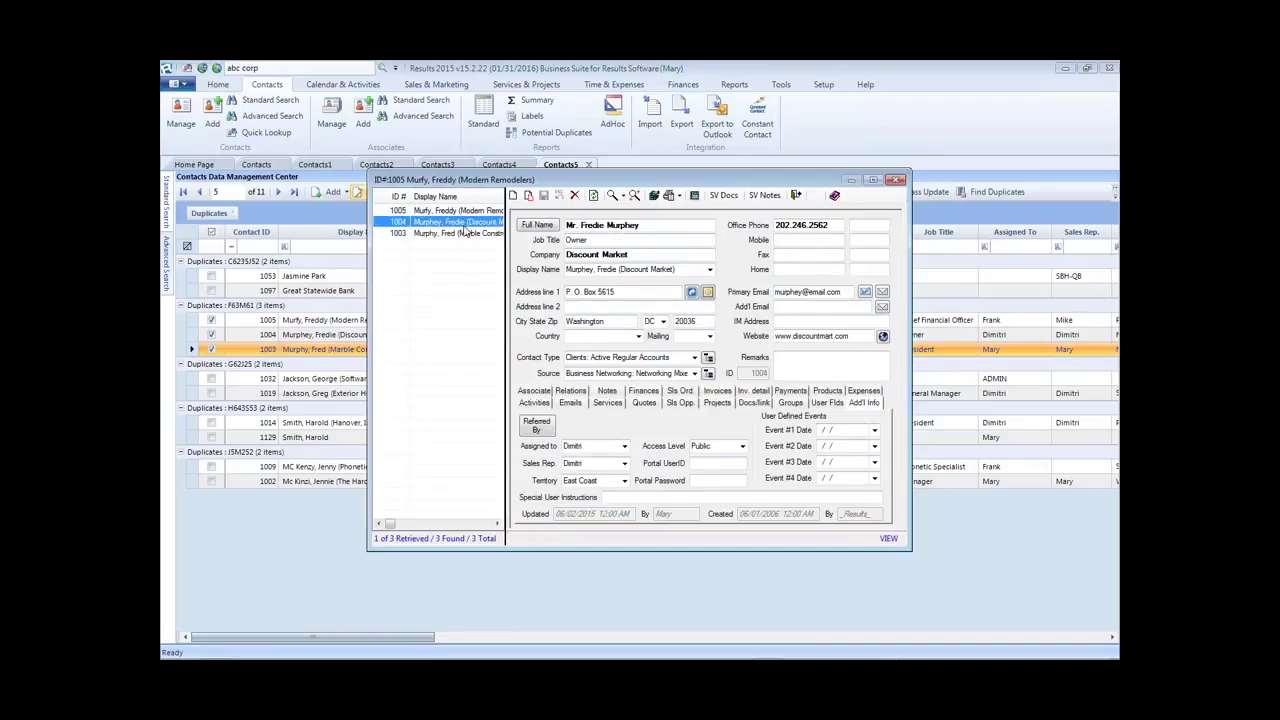
left_click(465, 233)
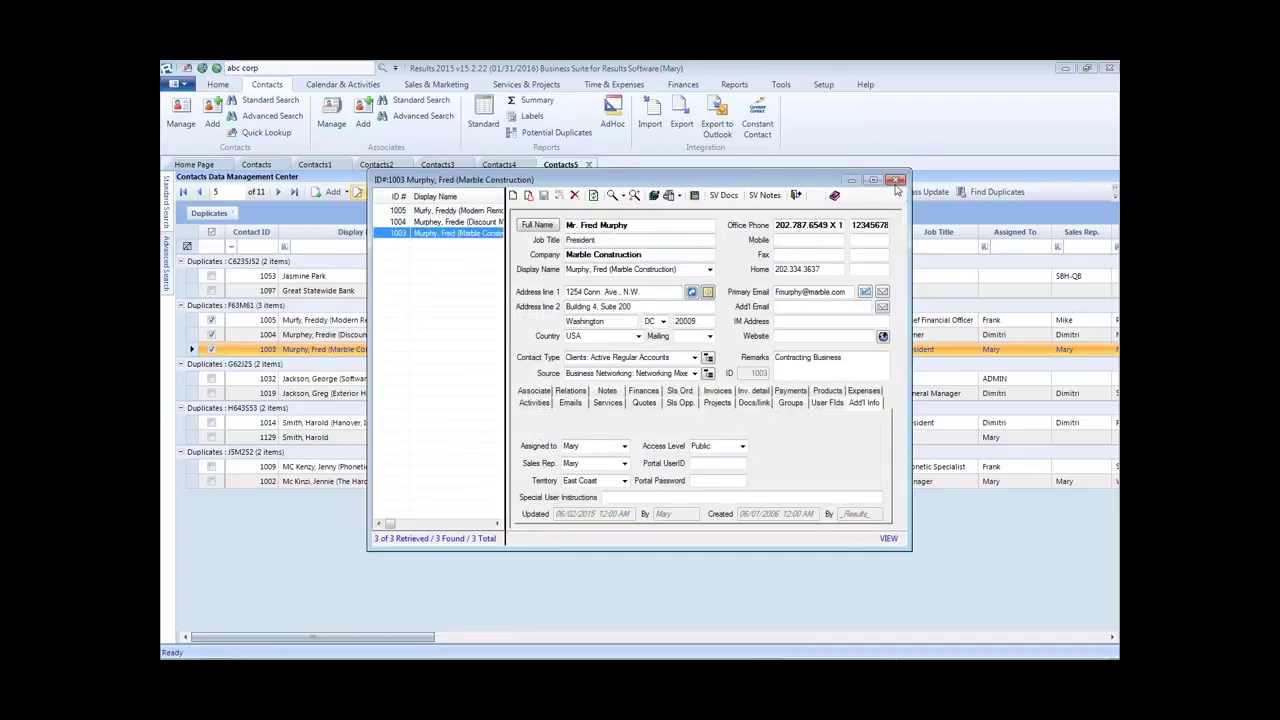
left_click(896, 181)
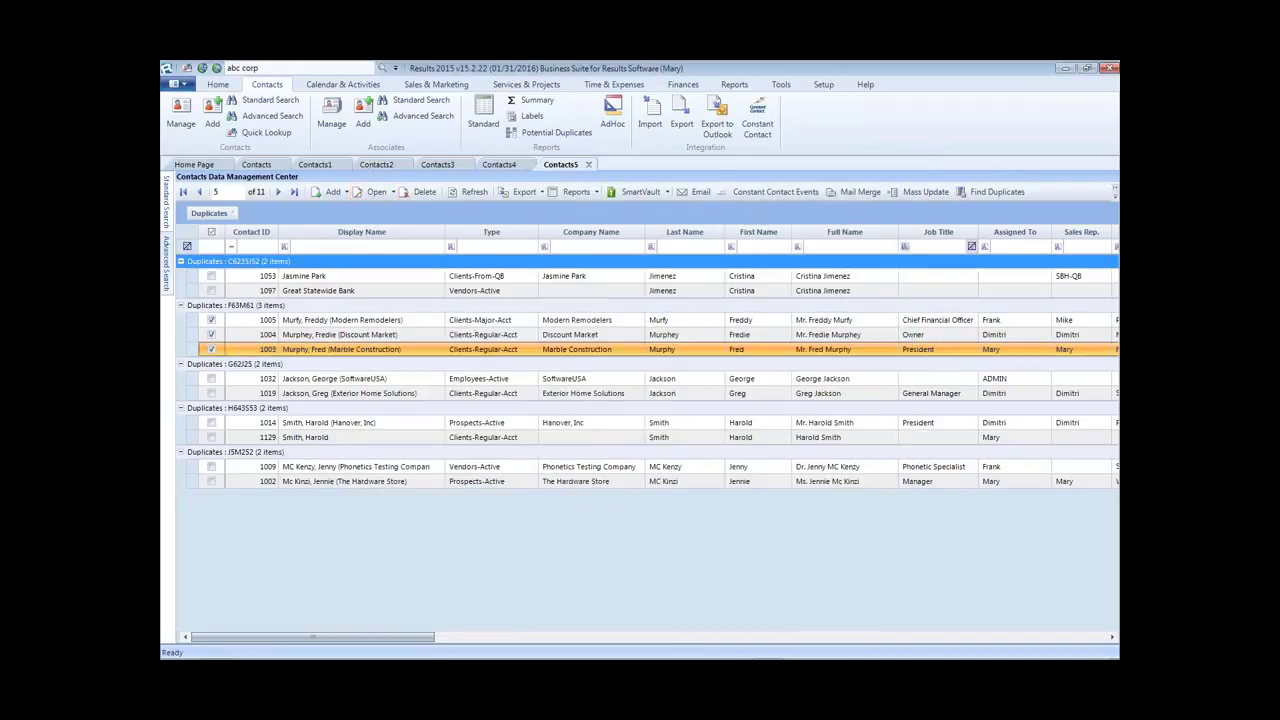
Step: Find duplicates in another new contact list using Company Name
left_click(183, 105)
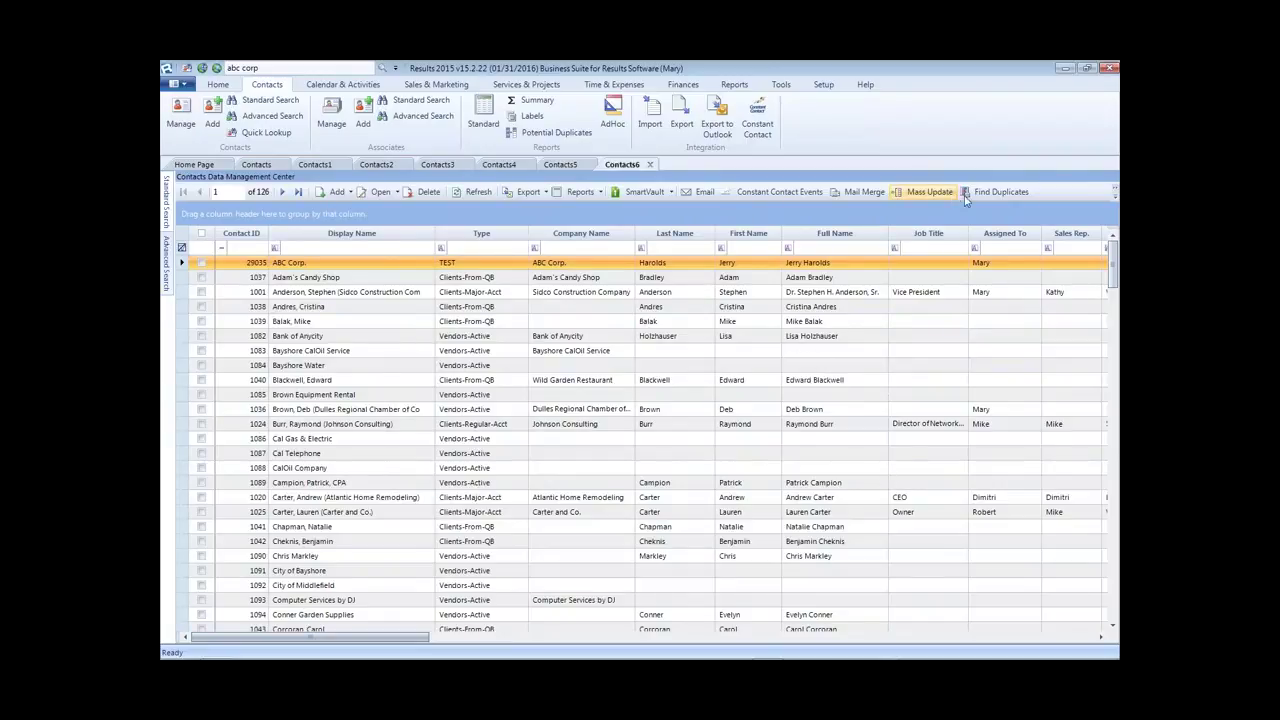
left_click(1005, 194)
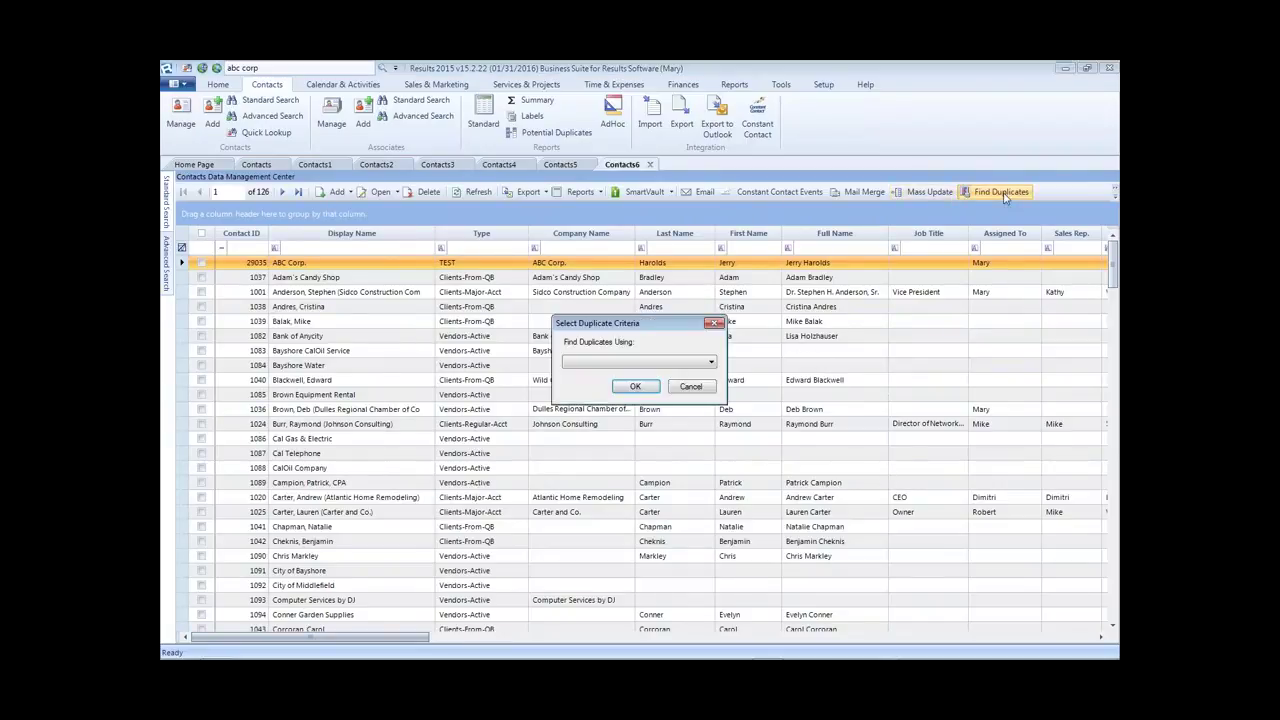
left_click(712, 362)
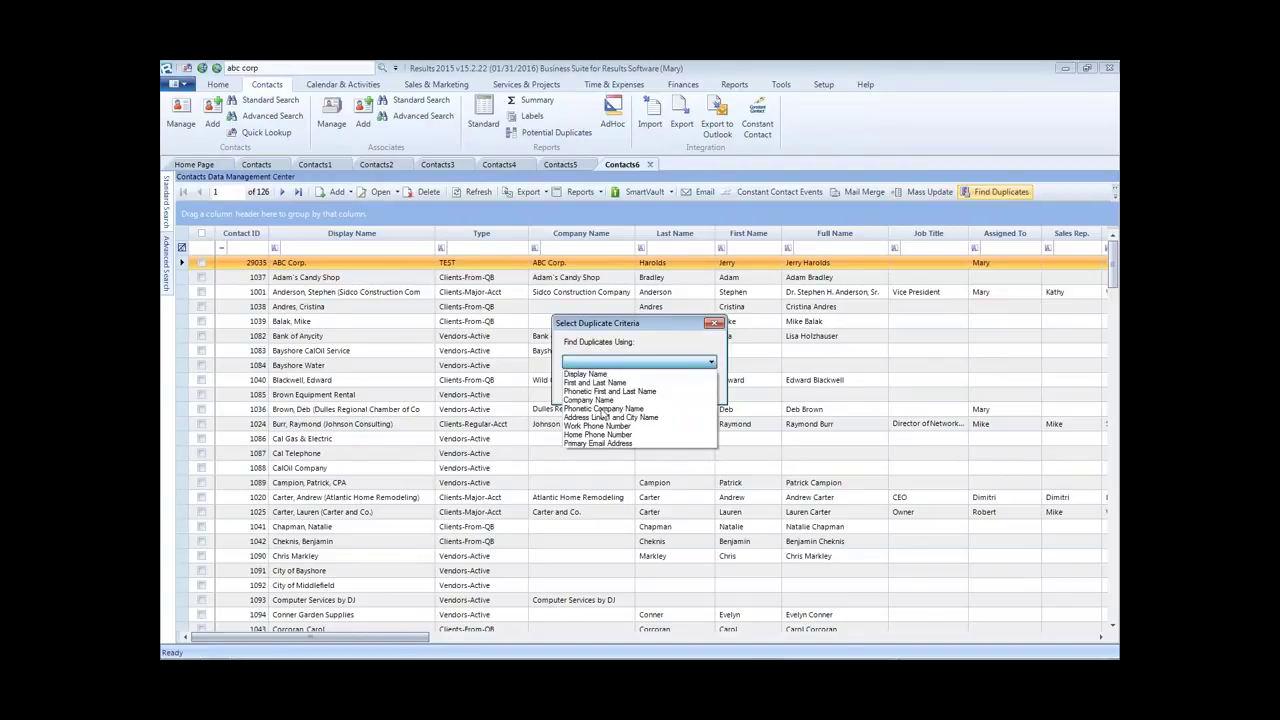
left_click(605, 405)
left_click(637, 391)
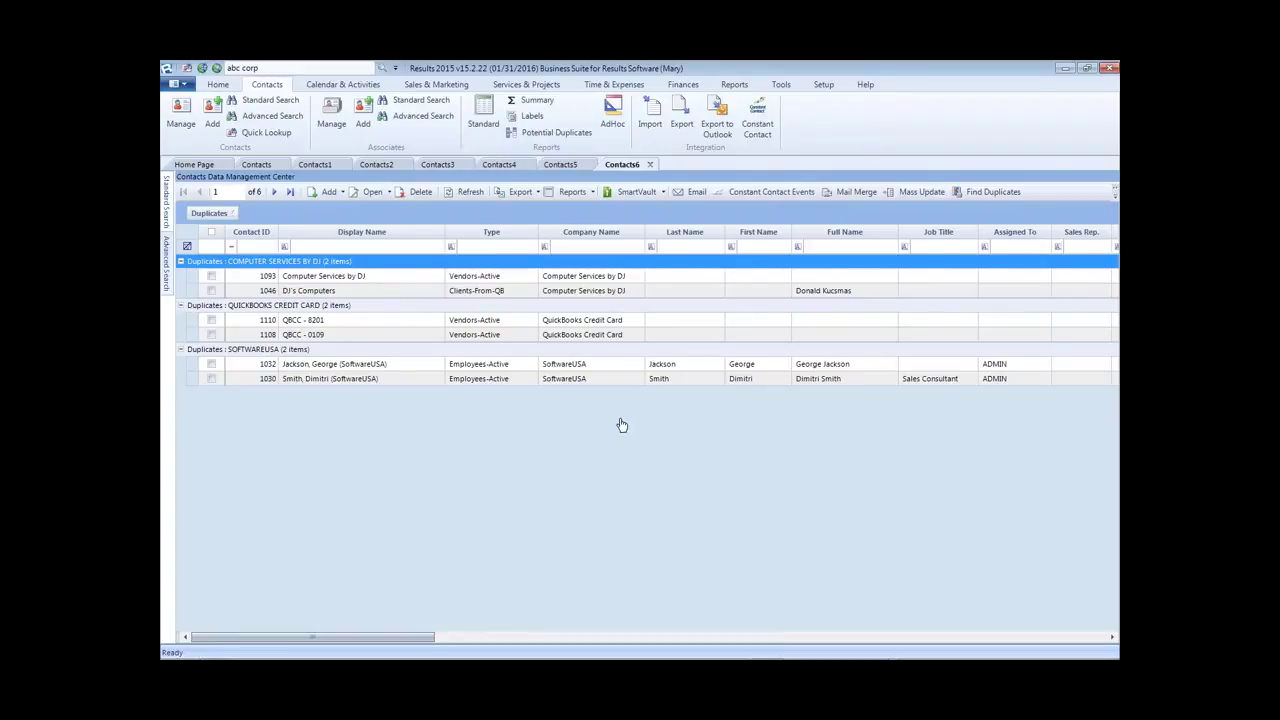
Step: Open the first SoftwareUSA record, edit its company name between "Software" and "USA", save the record, and close it
left_click(582, 364)
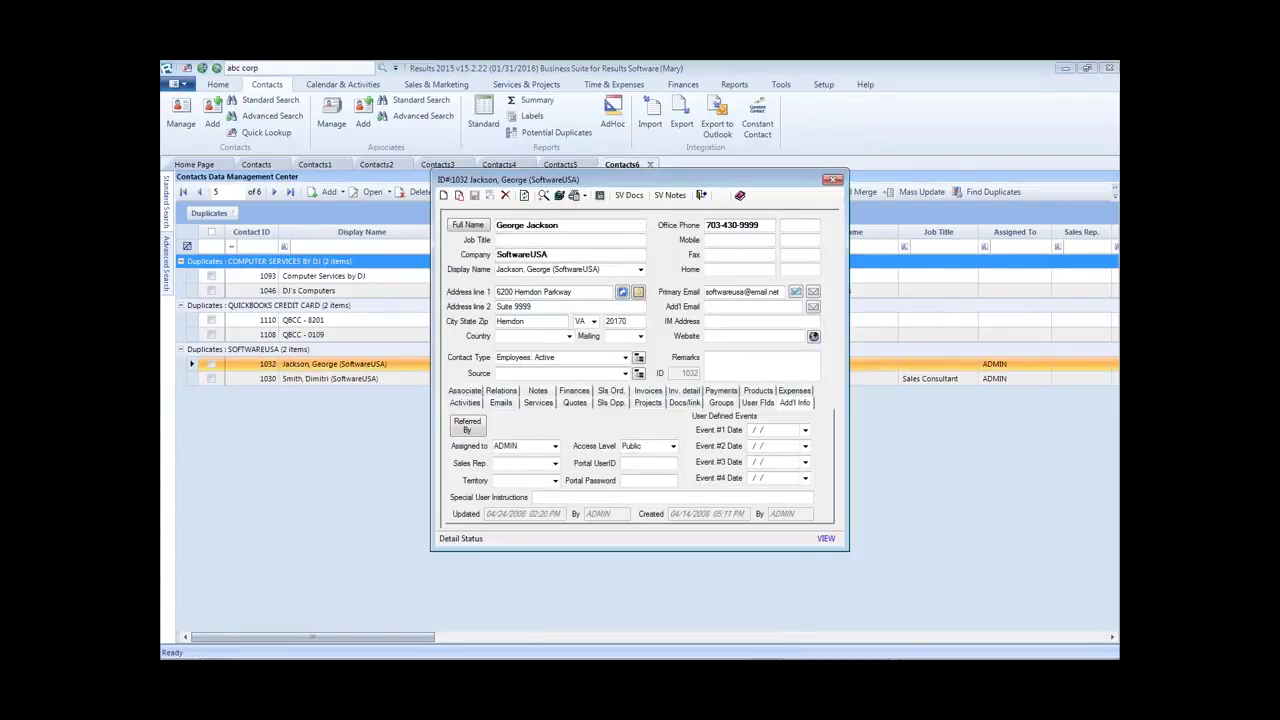
double_click(531, 254)
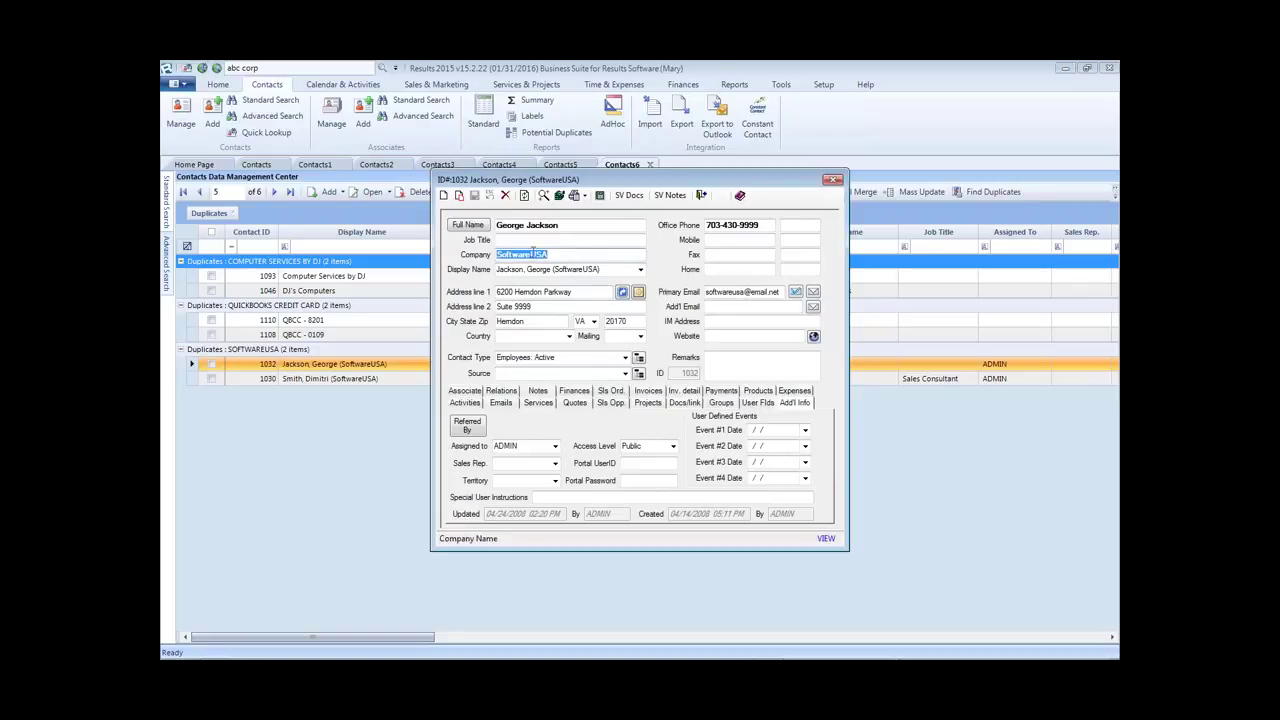
left_click(535, 254)
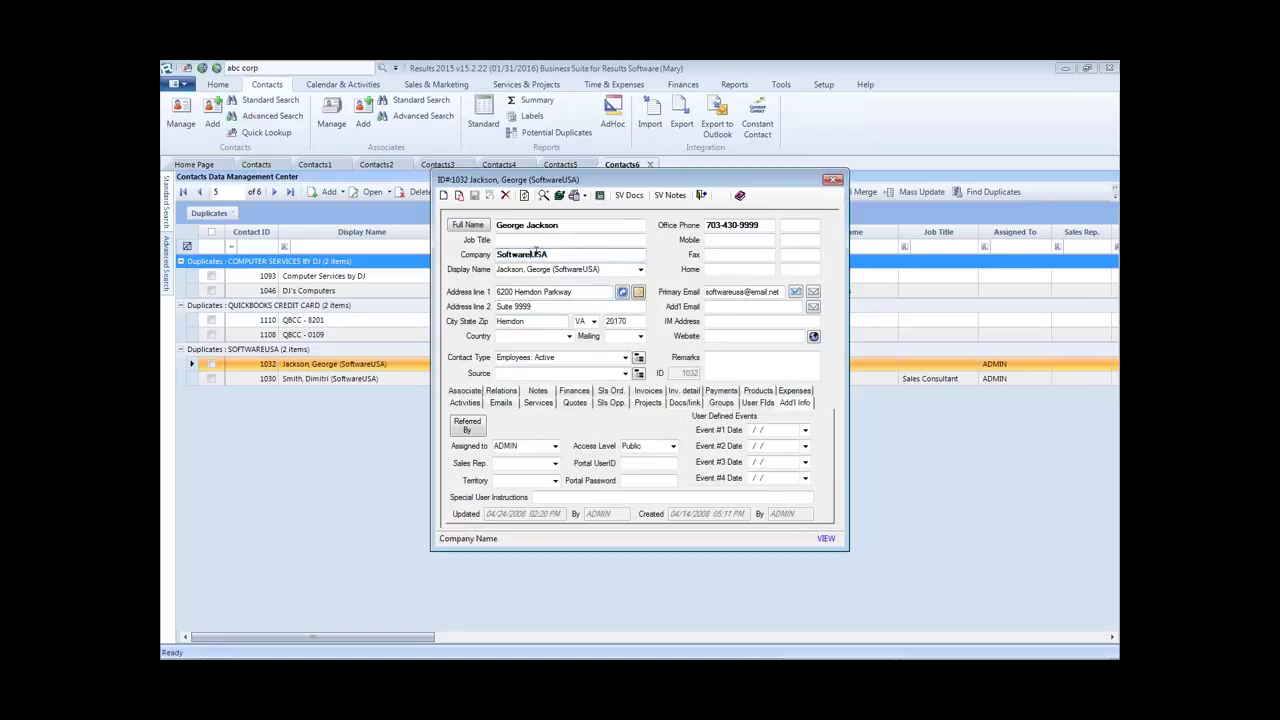
left_click(473, 196)
left_click(833, 185)
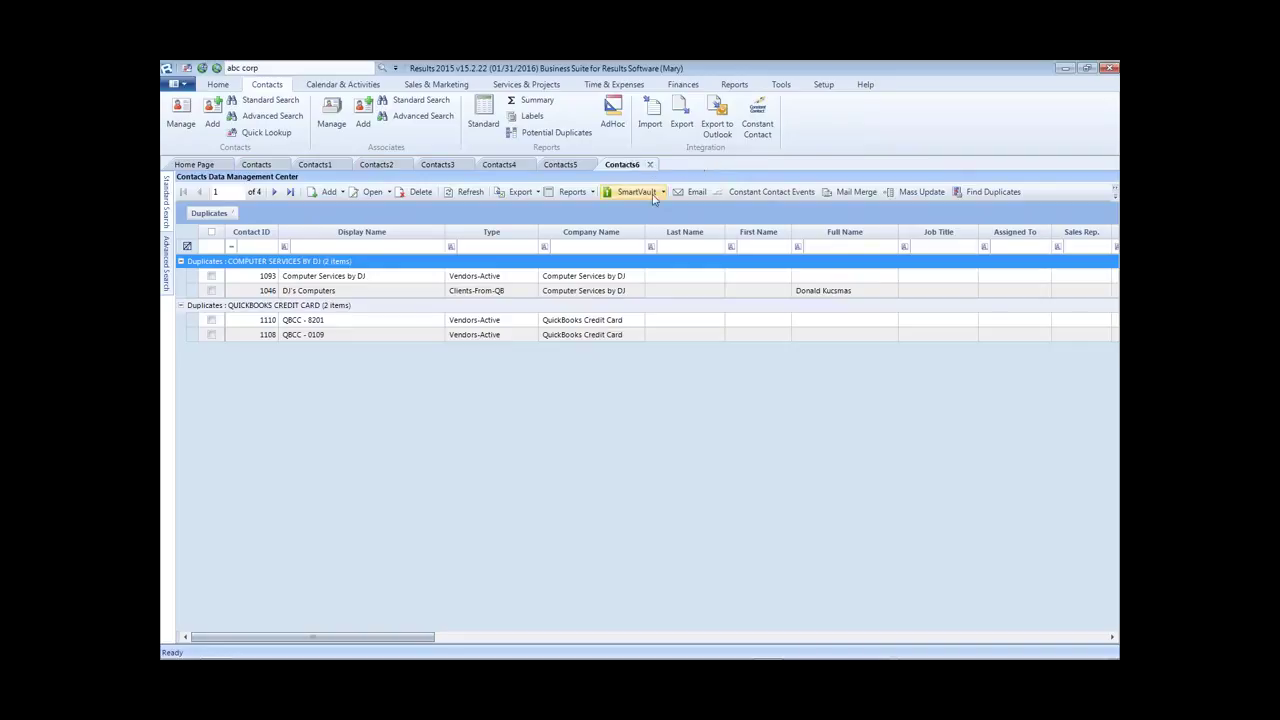
Step: Revisit the phonetic name and email duplicate lists and review the available duplicate criteria without running another search
left_click(562, 165)
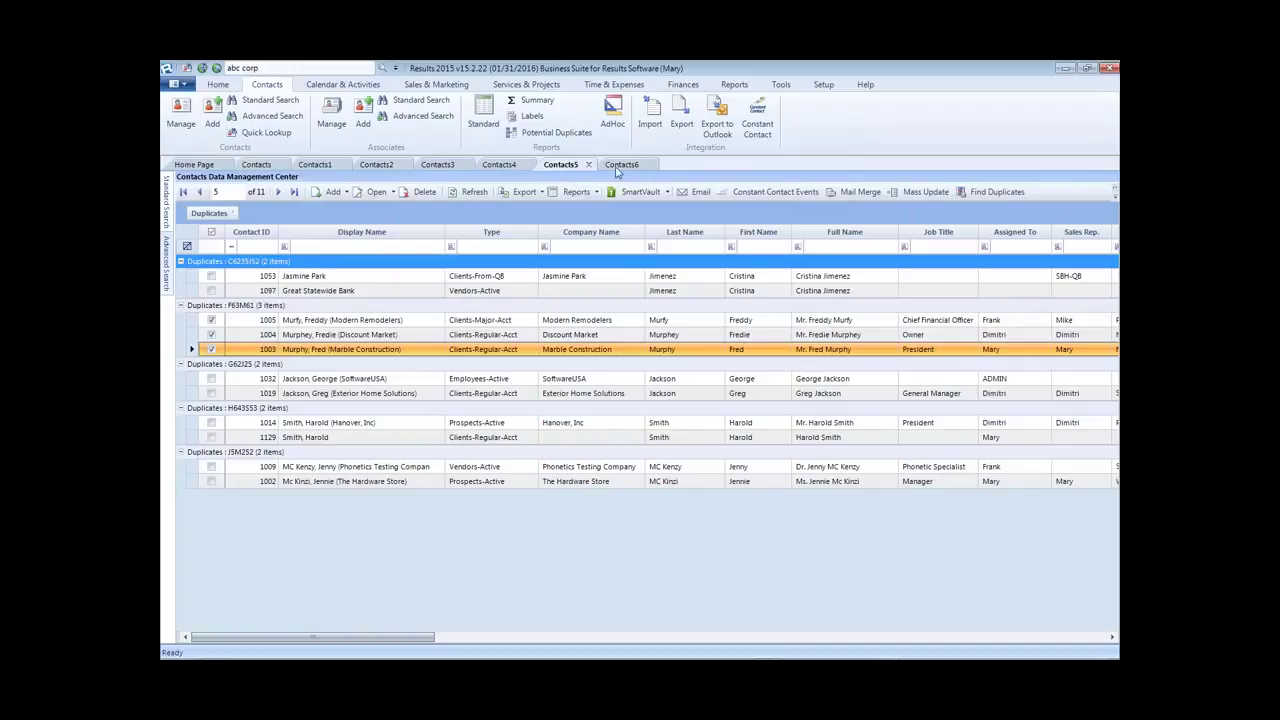
left_click(509, 165)
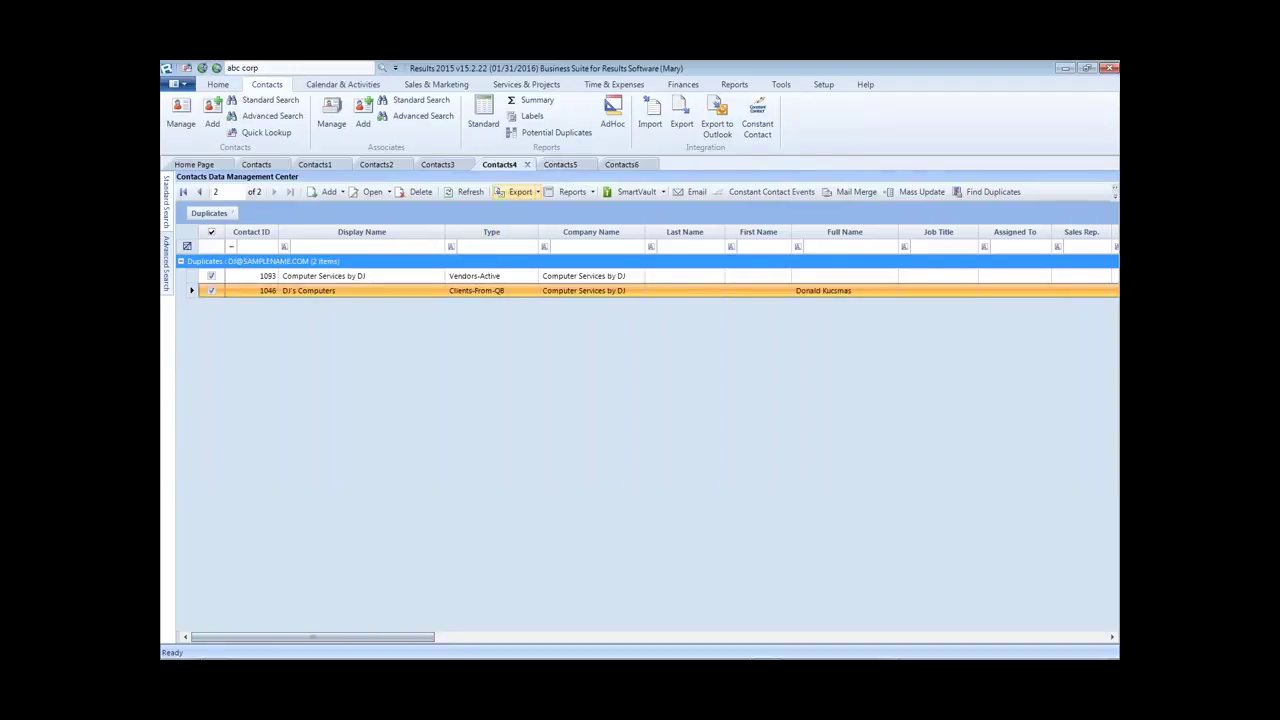
left_click(986, 193)
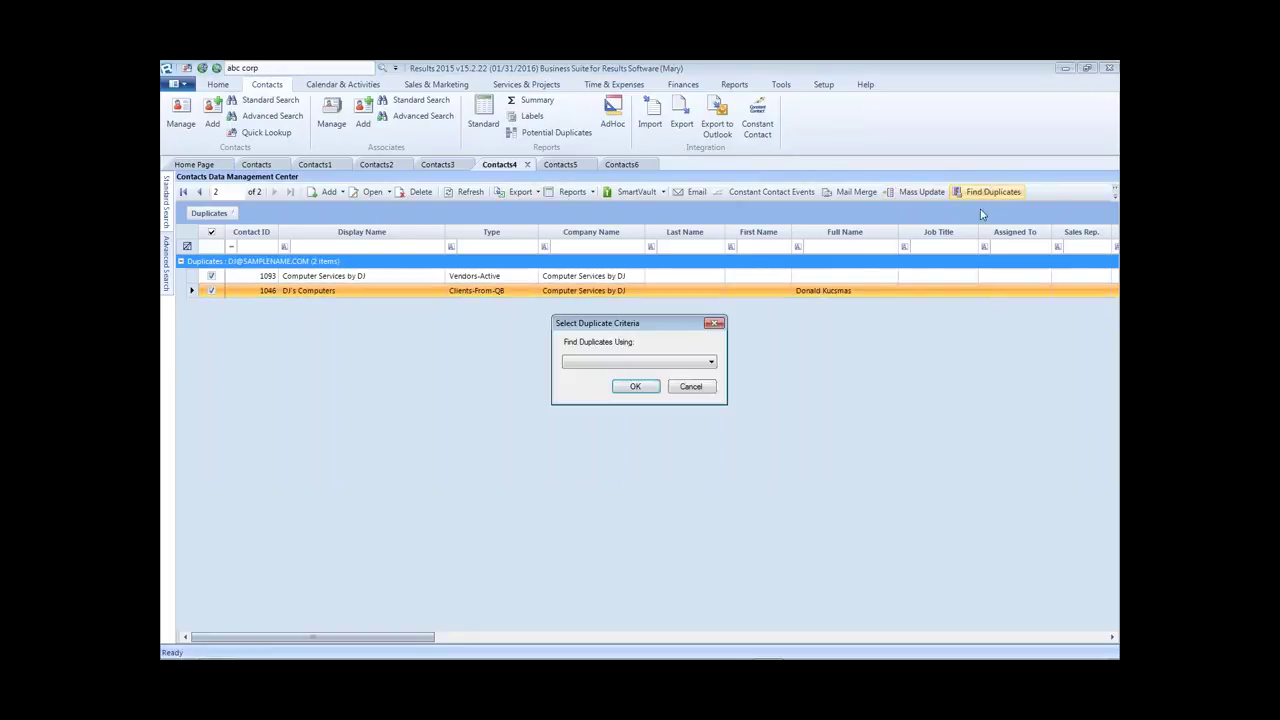
left_click(711, 362)
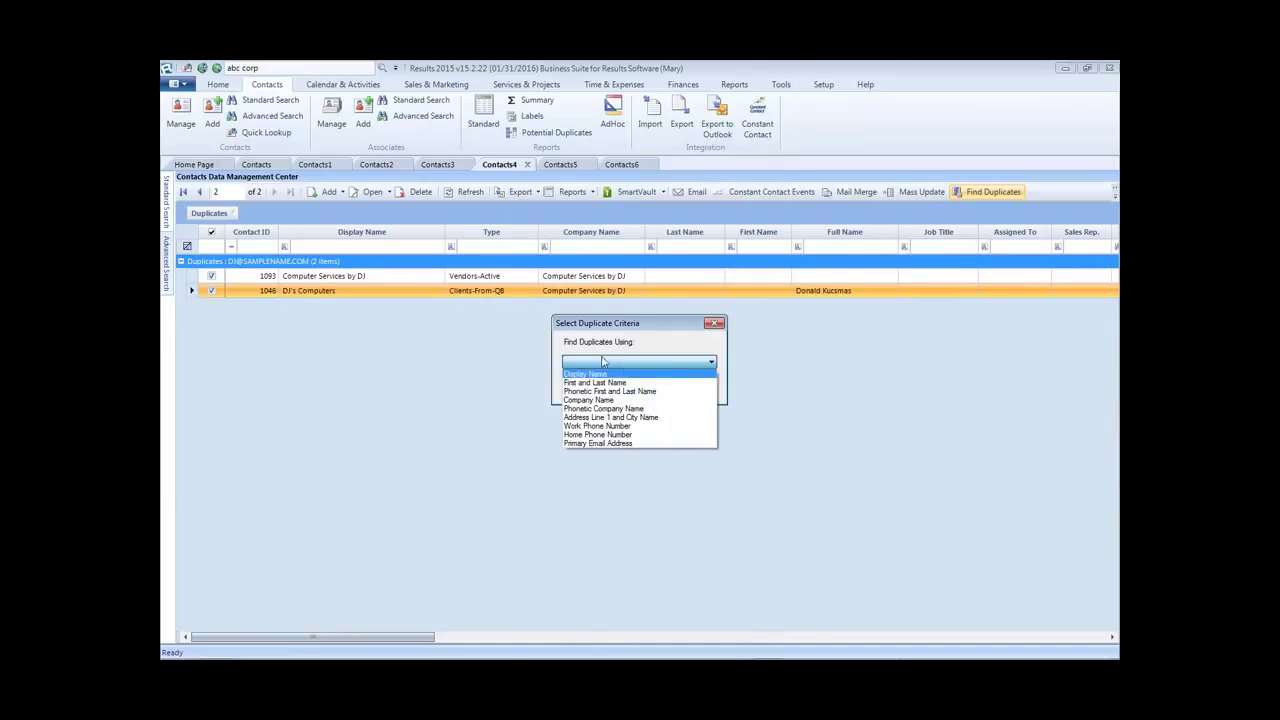
left_click(713, 375)
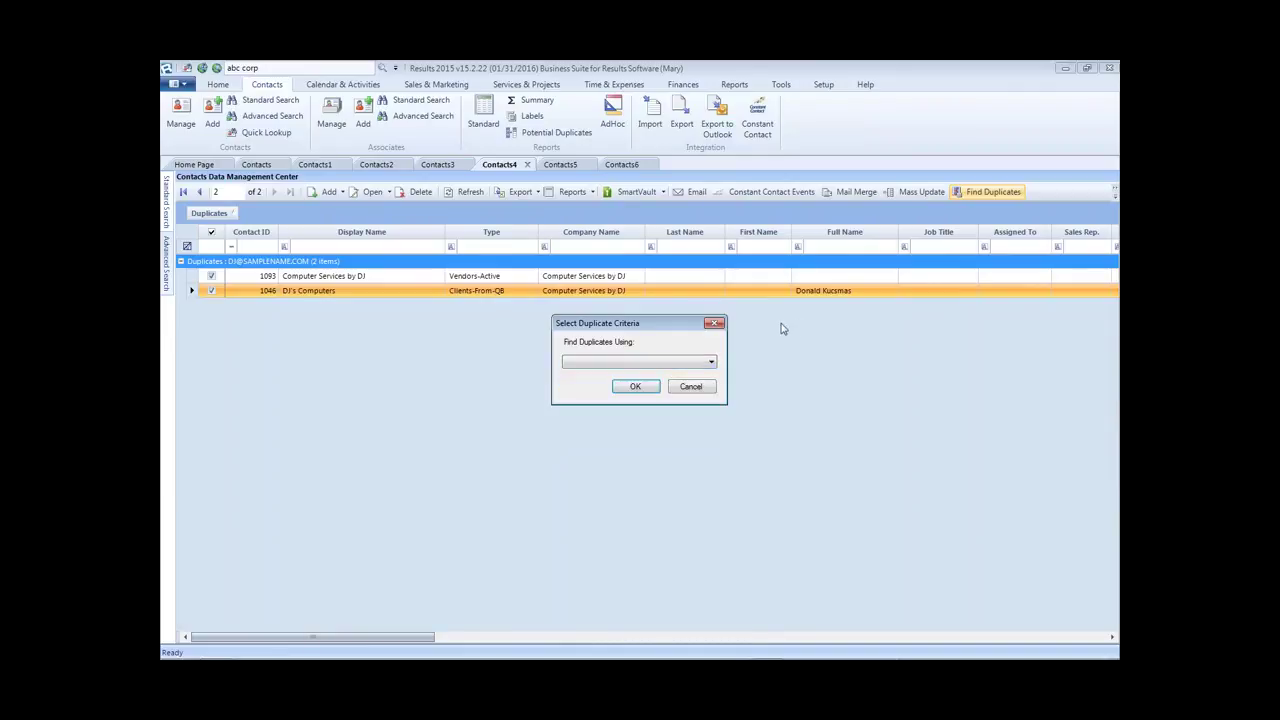
left_click(714, 323)
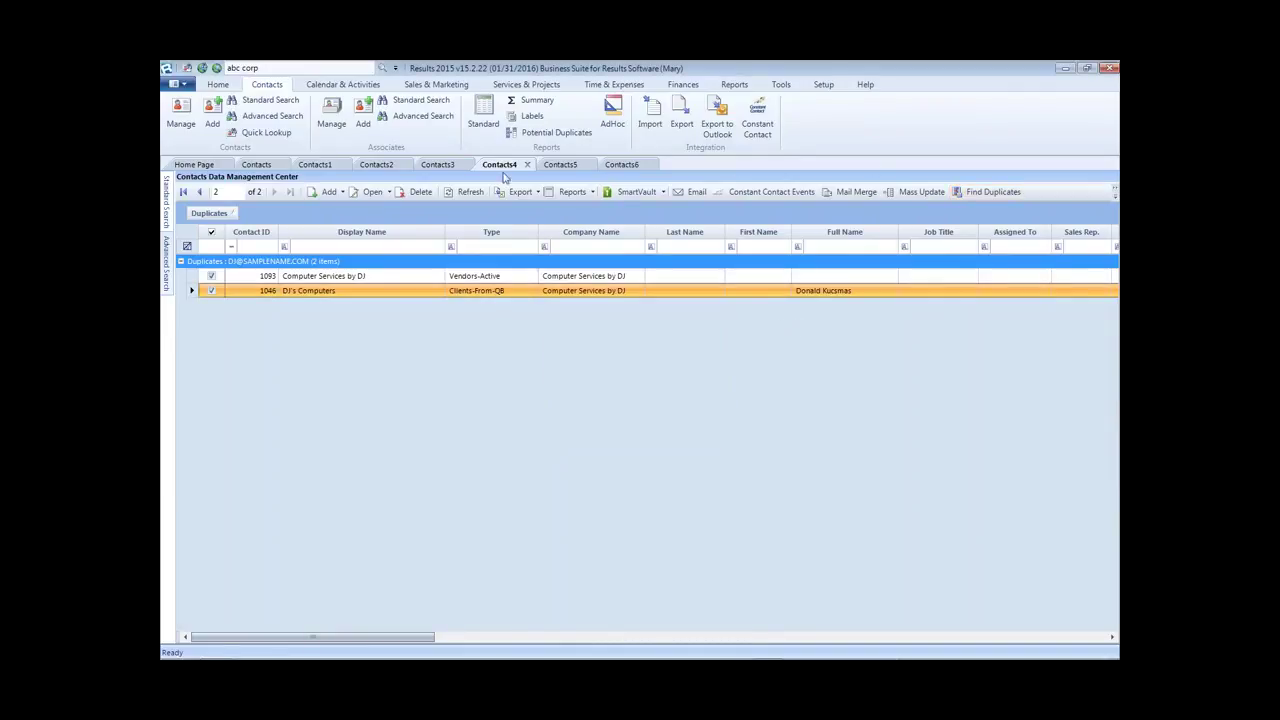
Step: Review the phone and address duplicate lists, and mark all three QuickBooks Credit Card records in the earlier Company Name duplicate list
left_click(447, 167)
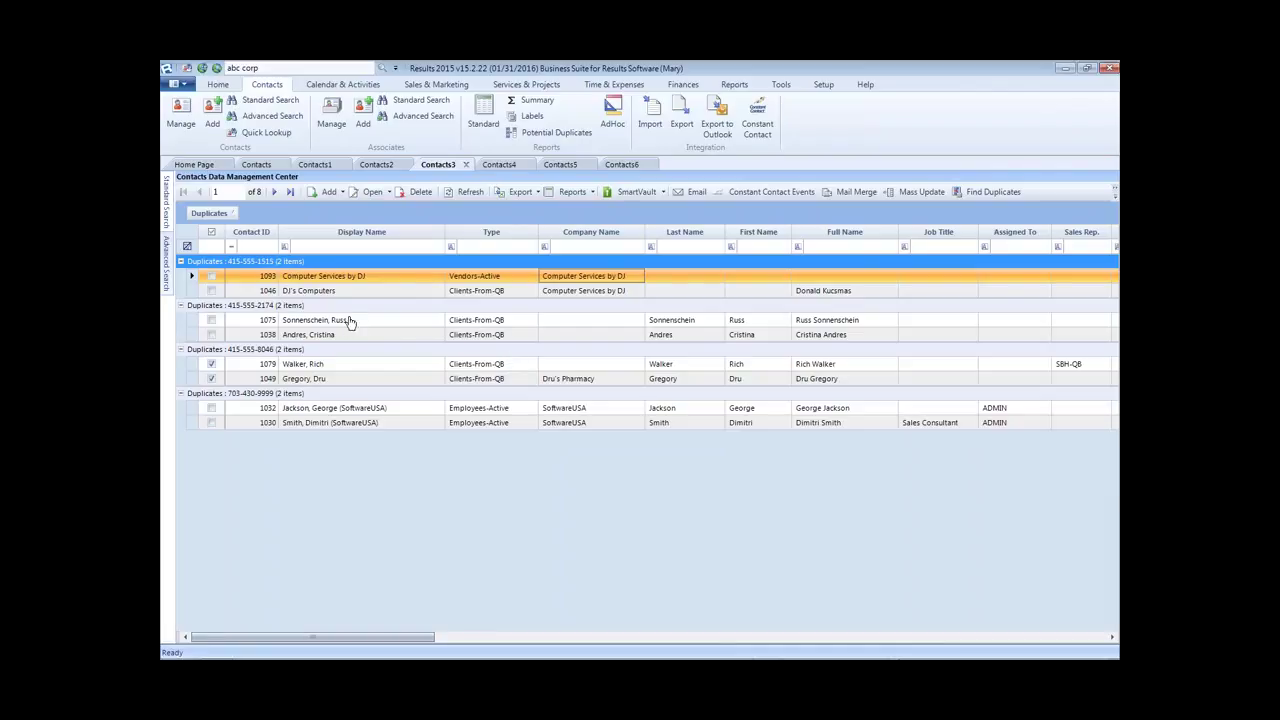
left_click(384, 167)
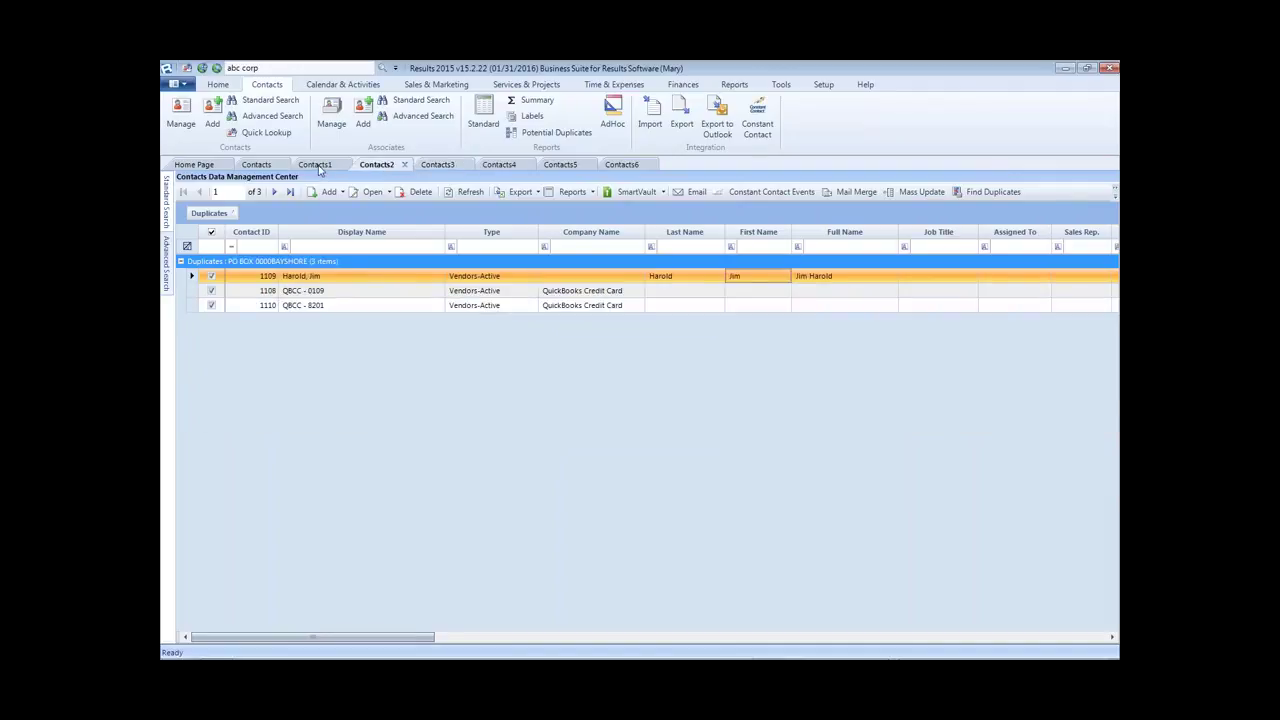
left_click(319, 166)
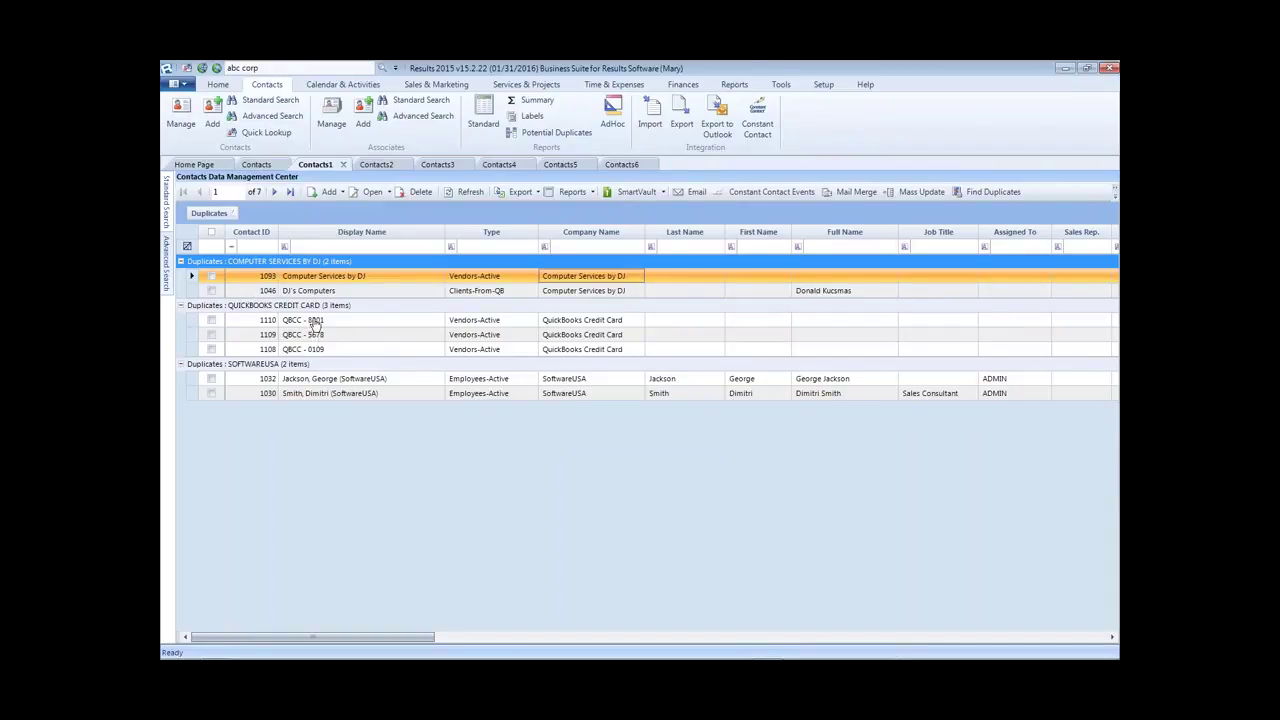
left_click(211, 320)
left_click(211, 334)
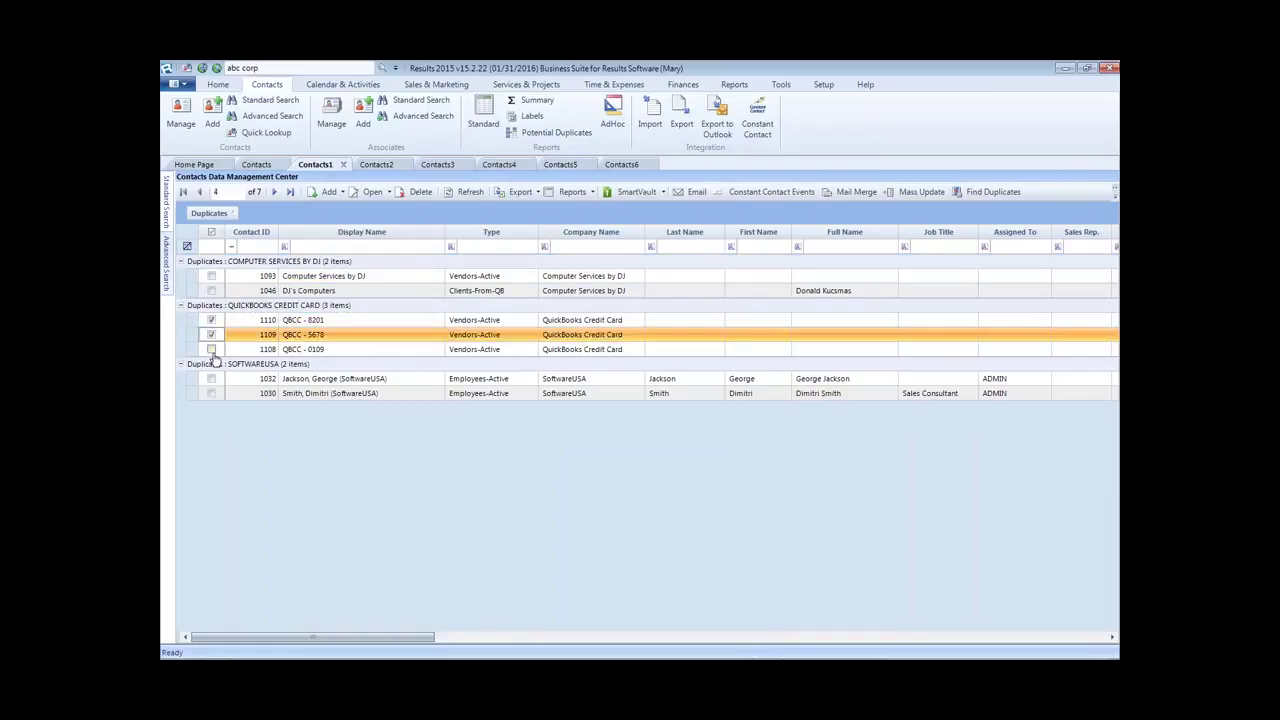
left_click(211, 349)
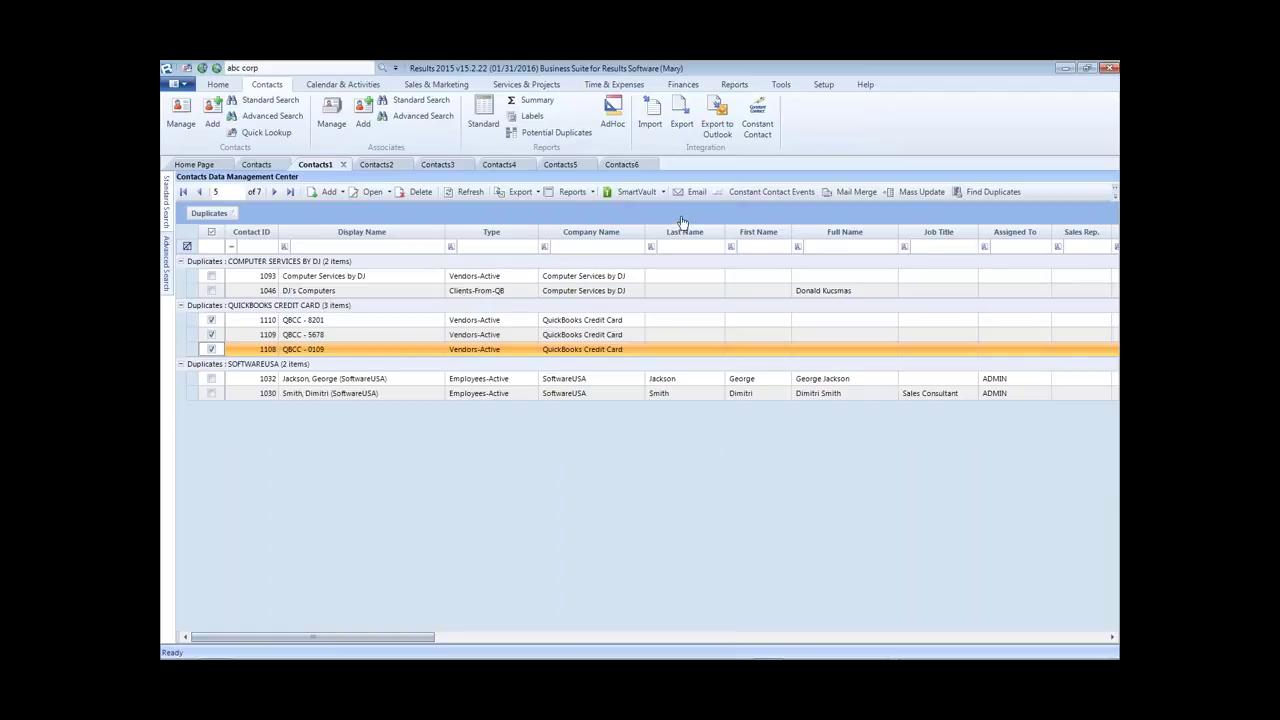
Step: Start combining the three marked records in an enlarged comparison window, with the first contact as the destination record
left_click(989, 194)
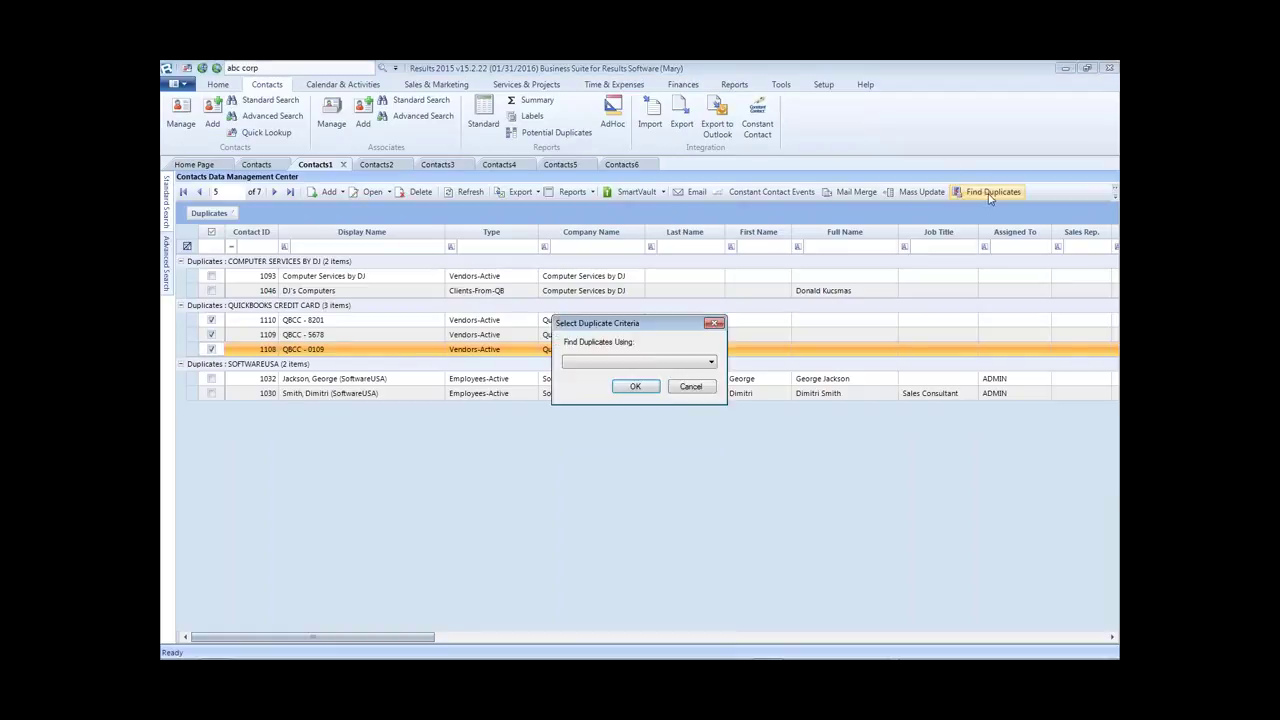
left_click(714, 324)
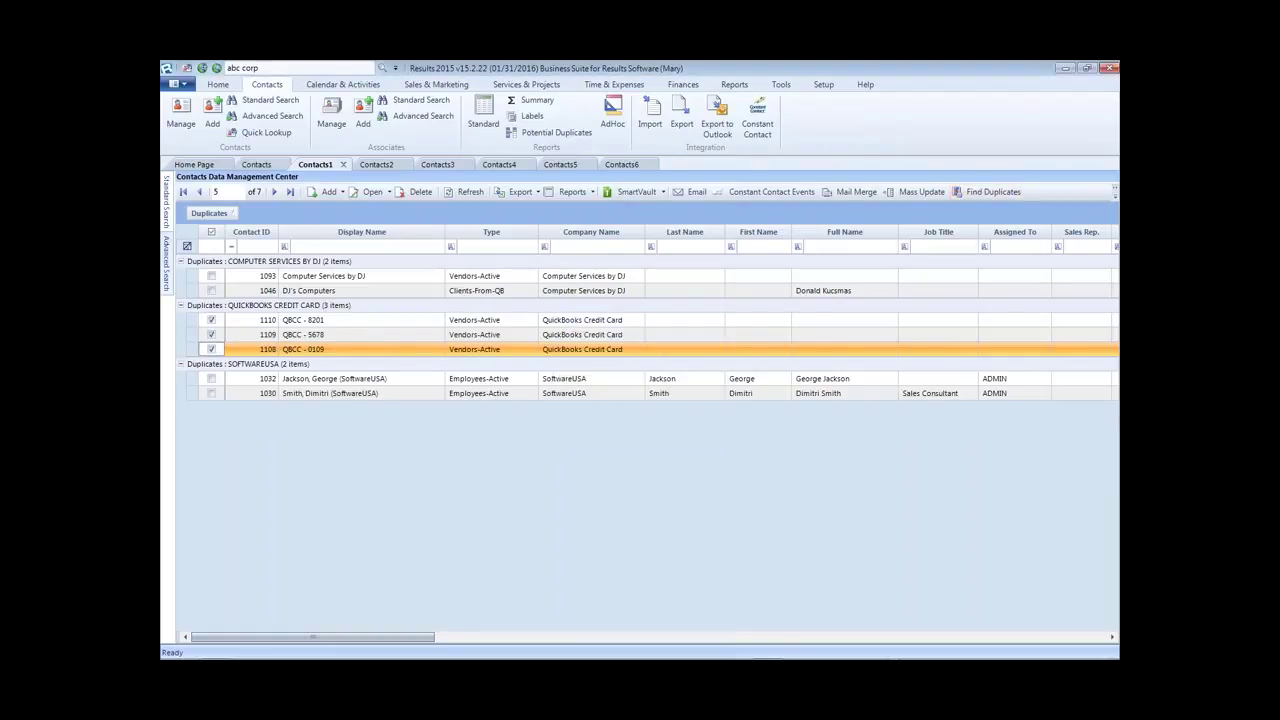
left_click(1114, 192)
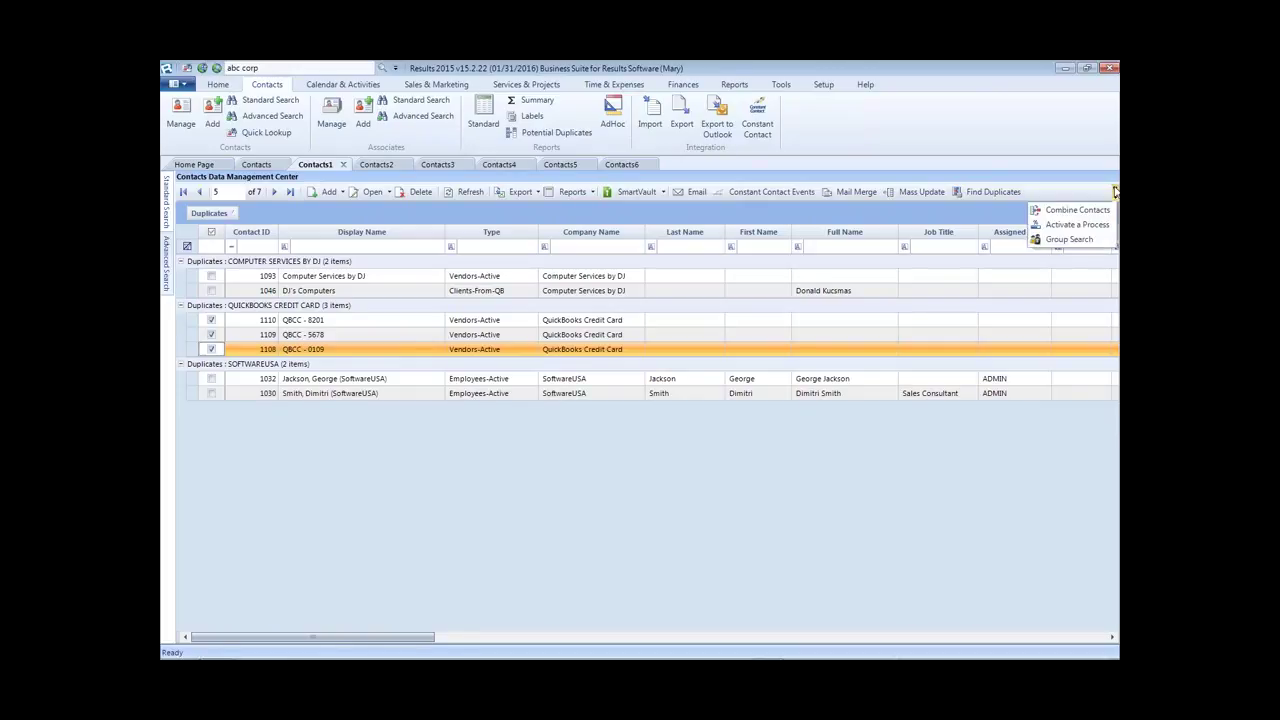
left_click(1082, 209)
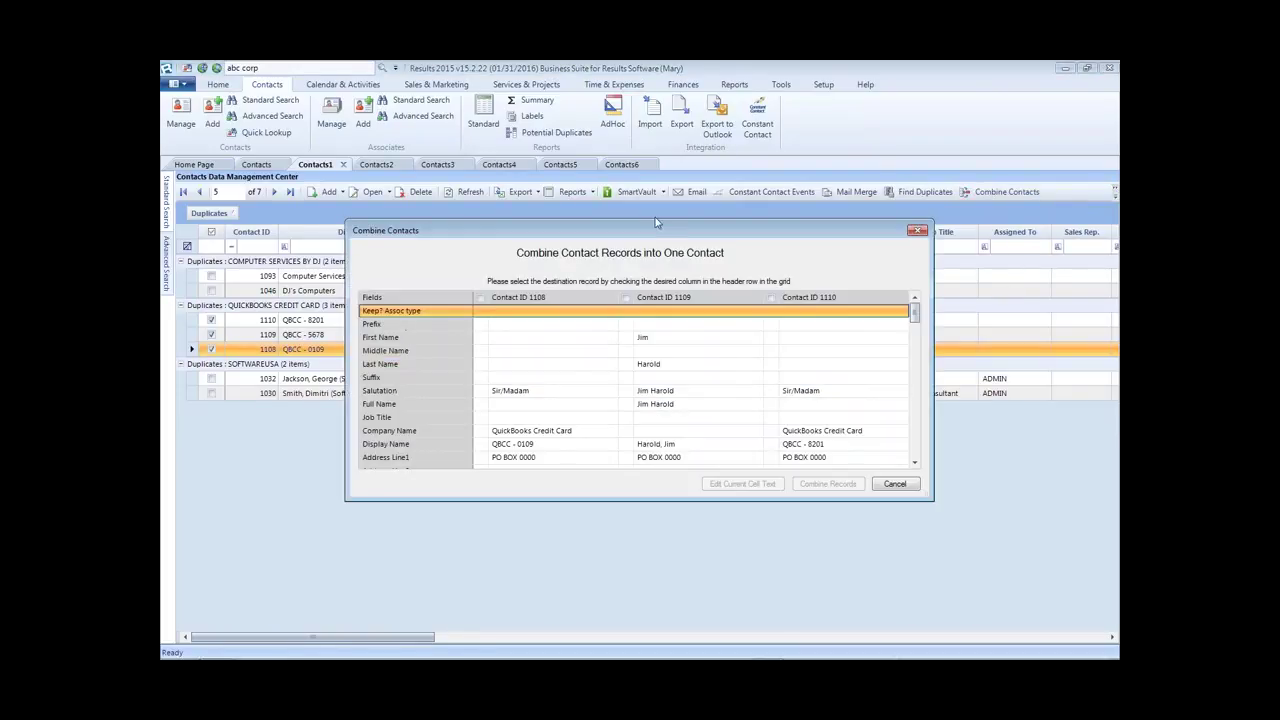
left_click_drag(620, 236, 527, 78)
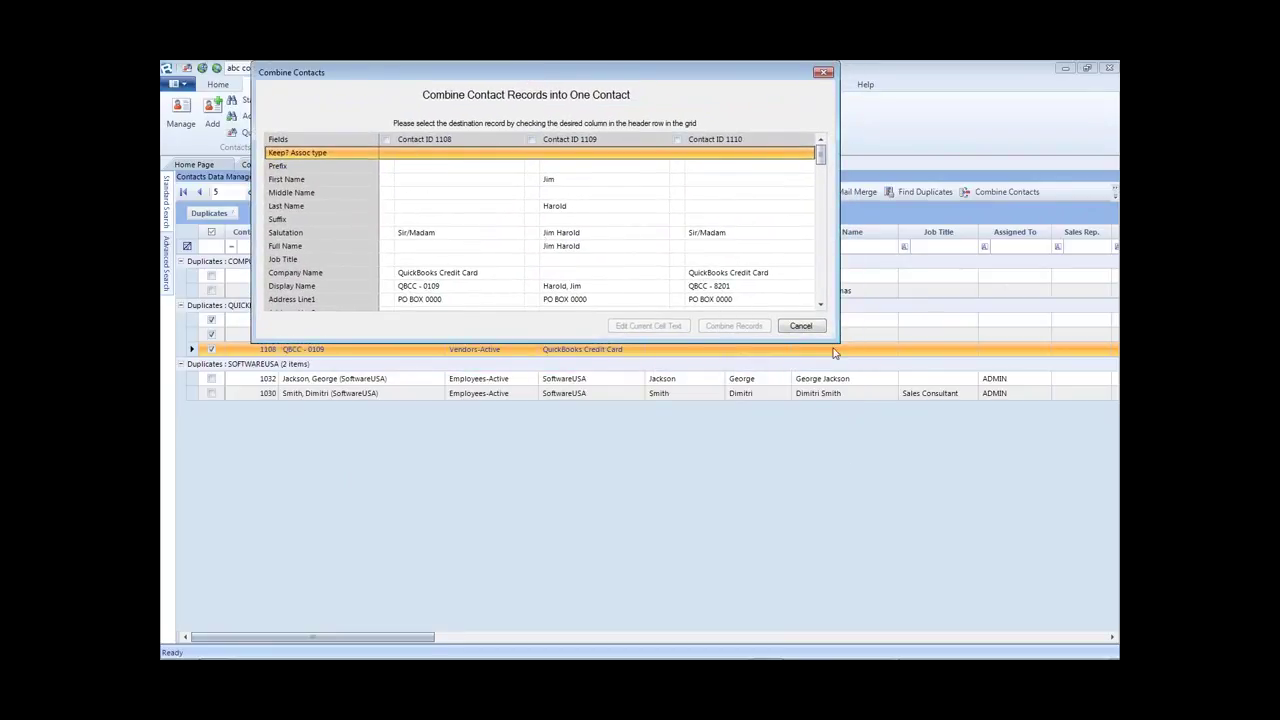
left_click_drag(835, 341, 898, 618)
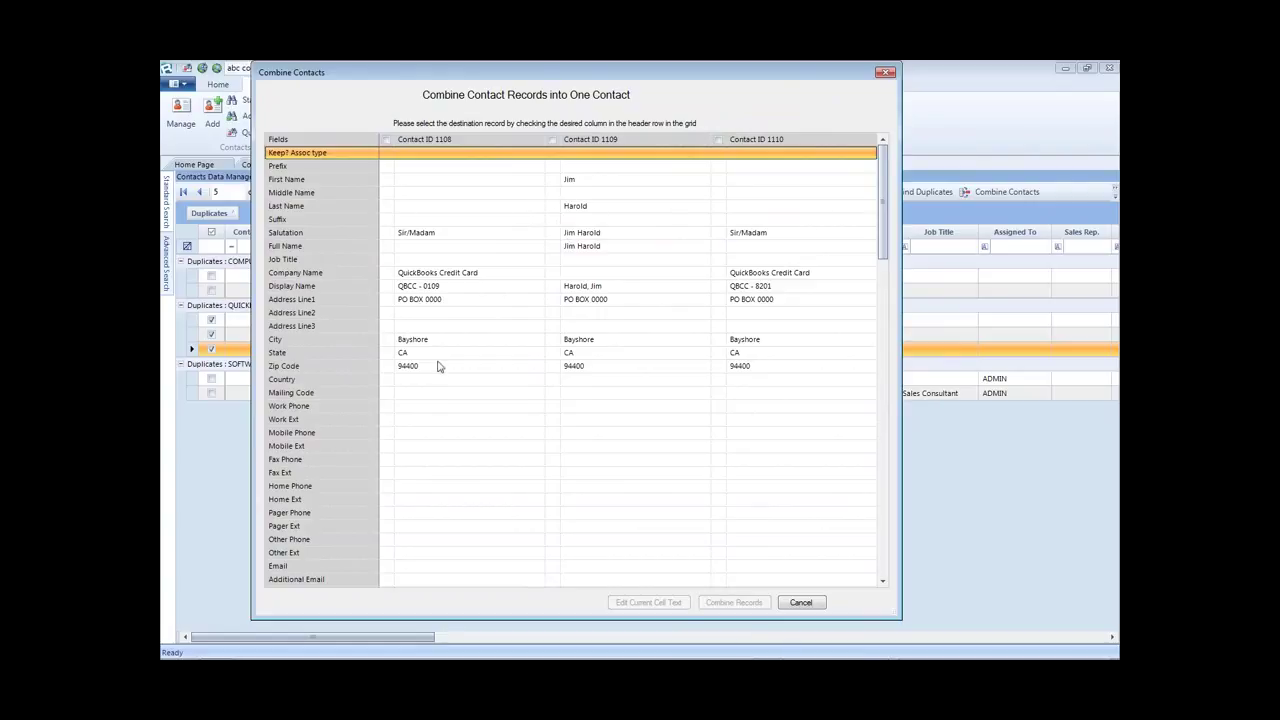
left_click(387, 141)
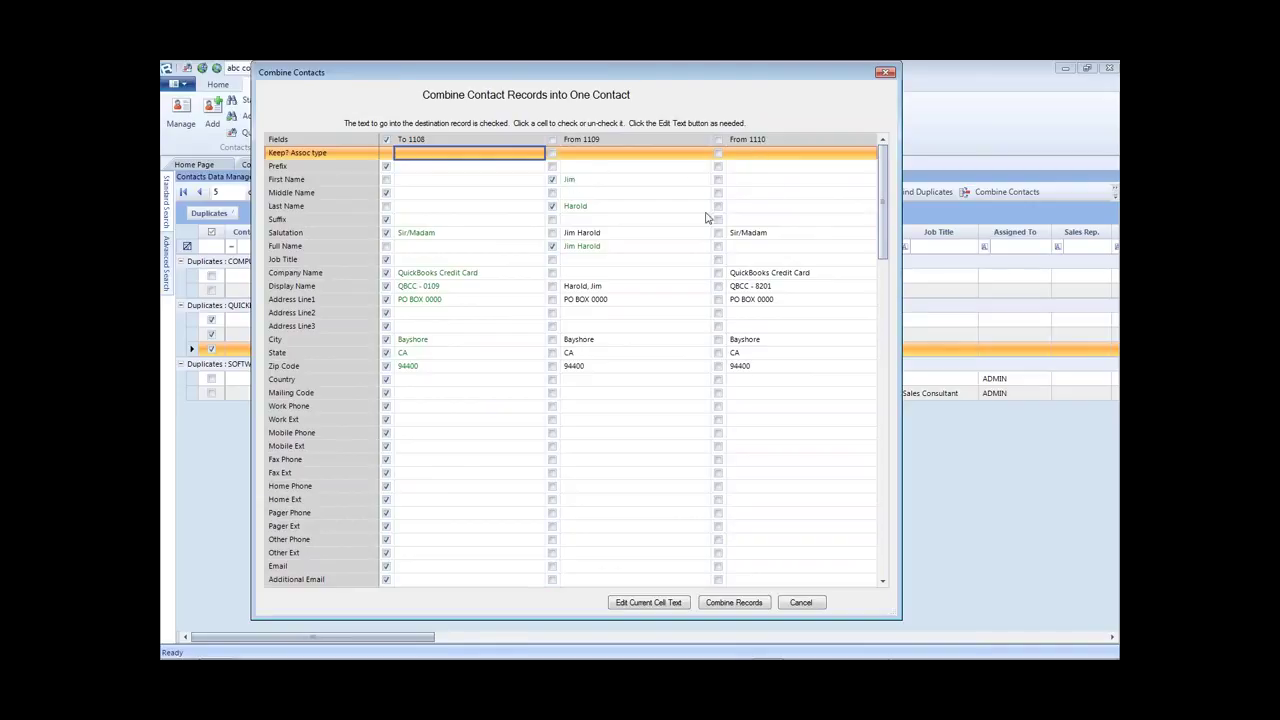
Step: Deselect the First Name, Last Name and Full Name values coming from the second contact, and select all three again
left_click(552, 180)
left_click(552, 206)
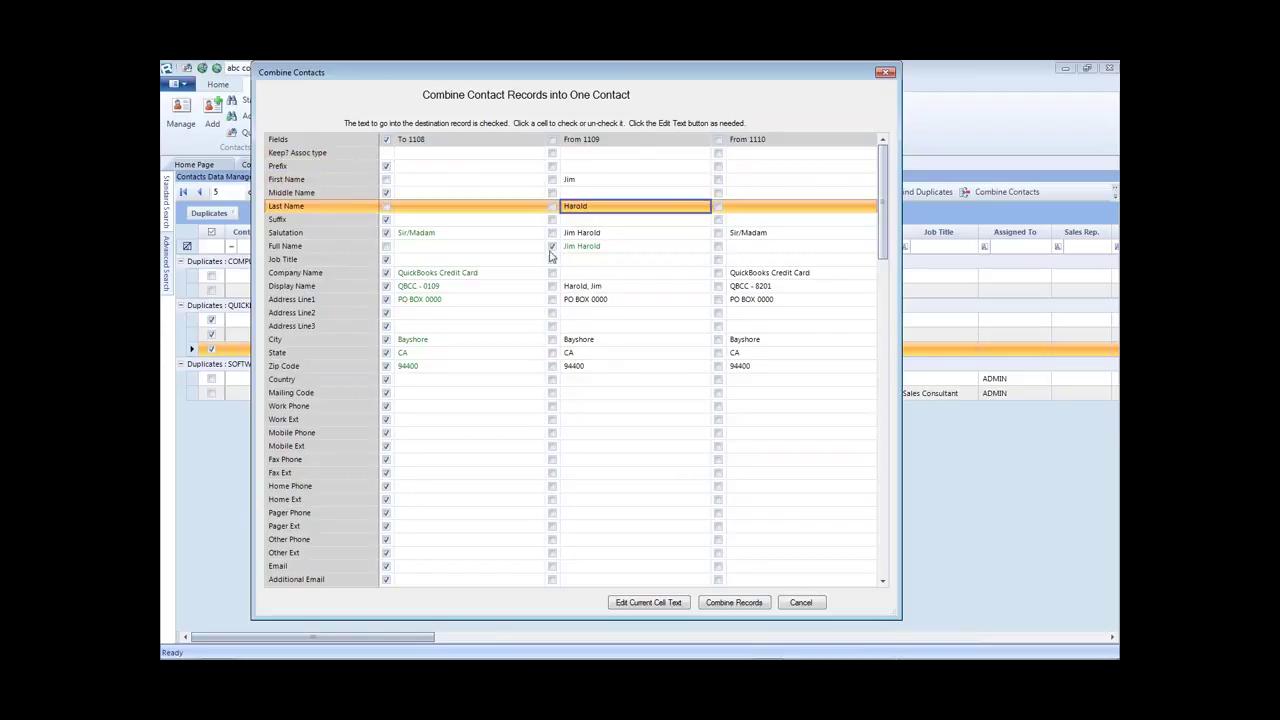
left_click(552, 246)
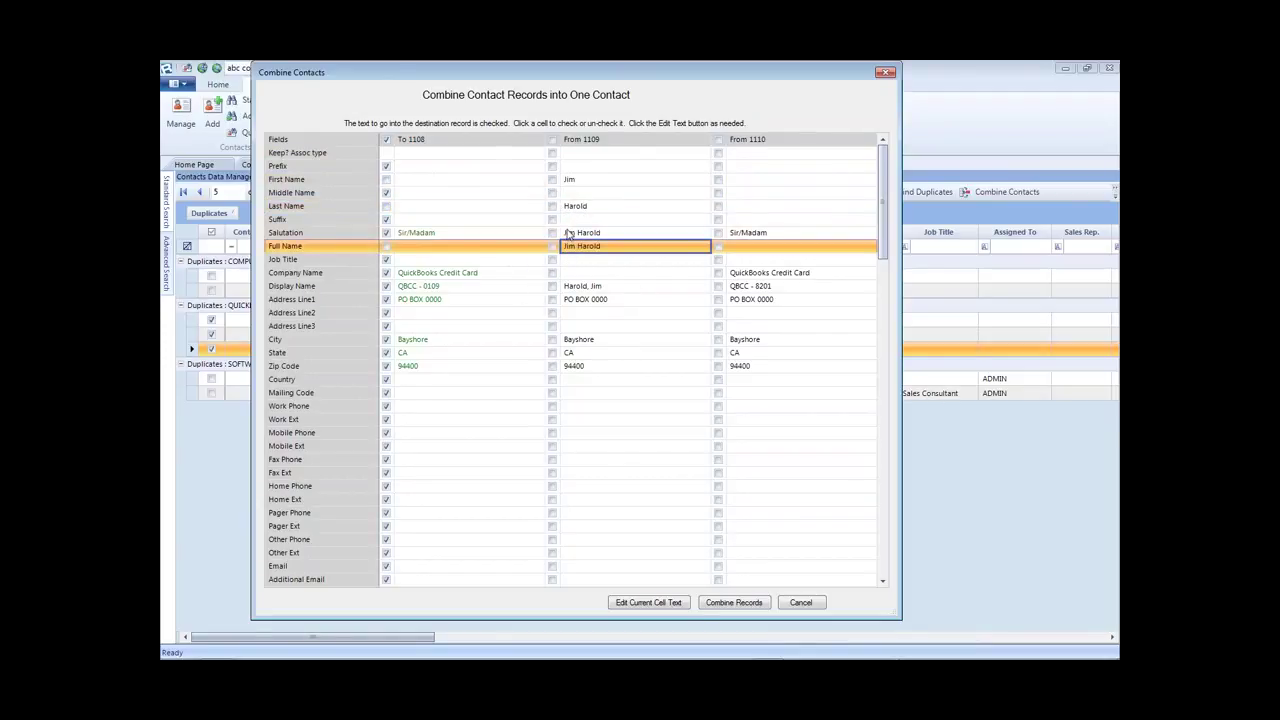
left_click(558, 181)
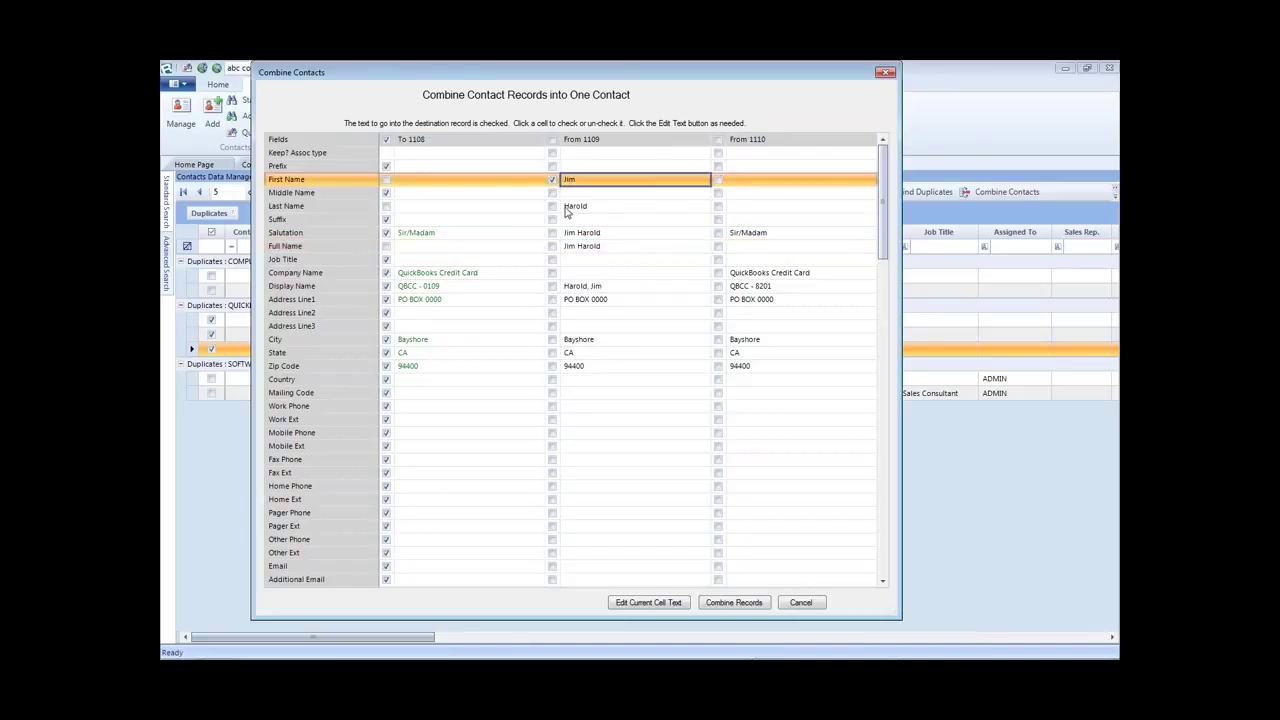
left_click(553, 208)
left_click(553, 245)
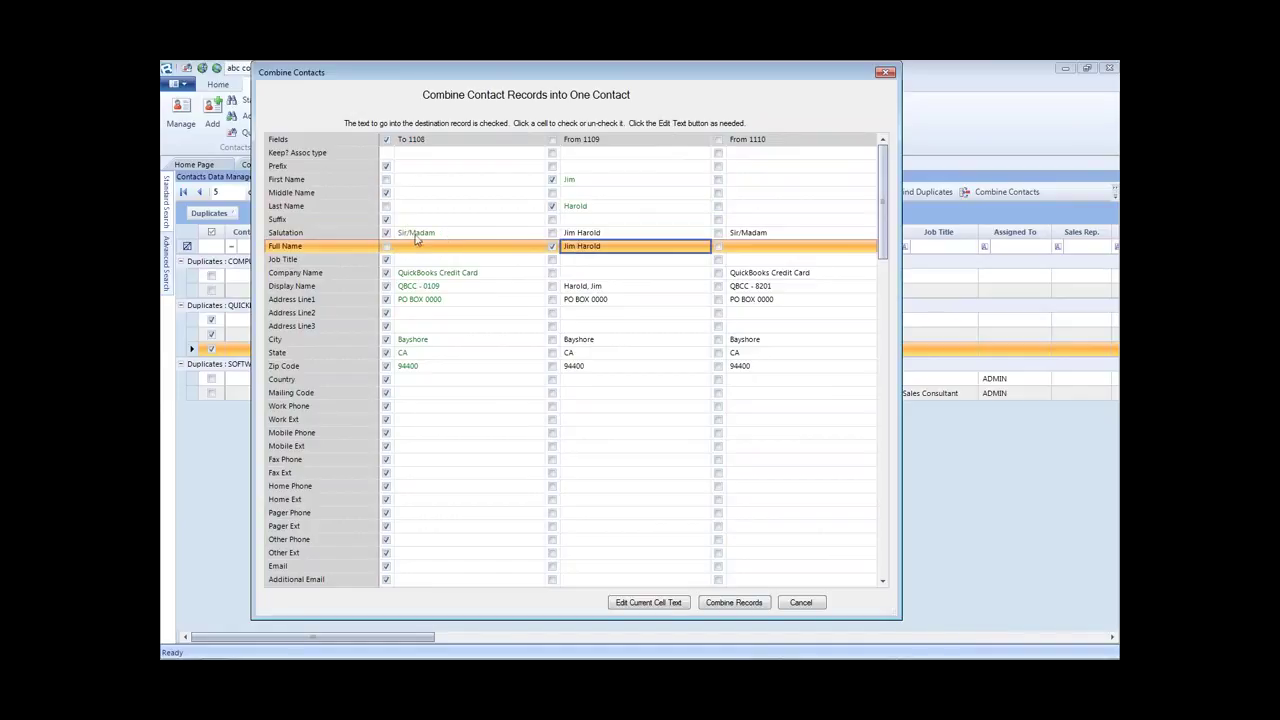
Step: Take the Salutation from the second contact instead of the destination record's Sir/Madam
left_click(387, 233)
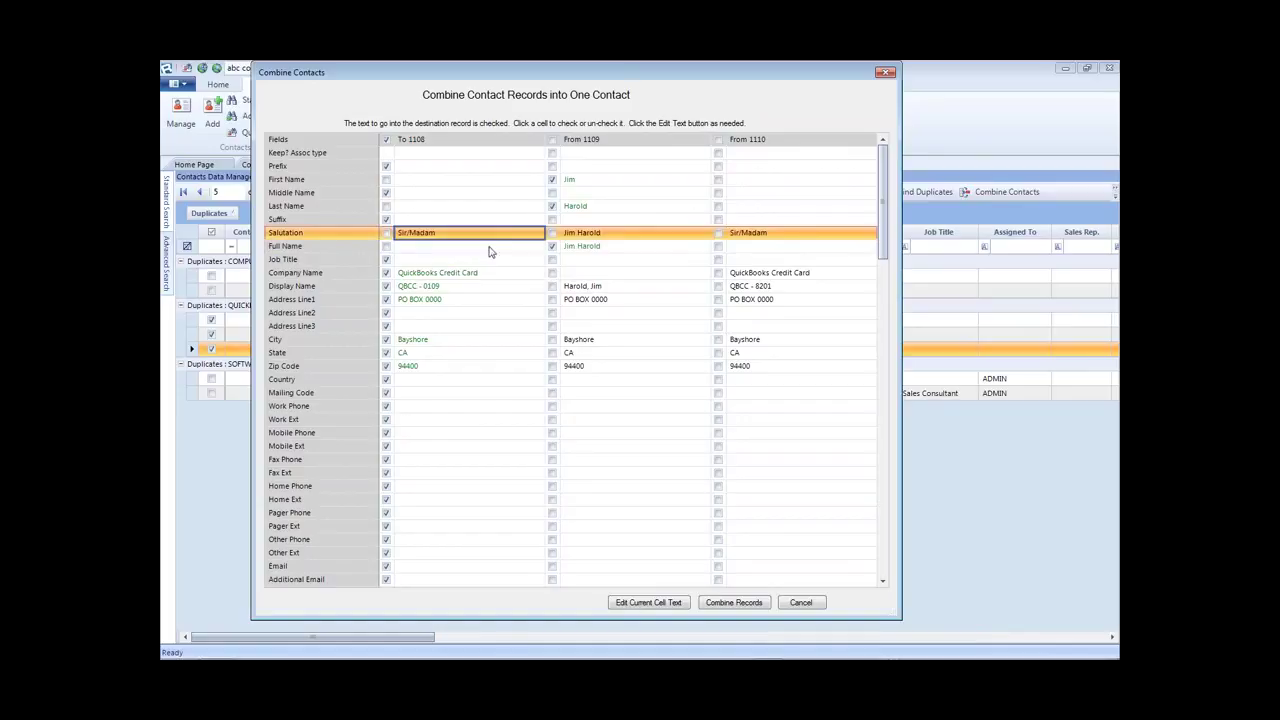
left_click(552, 234)
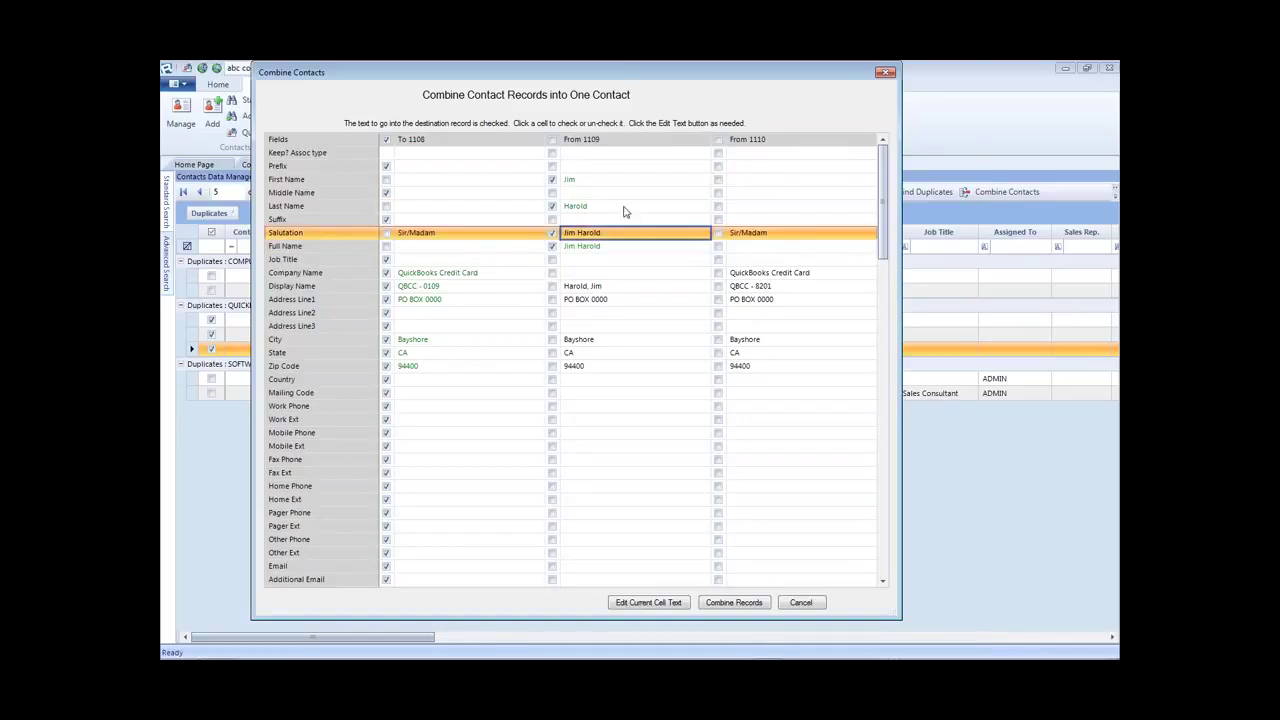
left_click(647, 264)
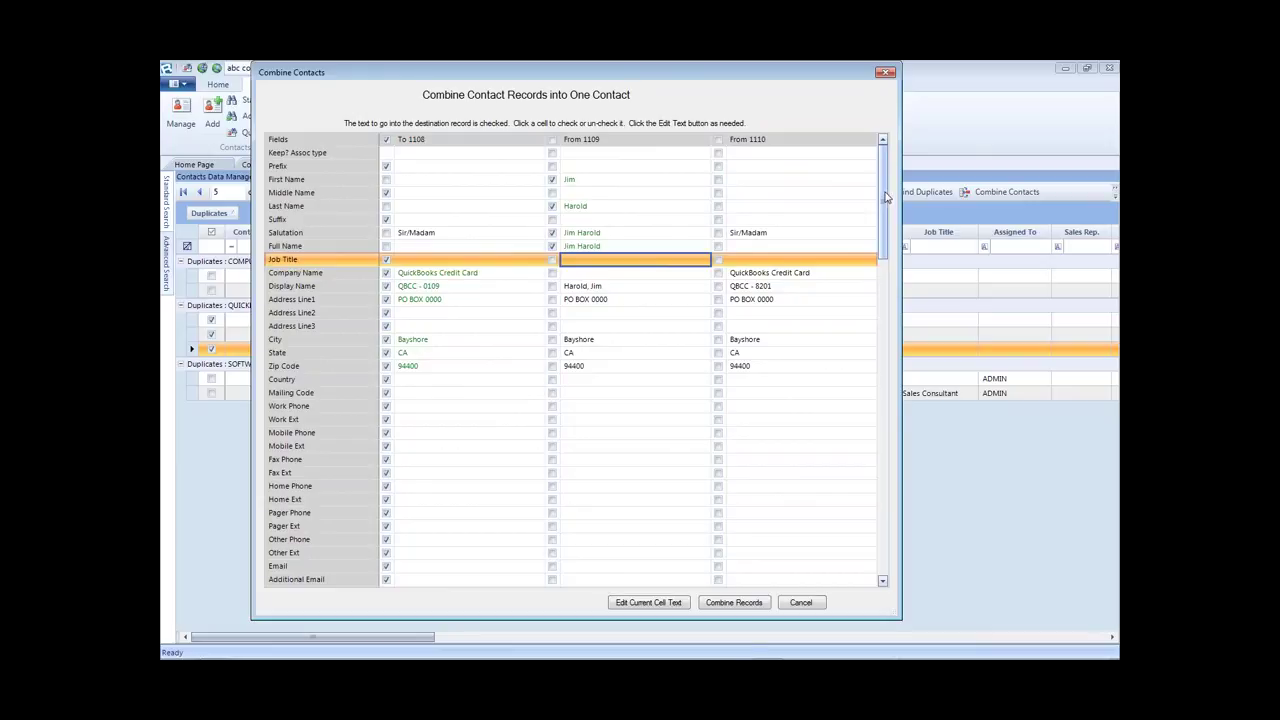
Step: Review the remaining fields down to Updated On, and combine the three records into the destination contact
left_click_drag(885, 197, 909, 528)
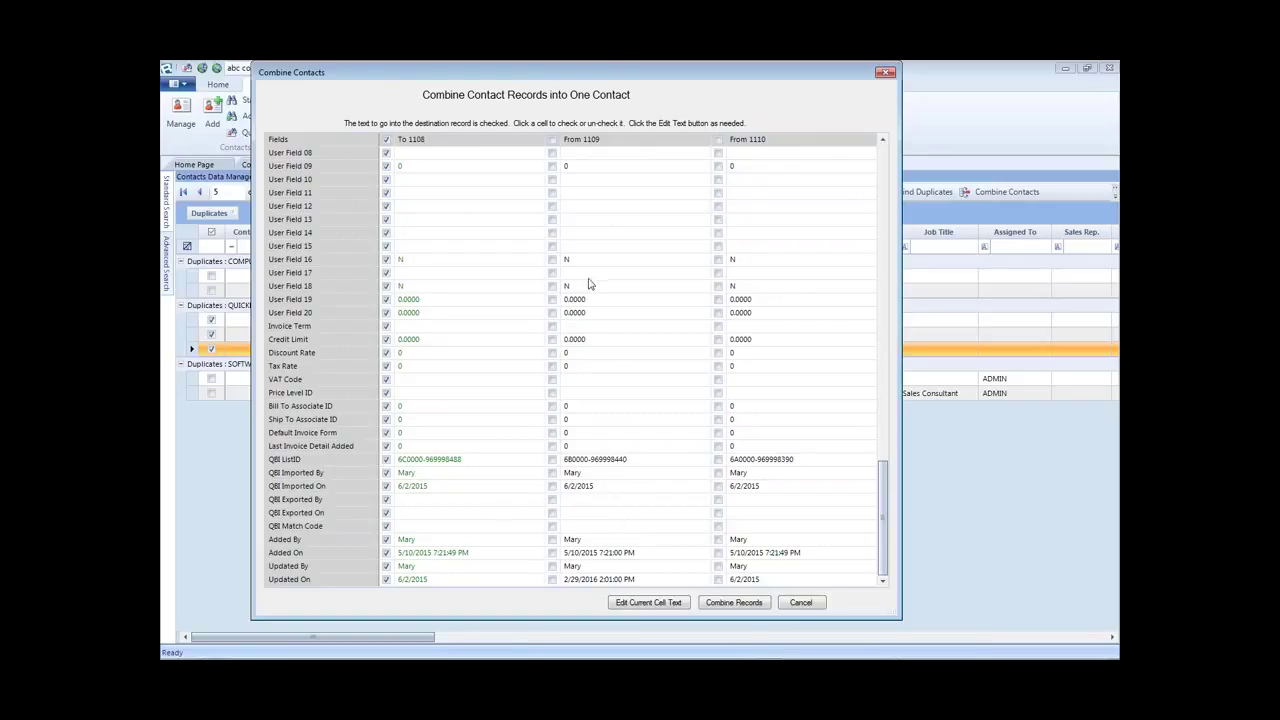
left_click(735, 608)
left_click(742, 604)
left_click(684, 406)
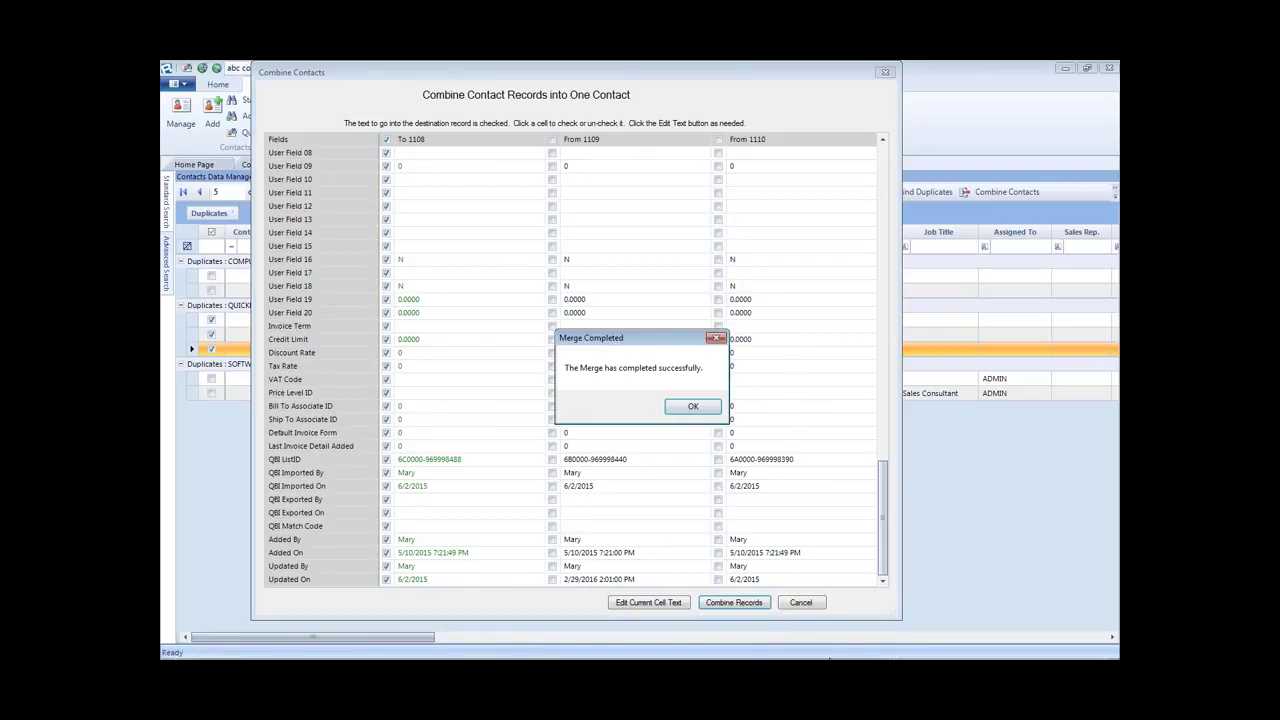
left_click(692, 407)
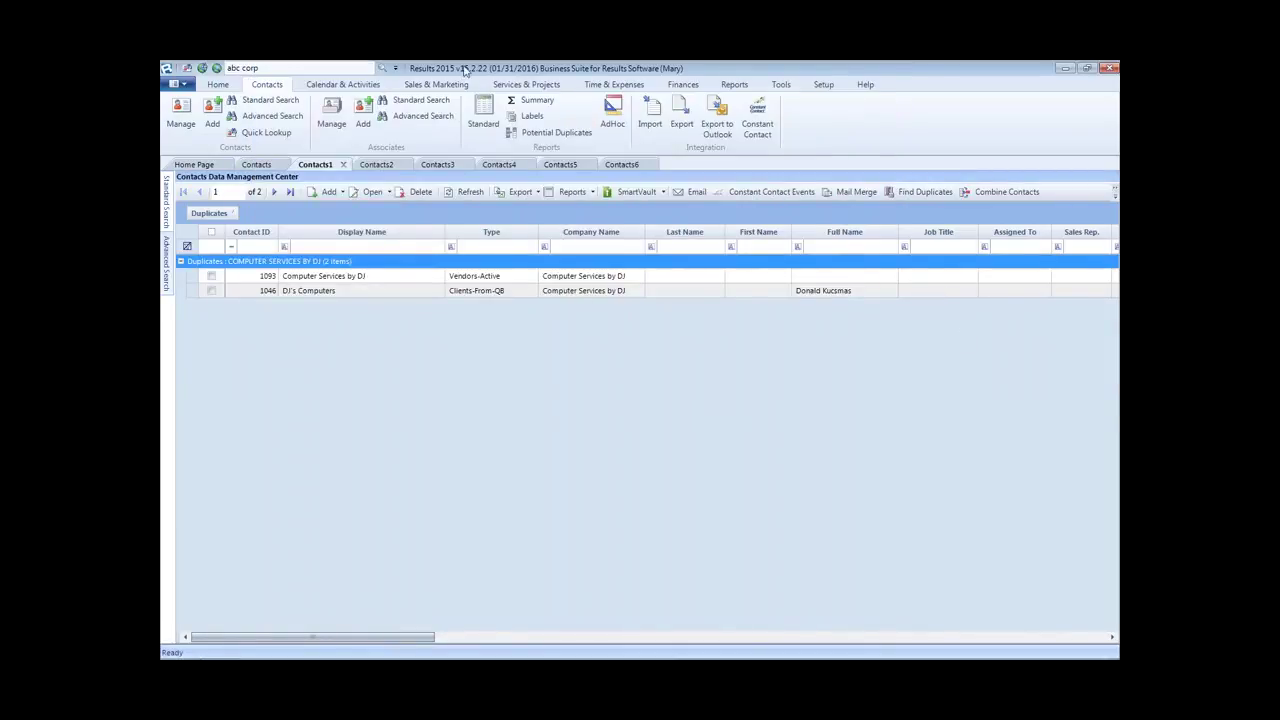
Step: Search by contact ID for each of the two source records that were merged, third contact first
left_click_drag(275, 68, 211, 68)
type("1110")
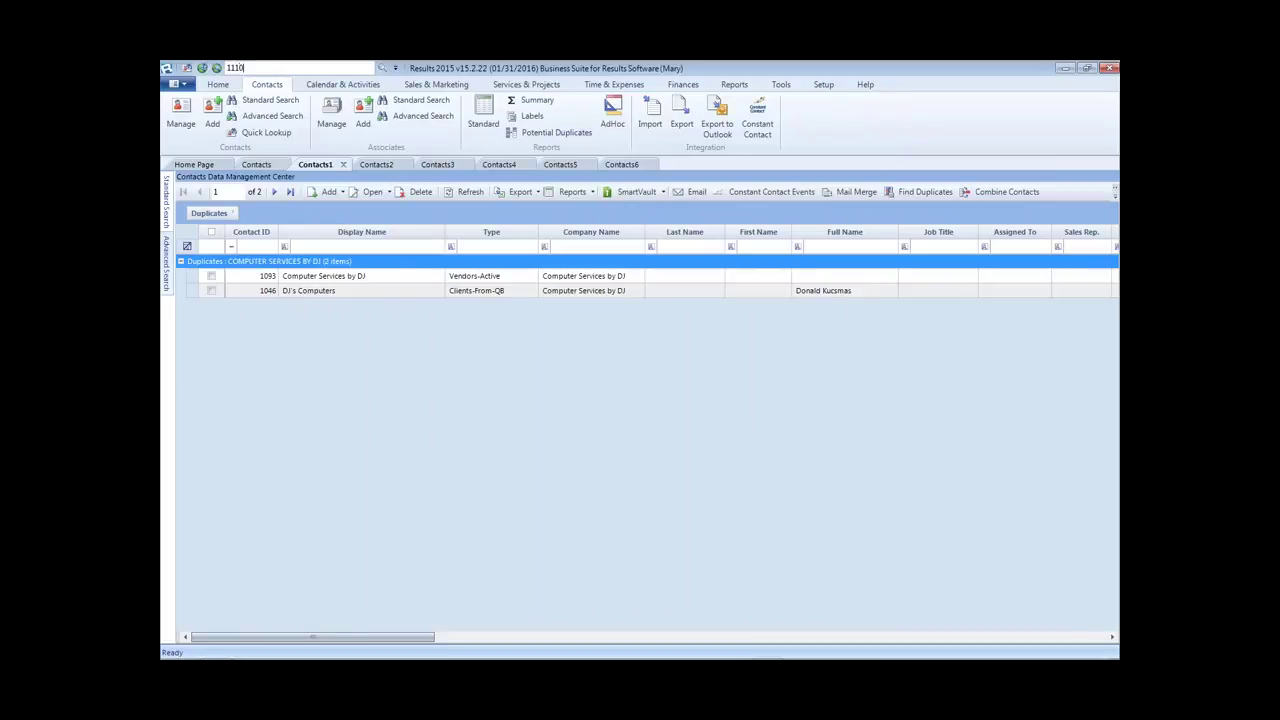
key("Return")
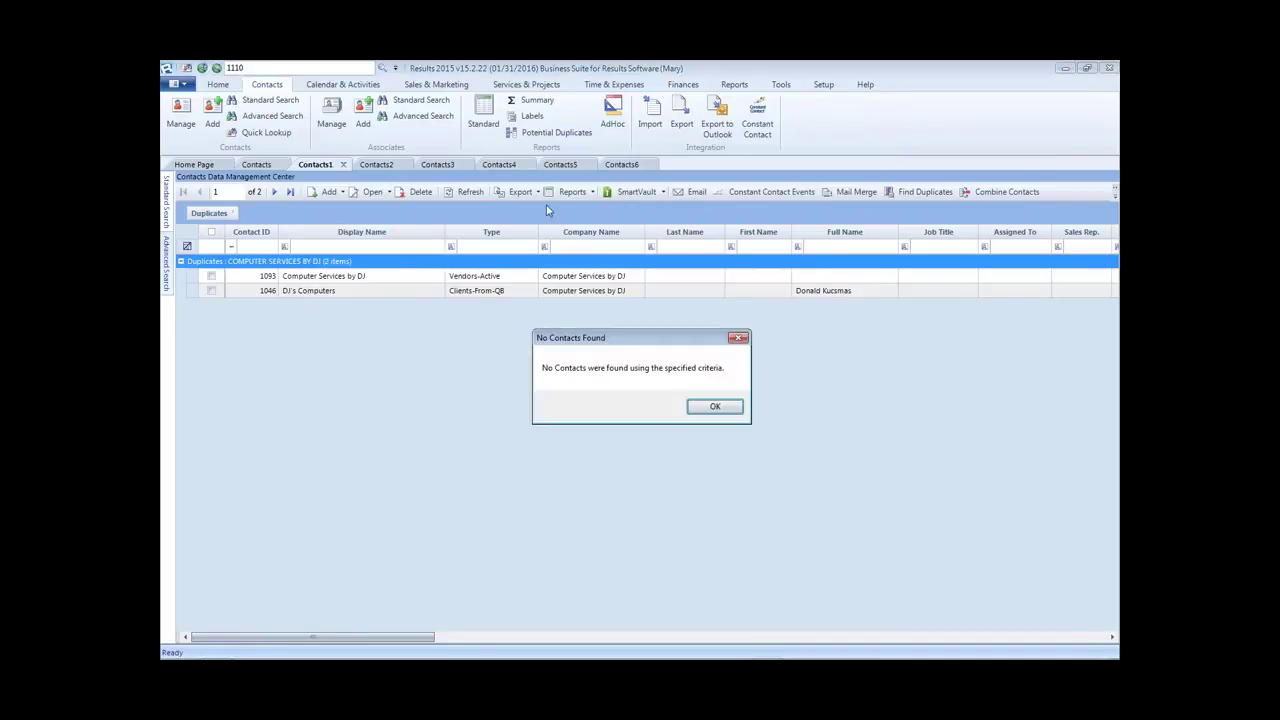
left_click(717, 407)
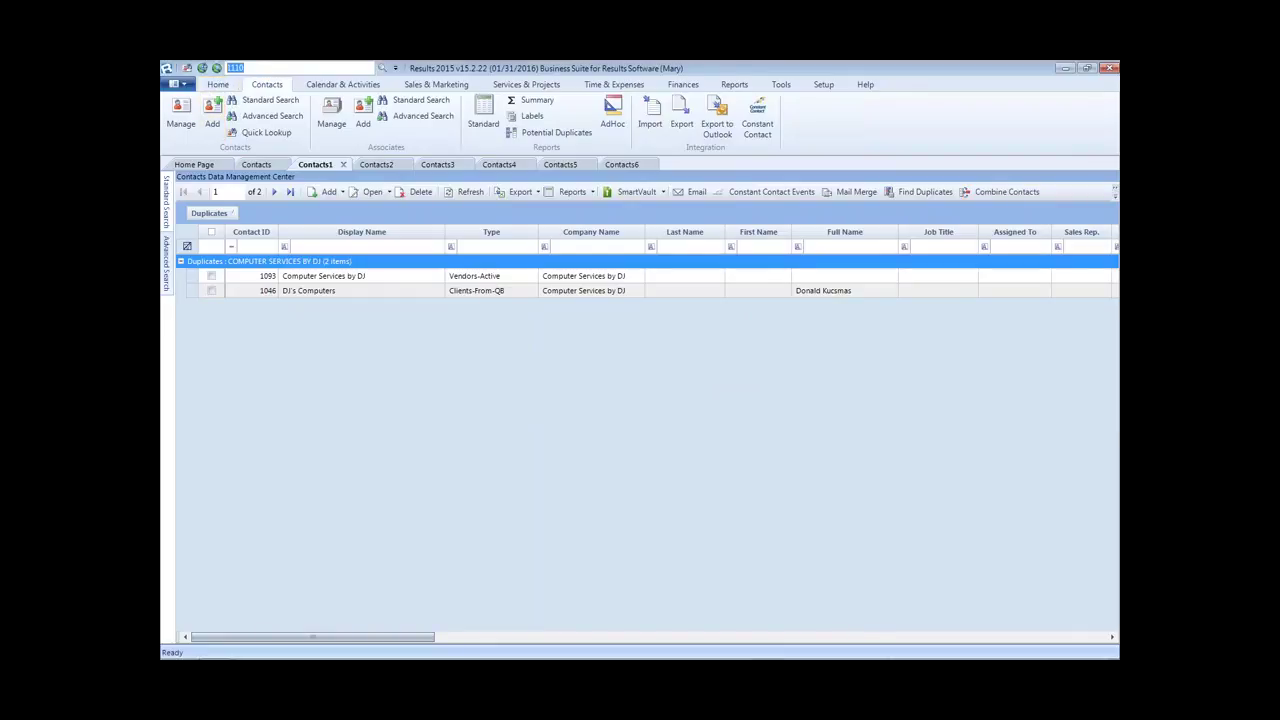
type("1109")
key("Return")
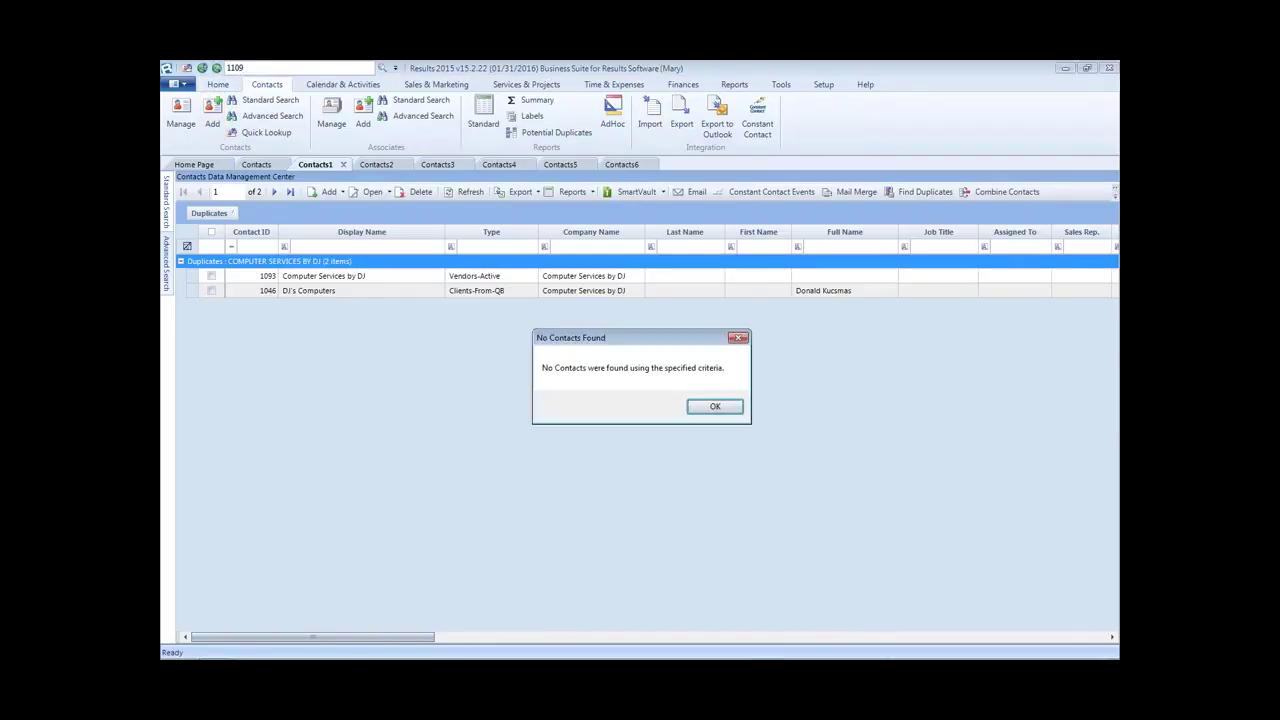
left_click(719, 406)
Step: Search for the destination record by its contact ID and open the combined QuickBooks Credit Card contact
double_click(267, 66)
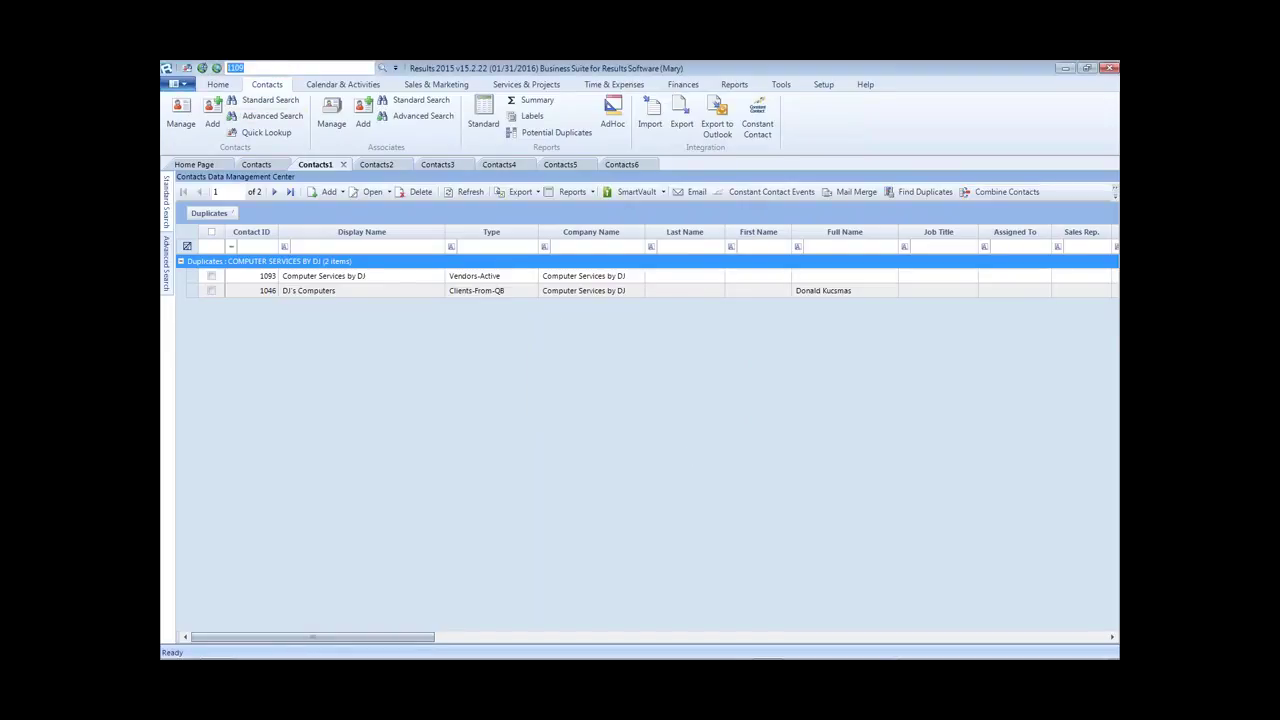
type("1108")
key("Return")
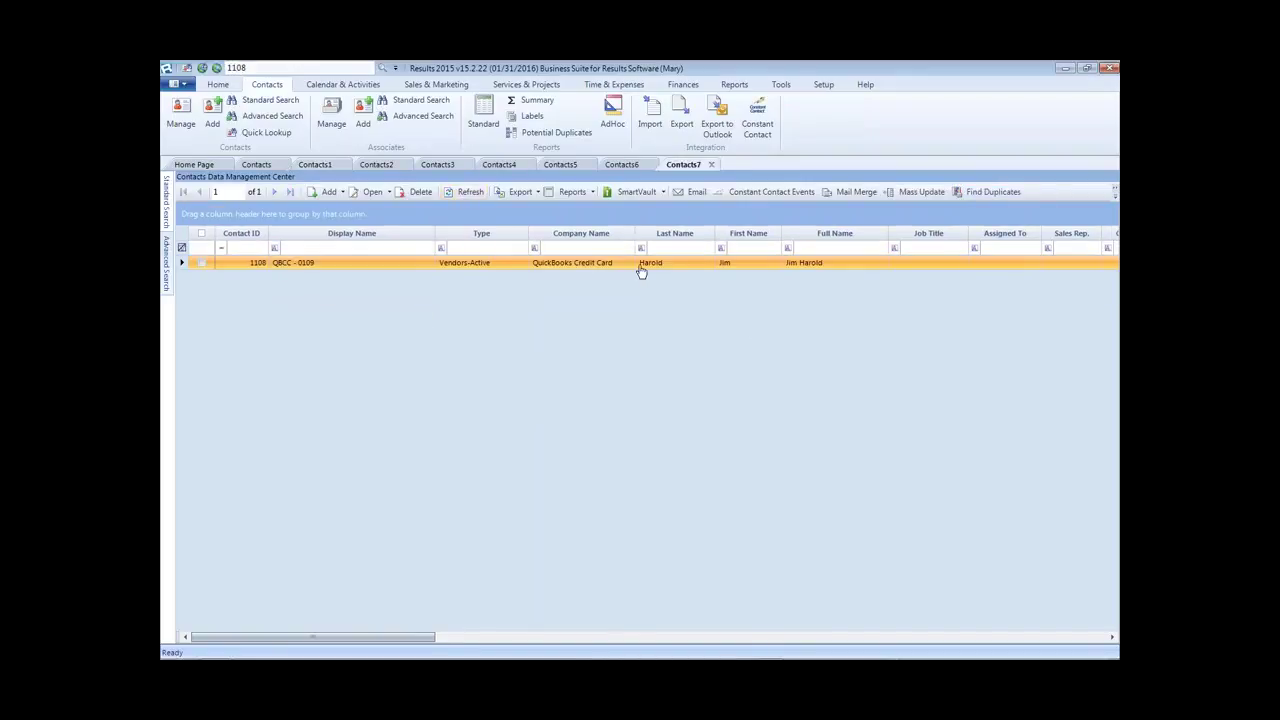
left_click(587, 263)
double_click(587, 263)
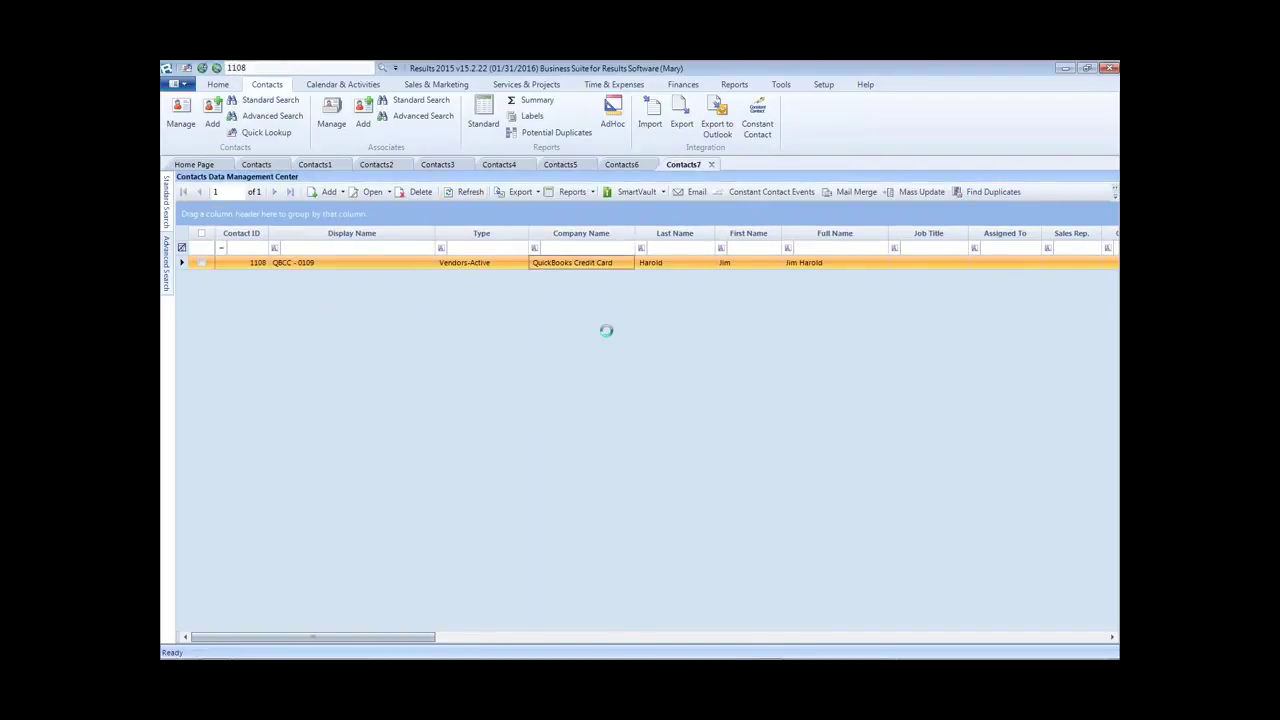
Step: Check the combined contact's activities and invoice detail for related records
left_click(468, 406)
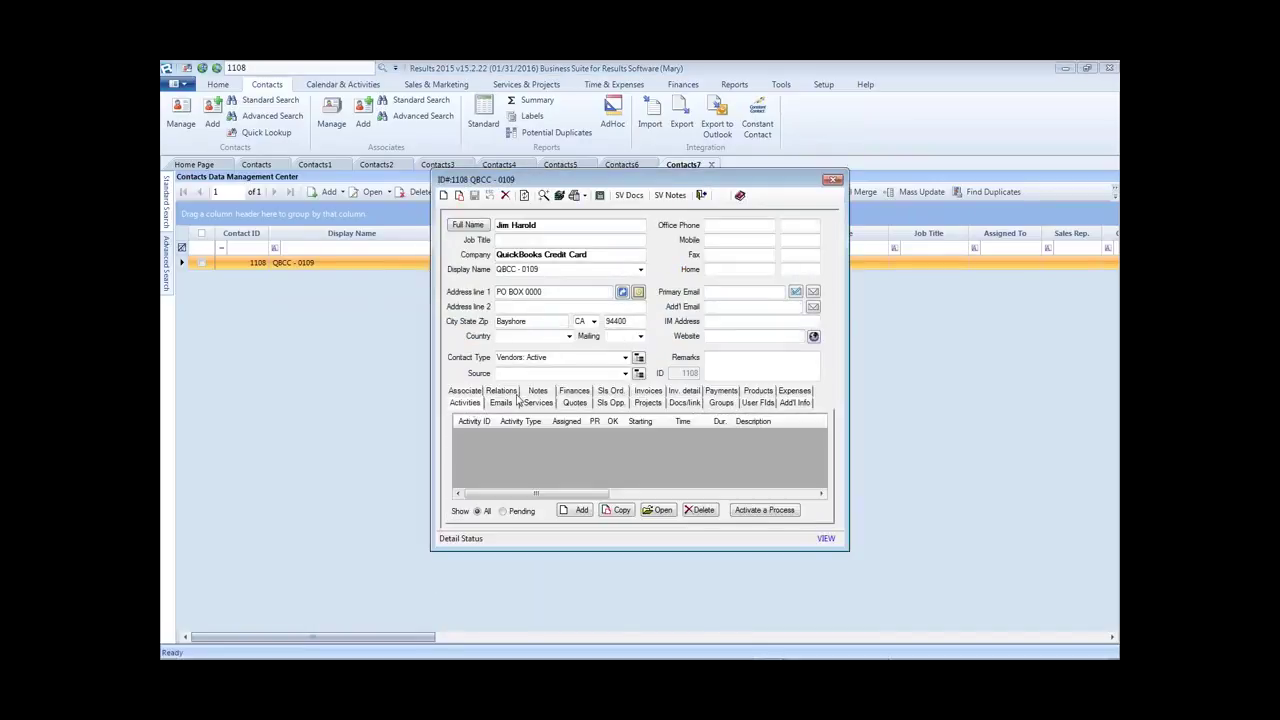
left_click(652, 404)
left_click(690, 404)
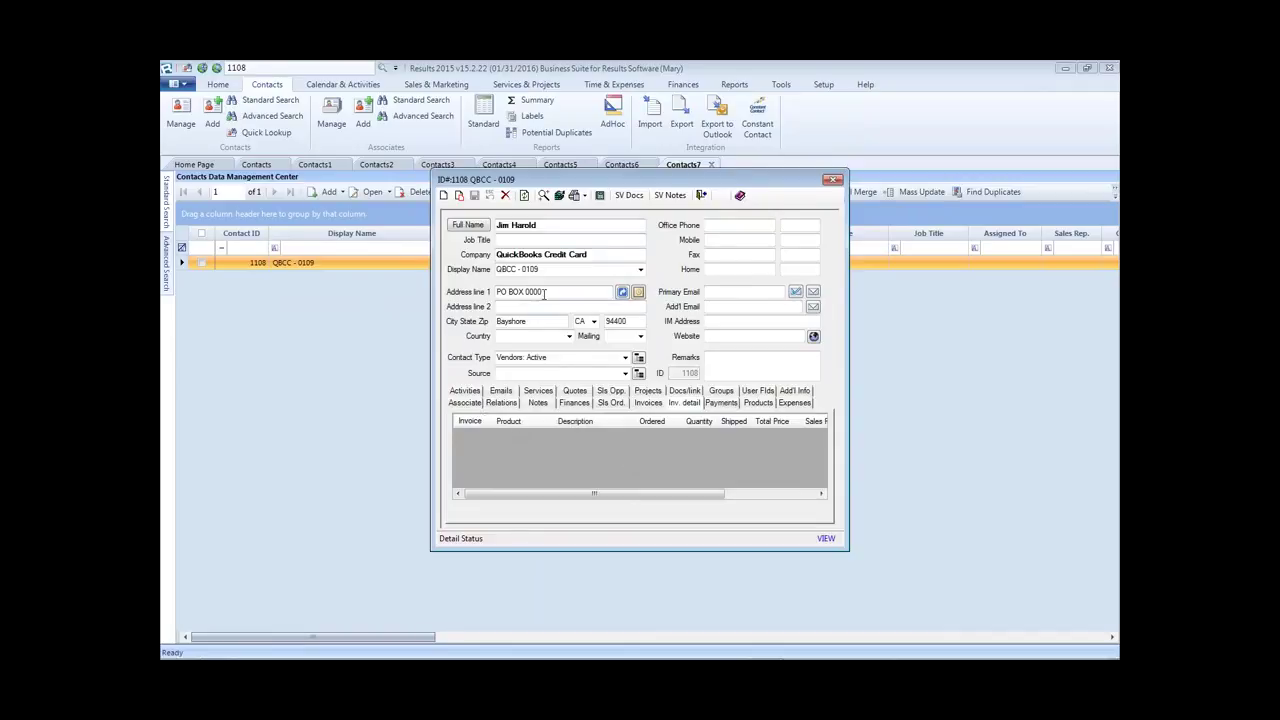
Step: Inspect the combined contact's detailed name fields, including the Salutation, and close the record without changing it
left_click(553, 224)
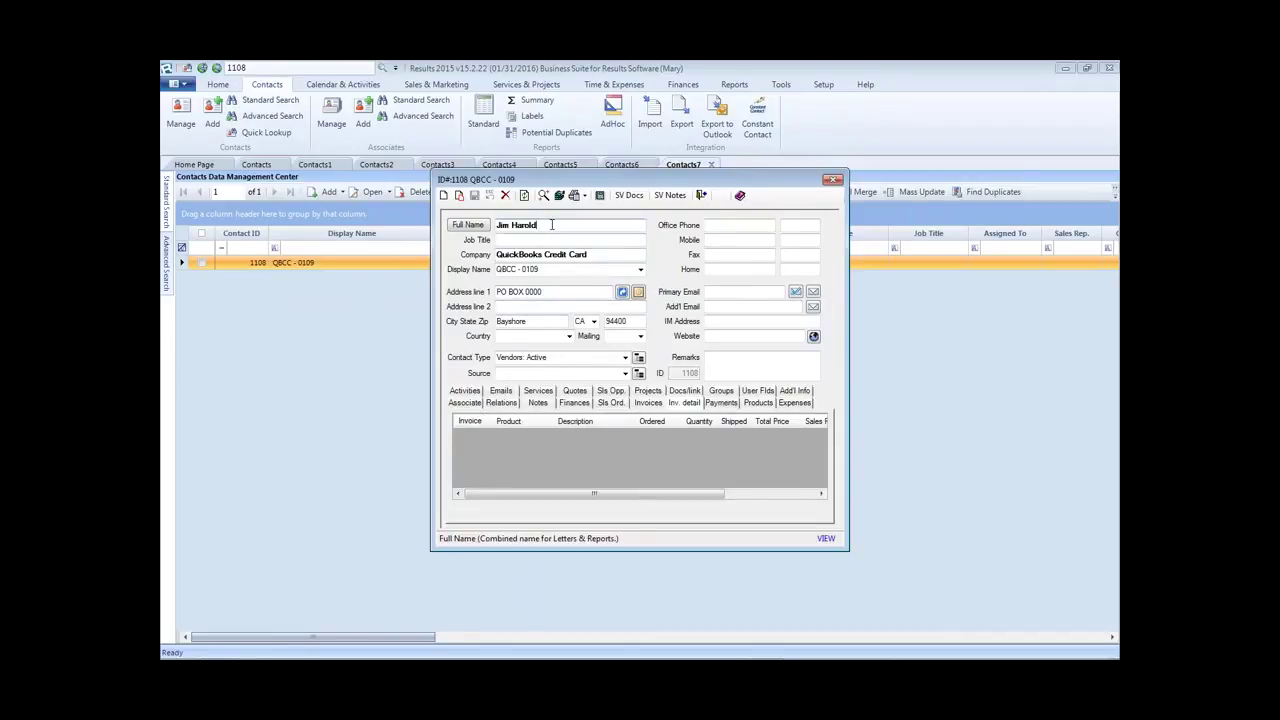
left_click_drag(552, 224, 485, 219)
left_click(478, 226)
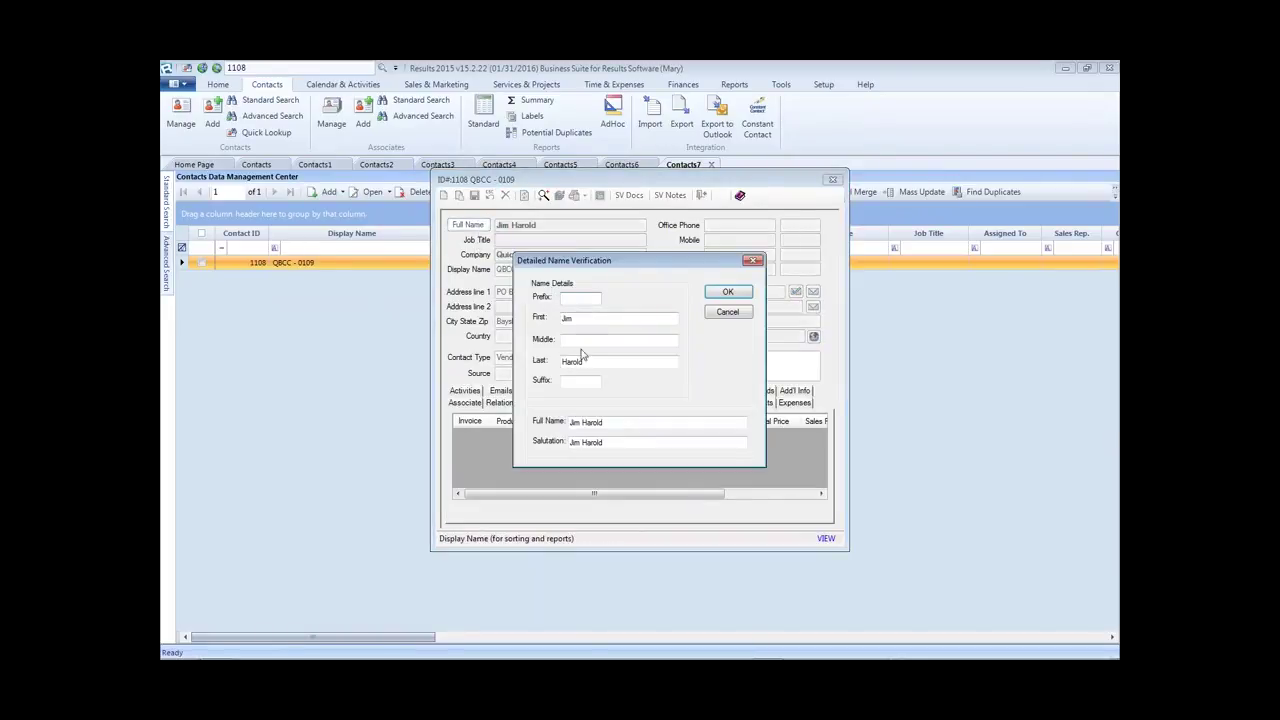
triple_click(620, 442)
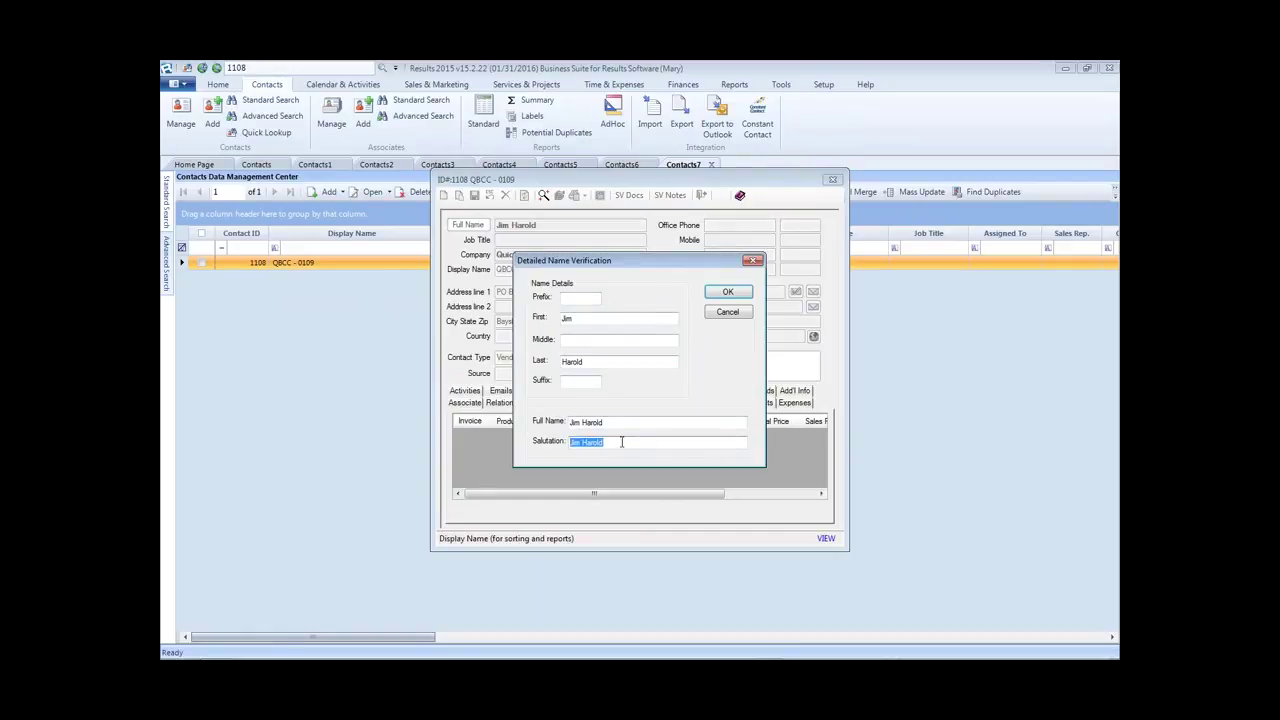
left_click(753, 260)
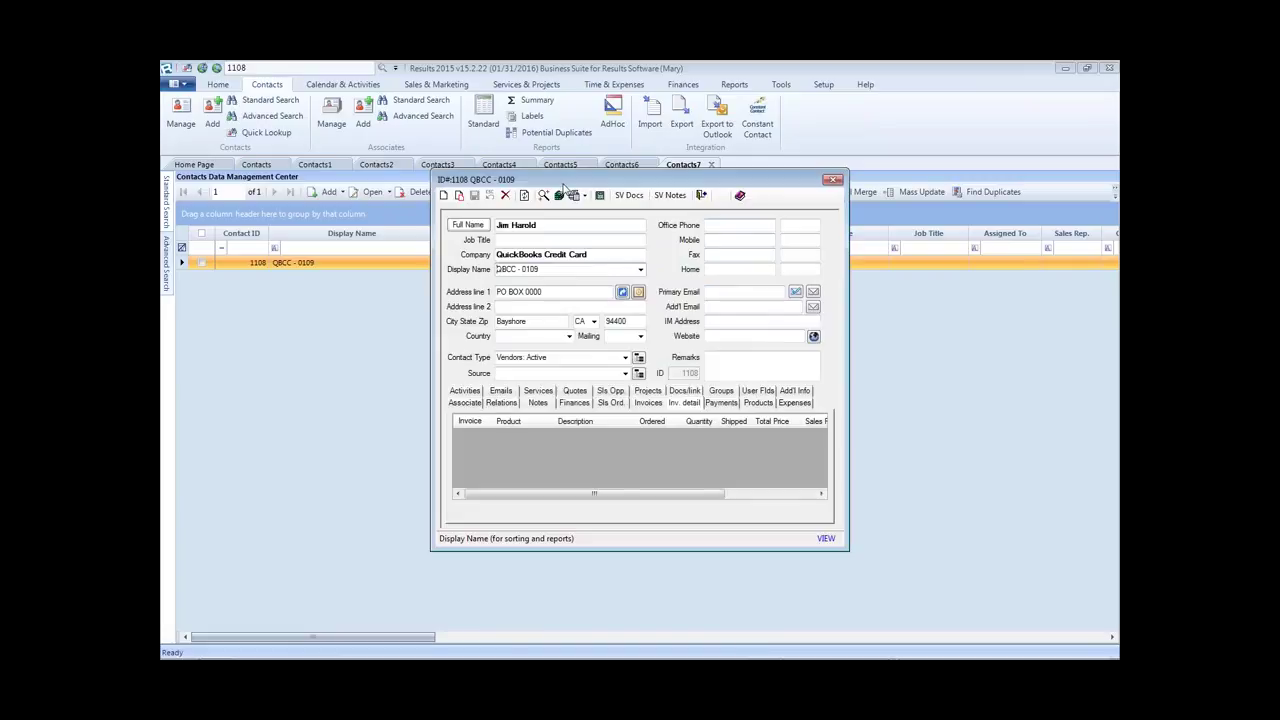
left_click(832, 180)
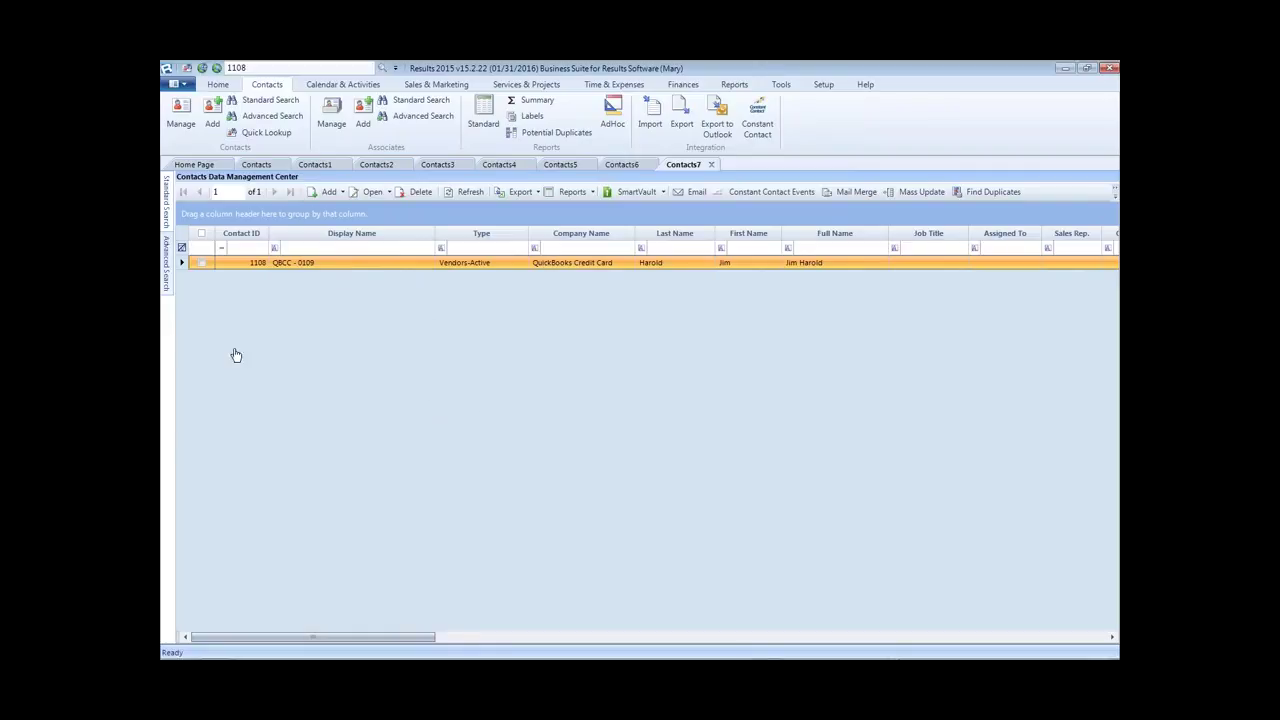
Step: Return to the phonetic duplicates list and mark the Phonetics Testing Company and The Hardware Store contacts
left_click(318, 164)
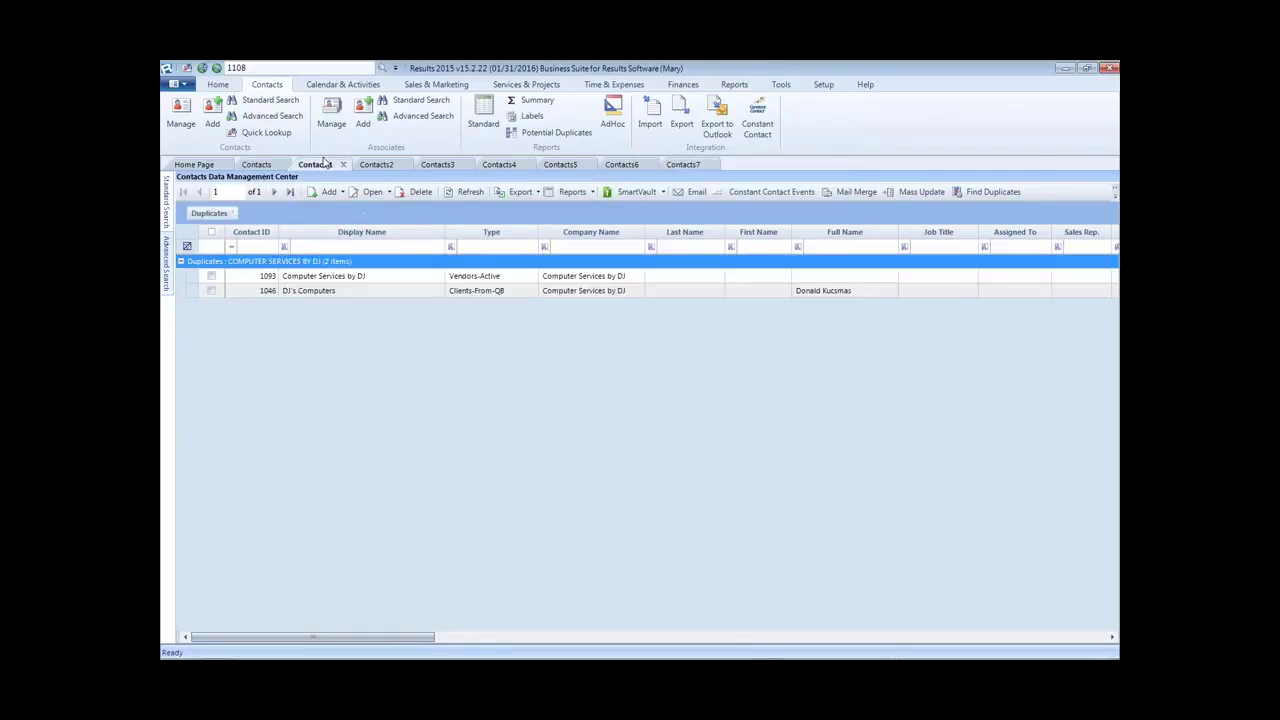
left_click(681, 167)
left_click(620, 166)
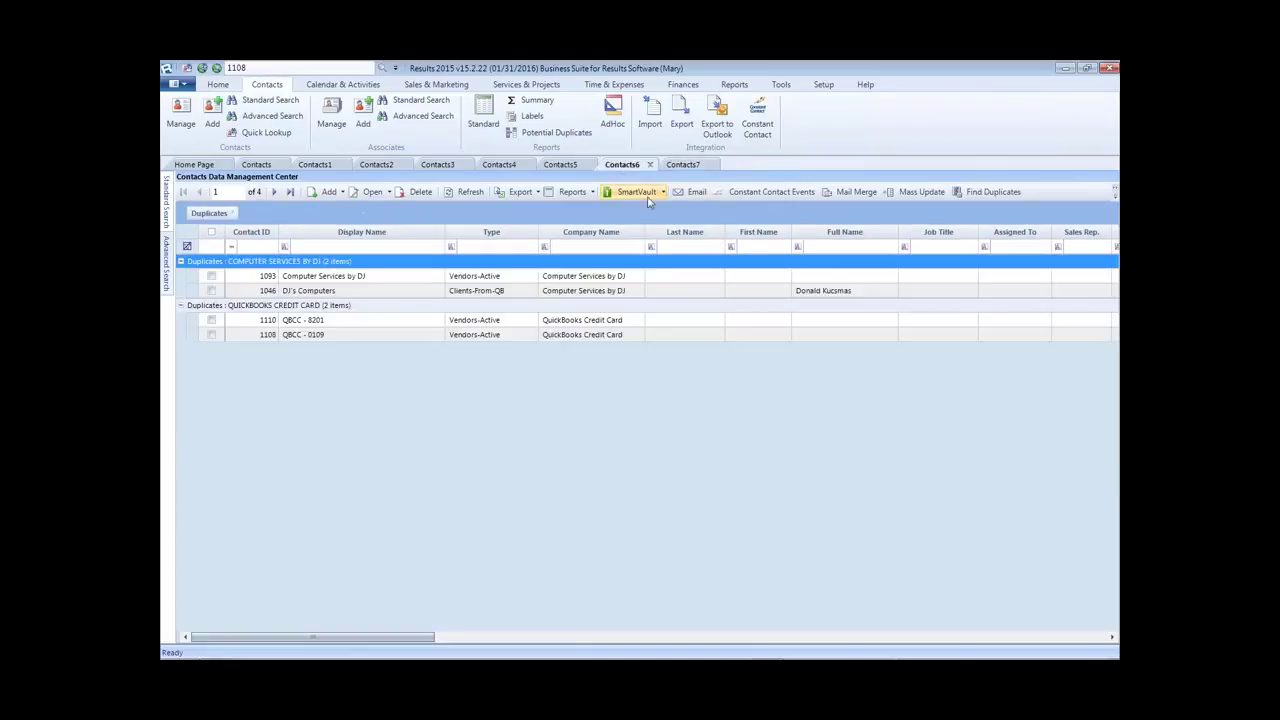
left_click(576, 165)
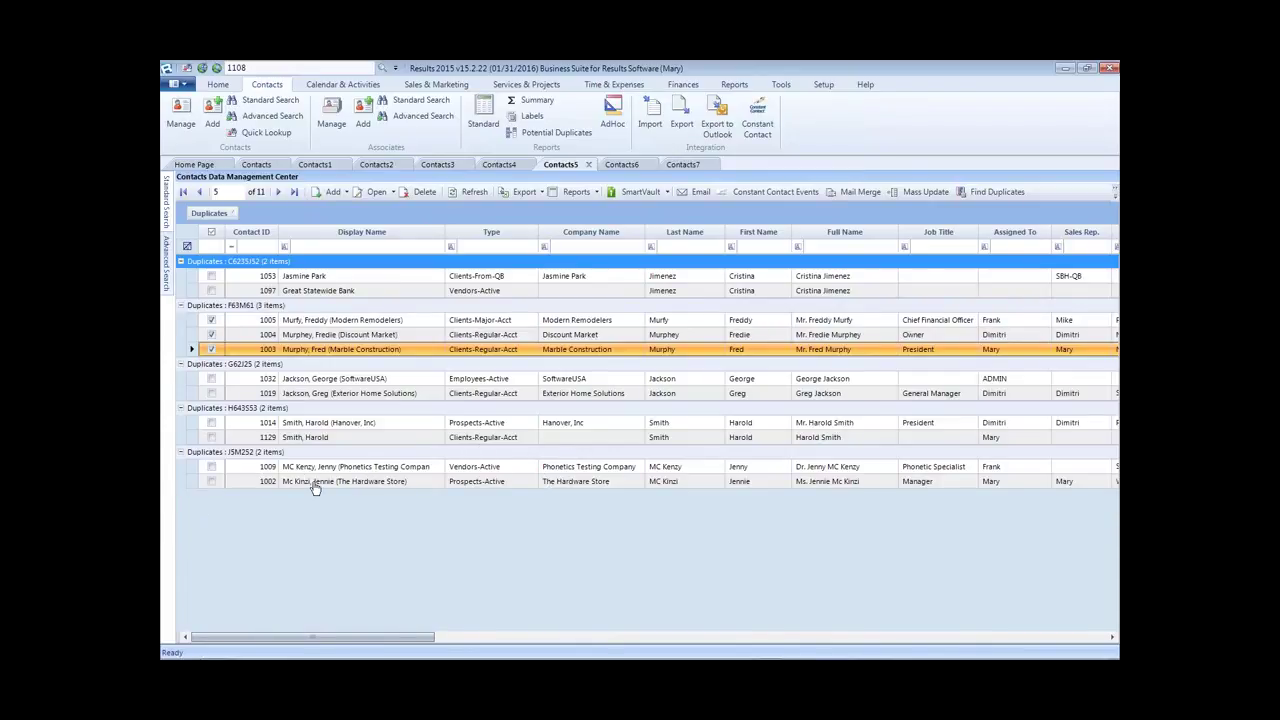
left_click(211, 467)
left_click(211, 481)
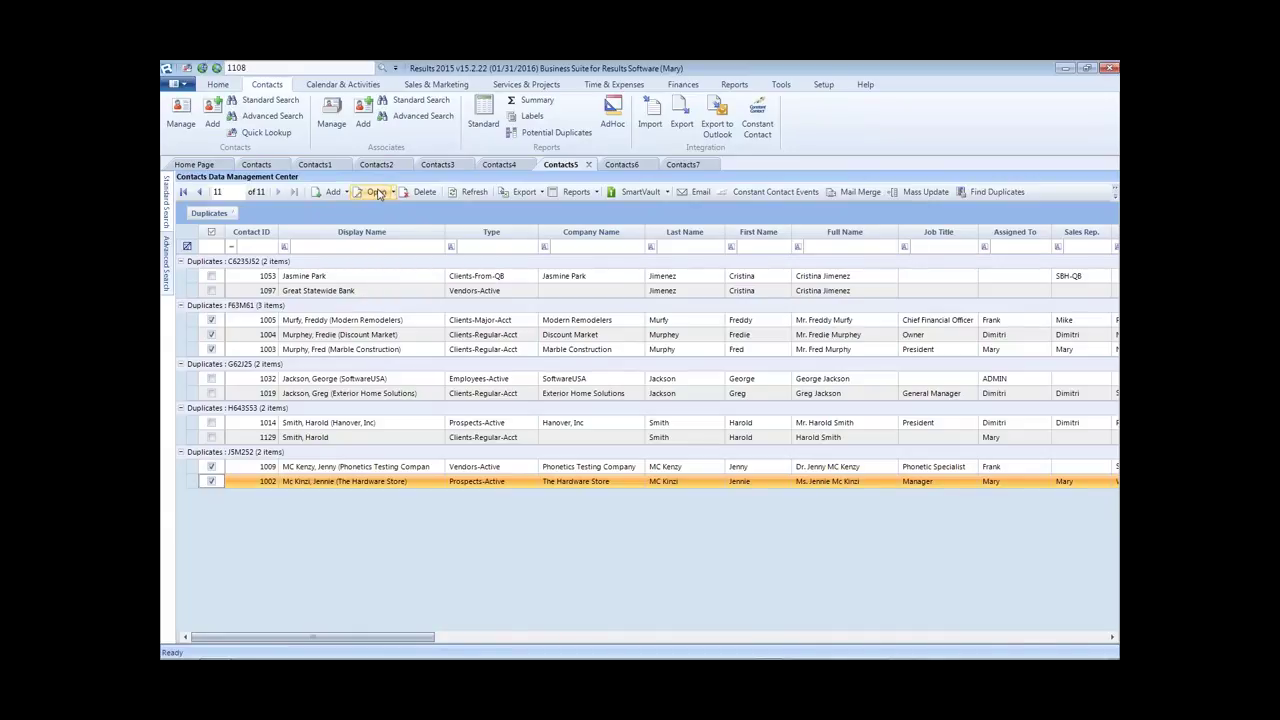
Step: Unmark the three contacts in duplicate group F63M61 and open only the two marked contacts in group J5M252
left_click(378, 193)
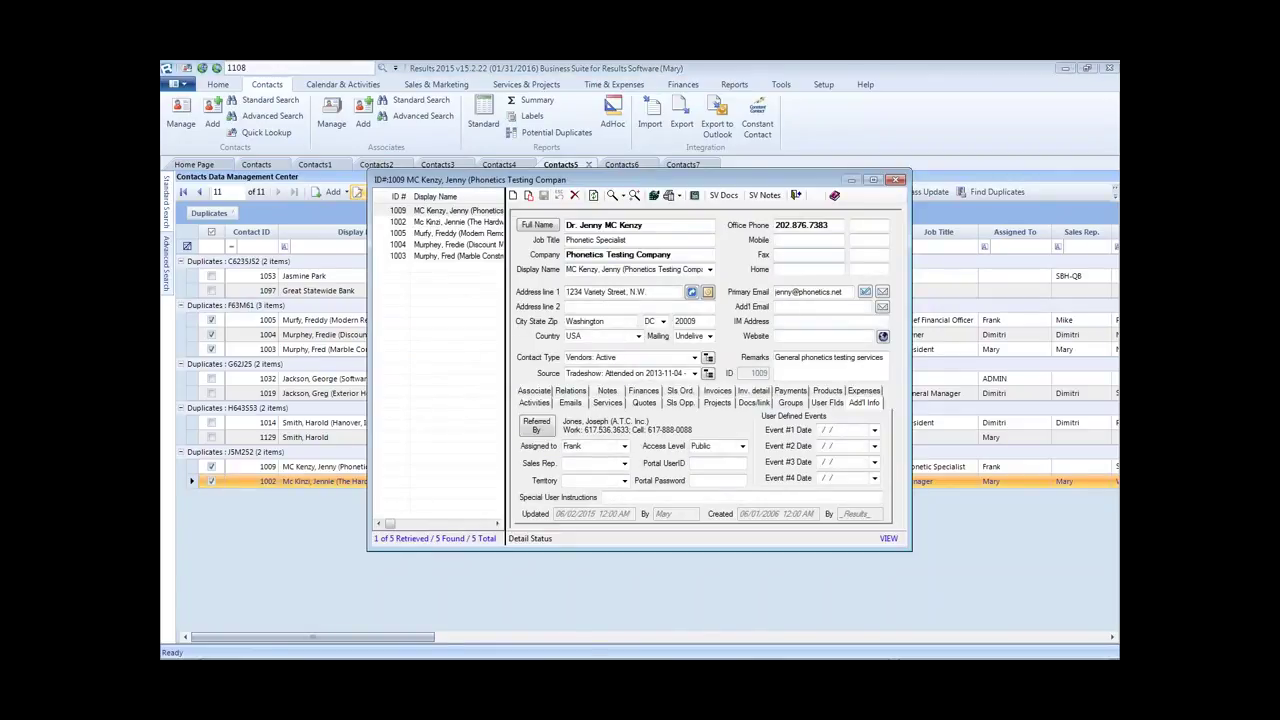
left_click(897, 180)
left_click(211, 320)
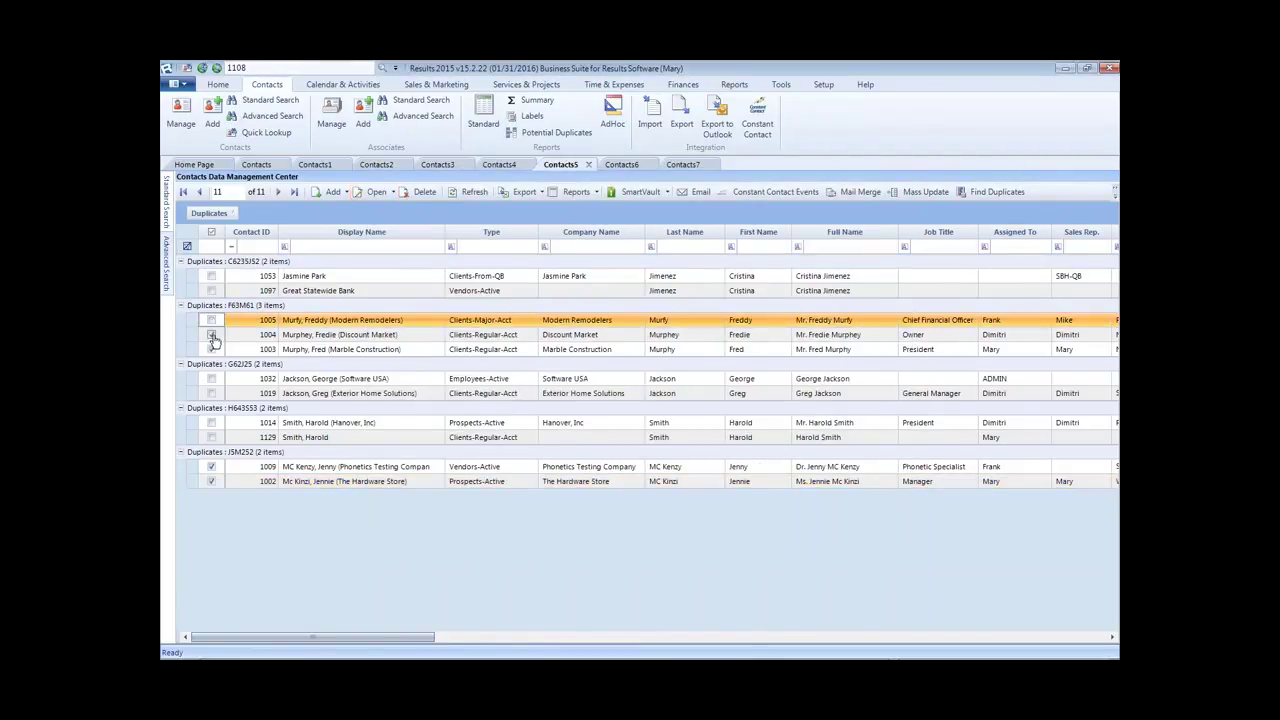
left_click(212, 349)
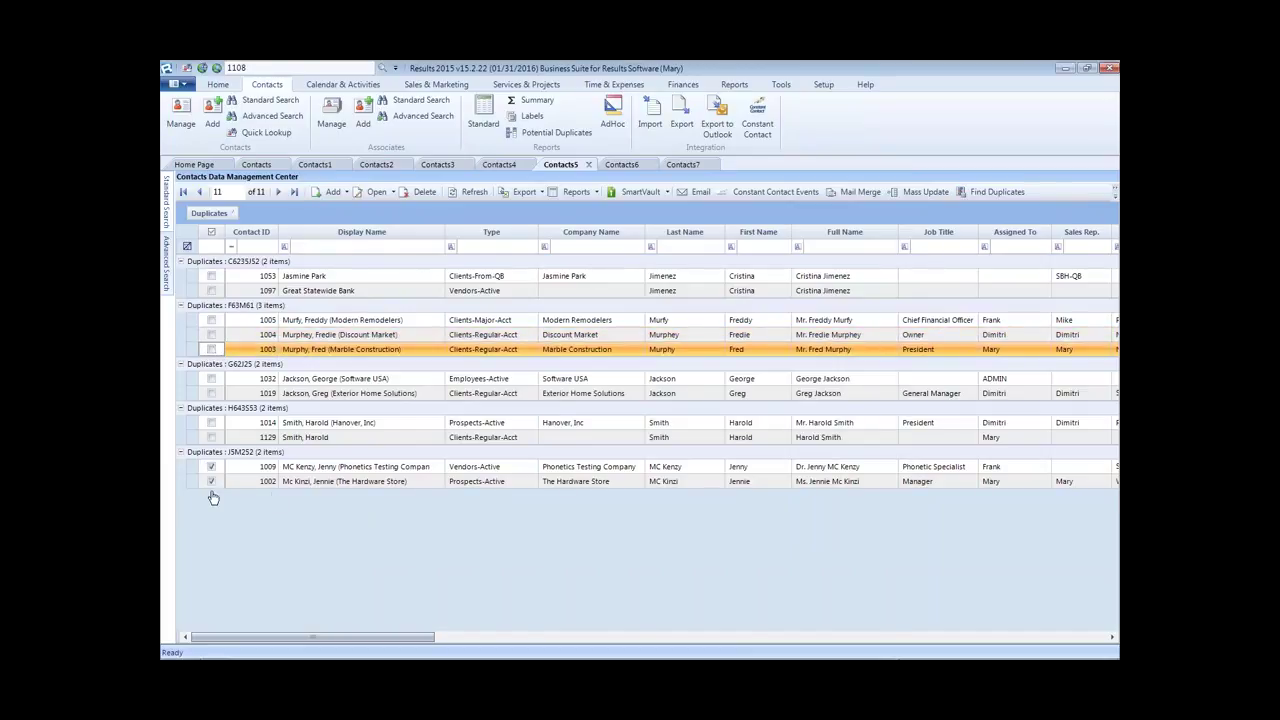
left_click(376, 191)
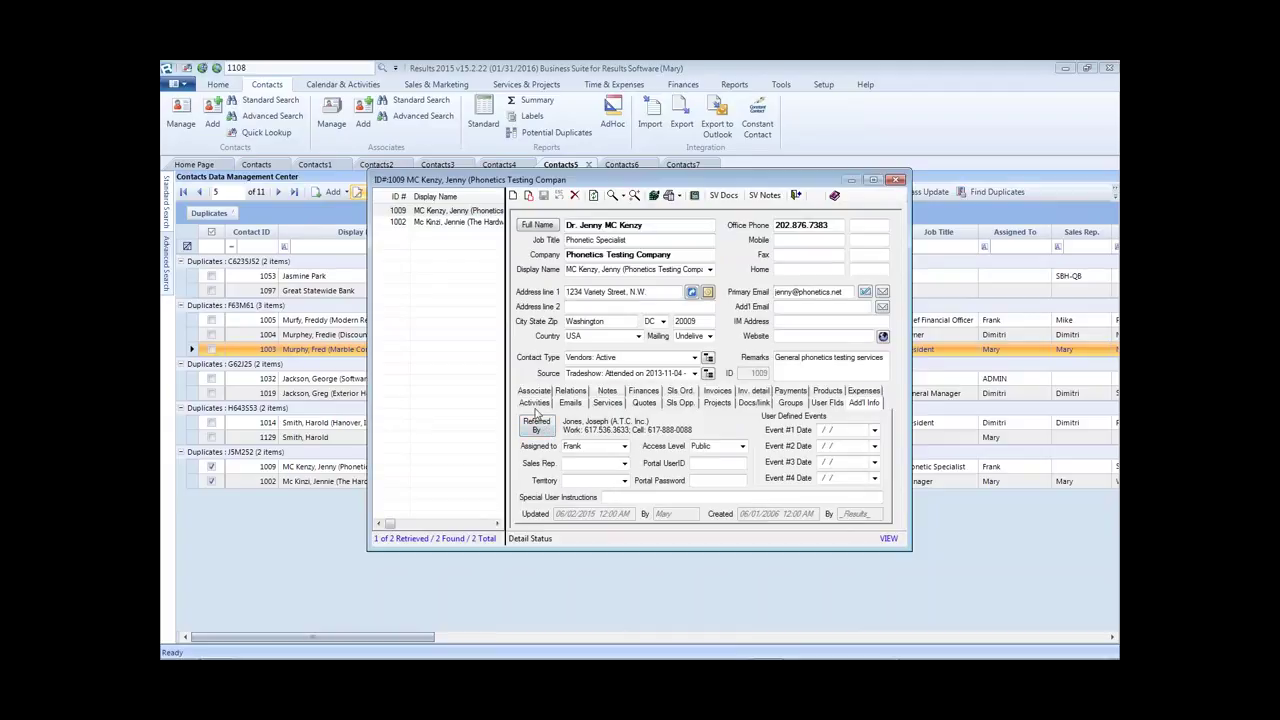
Step: Compare the two contacts' activities, check their invoices and linked documents, and close the record window
left_click(535, 403)
left_click(580, 435)
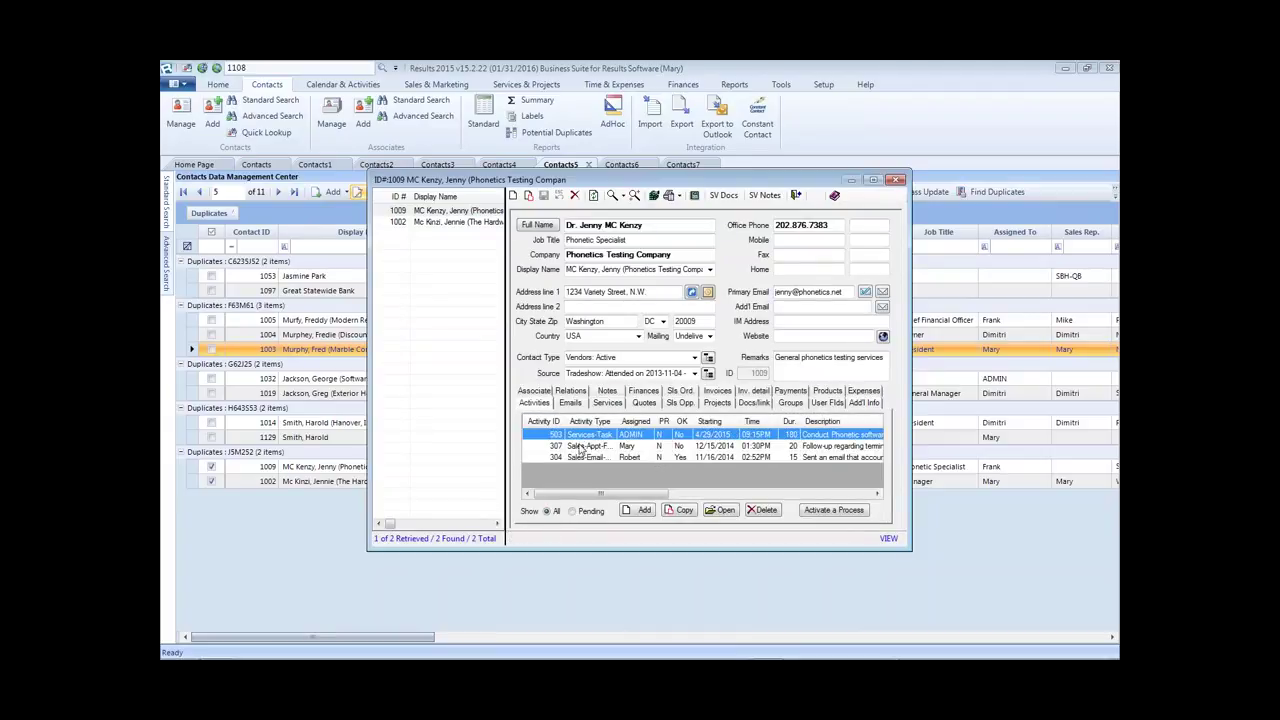
left_click(582, 446)
left_click(584, 457)
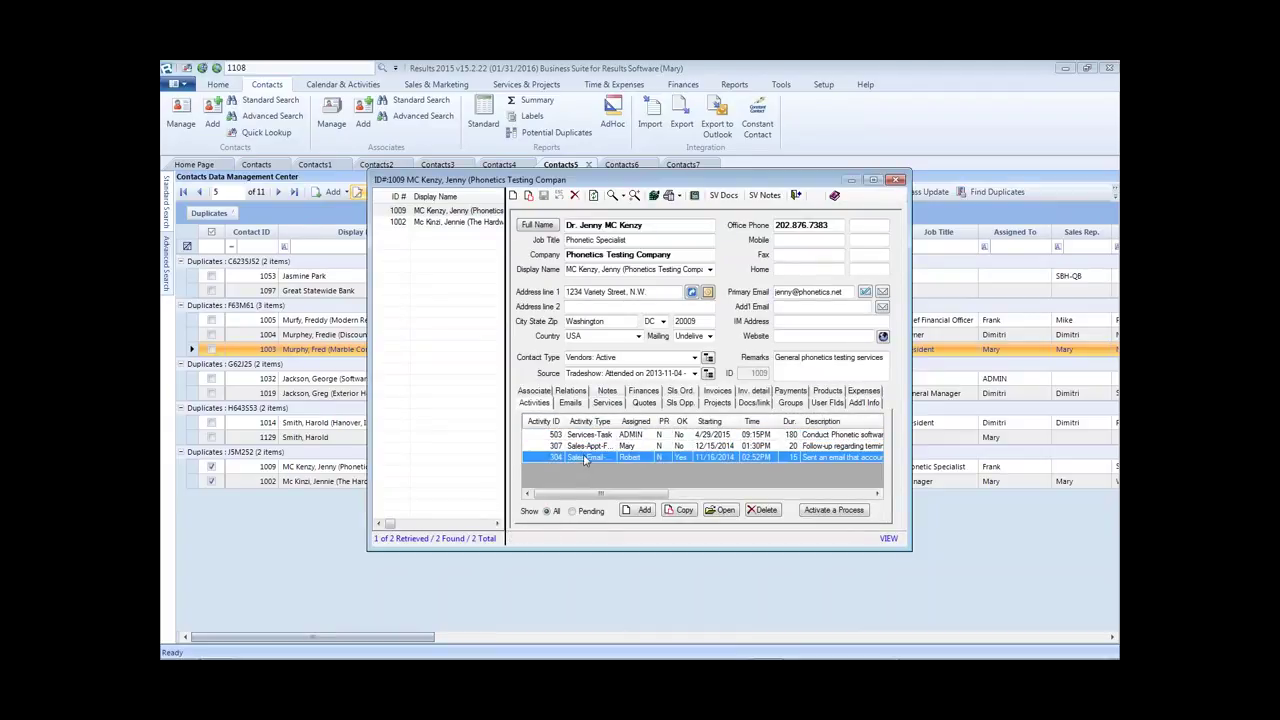
left_click(440, 221)
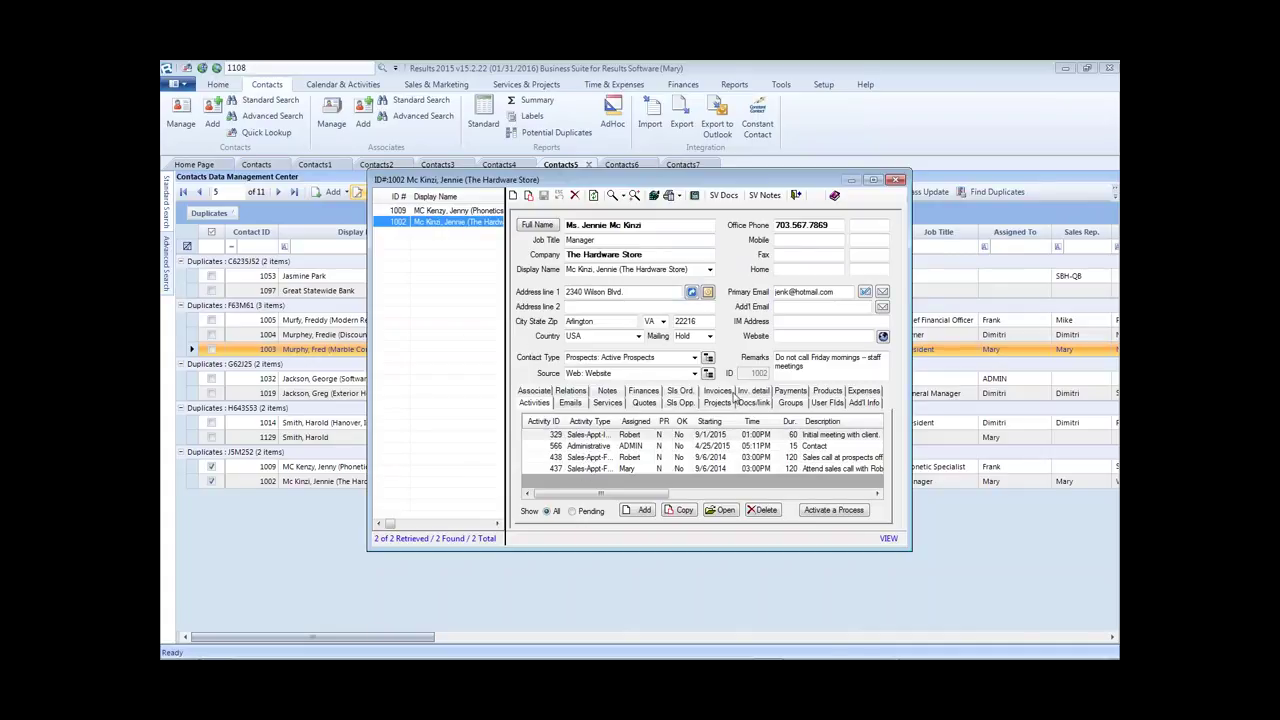
left_click(725, 391)
left_click(440, 211)
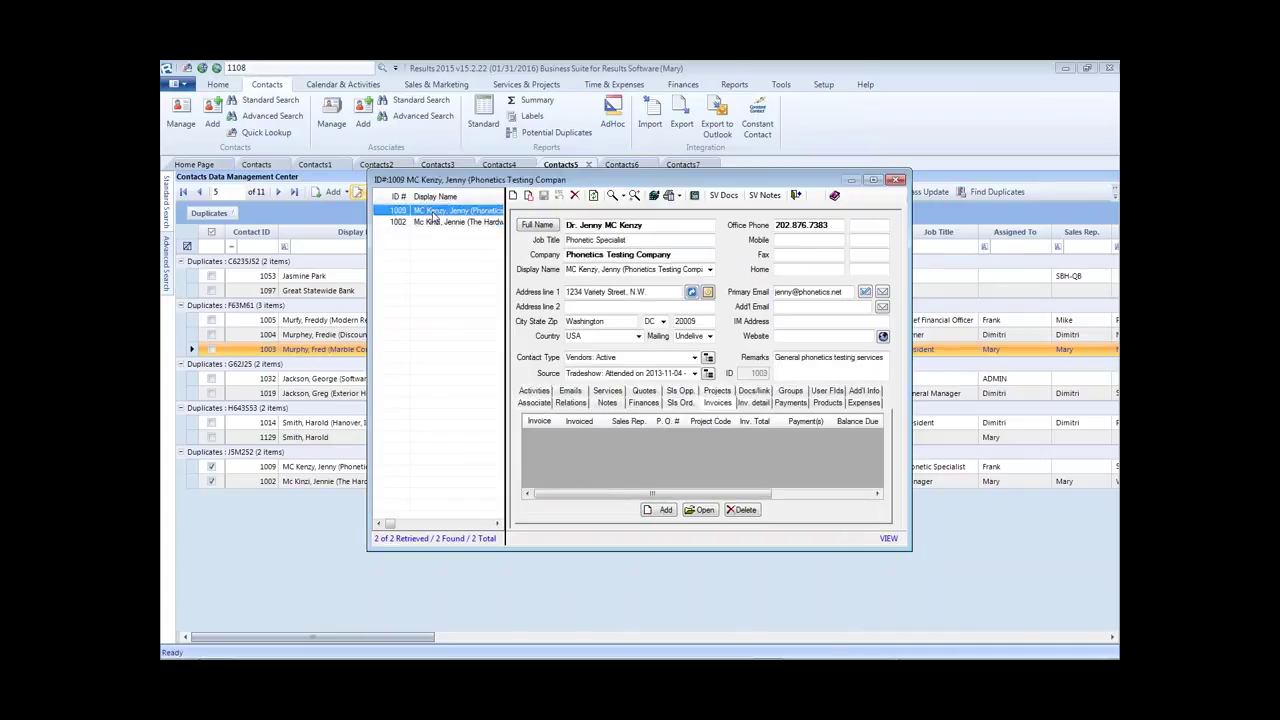
left_click(534, 392)
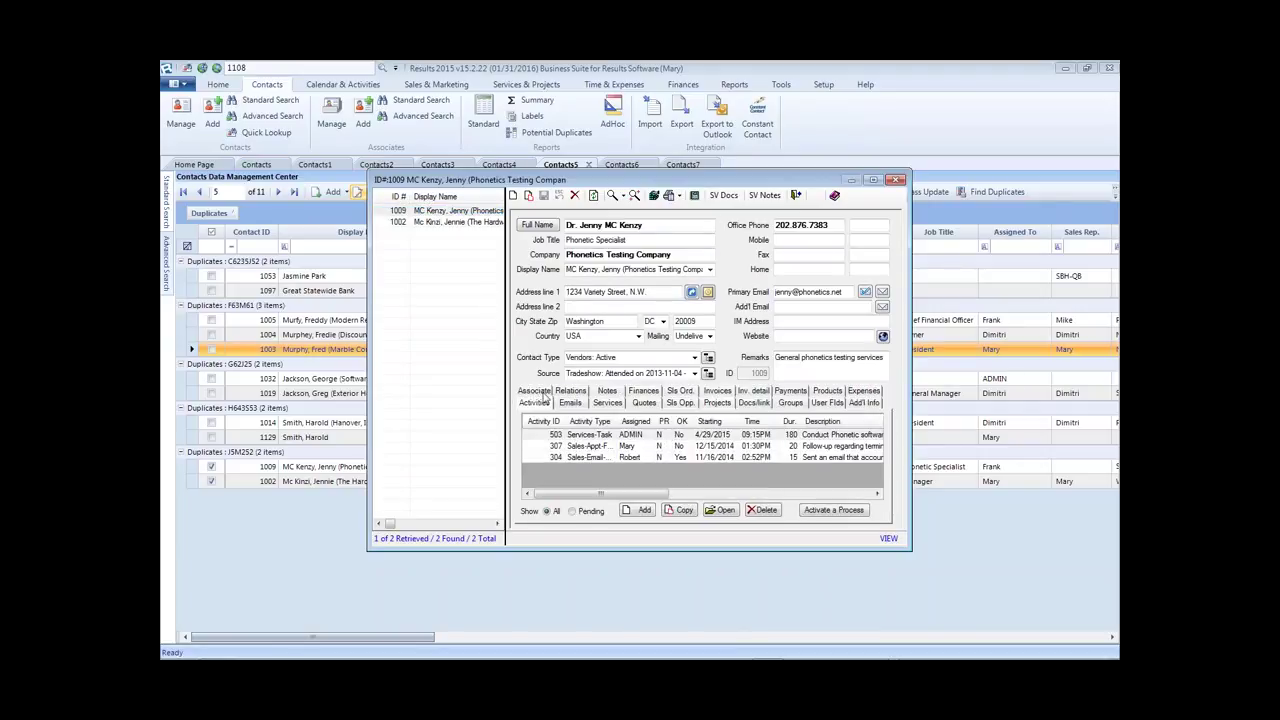
left_click(757, 403)
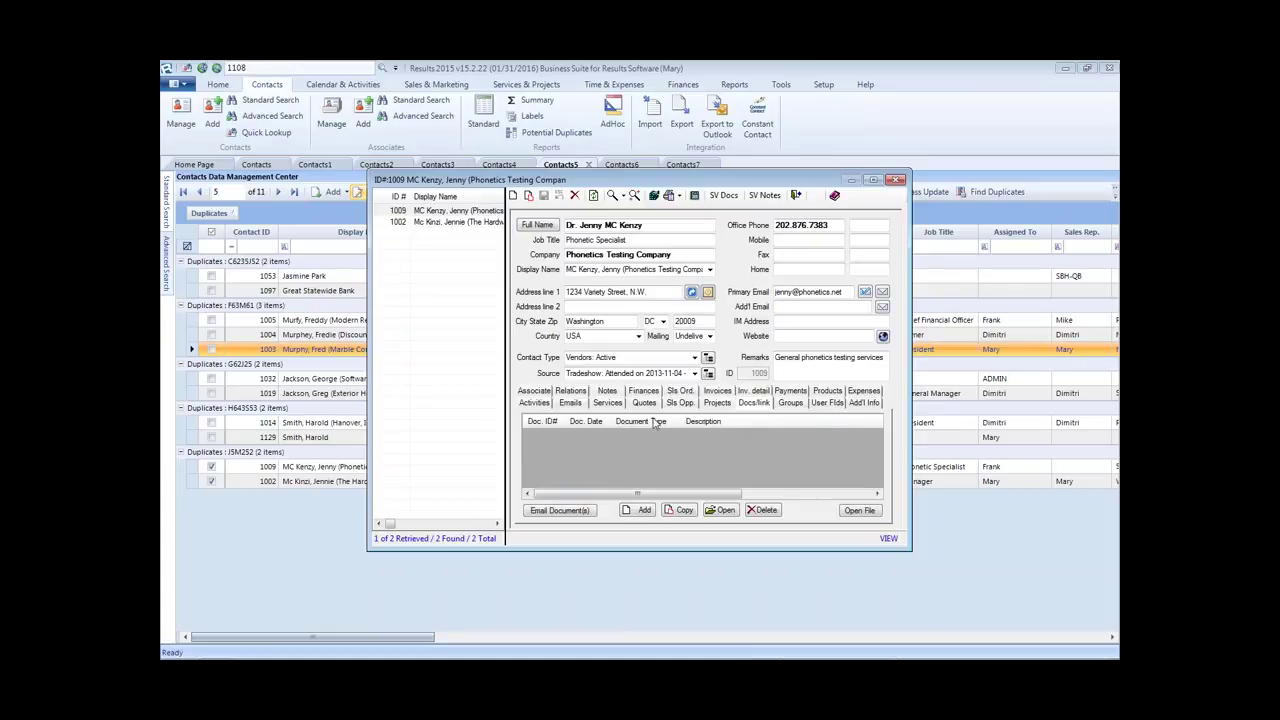
left_click(897, 181)
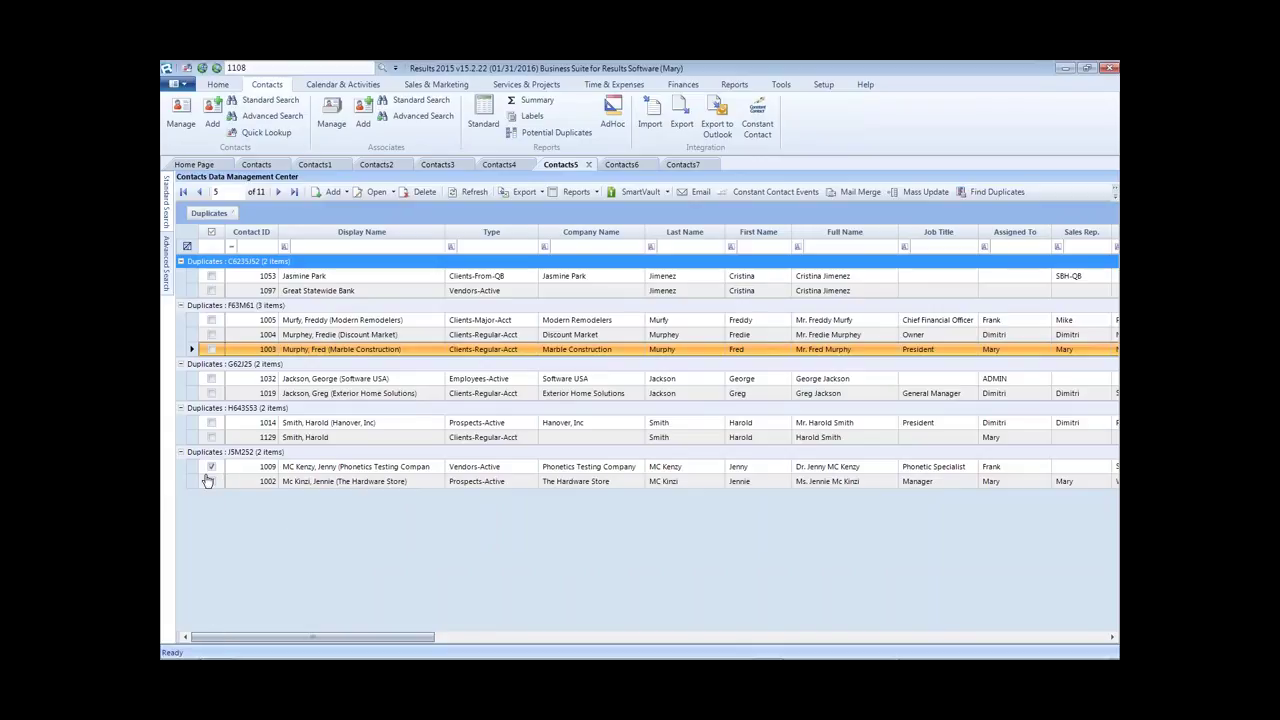
Step: Start combining the two marked contacts, enlarge the comparison window, and make The Hardware Store contact the destination record
left_click(1115, 191)
left_click(1060, 206)
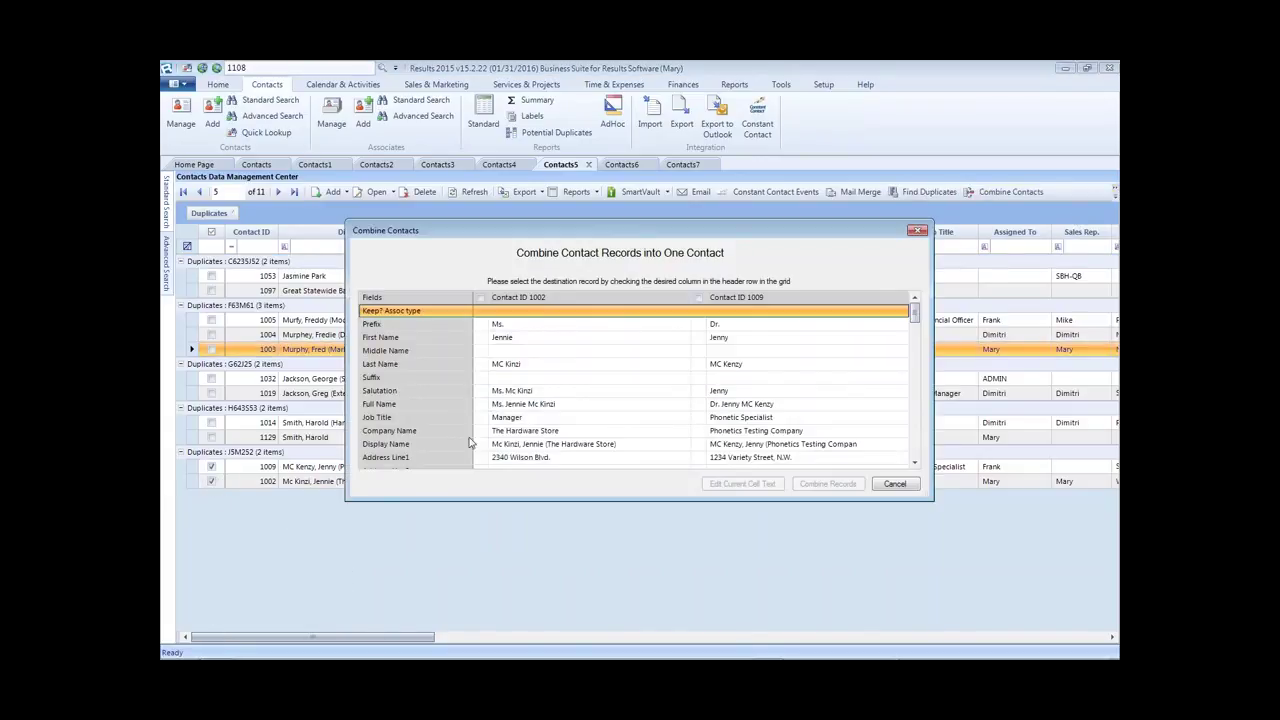
left_click_drag(605, 238, 546, 96)
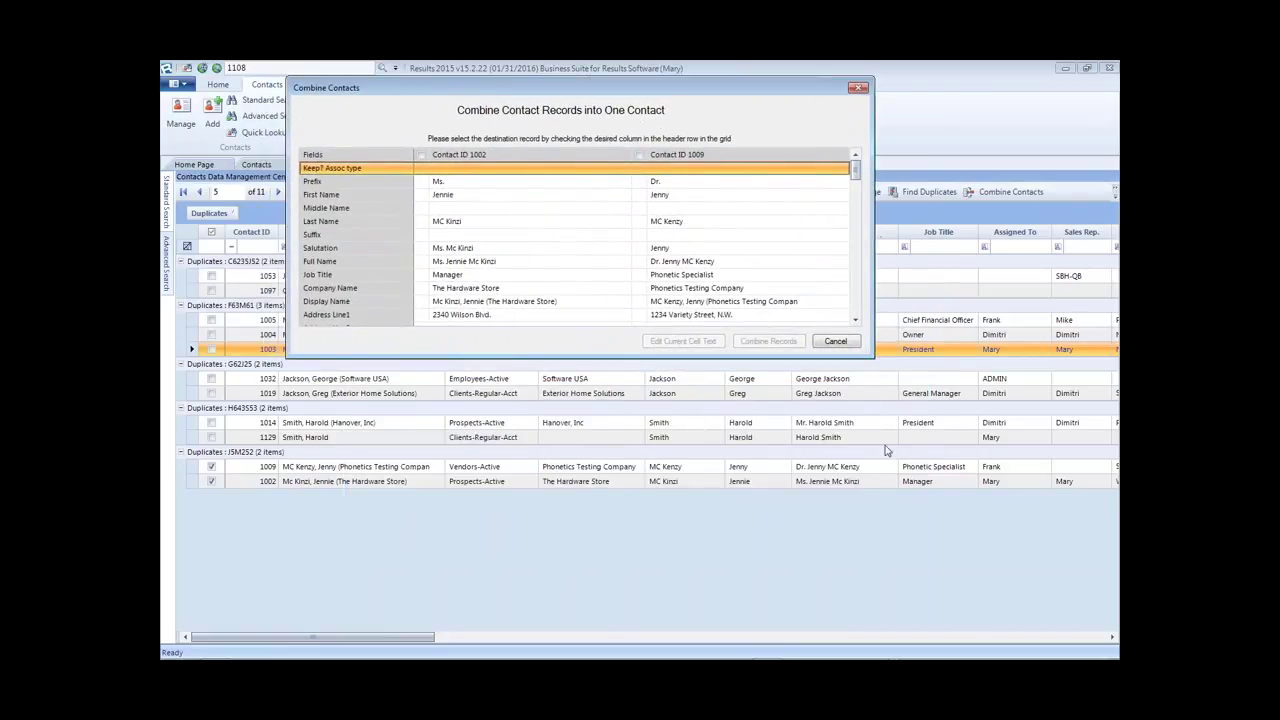
left_click_drag(867, 351, 1003, 632)
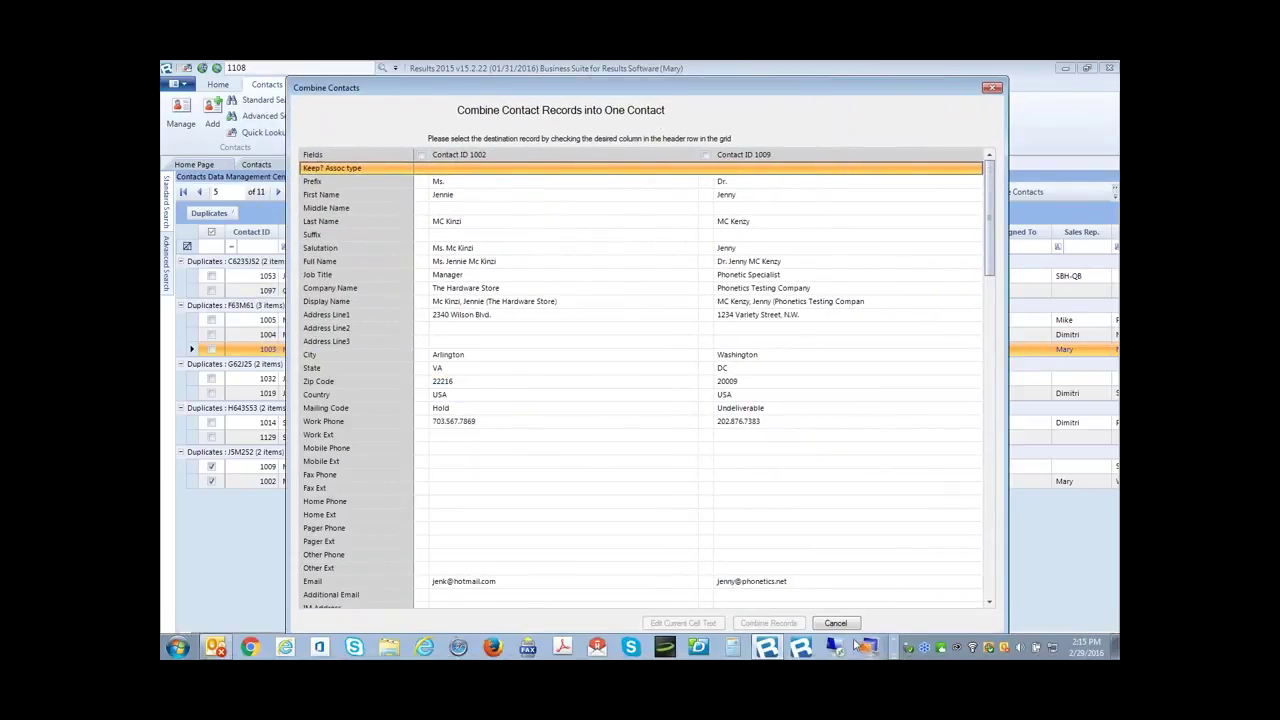
left_click(421, 155)
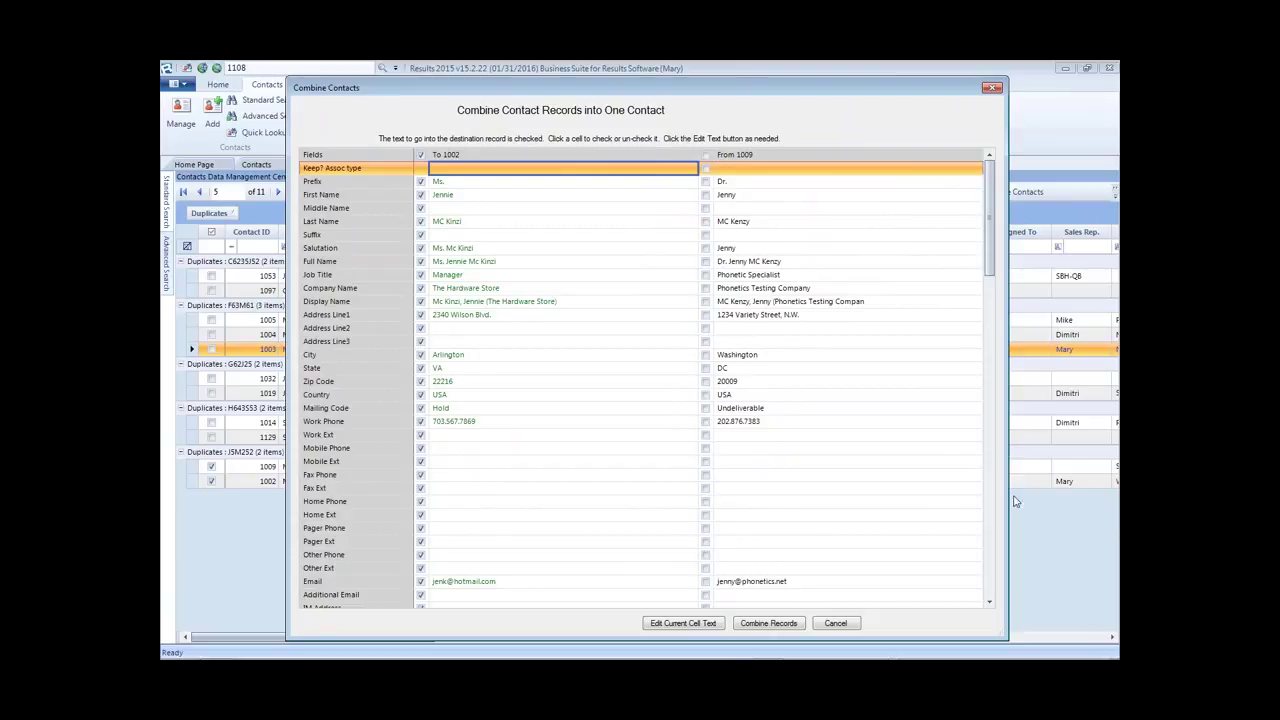
Step: Copy the Phonetics Testing Company contact's Work Phone, clear that cell, and deselect it as the value to keep
scroll(993, 247, "down", 1)
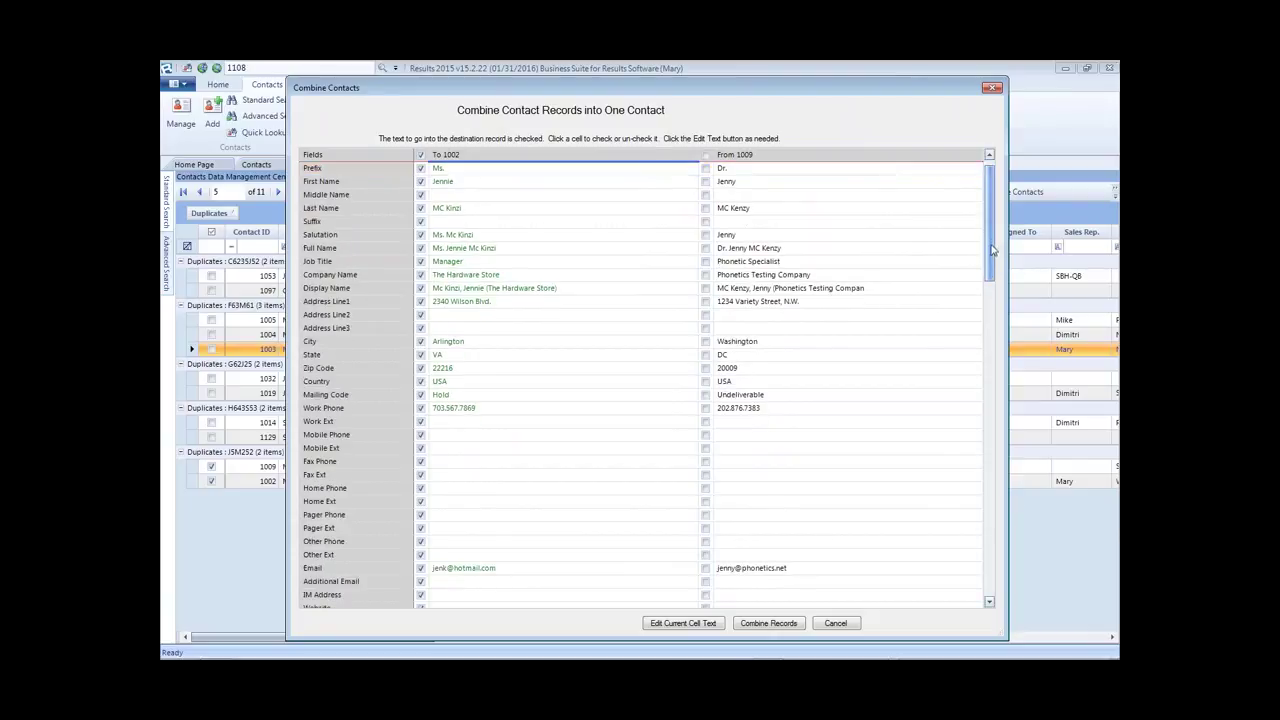
scroll(993, 250, "up", 1)
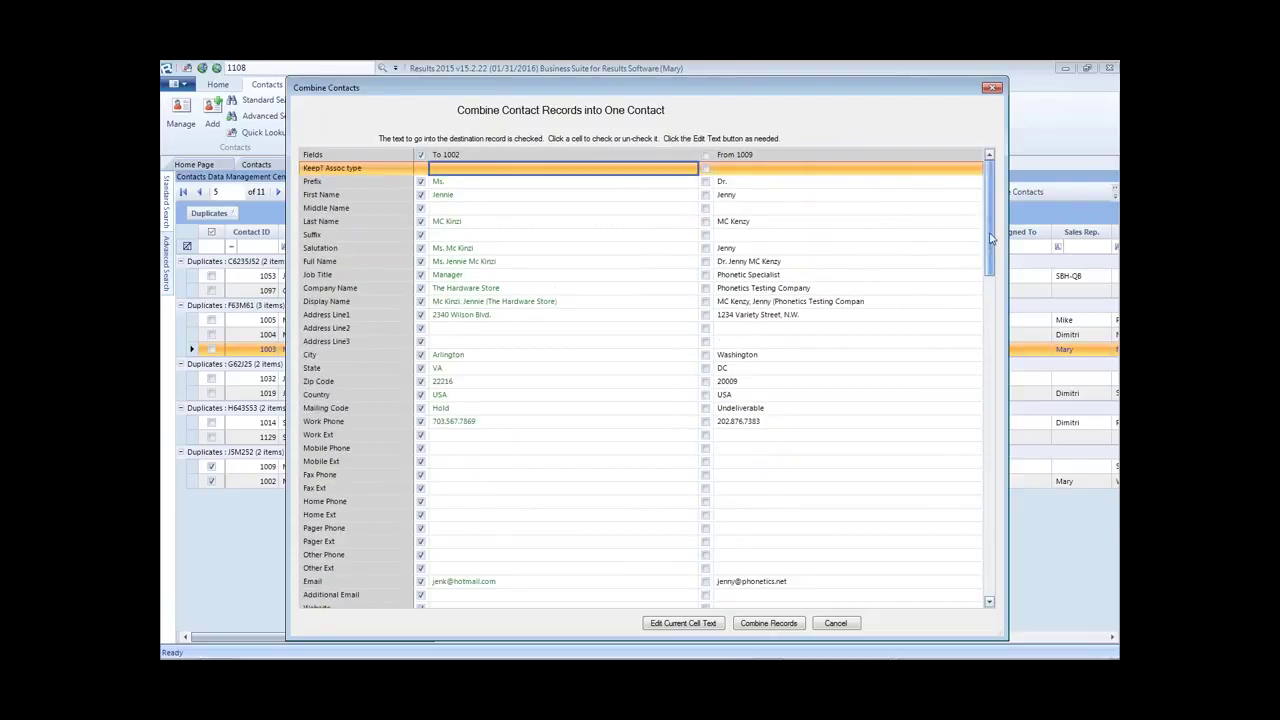
left_click(737, 424)
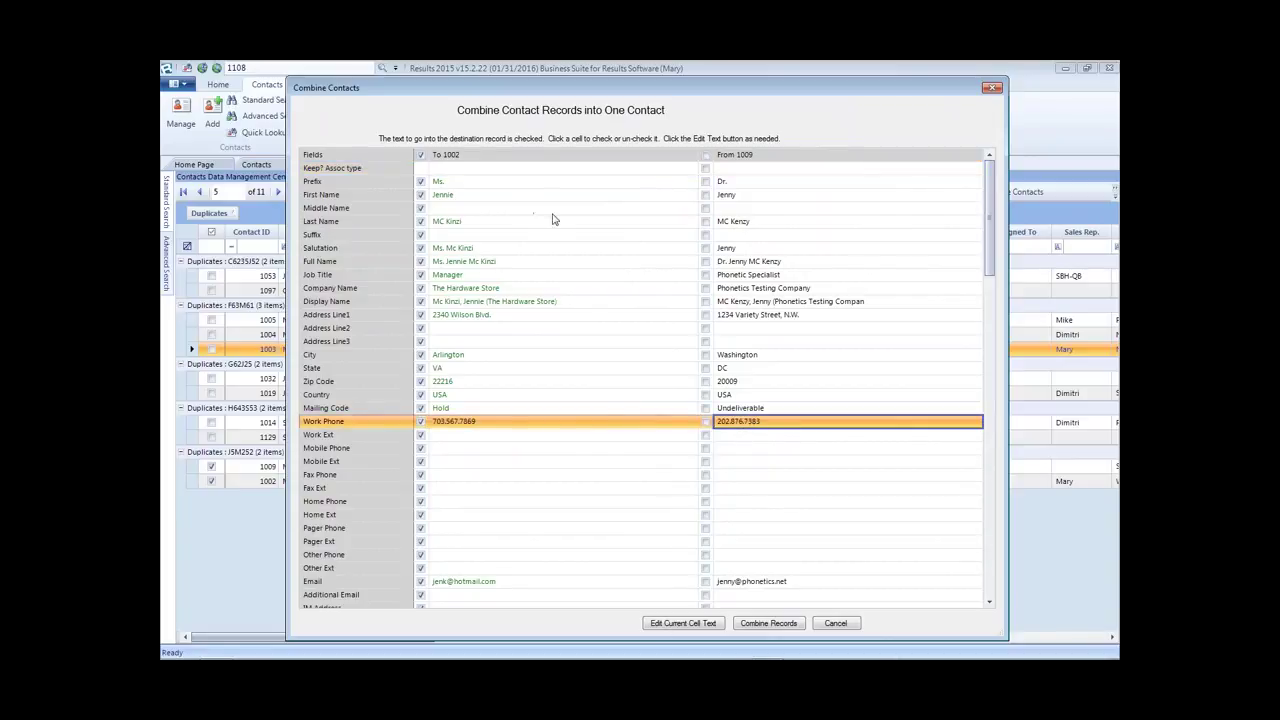
left_click(673, 625)
key("ctrl+c")
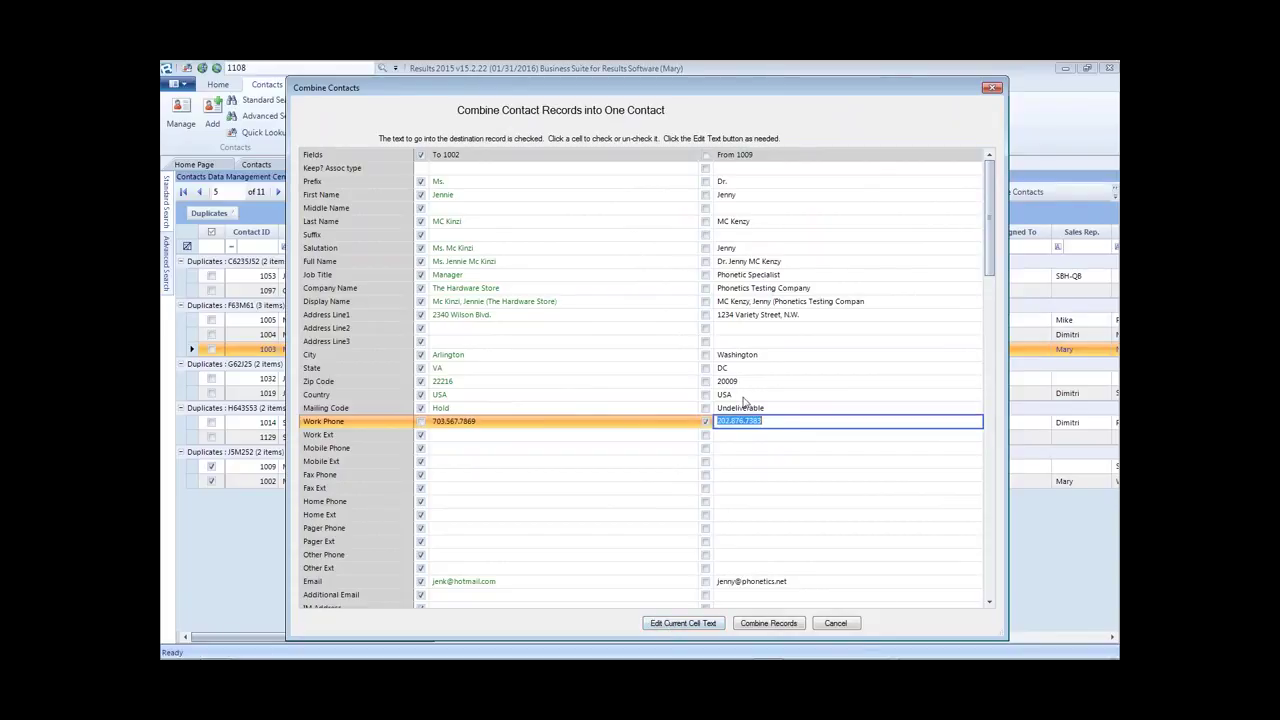
key("BackSpace")
left_click(705, 421)
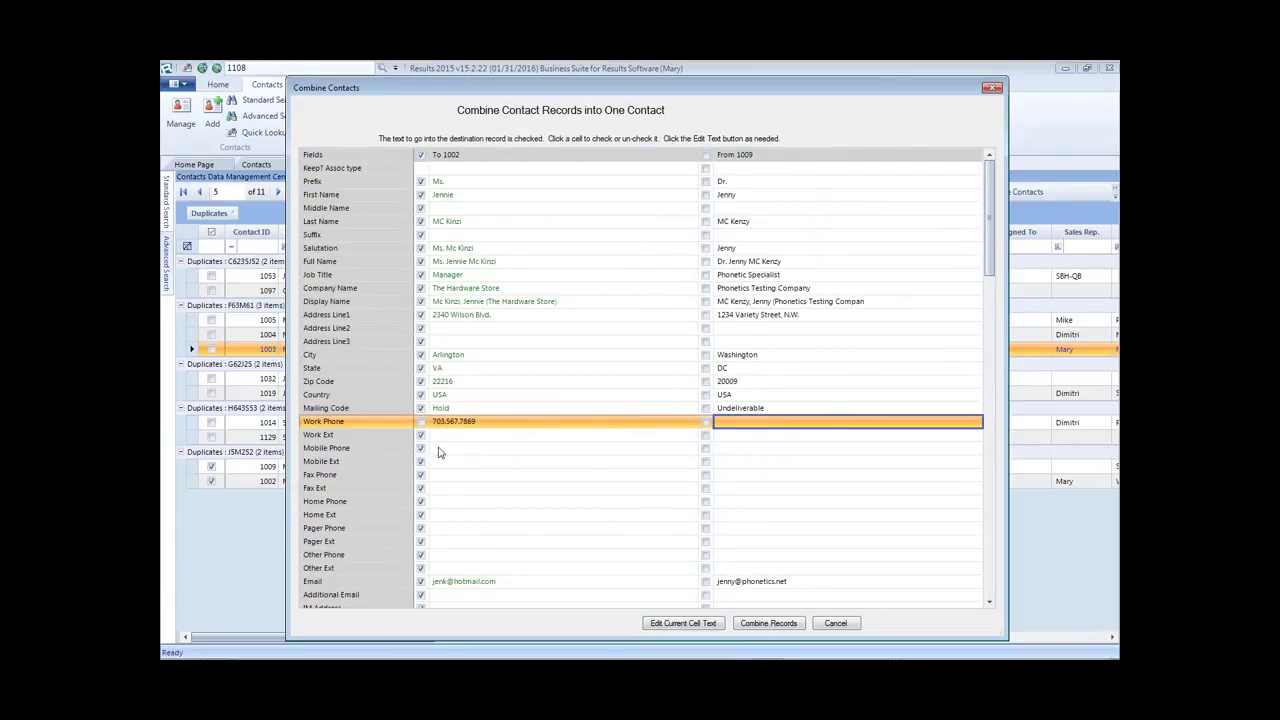
Step: Paste the copied phone number as the destination record's Home Phone and set its Home Ext to "add'l Work"
left_click(439, 505)
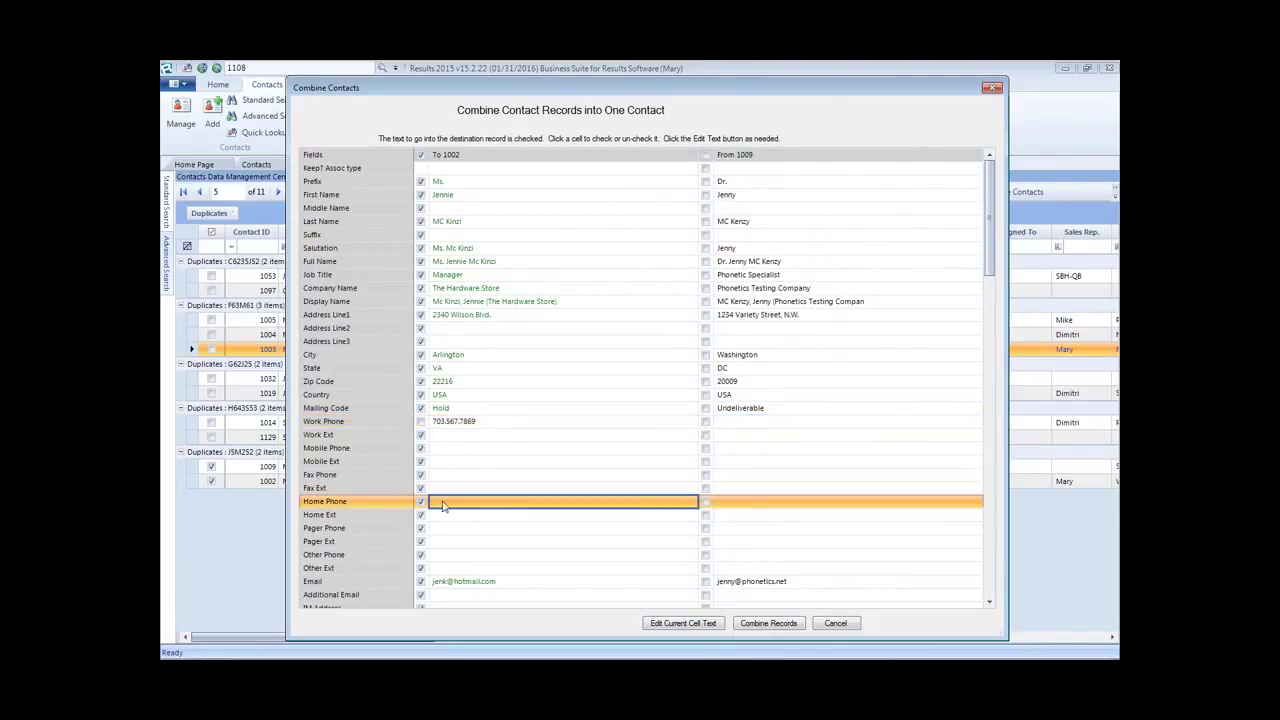
left_click(686, 624)
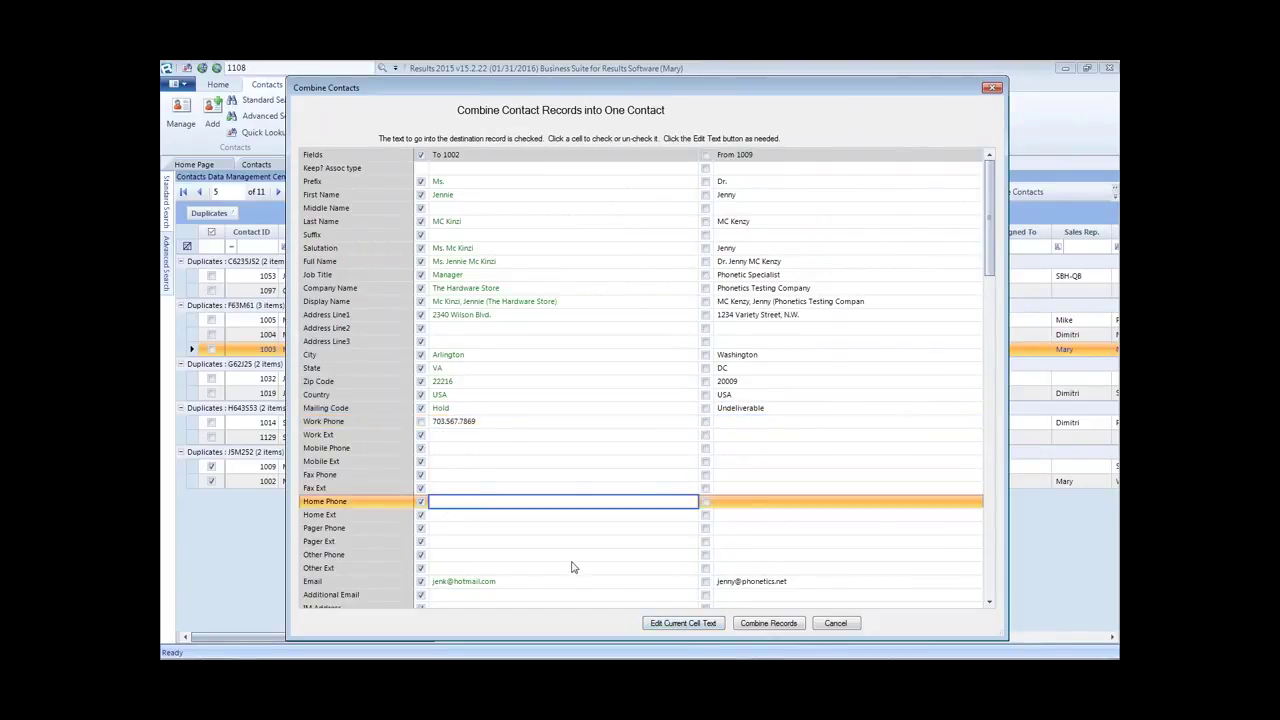
key("ctrl+v")
left_click(364, 518)
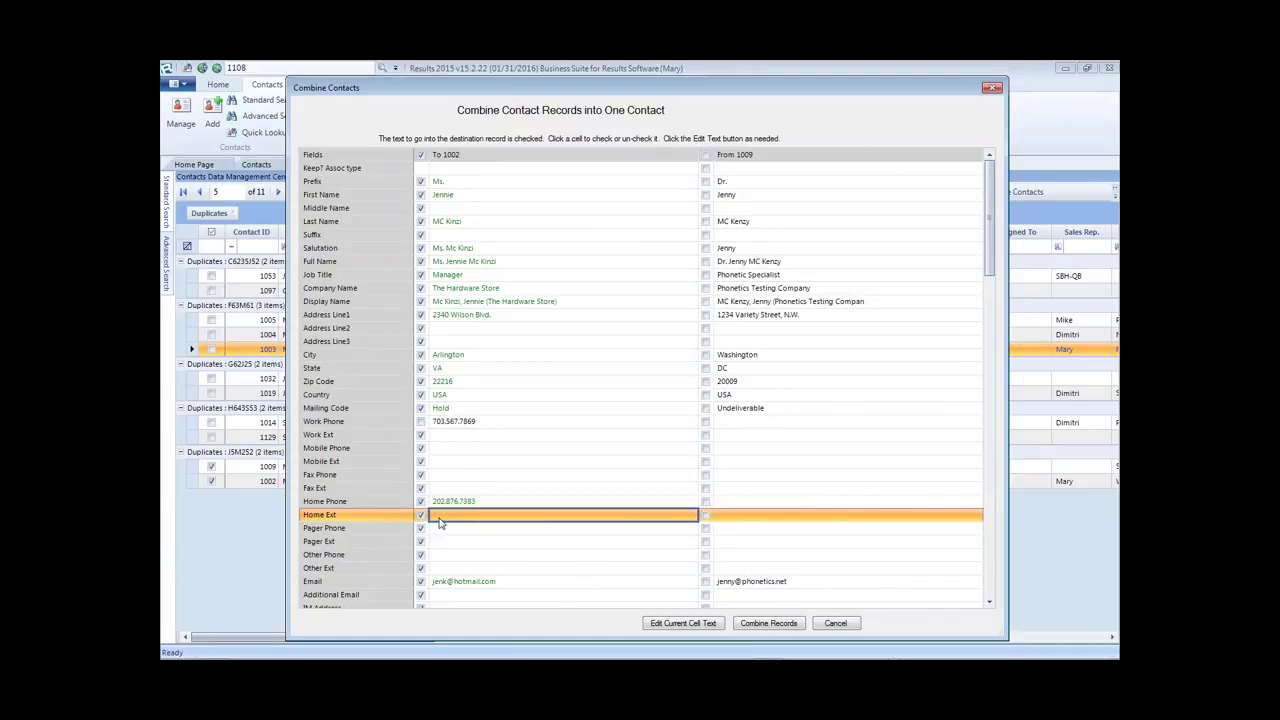
left_click(686, 628)
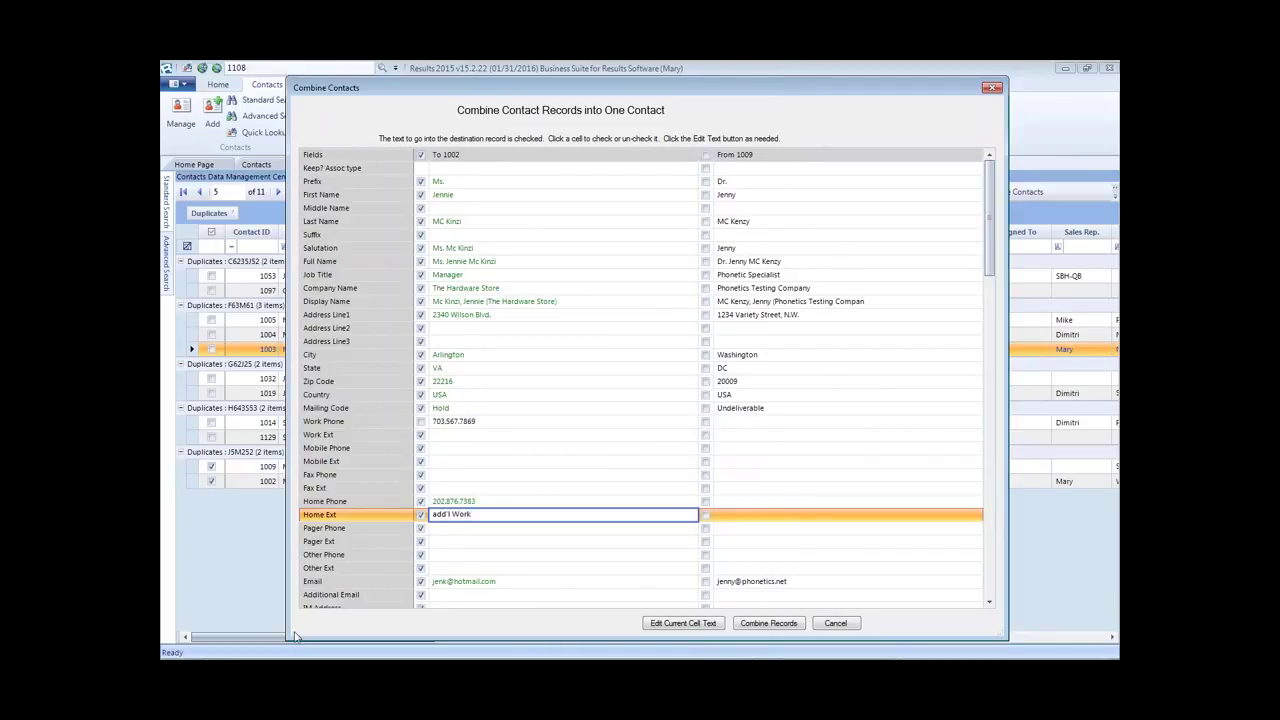
Step: Copy the Phonetics Testing Company contact's email into the destination record's Additional Email, keeping The Hardware Store's own address as Email
left_click(476, 529)
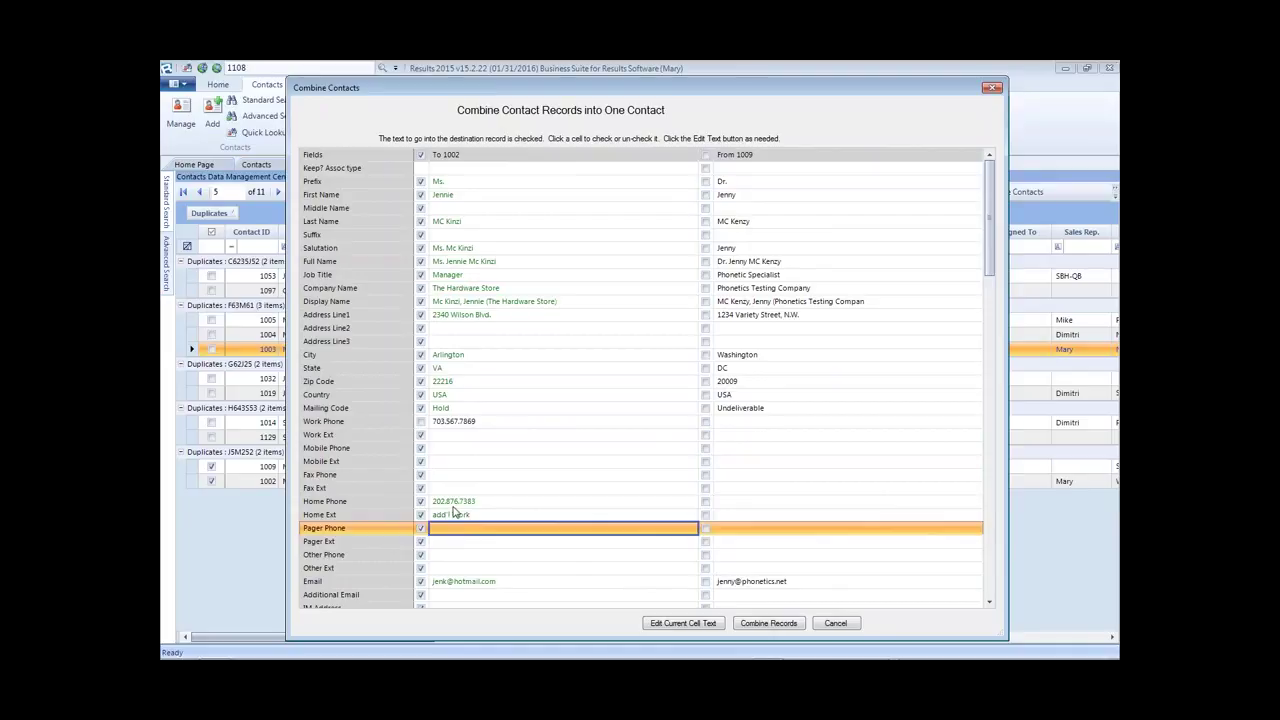
left_click(749, 584)
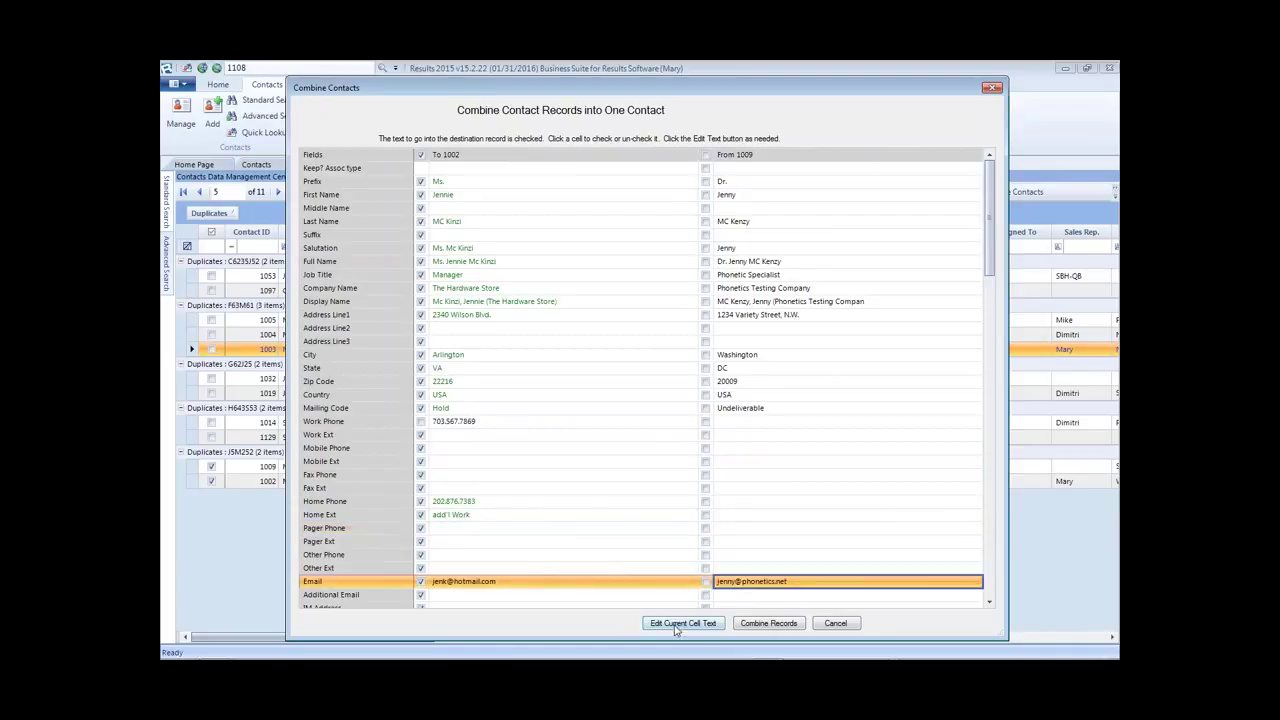
left_click(677, 624)
key("ctrl+c")
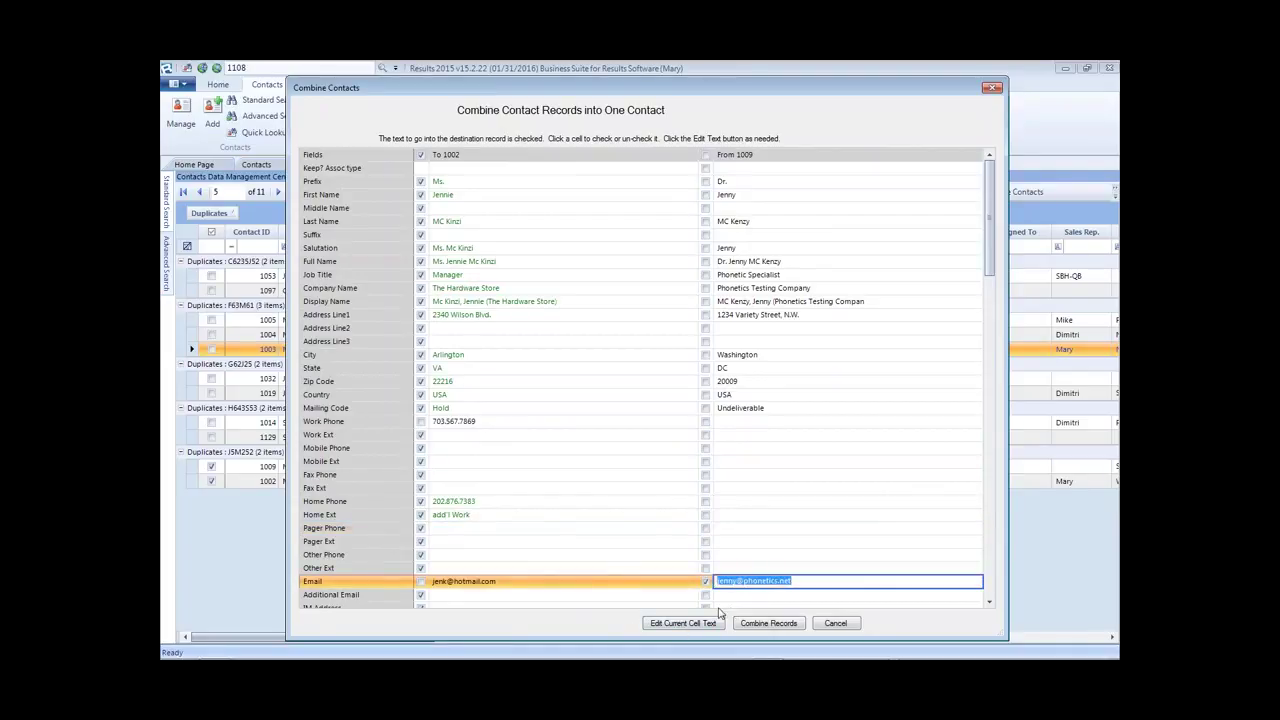
left_click(440, 596)
left_click(664, 626)
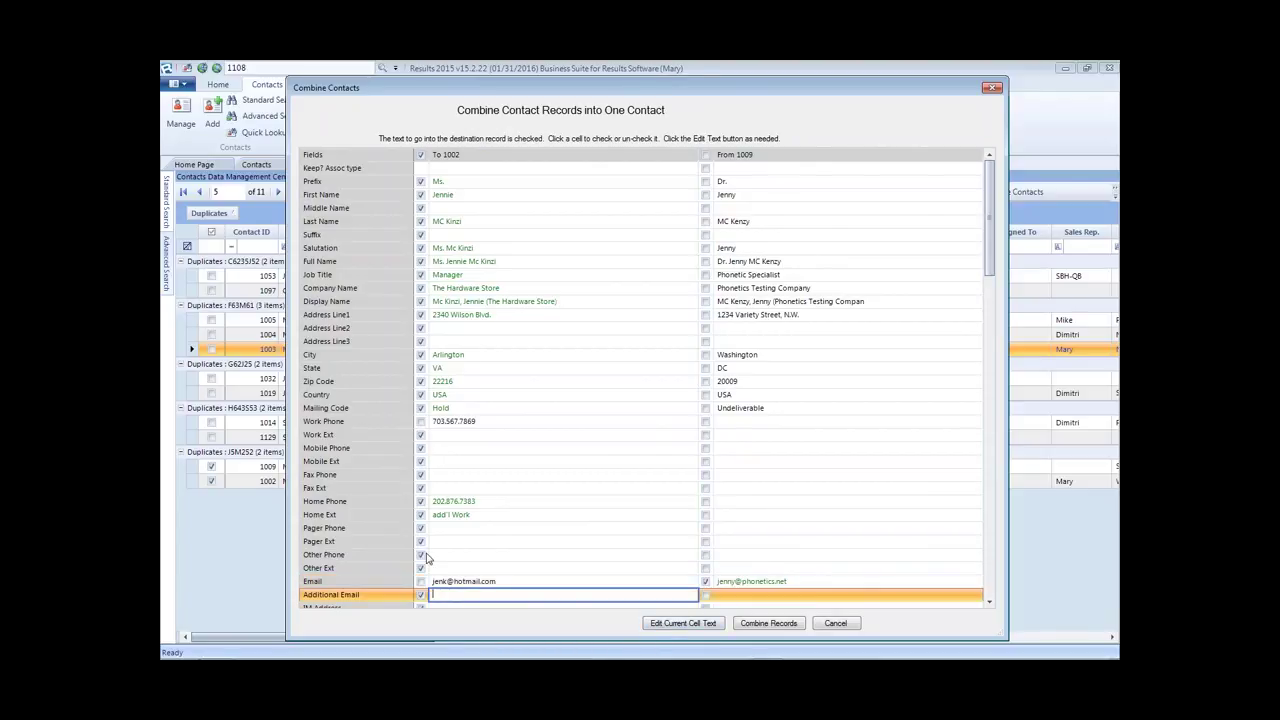
key("ctrl+v")
left_click(532, 583)
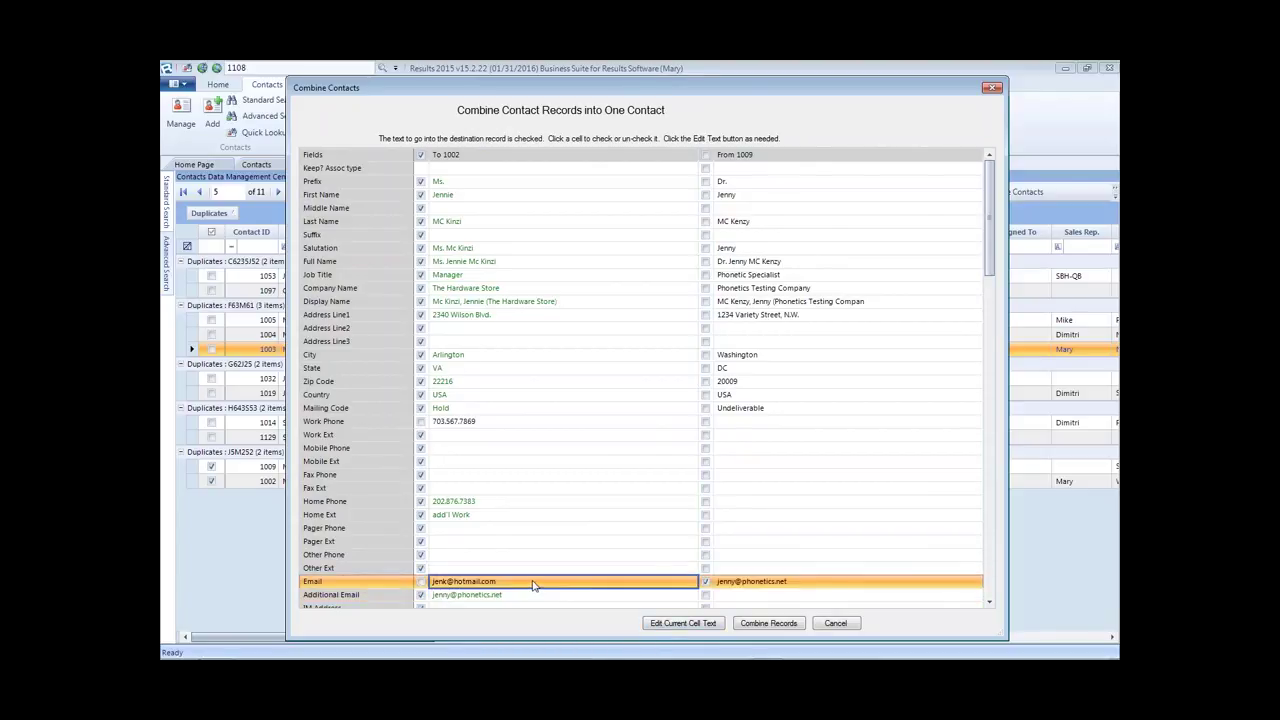
left_click(421, 581)
Step: Check the remaining fields, combine the two records into The Hardware Store contact, and accept the merge
scroll(647, 581, "down", 2)
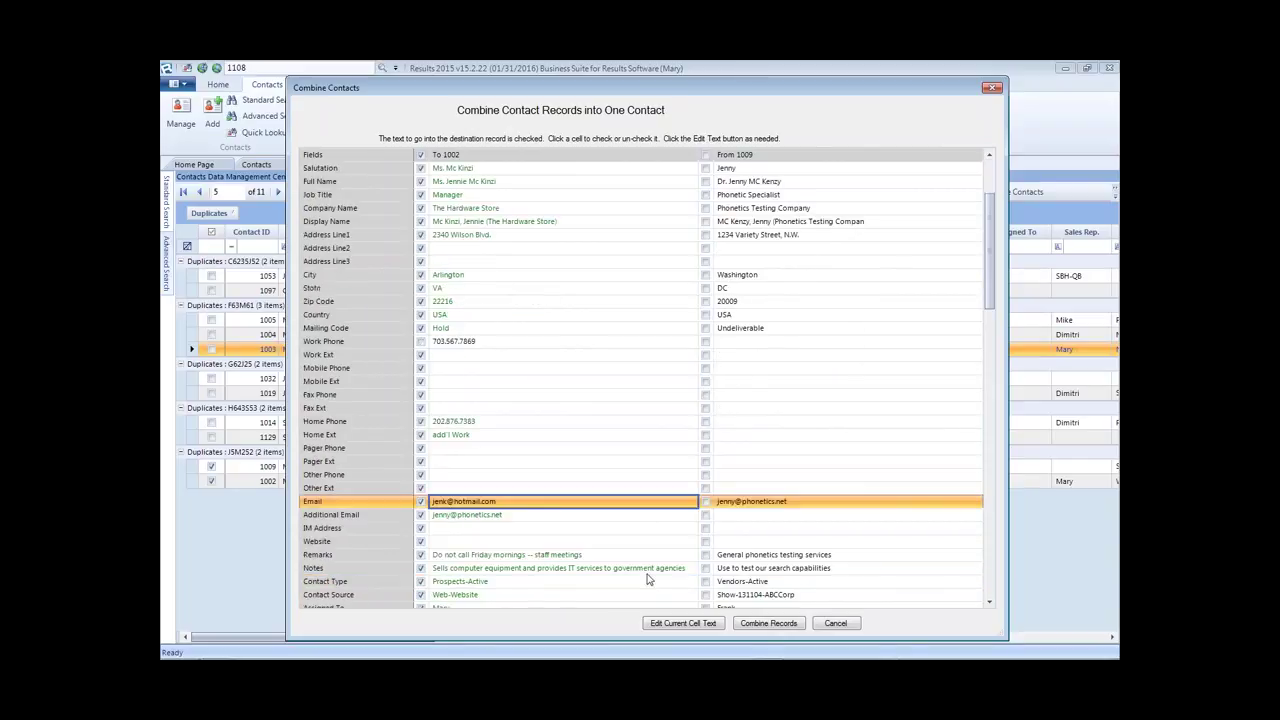
left_click(541, 410)
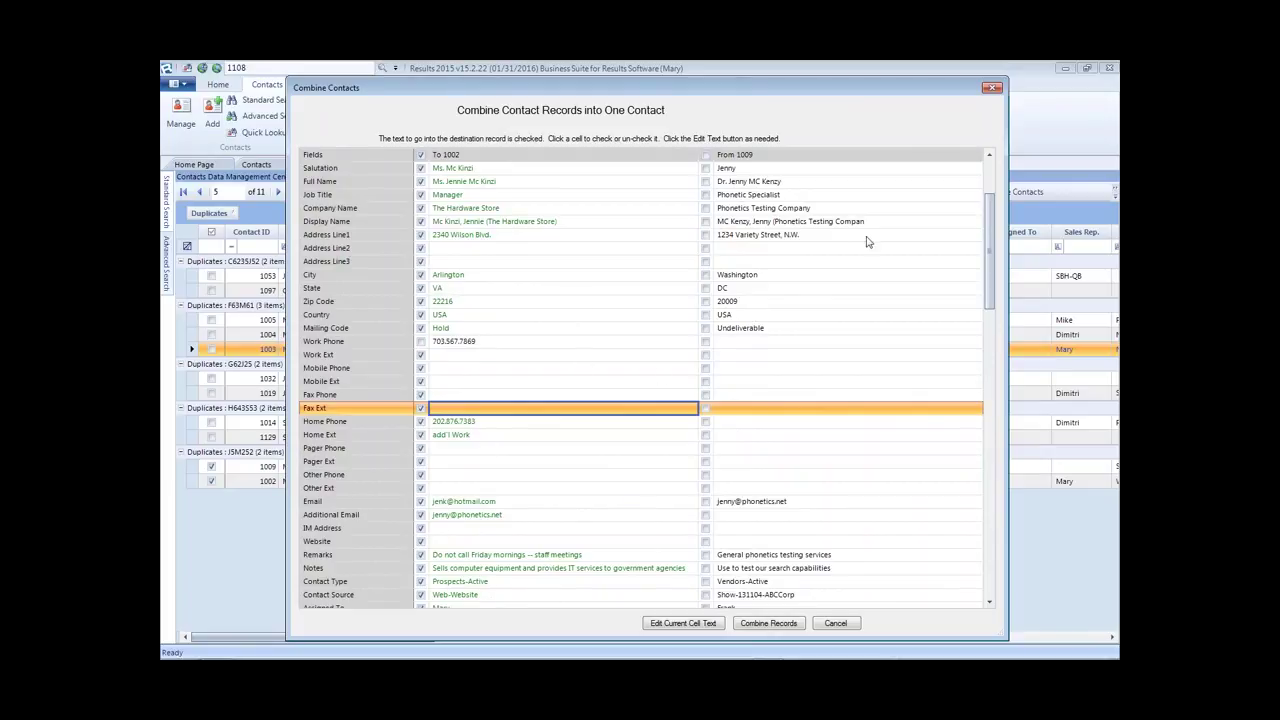
scroll(560, 468, "down", 7)
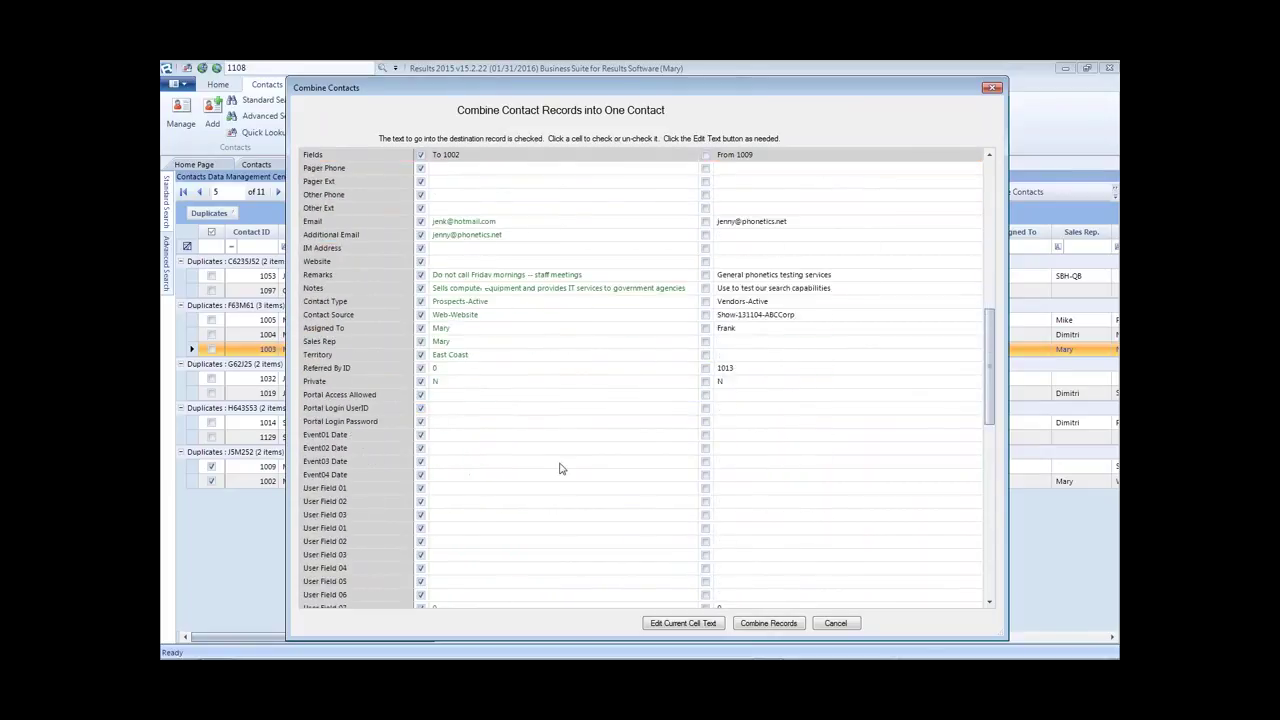
scroll(560, 468, "down", 6)
left_click(789, 623)
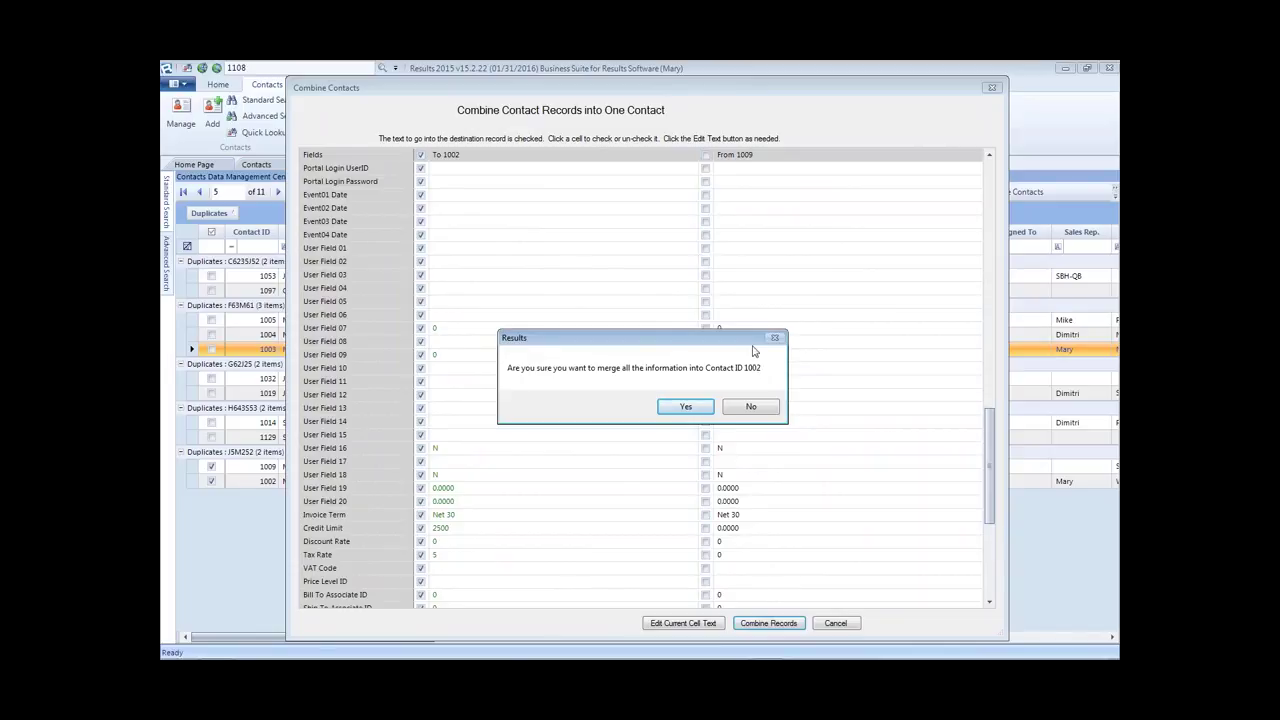
left_click(687, 407)
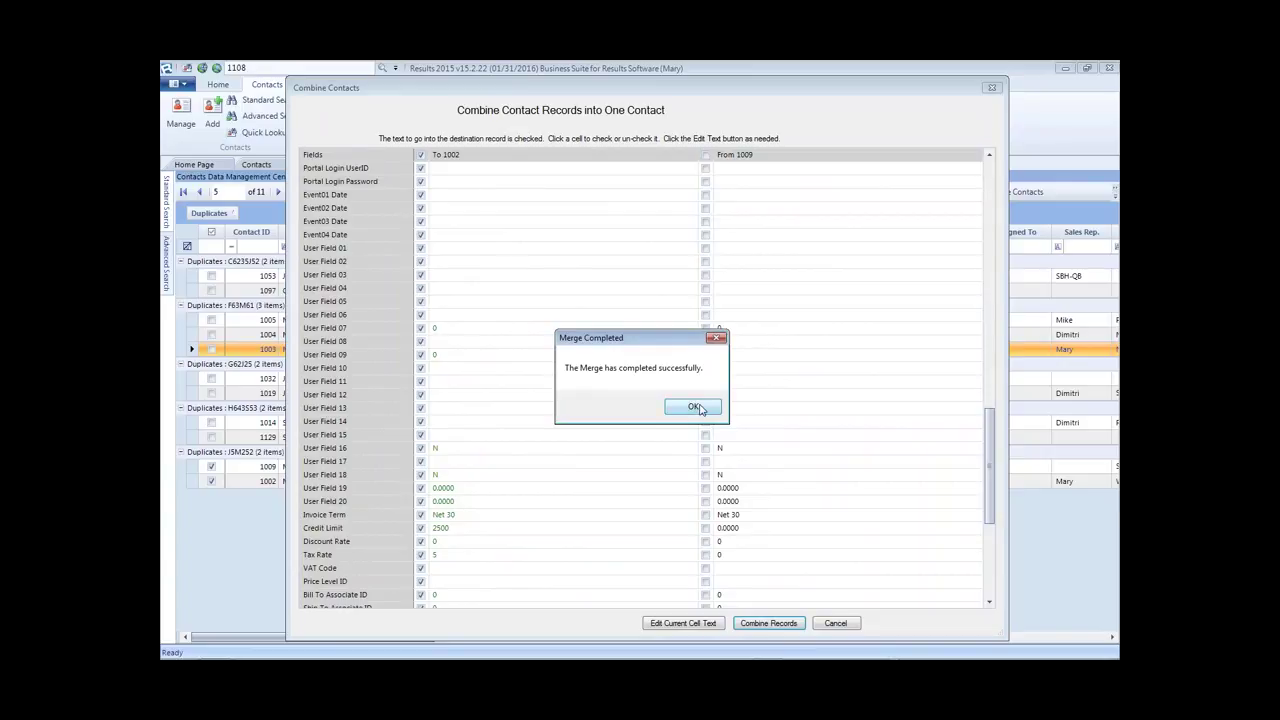
left_click(694, 408)
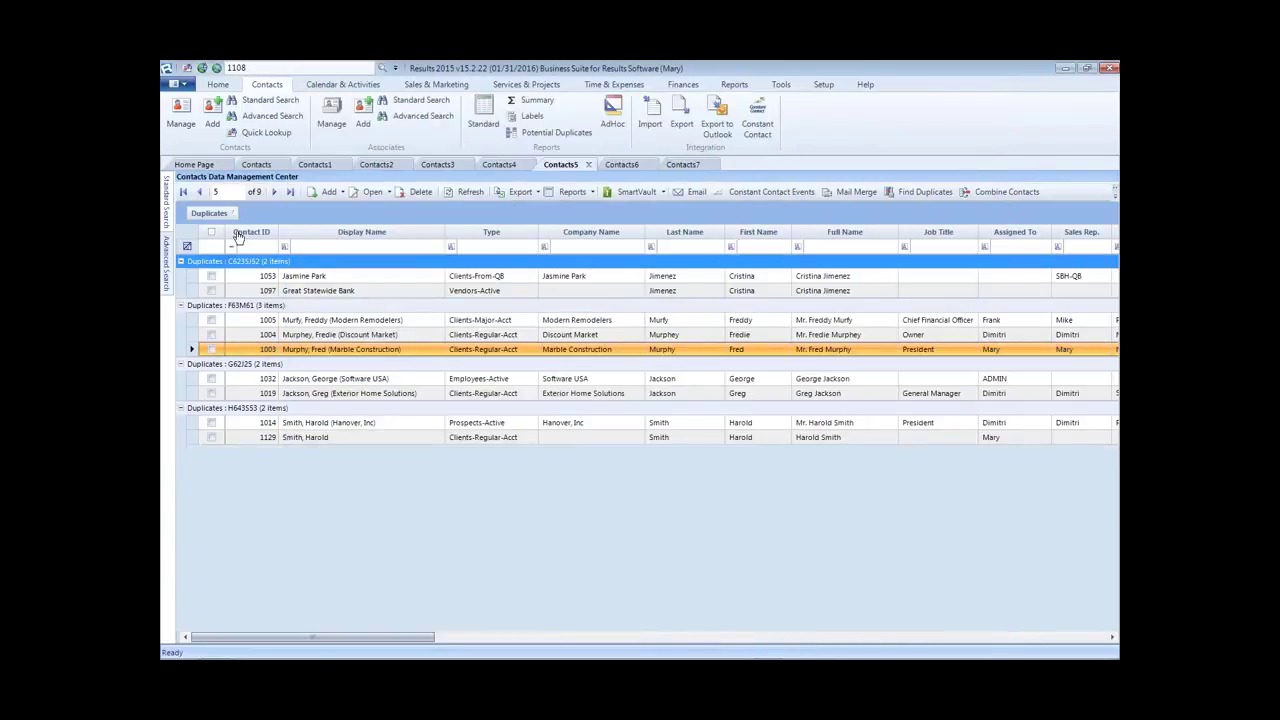
Step: Run a standard contact search using a misspelled version of the merged contact's last name
left_click(268, 100)
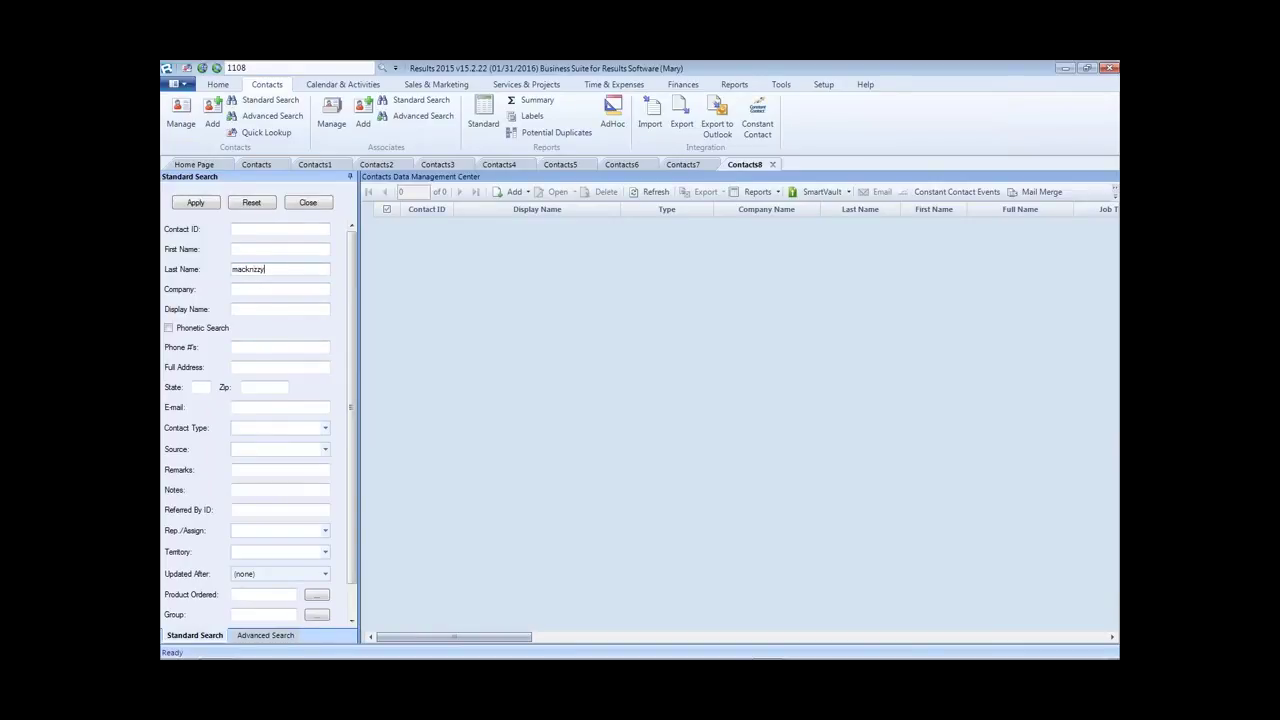
left_click(195, 204)
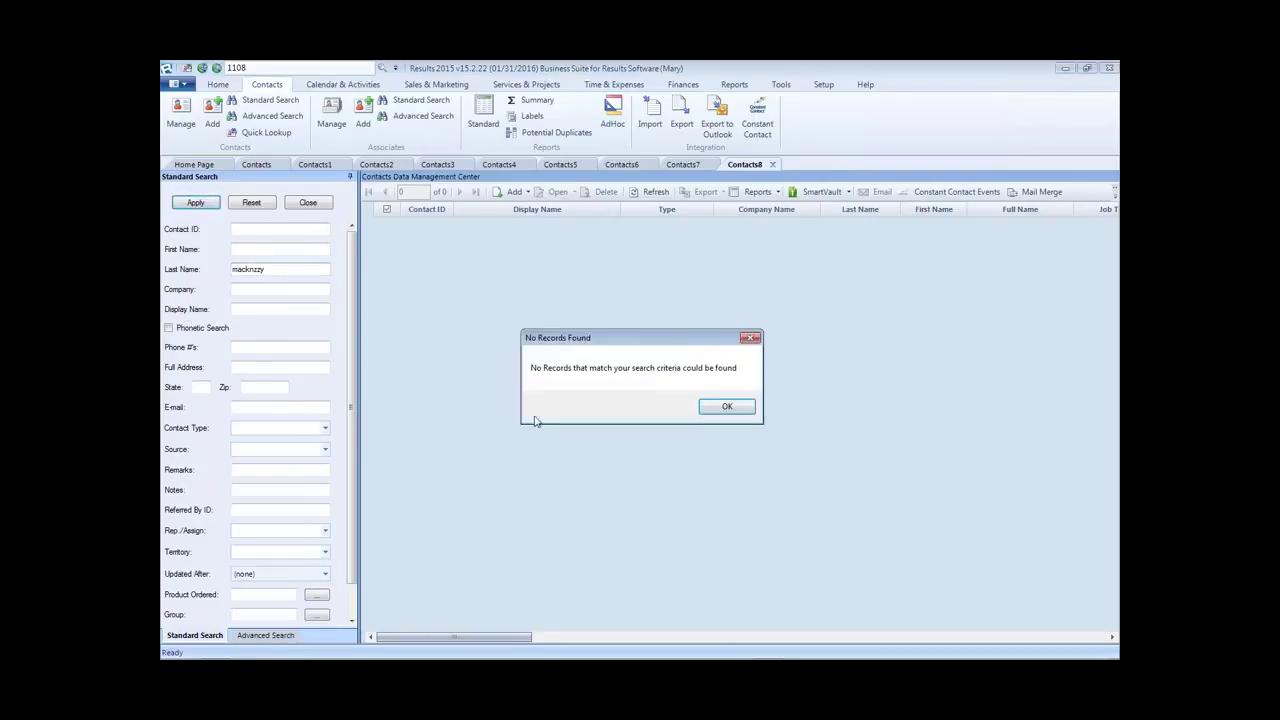
left_click(727, 408)
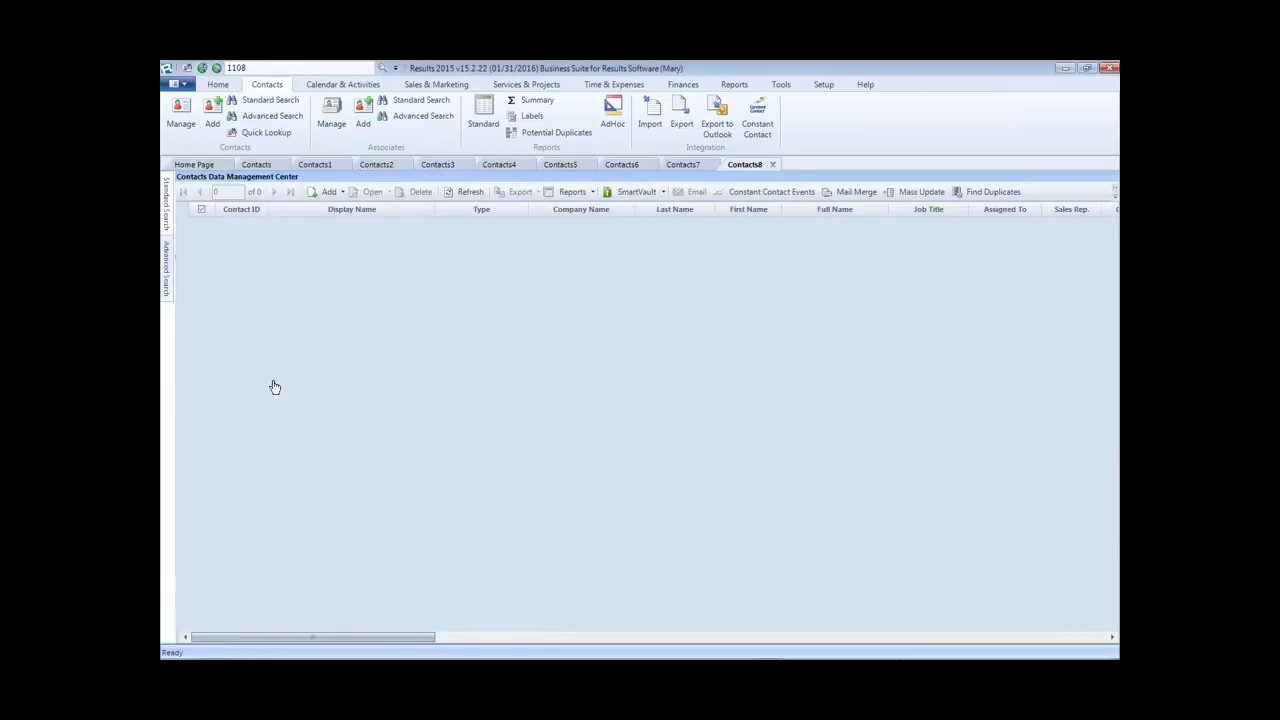
Step: Repeat the last-name search with Phonetic Search enabled
mouse_move(167, 205)
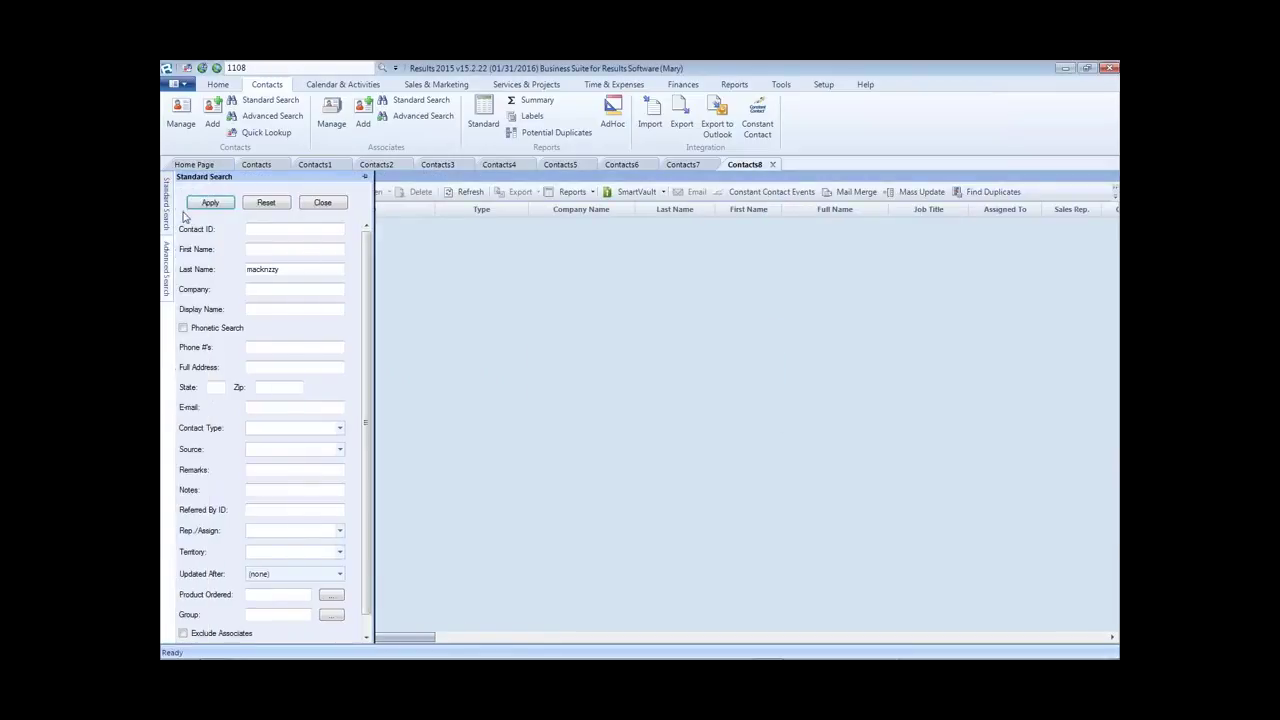
left_click(183, 329)
left_click(215, 205)
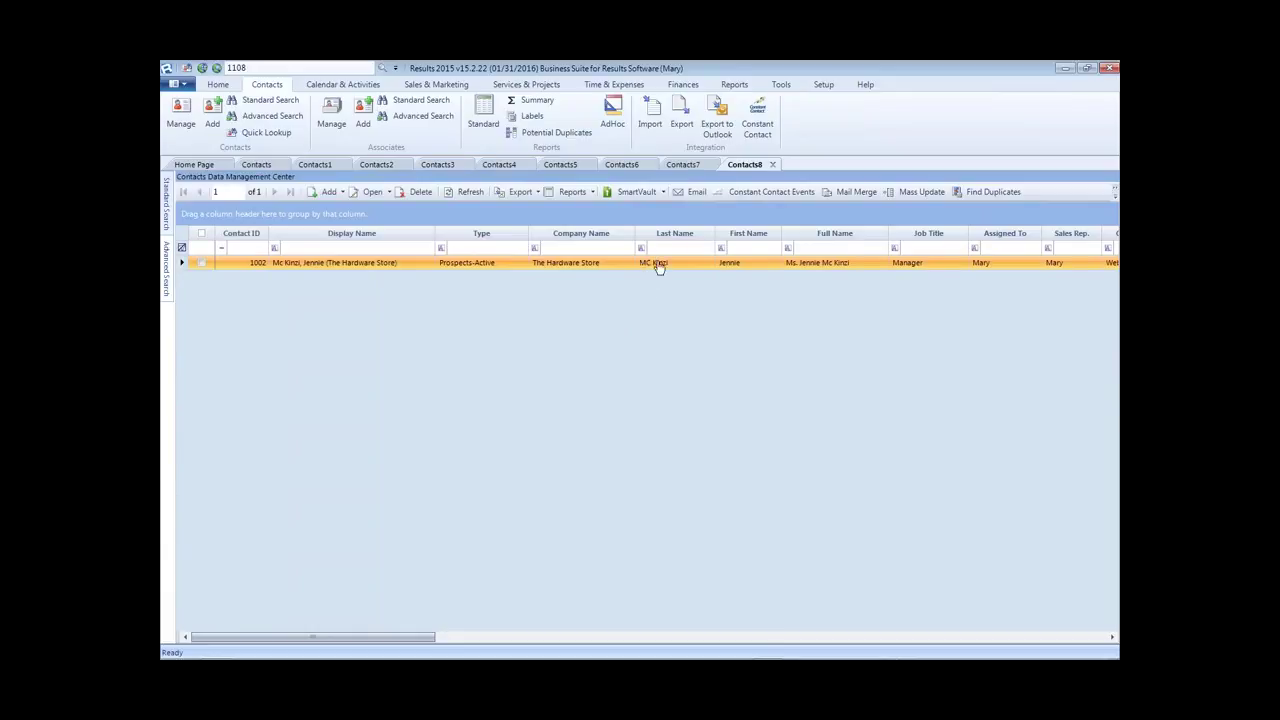
left_click(167, 204)
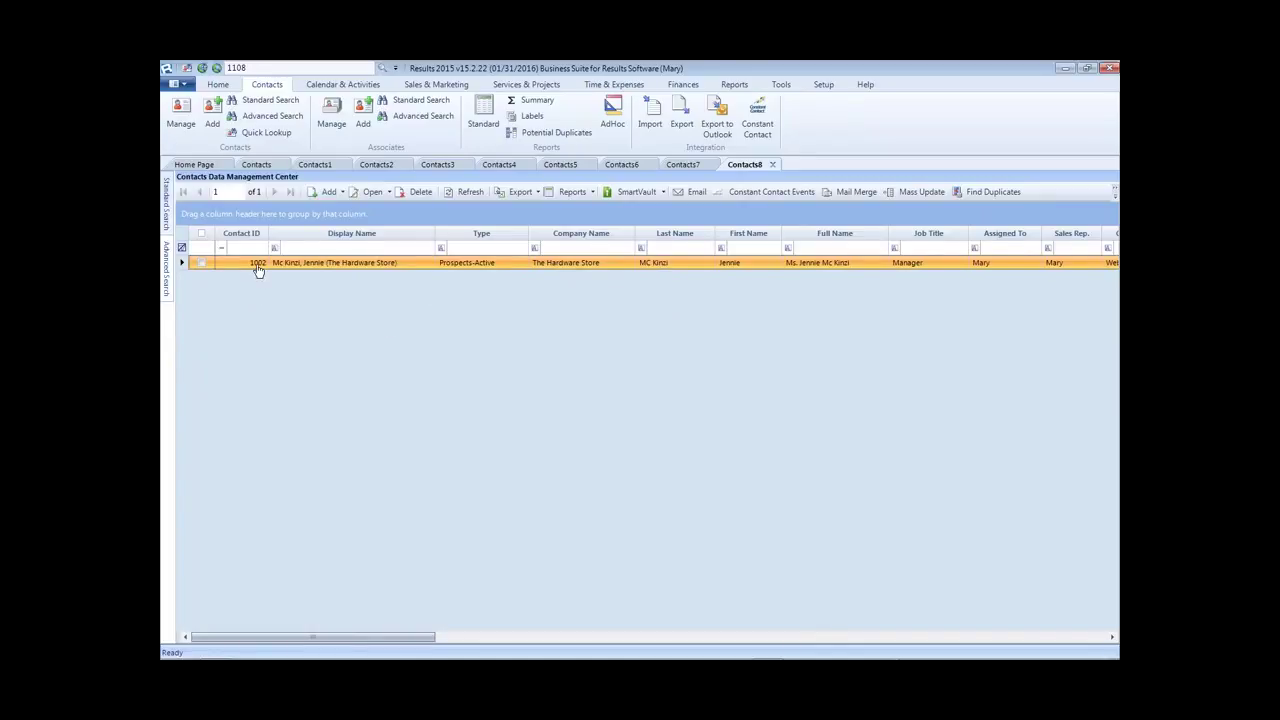
Step: Open the merged Hardware Store record, enlarge its window vertically, and examine its combined activities
double_click(325, 263)
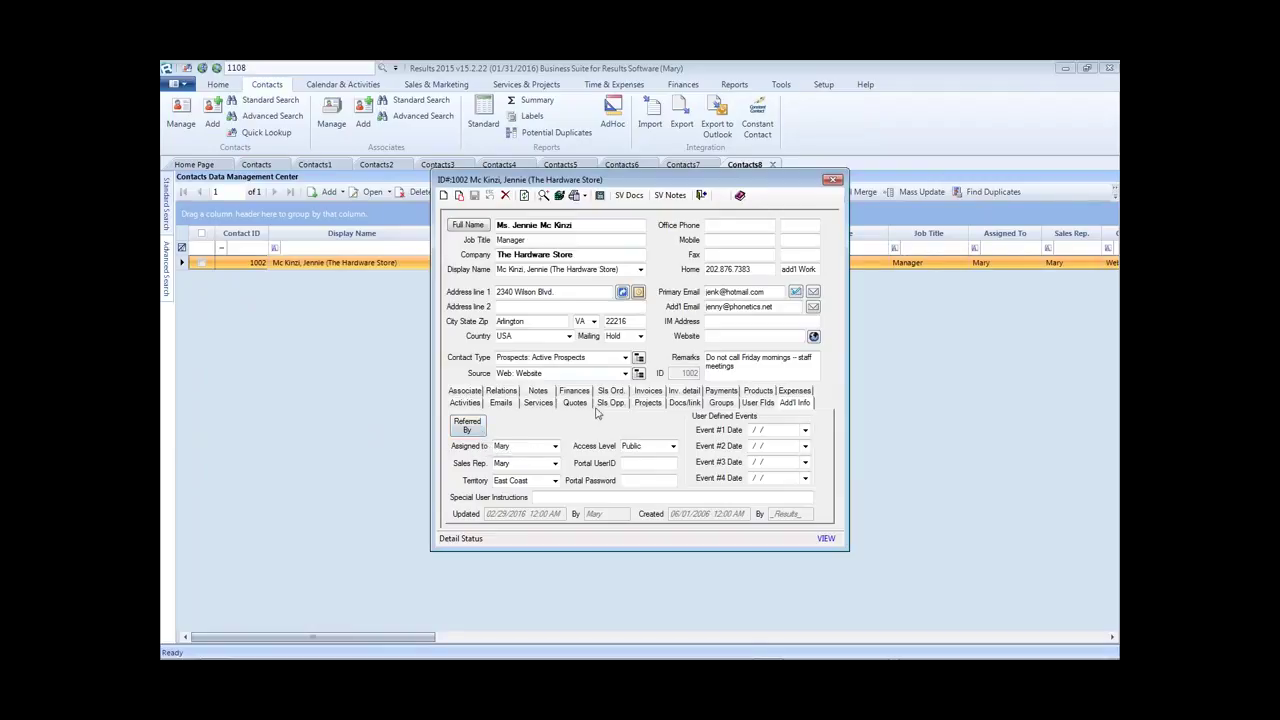
left_click(466, 403)
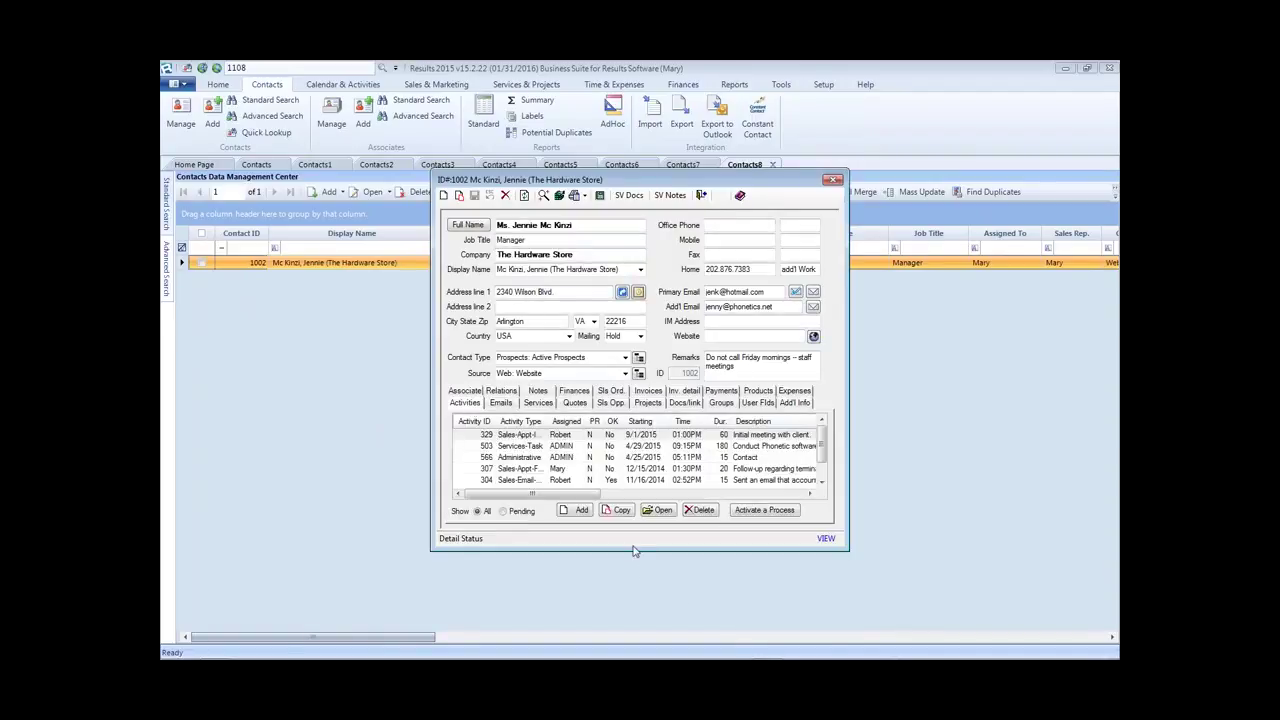
left_click_drag(632, 549, 634, 598)
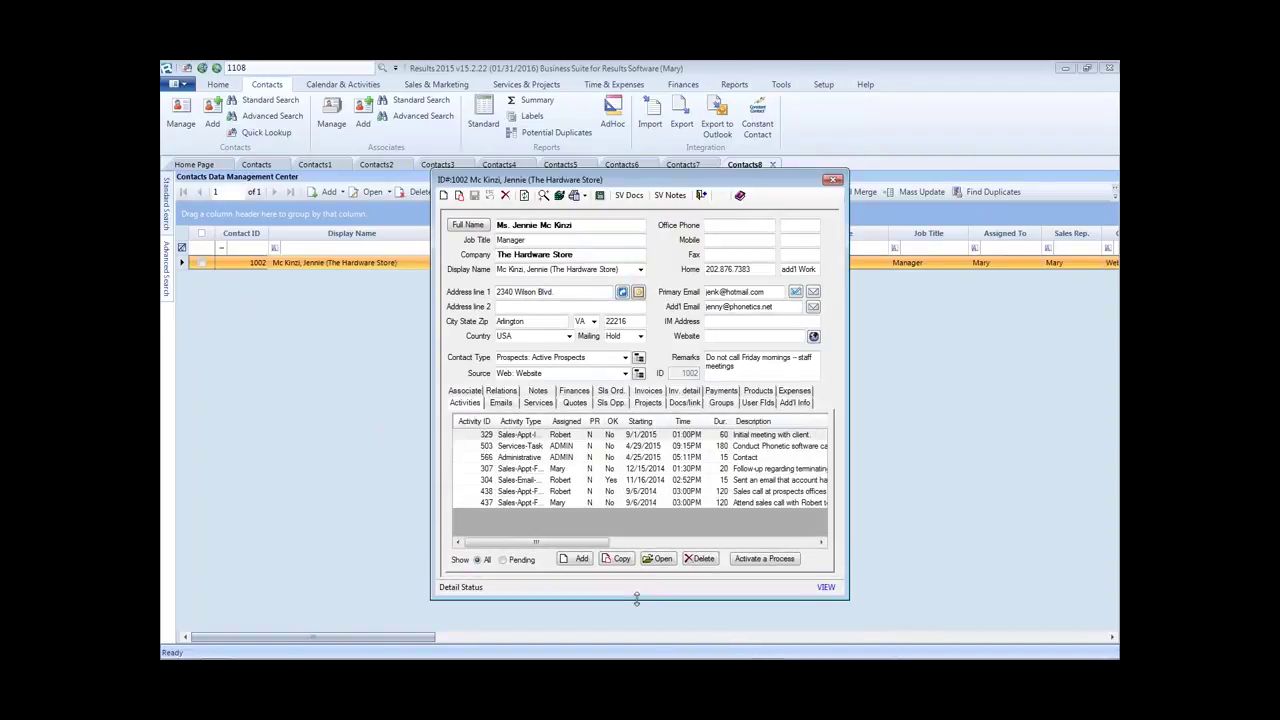
left_click(509, 447)
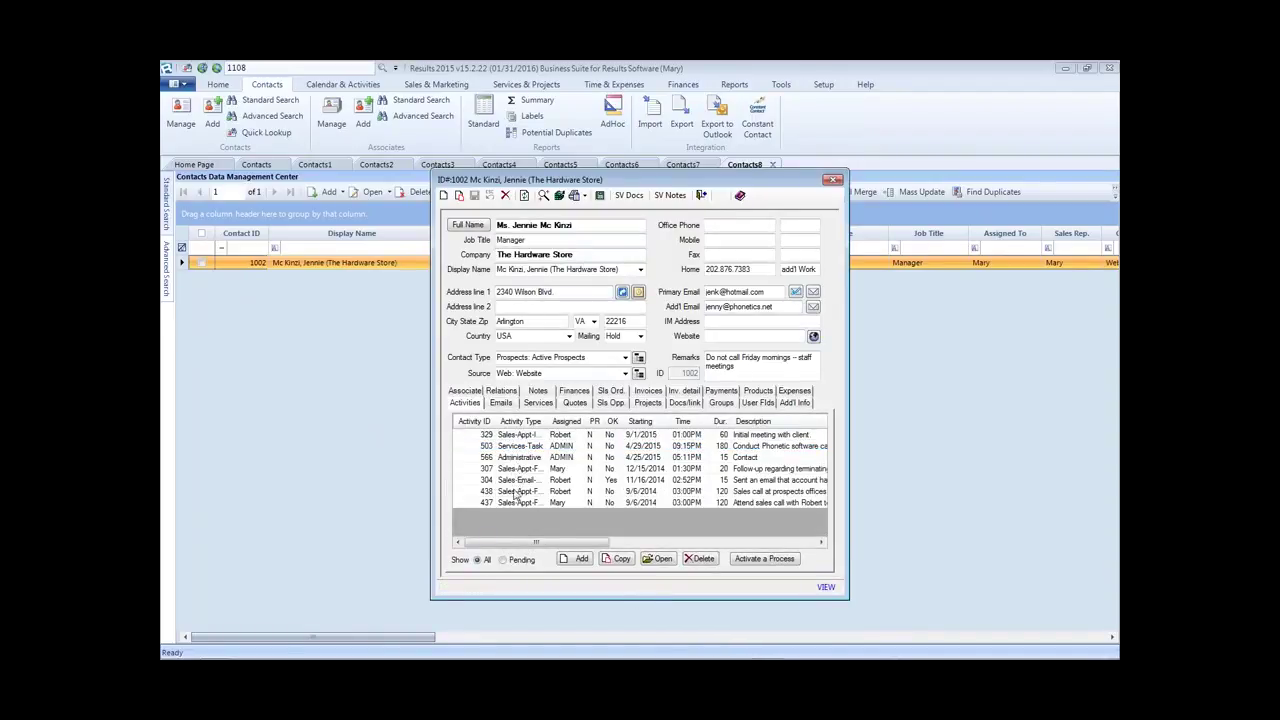
left_click(517, 493)
left_click(517, 504)
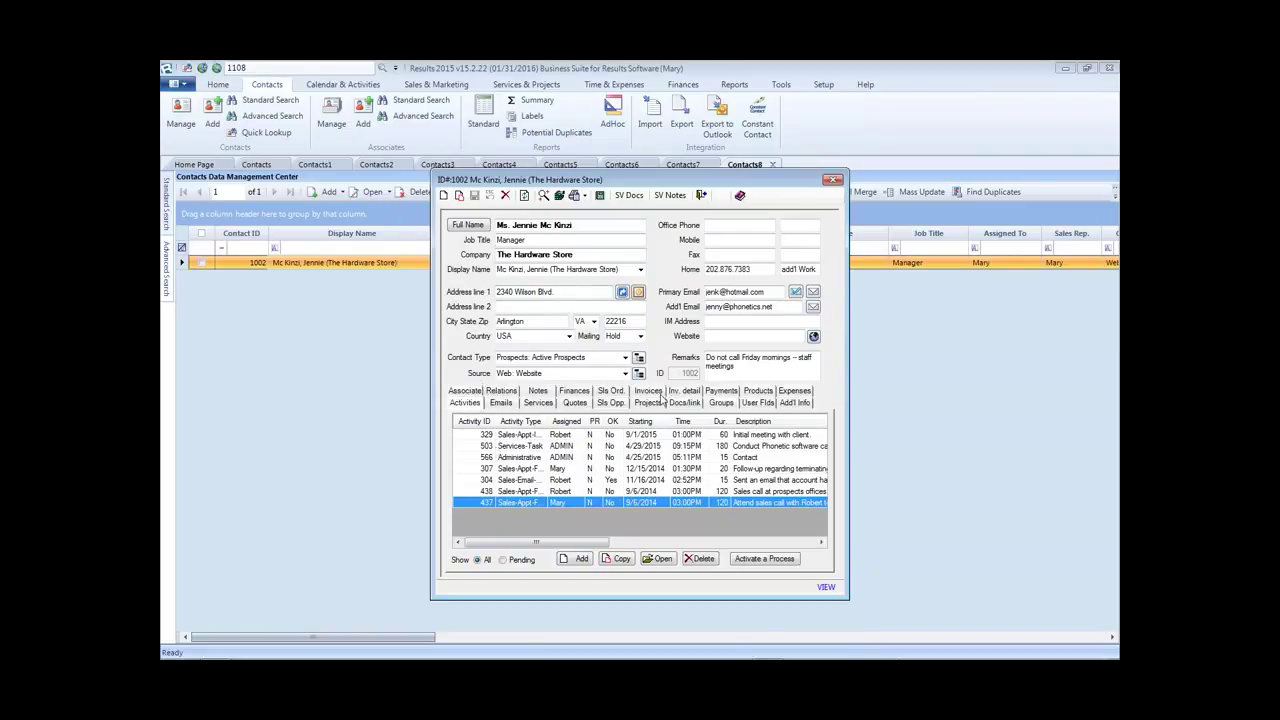
Step: Check the merged record's invoices, payments and associates, and return to its activities
left_click(655, 392)
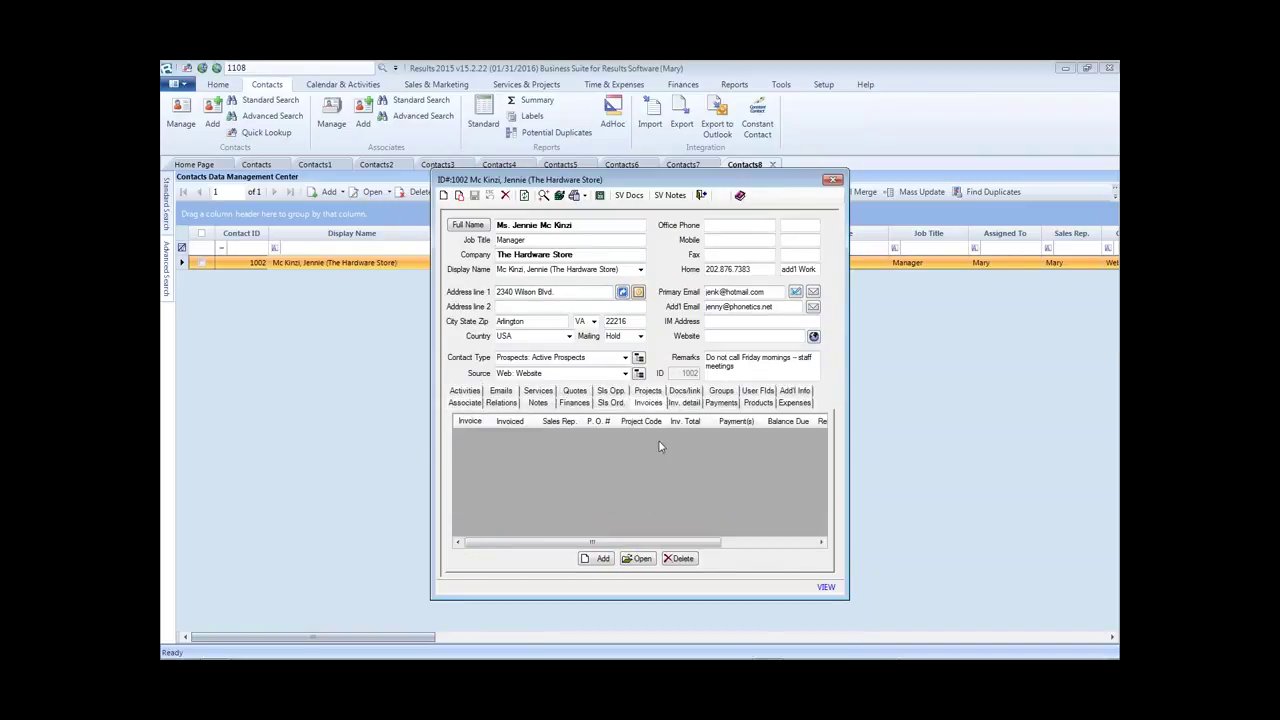
left_click(725, 403)
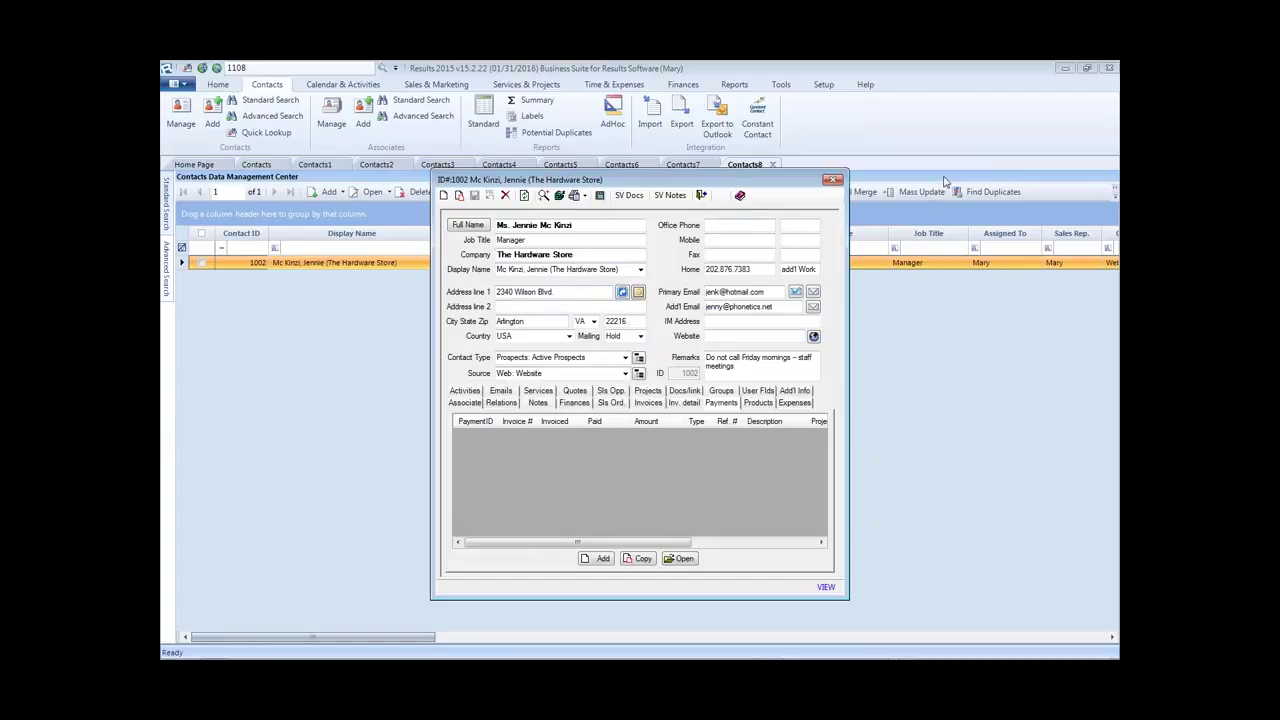
left_click(476, 391)
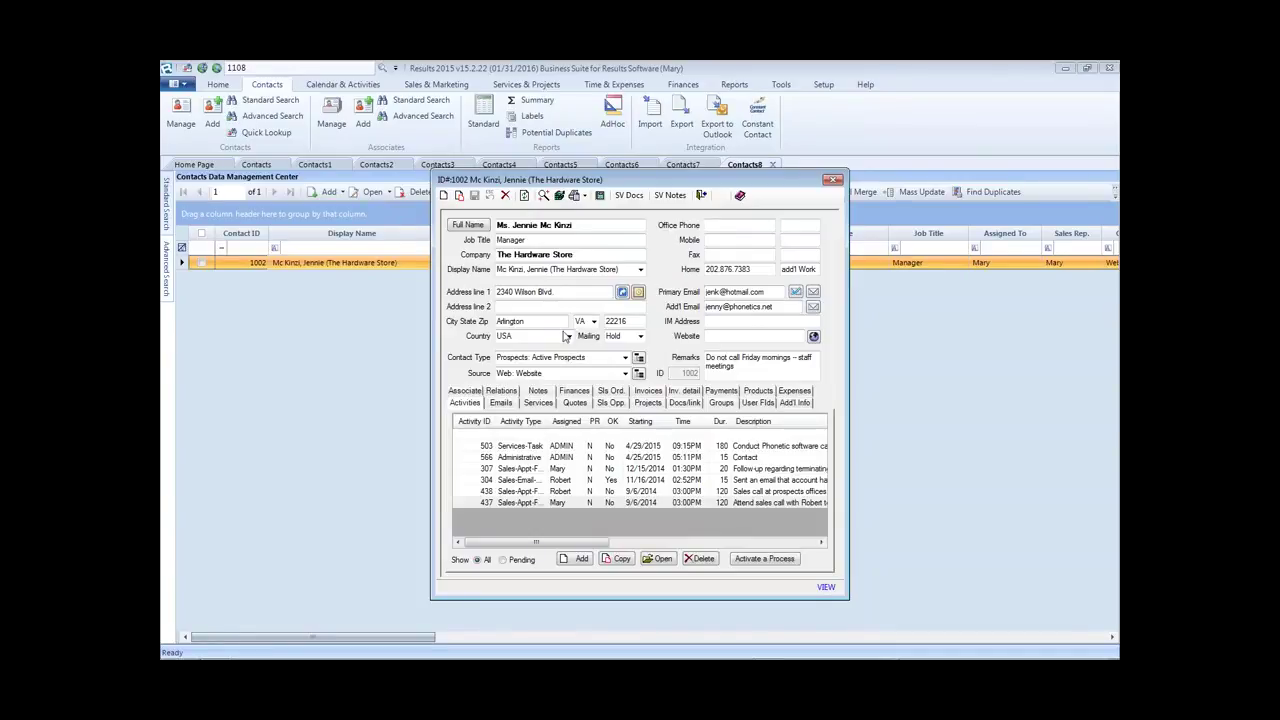
left_click(463, 391)
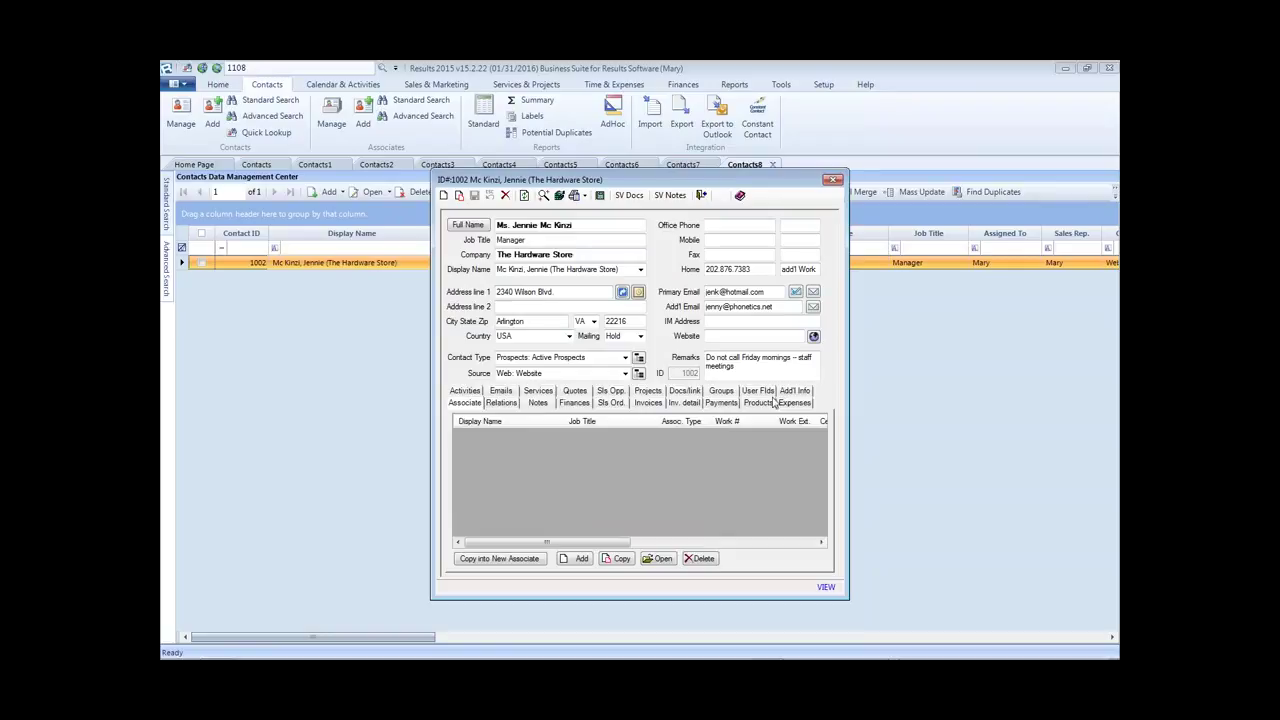
left_click(455, 393)
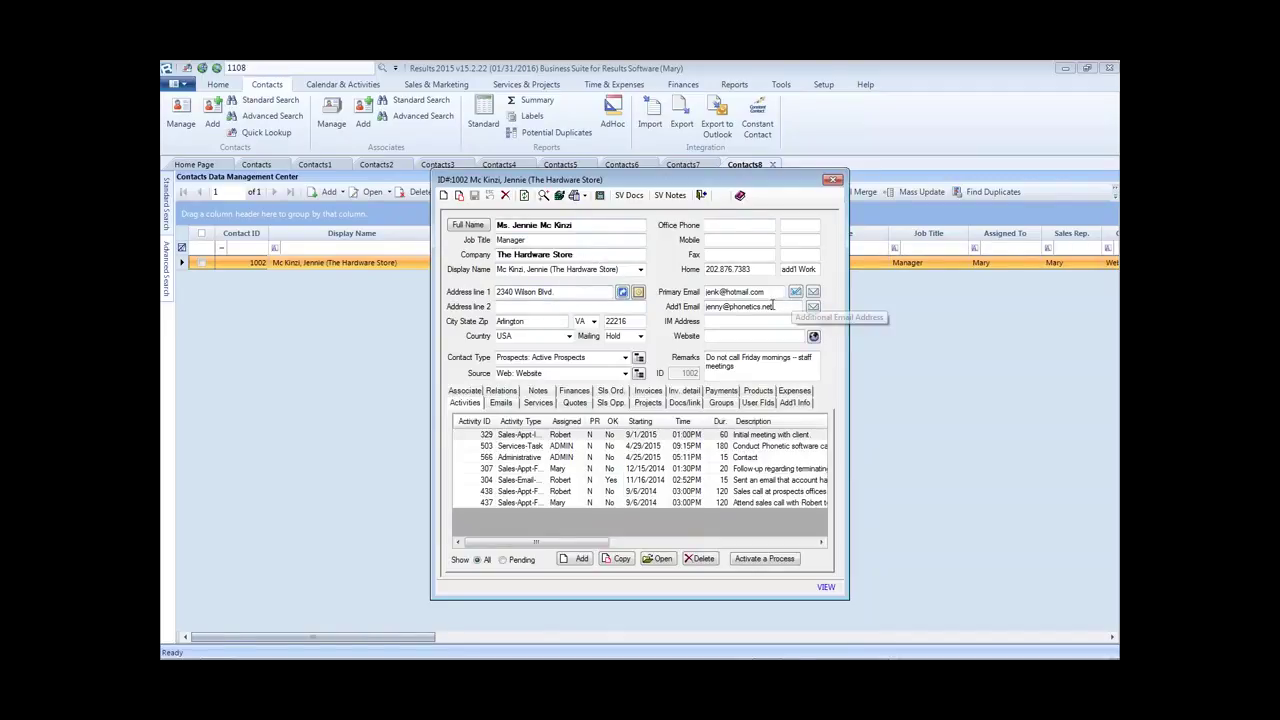
Step: Check the merged contact's home phone, home extension note and both email addresses, and examine its activities again
left_click_drag(752, 269, 684, 262)
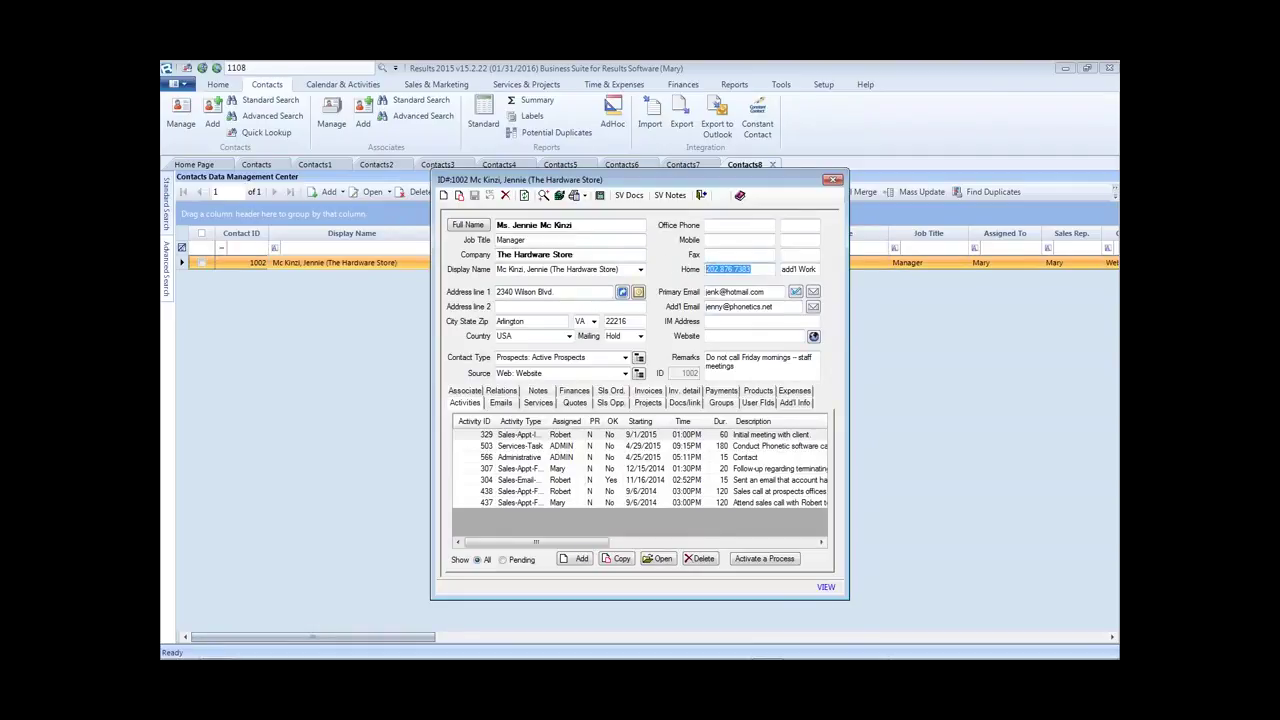
left_click_drag(786, 271, 807, 271)
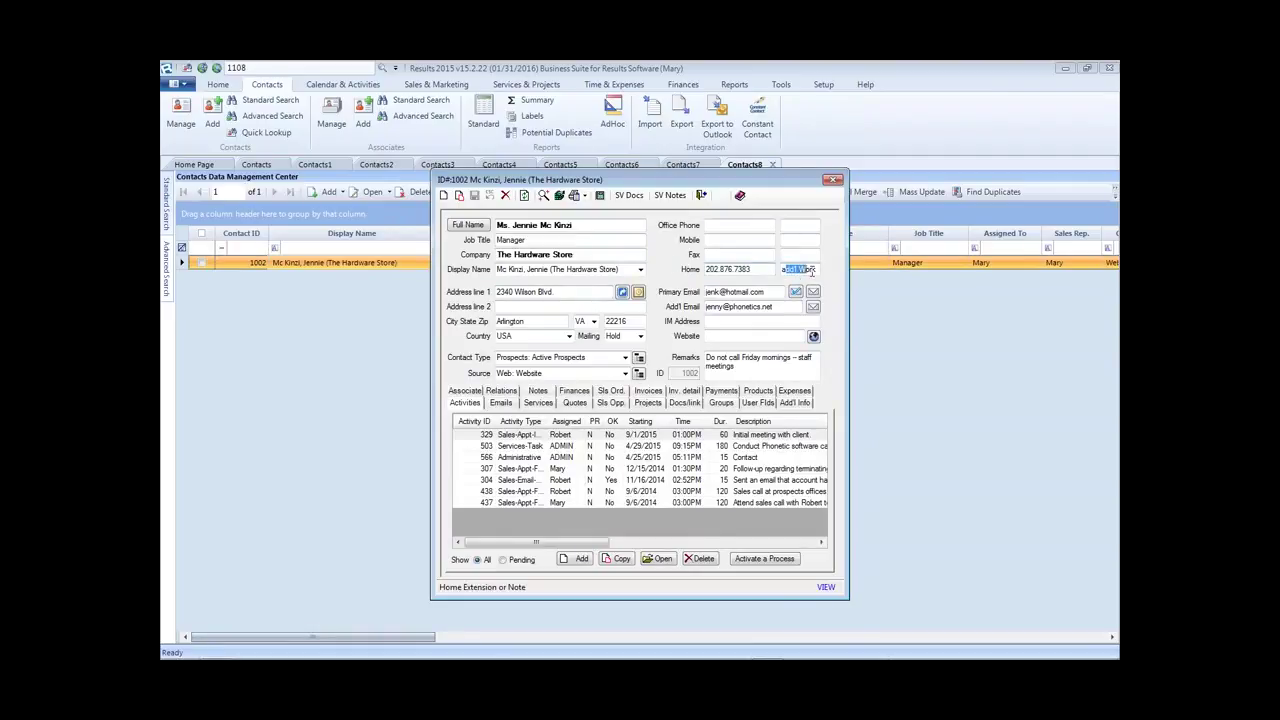
left_click(750, 269)
left_click(768, 292)
left_click(742, 305)
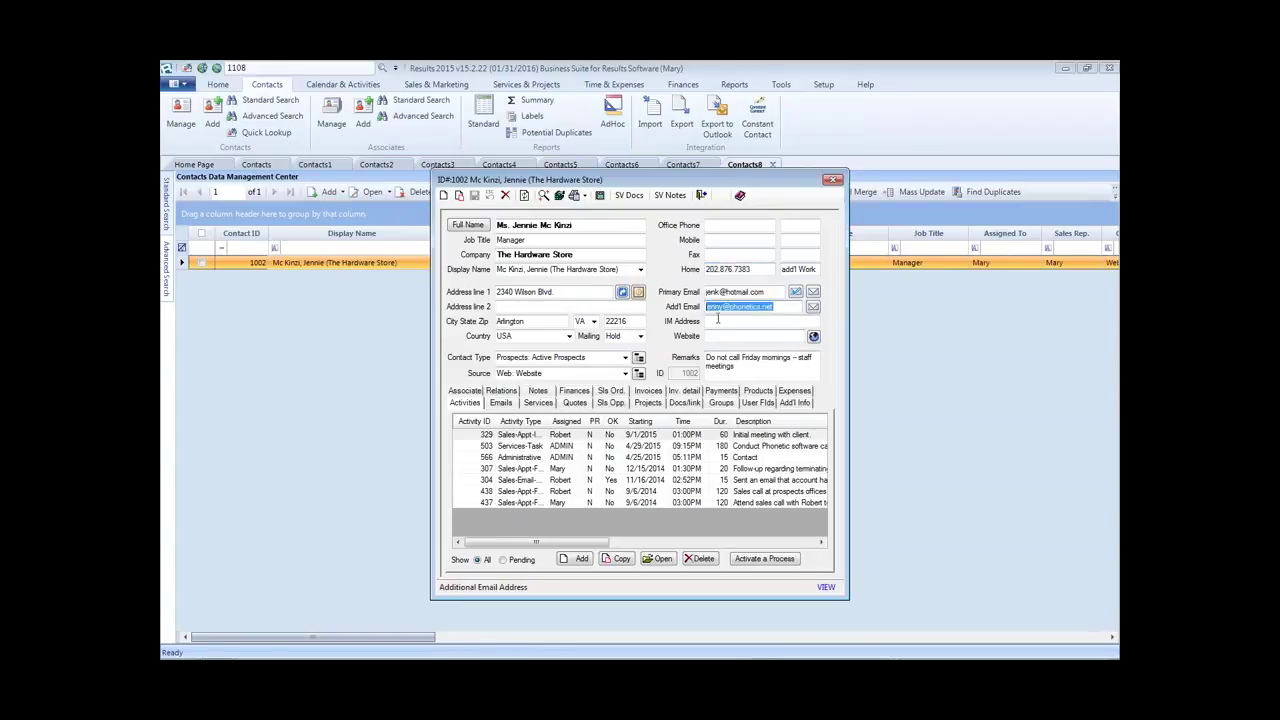
key("Tab")
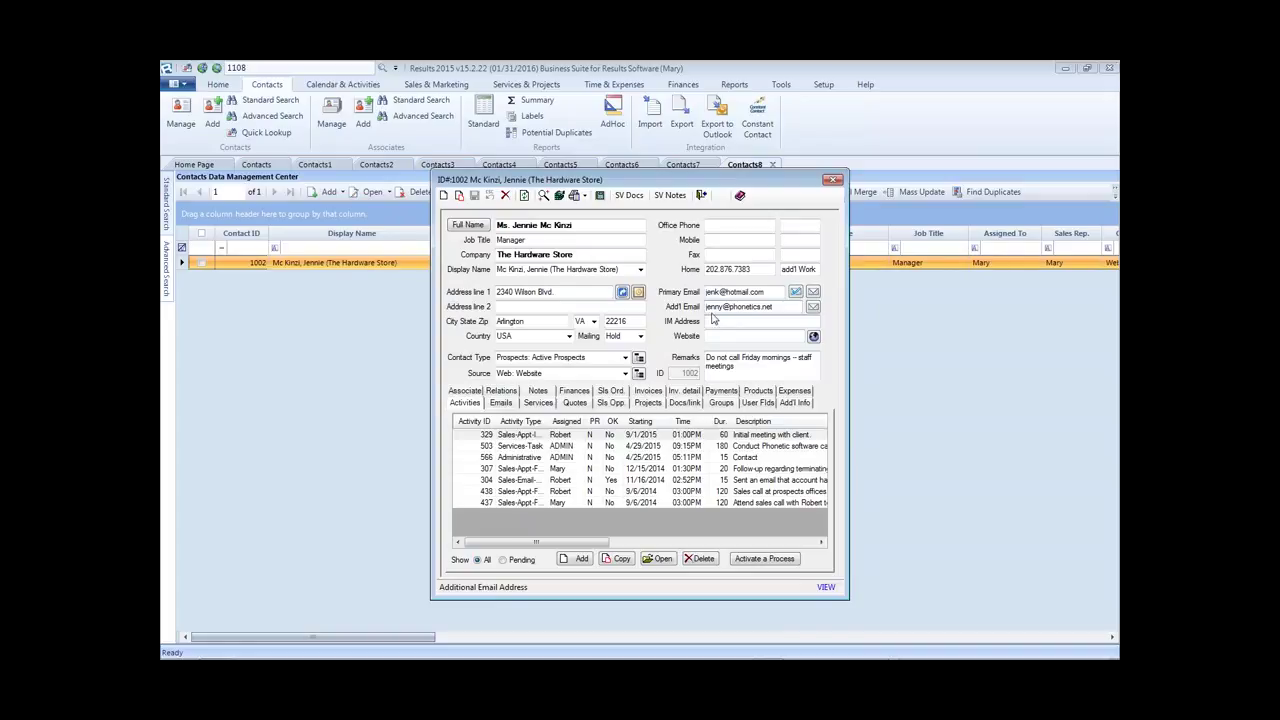
left_click(509, 436)
left_click(518, 490)
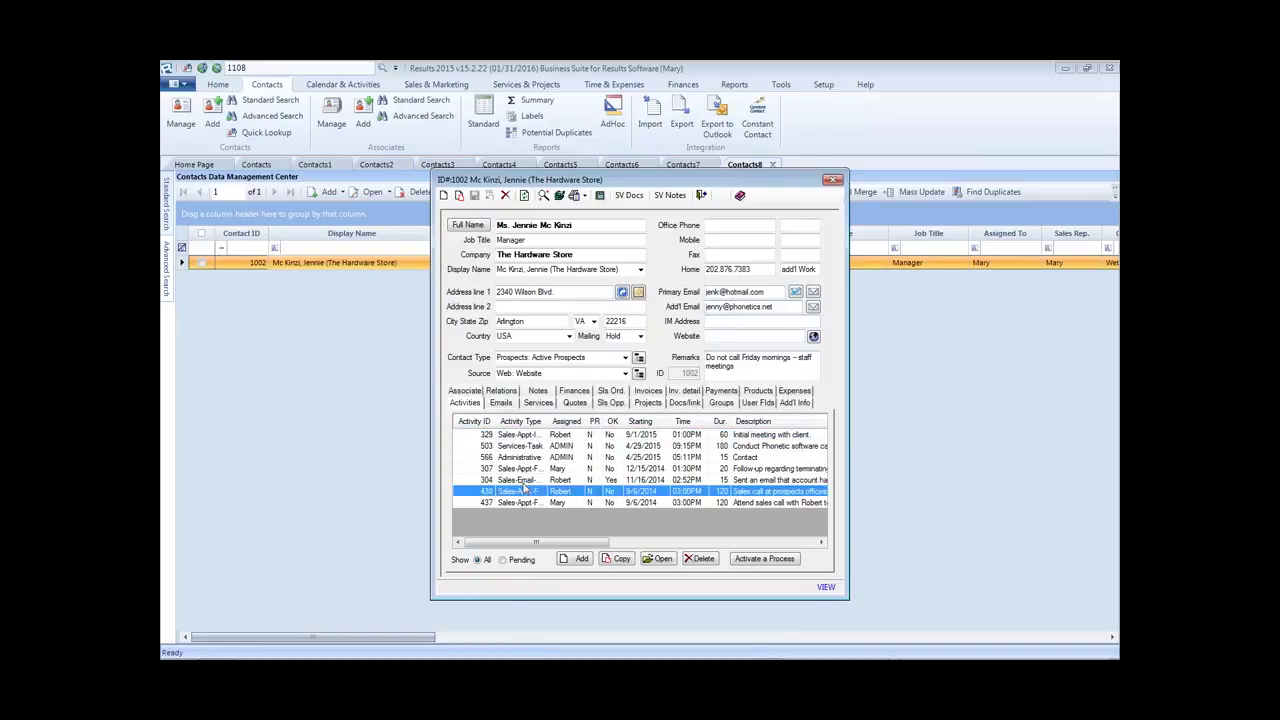